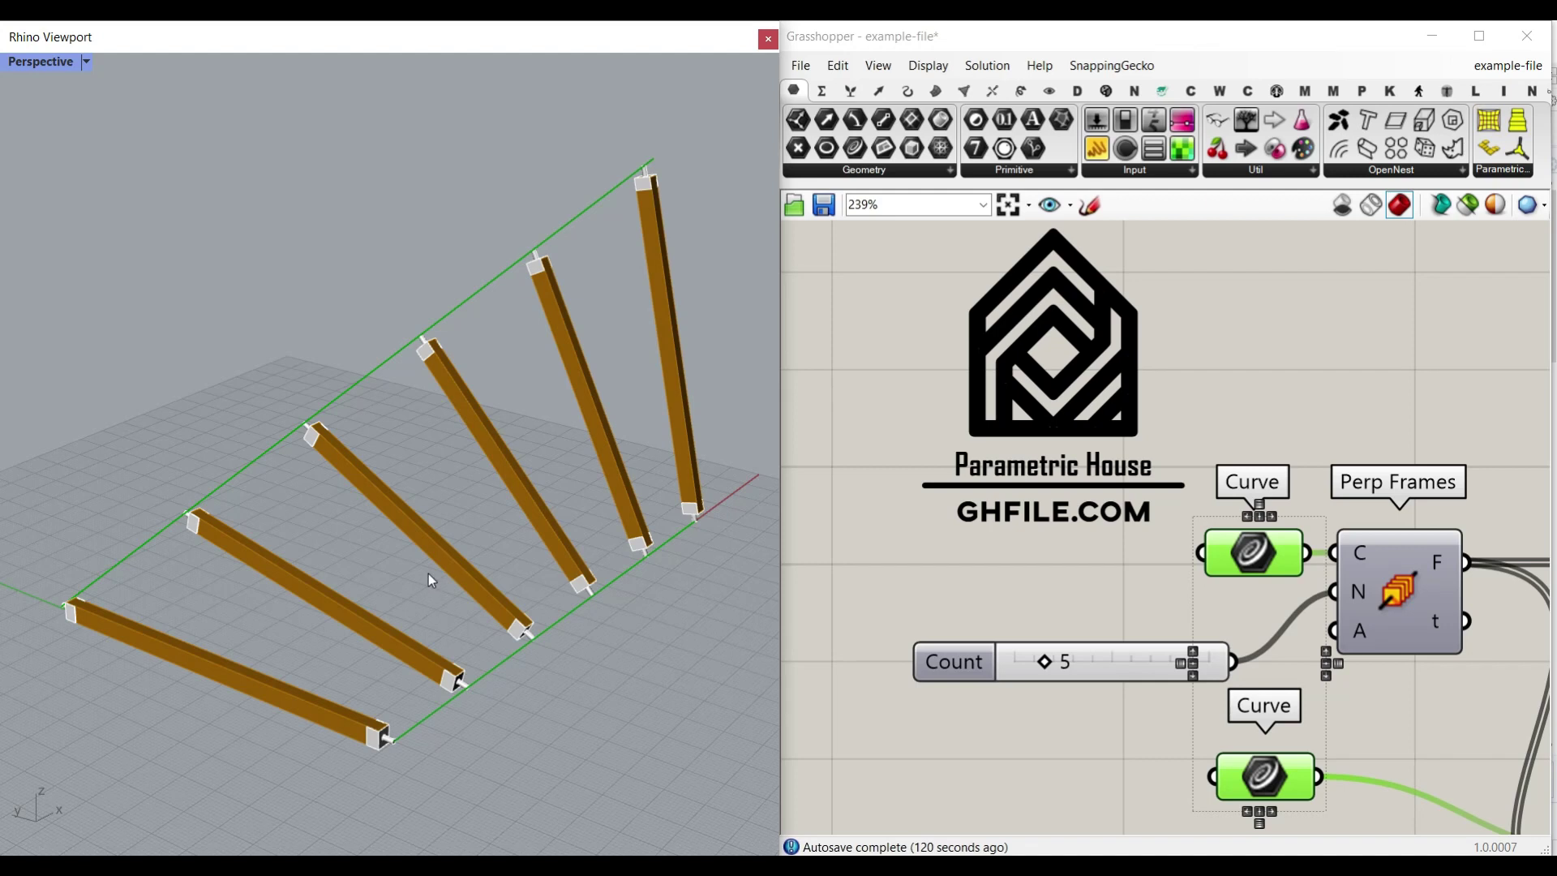
Step: Set the Count of the Perp Frames component to 9 and look closely at the beam ends
{"action": "left_click_drag", "start_coordinate": [1047, 666], "coordinate": [1093, 673]}
{"action": "right_click_drag", "start_coordinate": [608, 570], "coordinate": [422, 625]}
{"action": "scroll", "coordinate": [363, 699], "scroll_direction": "up", "scroll_amount": 7}
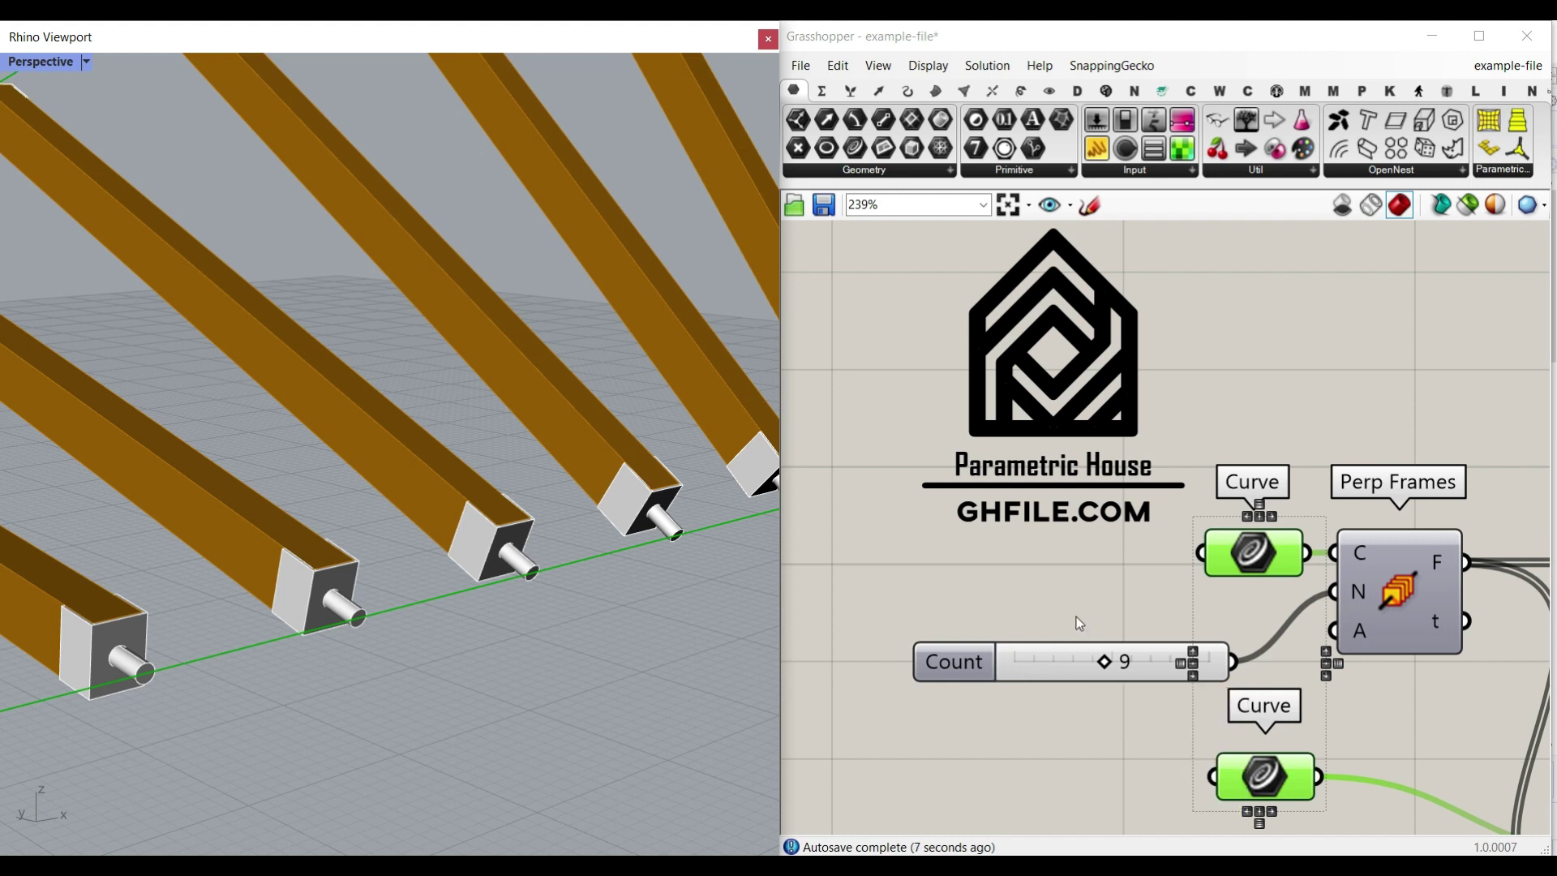
Step: Set the Length that feeds the Evaluate Length components to 1.32 and finally to 2.89
{"action": "scroll", "coordinate": [1075, 607], "scroll_direction": "down", "scroll_amount": 5}
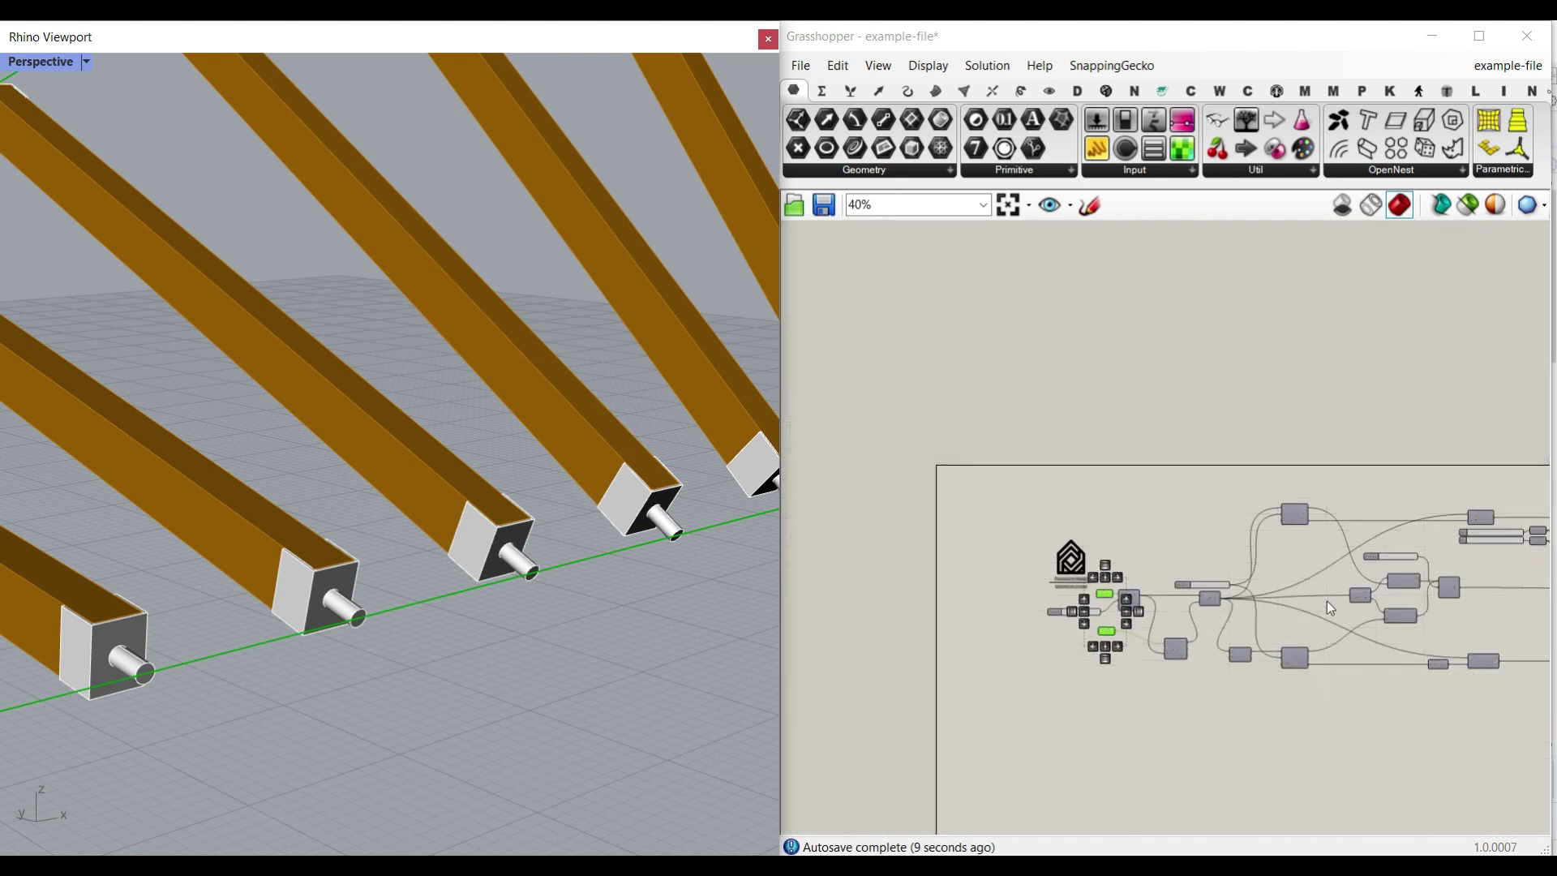
{"action": "scroll", "coordinate": [1247, 604], "scroll_direction": "up", "scroll_amount": 4}
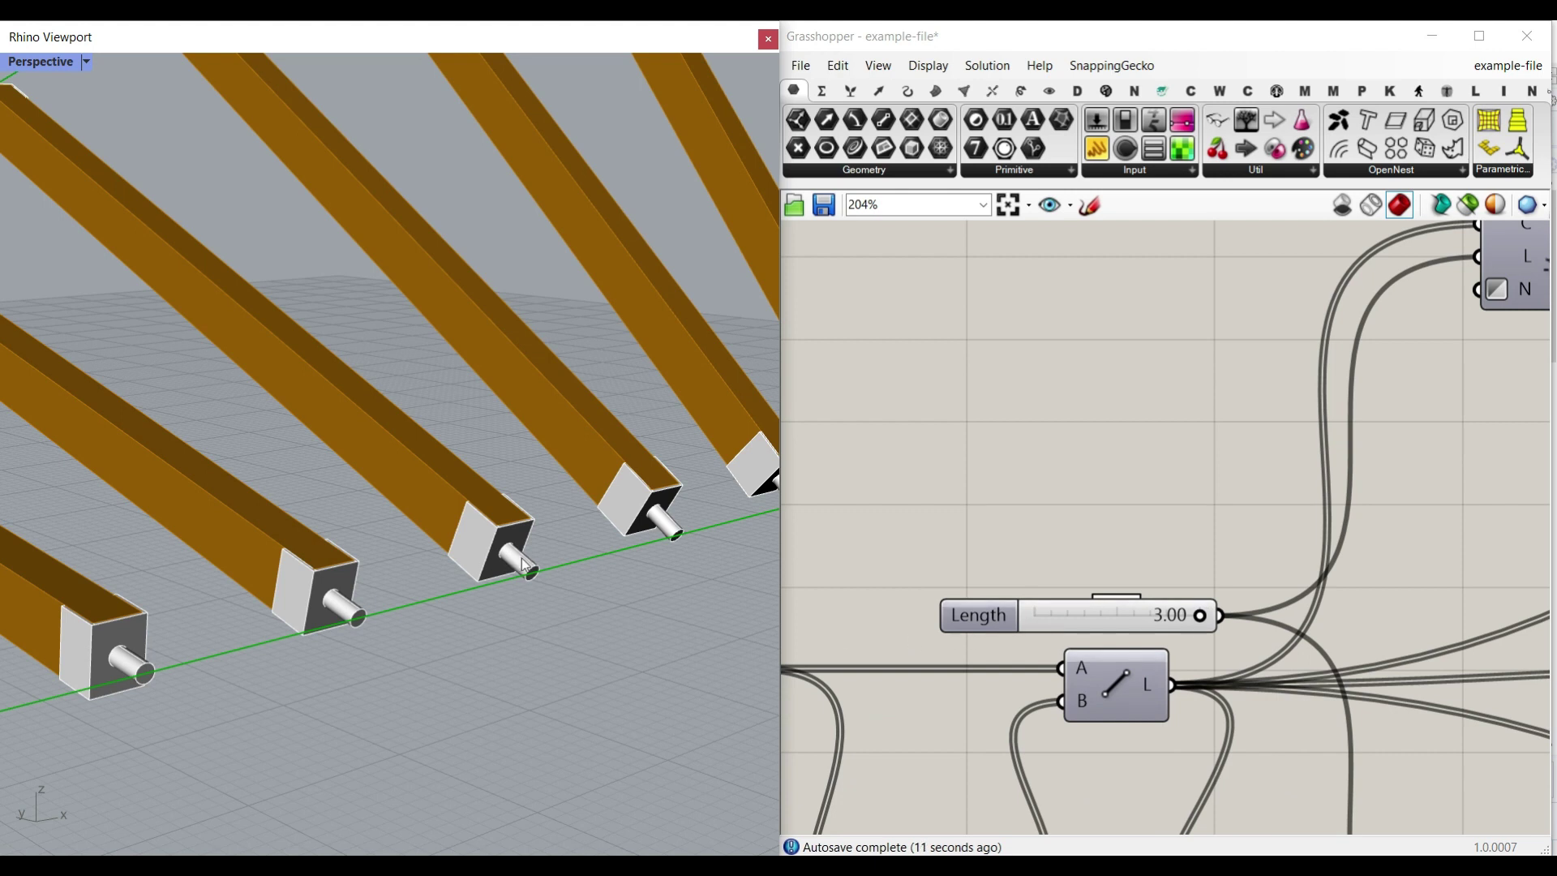
{"action": "scroll", "coordinate": [522, 558], "scroll_direction": "up", "scroll_amount": 4}
{"action": "left_click_drag", "start_coordinate": [1200, 616], "coordinate": [1104, 620]}
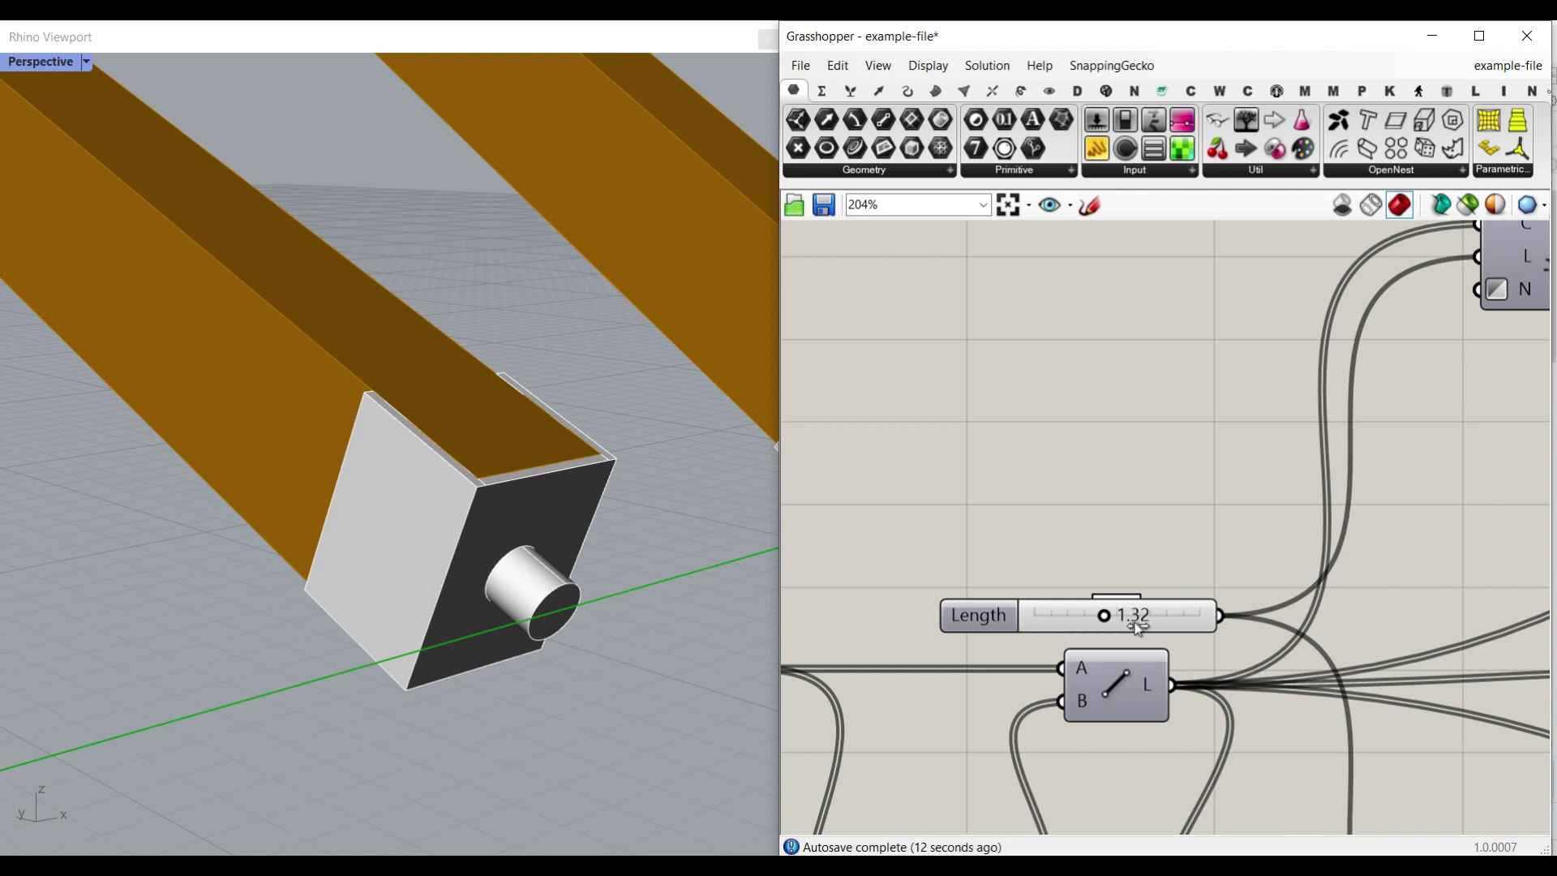
{"action": "scroll", "coordinate": [1107, 535], "scroll_direction": "down", "scroll_amount": 8}
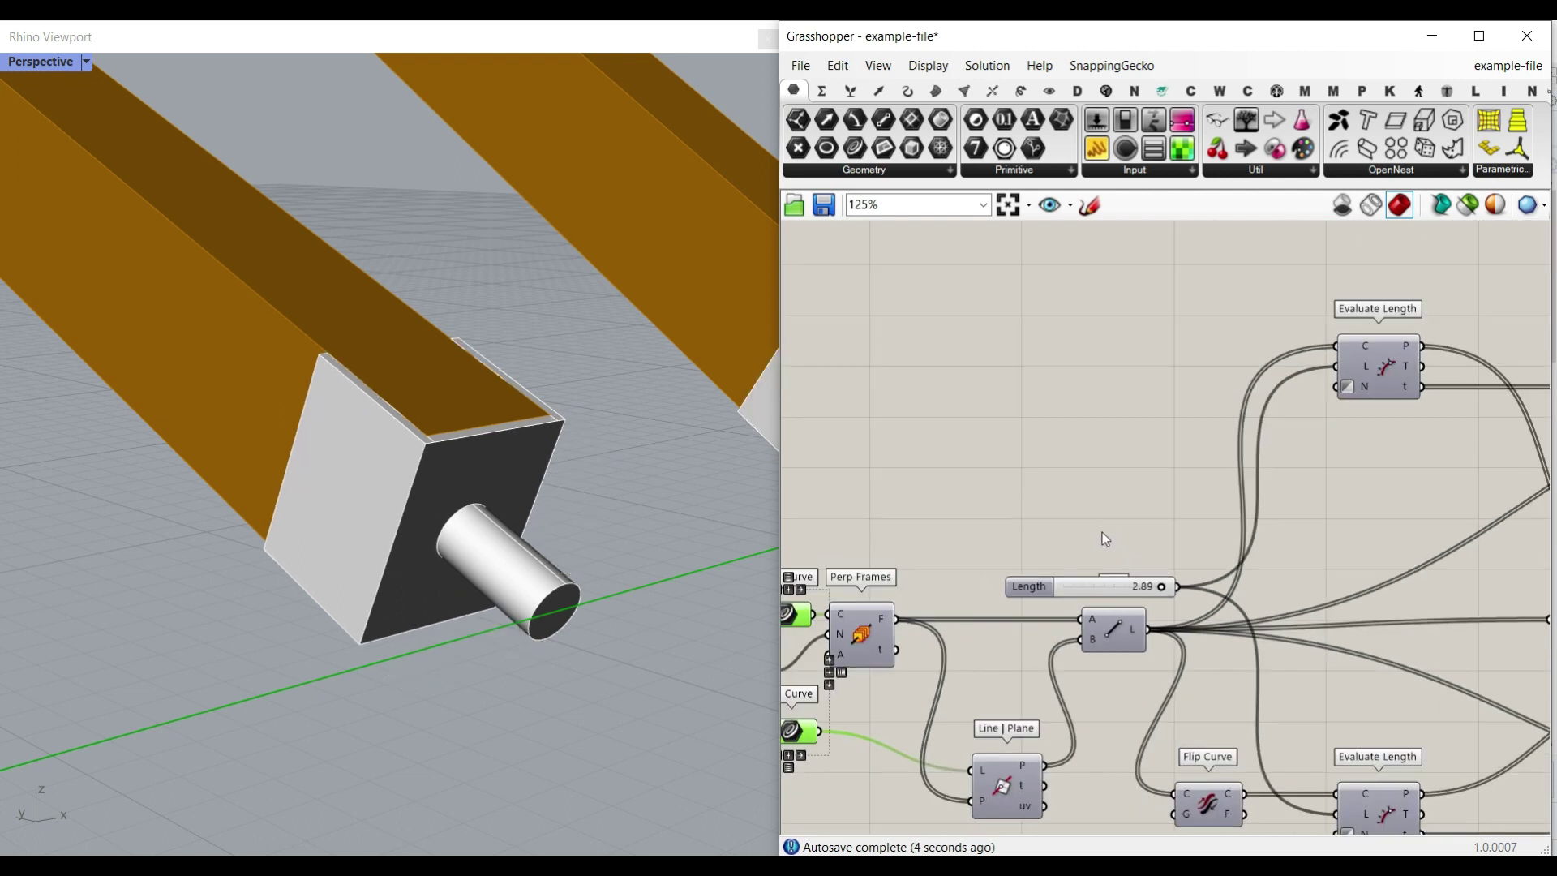
Step: Set the beam section's width W to 4.30
{"action": "right_click_drag", "start_coordinate": [1105, 525], "coordinate": [922, 545]}
{"action": "right_click_drag", "start_coordinate": [413, 420], "coordinate": [308, 691]}
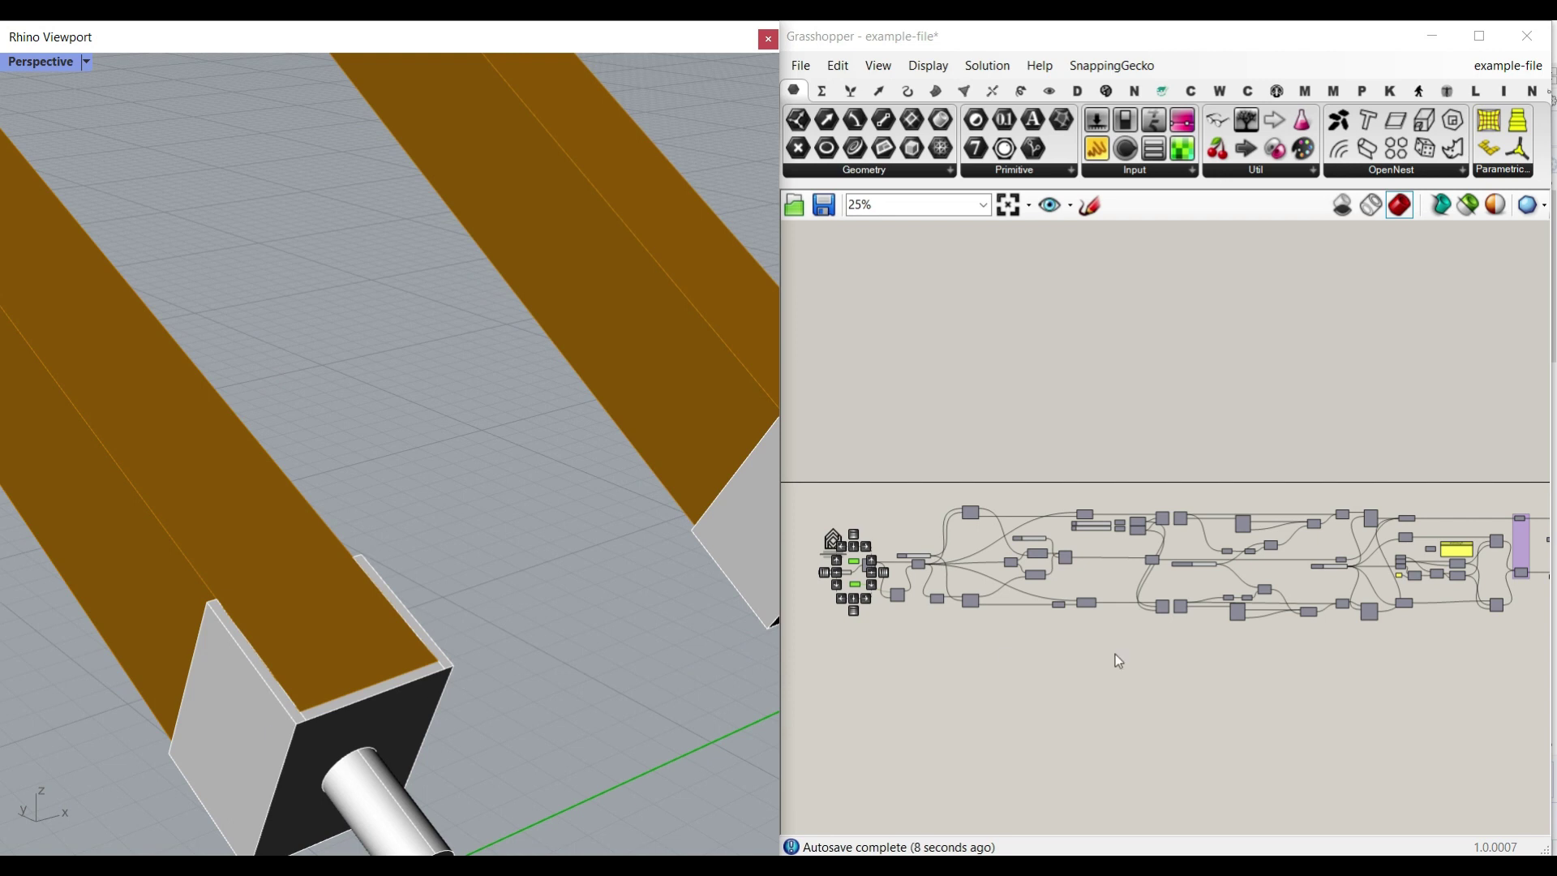
{"action": "scroll", "coordinate": [1138, 521], "scroll_direction": "up", "scroll_amount": 8}
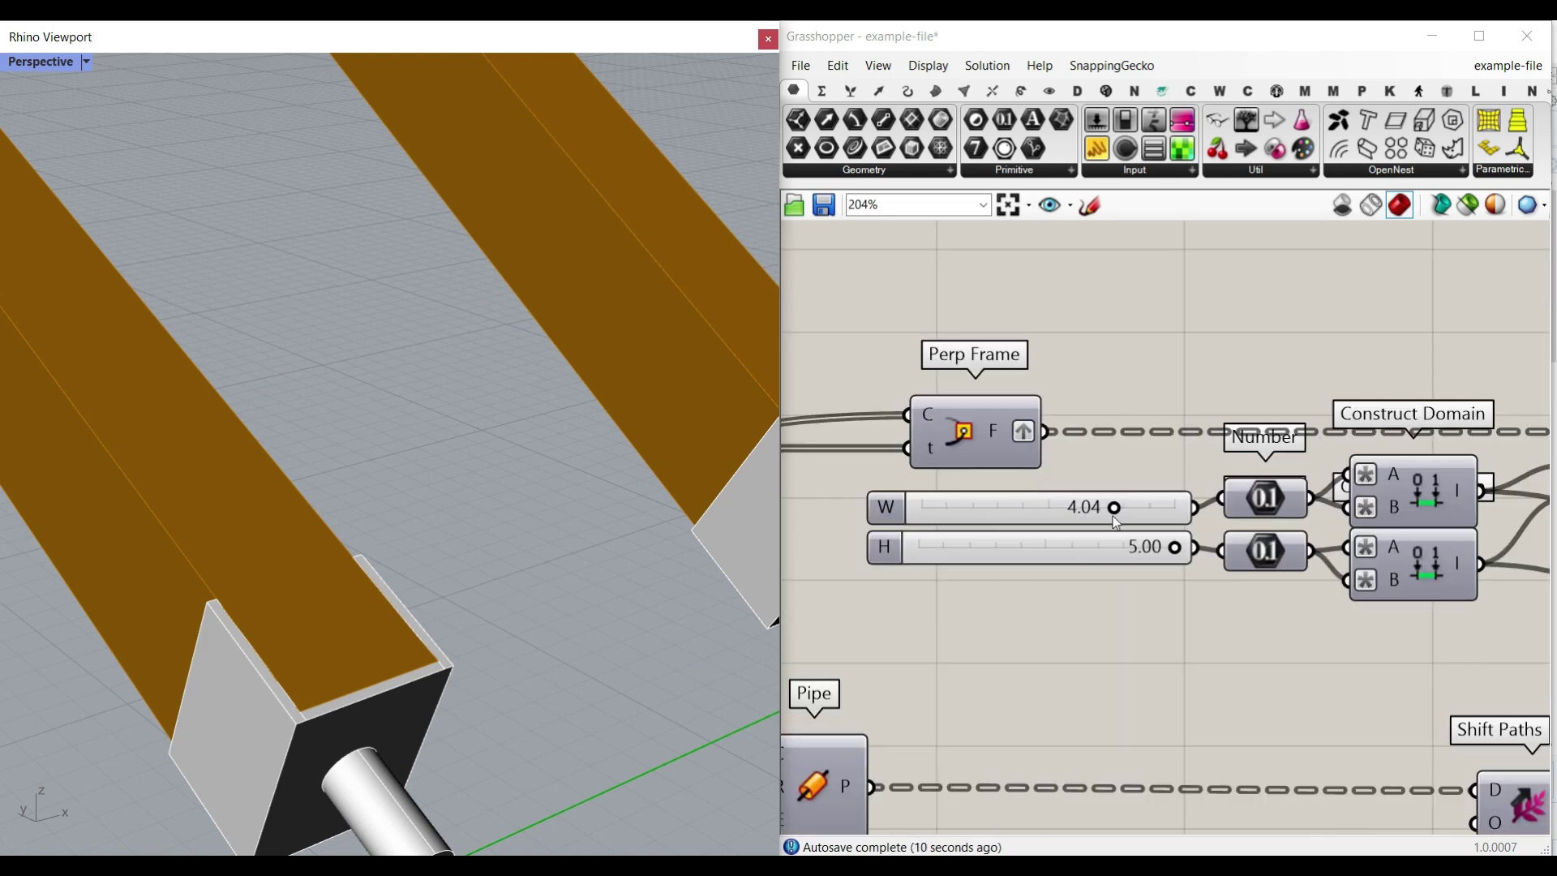
{"action": "left_click", "coordinate": [1112, 511]}
{"action": "left_click_drag", "start_coordinate": [1096, 517], "coordinate": [1130, 507]}
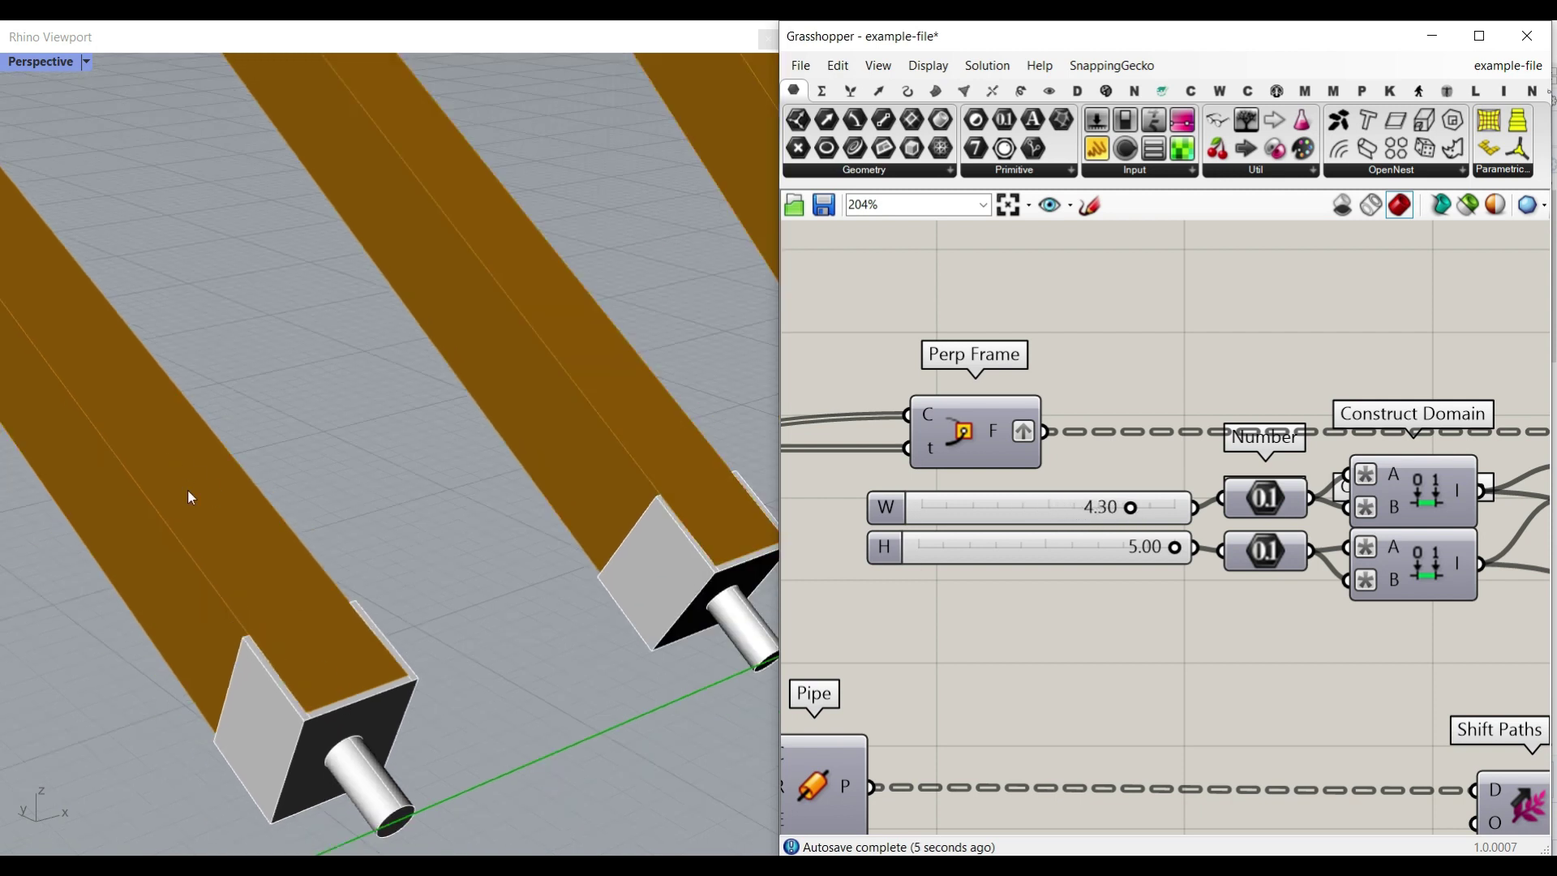
Step: Raise the Connecion Extend value to 5.27 and reduce it again to shorten the connector plates
{"action": "right_click_drag", "start_coordinate": [1310, 699], "coordinate": [1274, 555]}
{"action": "scroll", "coordinate": [1273, 555], "scroll_direction": "down", "scroll_amount": 6}
{"action": "right_click_drag", "start_coordinate": [1429, 605], "coordinate": [971, 605]}
{"action": "scroll", "coordinate": [967, 606], "scroll_direction": "up", "scroll_amount": 4}
{"action": "scroll", "coordinate": [1009, 570], "scroll_direction": "up", "scroll_amount": 3}
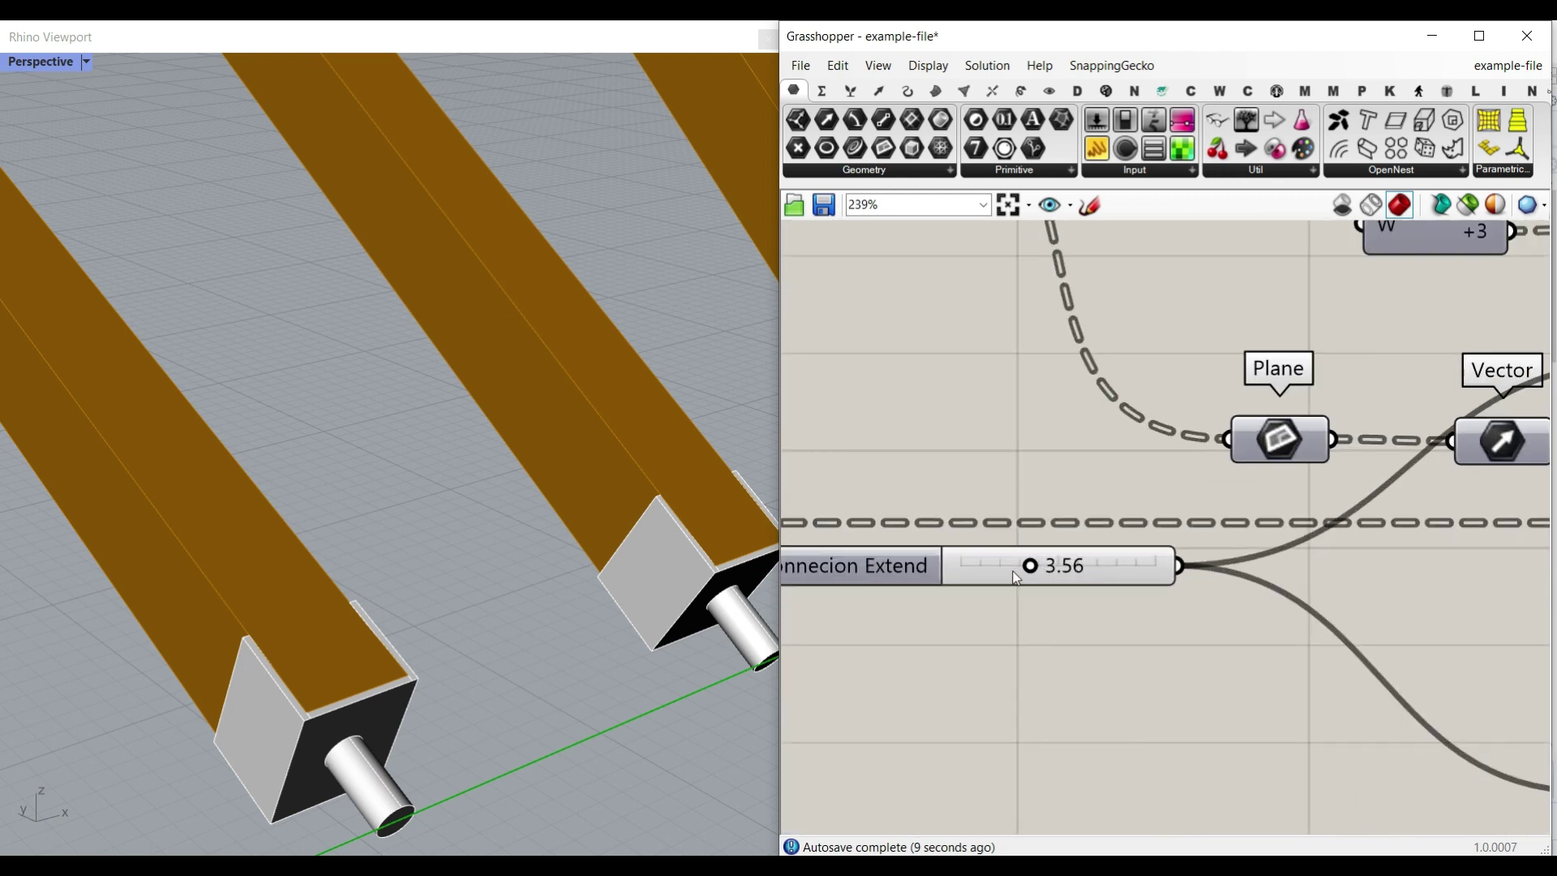
{"action": "left_click_drag", "start_coordinate": [1062, 574], "coordinate": [1064, 572]}
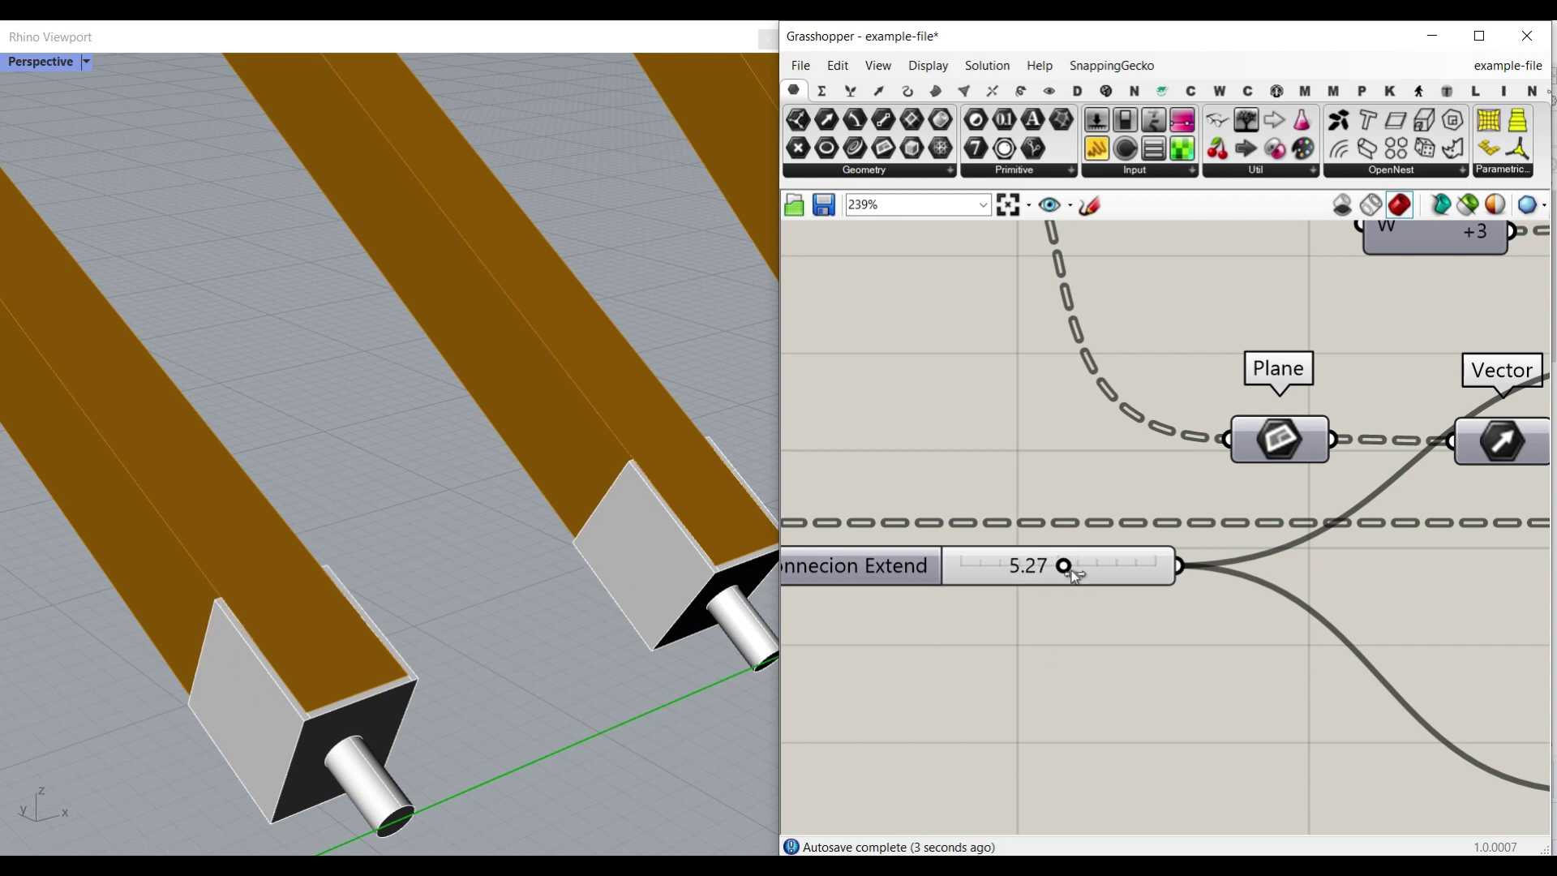
{"action": "left_click_drag", "start_coordinate": [1073, 571], "coordinate": [1019, 576]}
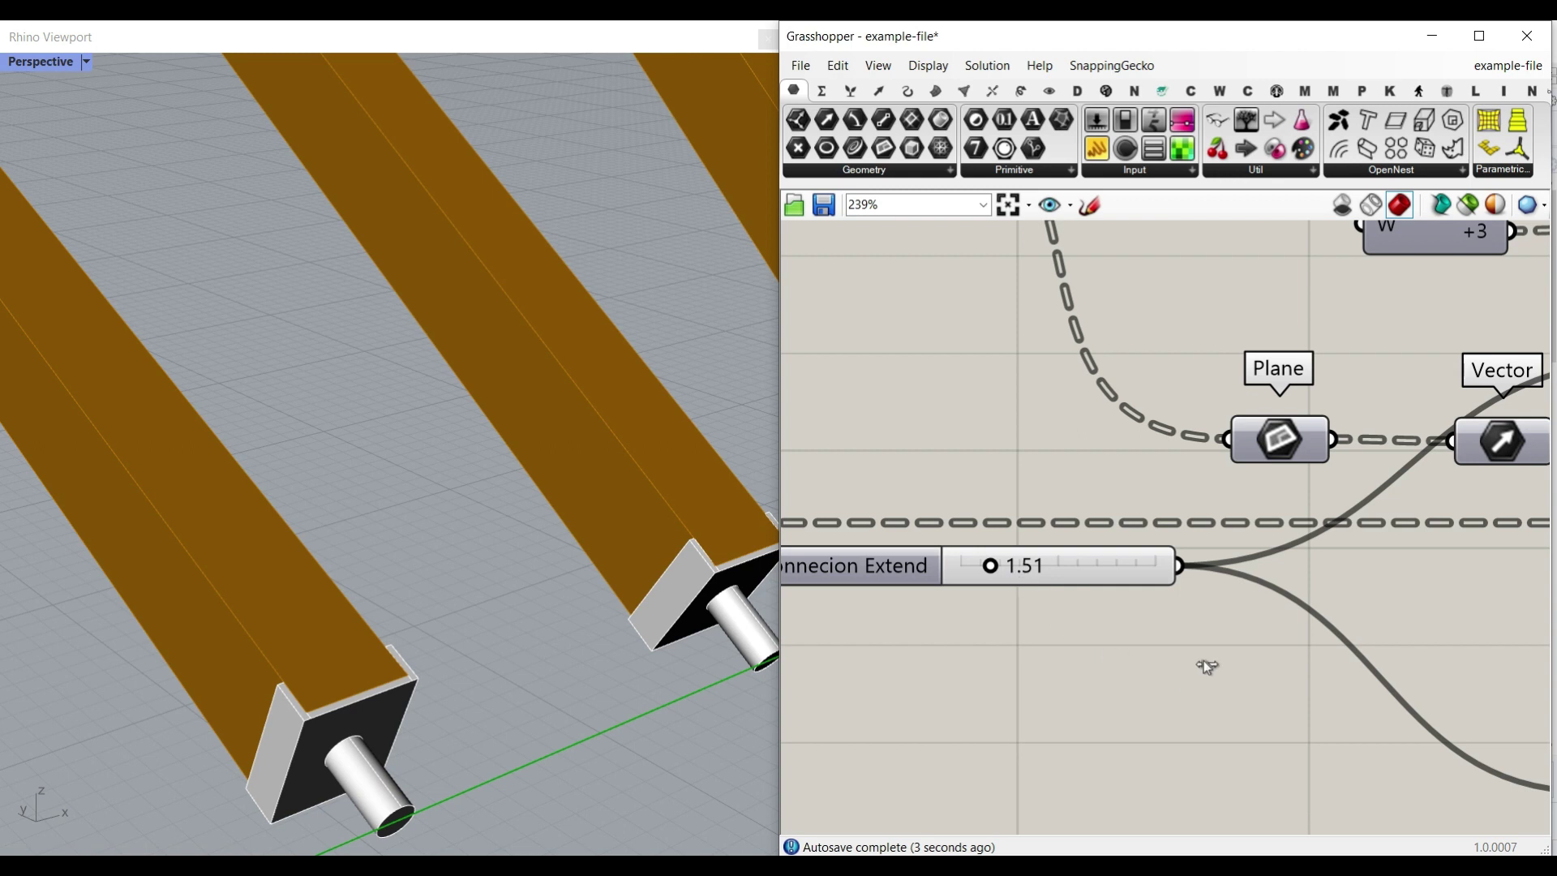
Step: Set the Thickness of the connector plates to 0.47
{"action": "scroll", "coordinate": [1203, 660], "scroll_direction": "down", "scroll_amount": 6}
{"action": "scroll", "coordinate": [1063, 611], "scroll_direction": "up", "scroll_amount": 6}
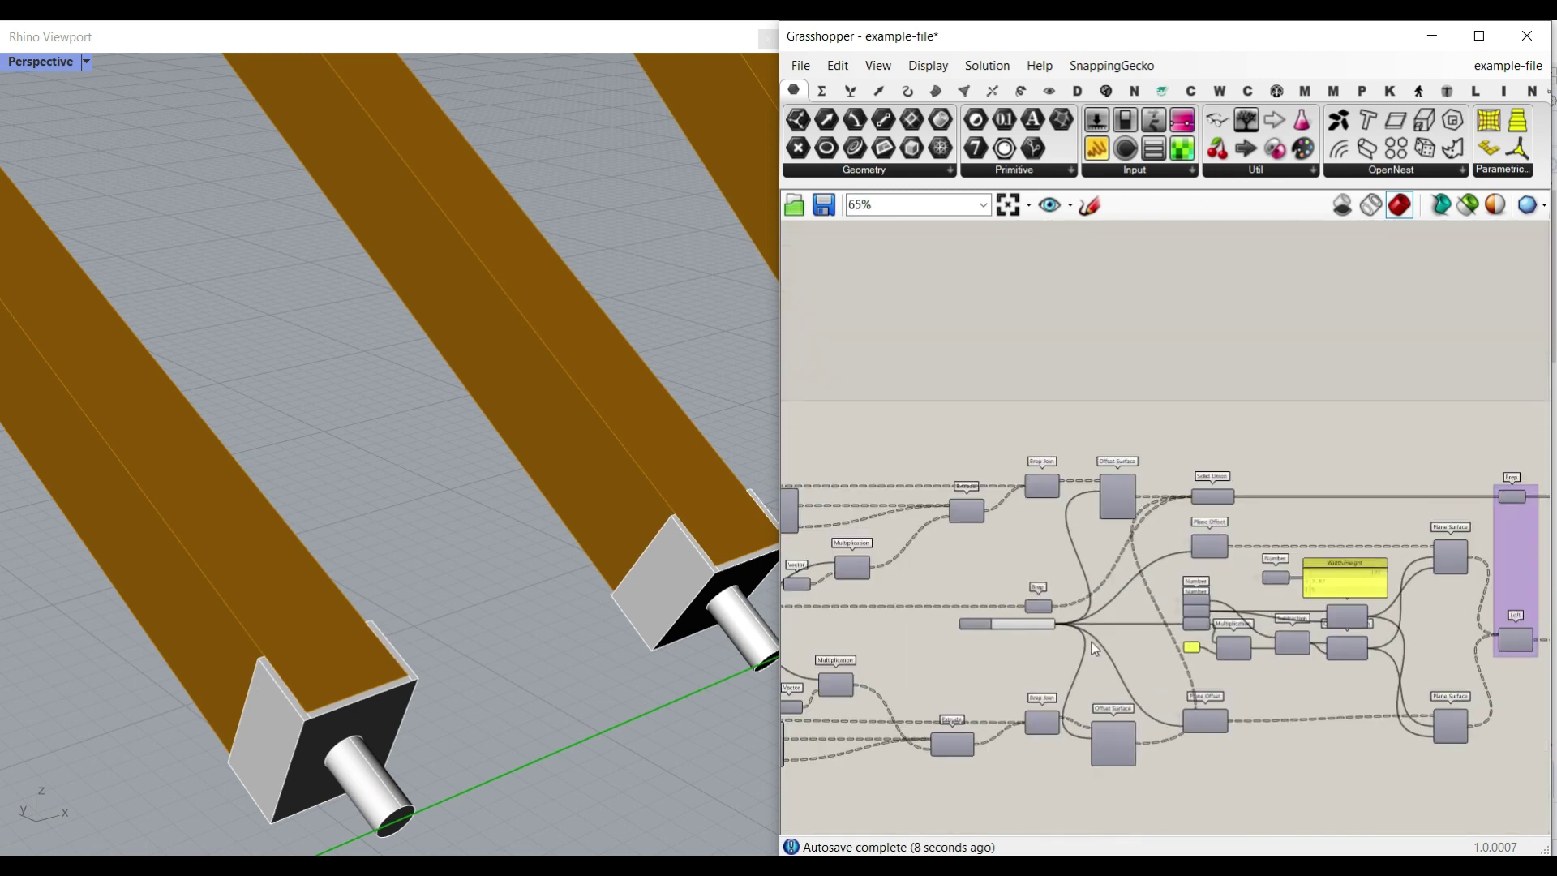
{"action": "scroll", "coordinate": [977, 606], "scroll_direction": "up", "scroll_amount": 2}
{"action": "left_click_drag", "start_coordinate": [999, 643], "coordinate": [1049, 646]}
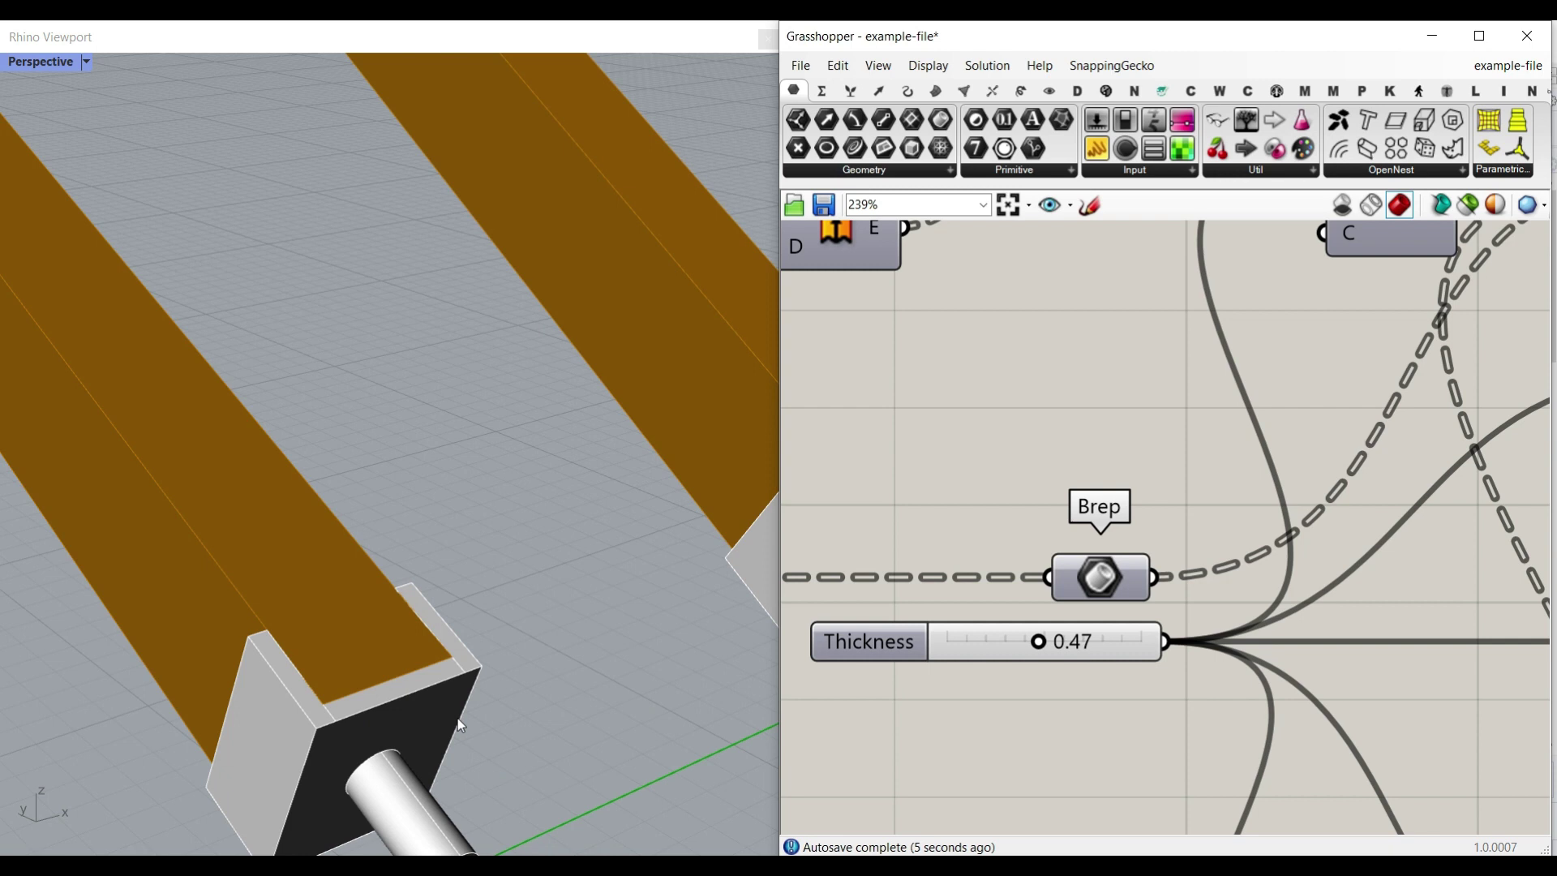
Step: Bake the Brep in the purple output group onto Layer 01
{"action": "scroll", "coordinate": [1088, 460], "scroll_direction": "down", "scroll_amount": 5}
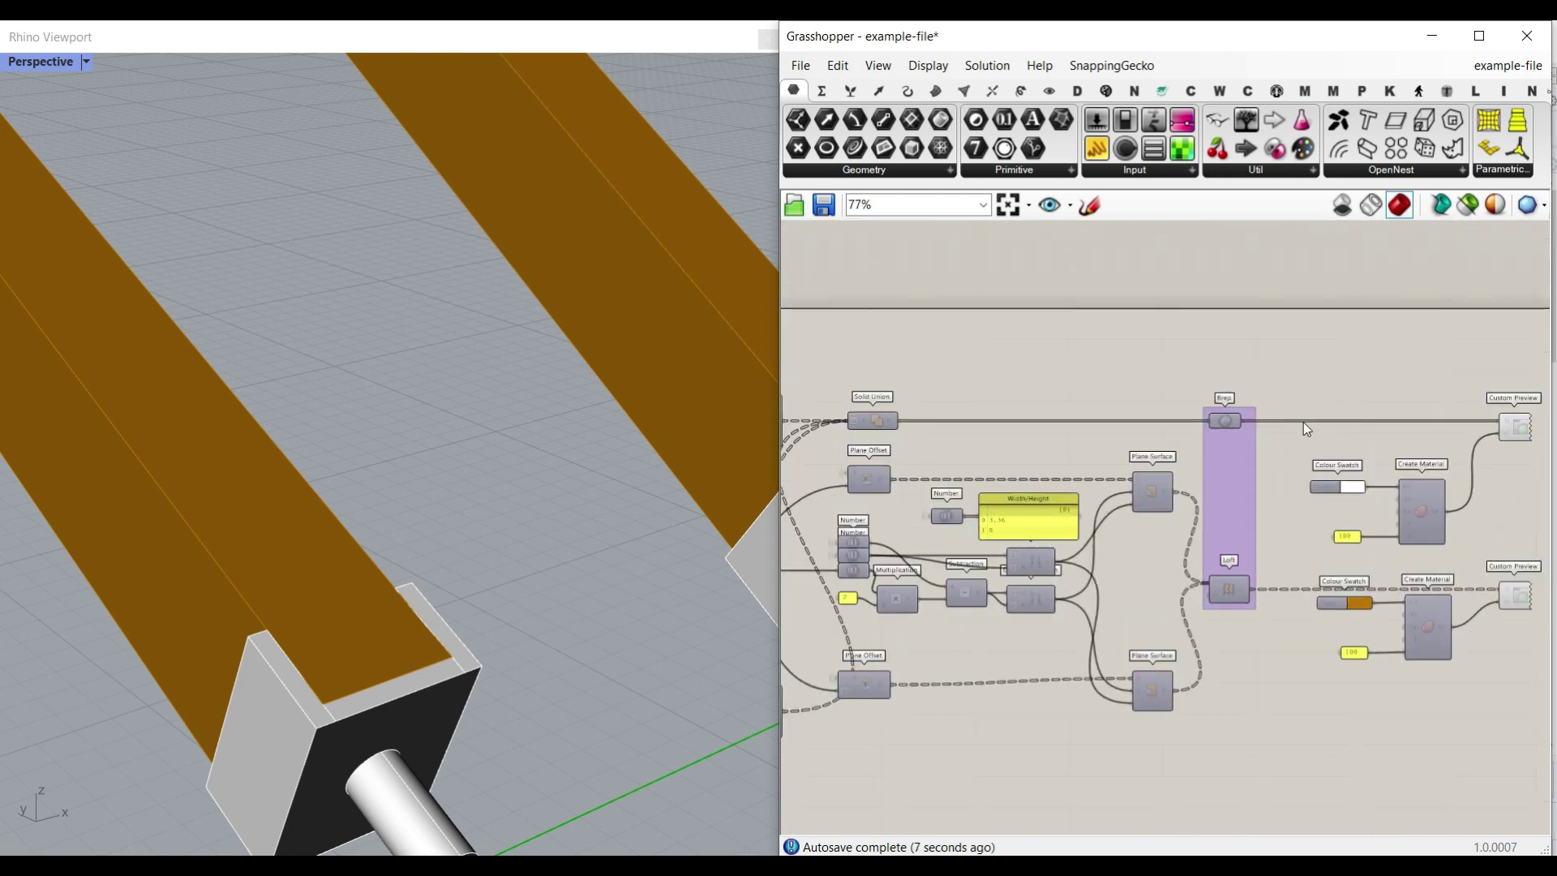
{"action": "scroll", "coordinate": [1257, 438], "scroll_direction": "up", "scroll_amount": 3}
{"action": "right_click", "coordinate": [1200, 406]}
{"action": "left_click", "coordinate": [1245, 479]}
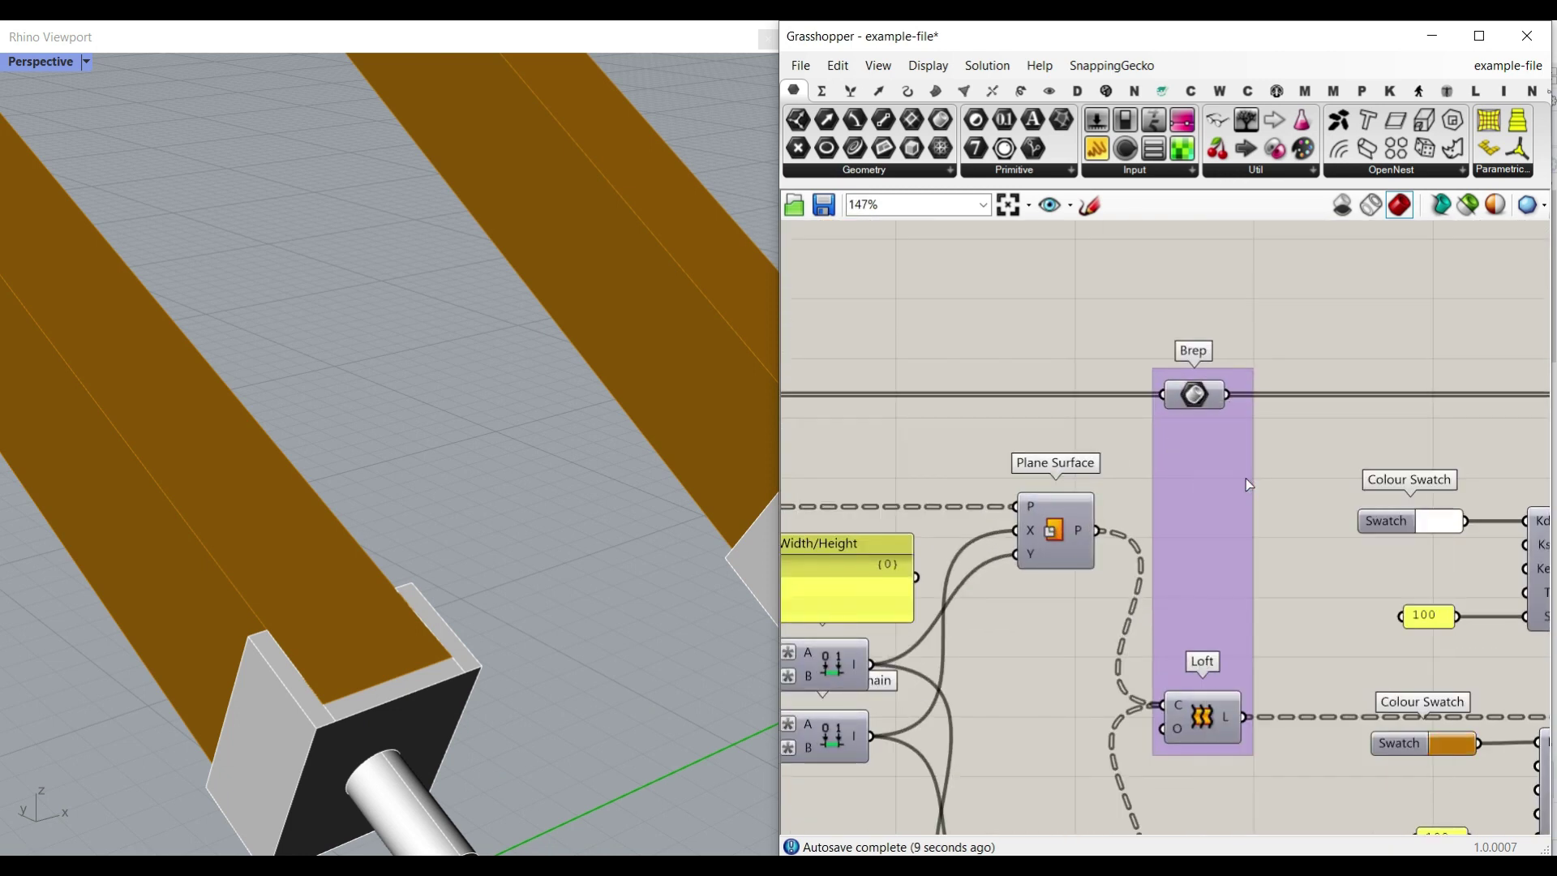
{"action": "left_click", "coordinate": [1224, 343]}
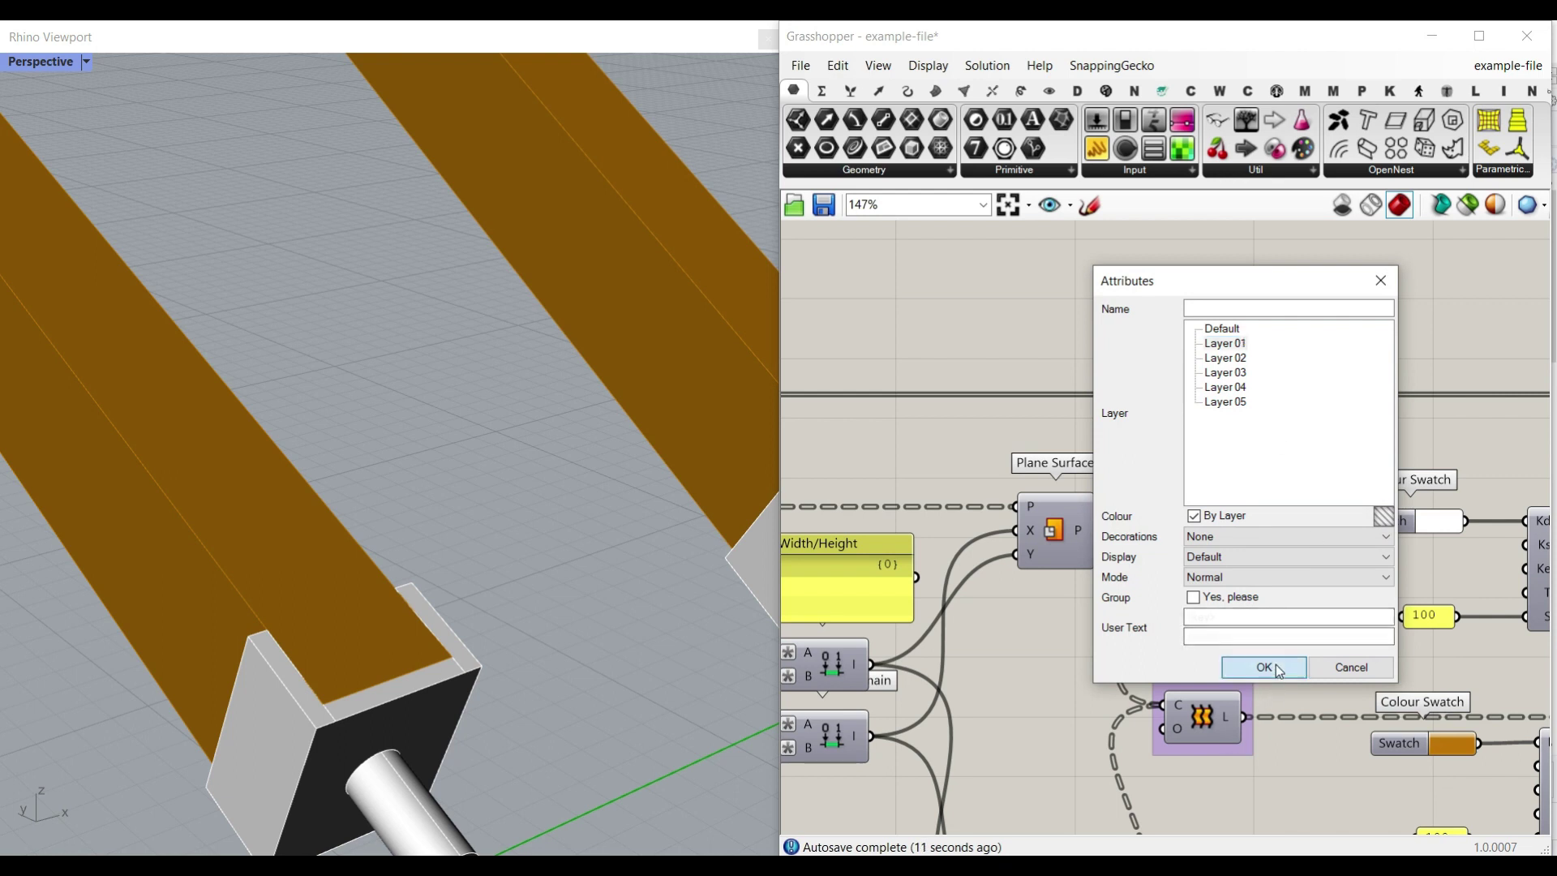
{"action": "left_click", "coordinate": [1276, 668]}
Step: Bake the Loft in the purple output group onto Layer 02 and view the baked beams
{"action": "right_click", "coordinate": [1229, 731]}
{"action": "left_click", "coordinate": [1253, 740]}
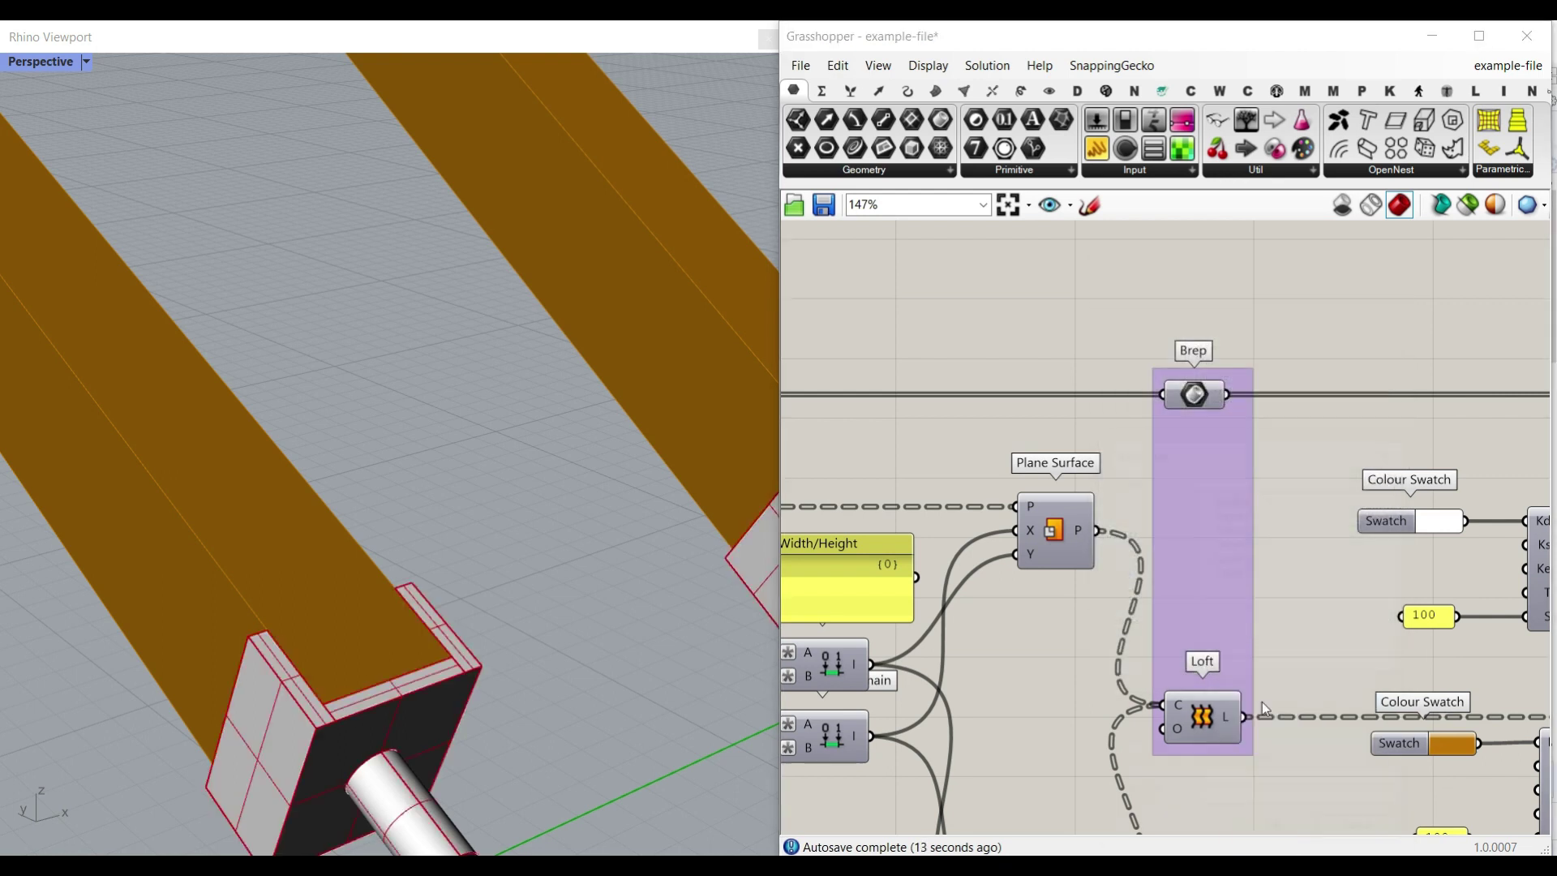
{"action": "left_click", "coordinate": [1246, 529]}
{"action": "left_click", "coordinate": [1276, 834]}
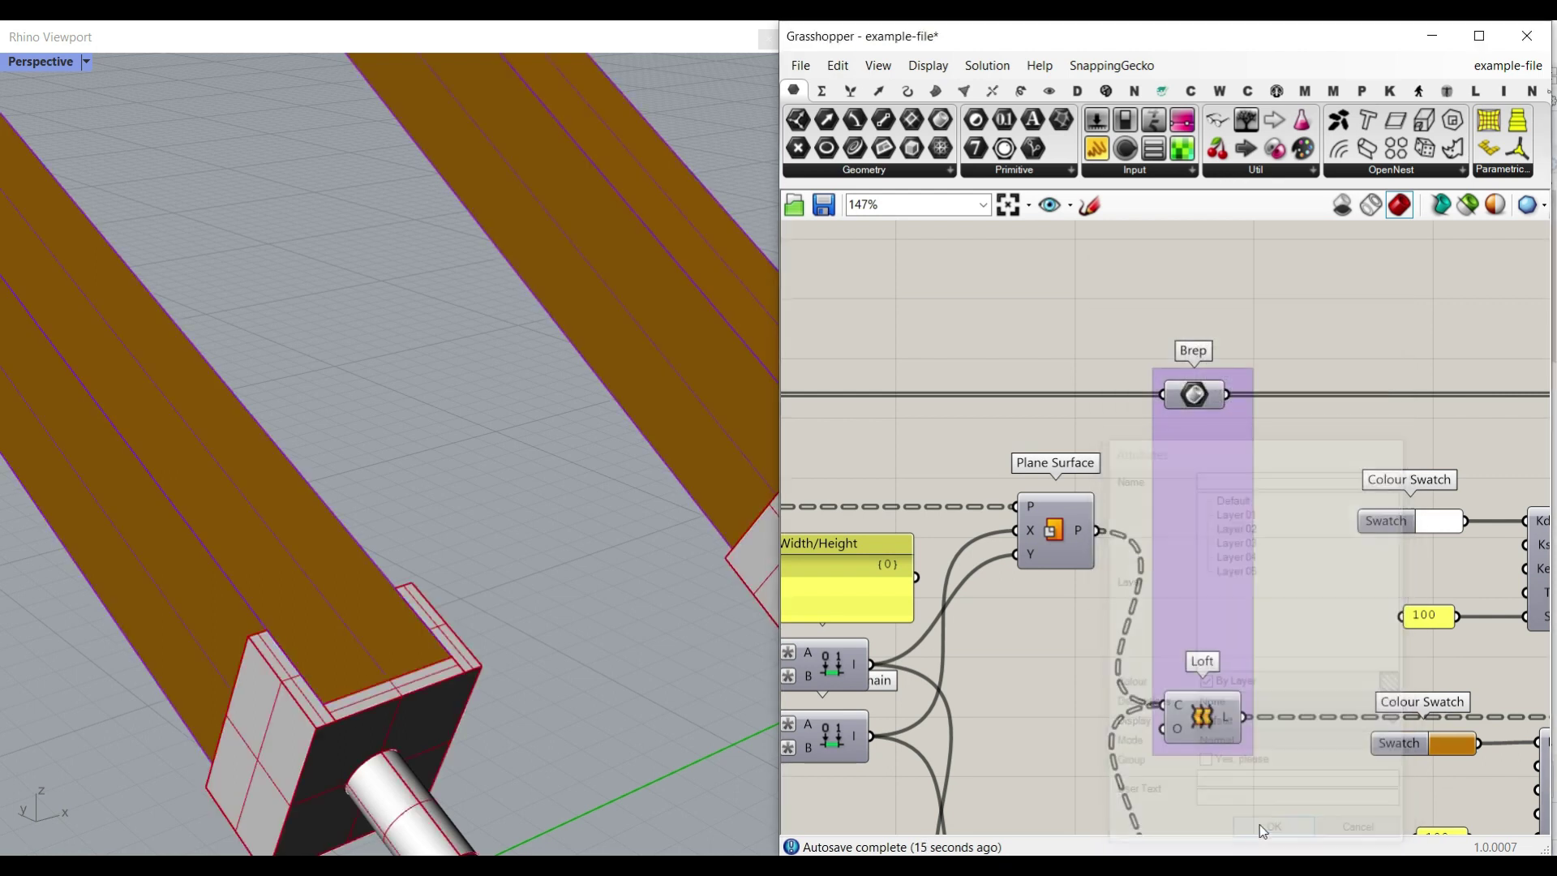
{"action": "scroll", "coordinate": [448, 654], "scroll_direction": "down", "scroll_amount": 5}
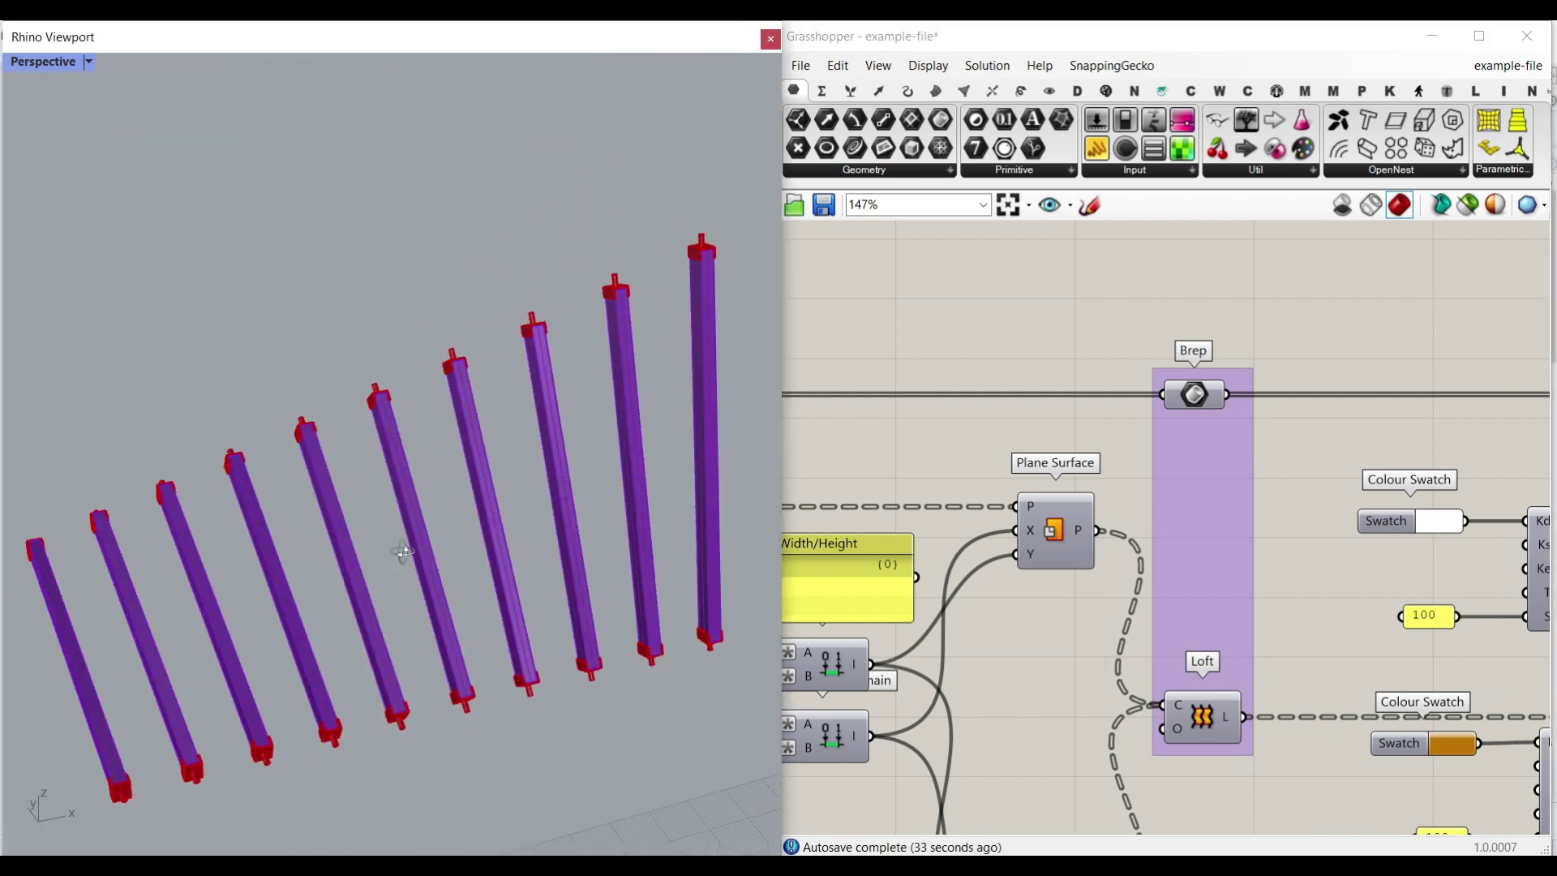
{"action": "right_click_drag", "start_coordinate": [403, 553], "coordinate": [326, 705]}
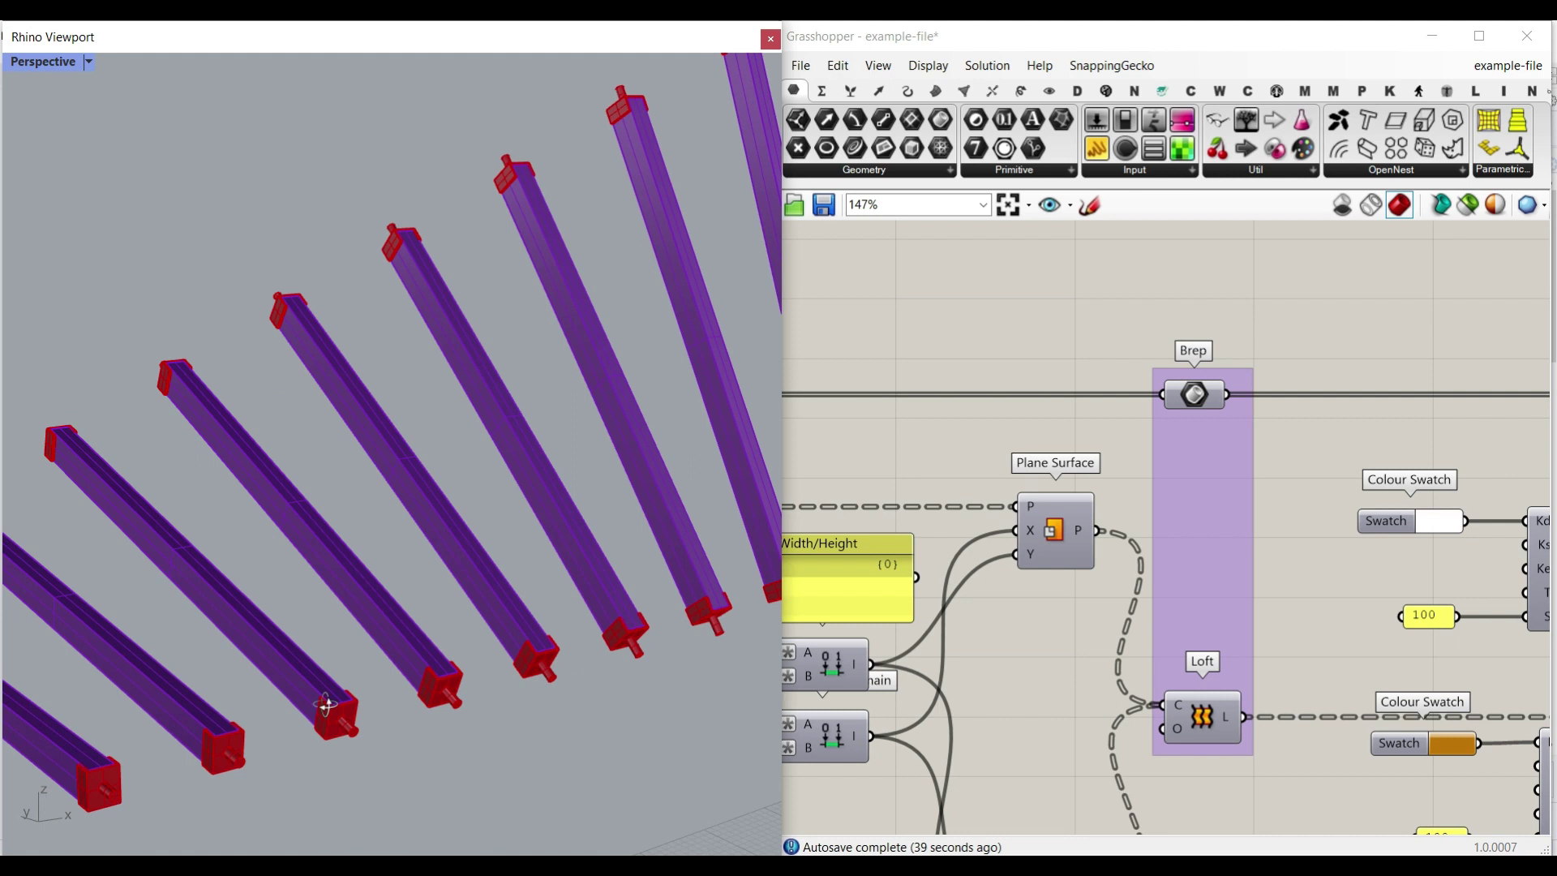
{"action": "scroll", "coordinate": [326, 705], "scroll_direction": "down", "scroll_amount": 5}
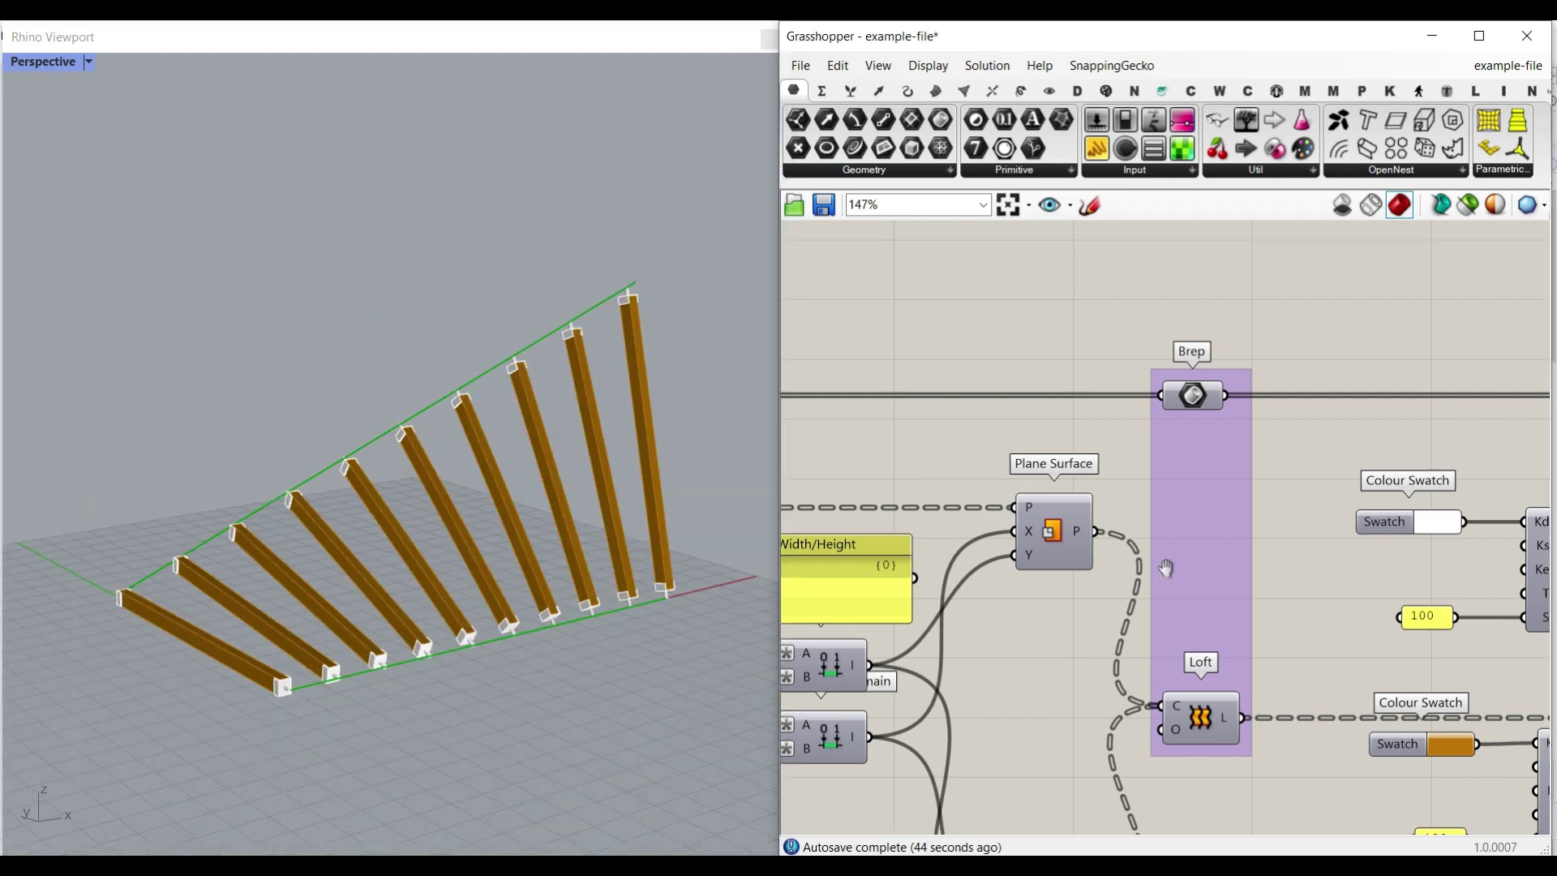
Step: Select all components of the definition and turn off their preview
{"action": "scroll", "coordinate": [1164, 559], "scroll_direction": "down", "scroll_amount": 12}
{"action": "right_click_drag", "start_coordinate": [1135, 553], "coordinate": [1333, 560]}
{"action": "left_click_drag", "start_coordinate": [1455, 655], "coordinate": [1005, 497]}
{"action": "right_click", "coordinate": [1074, 407]}
{"action": "left_click", "coordinate": [1104, 433]}
{"action": "left_click", "coordinate": [967, 540]}
Step: Turn on the preview of the Curve feeding Perp Frames, adjusting its place on the canvas
{"action": "scroll", "coordinate": [967, 540], "scroll_direction": "up", "scroll_amount": 4}
{"action": "scroll", "coordinate": [968, 540], "scroll_direction": "up", "scroll_amount": 10}
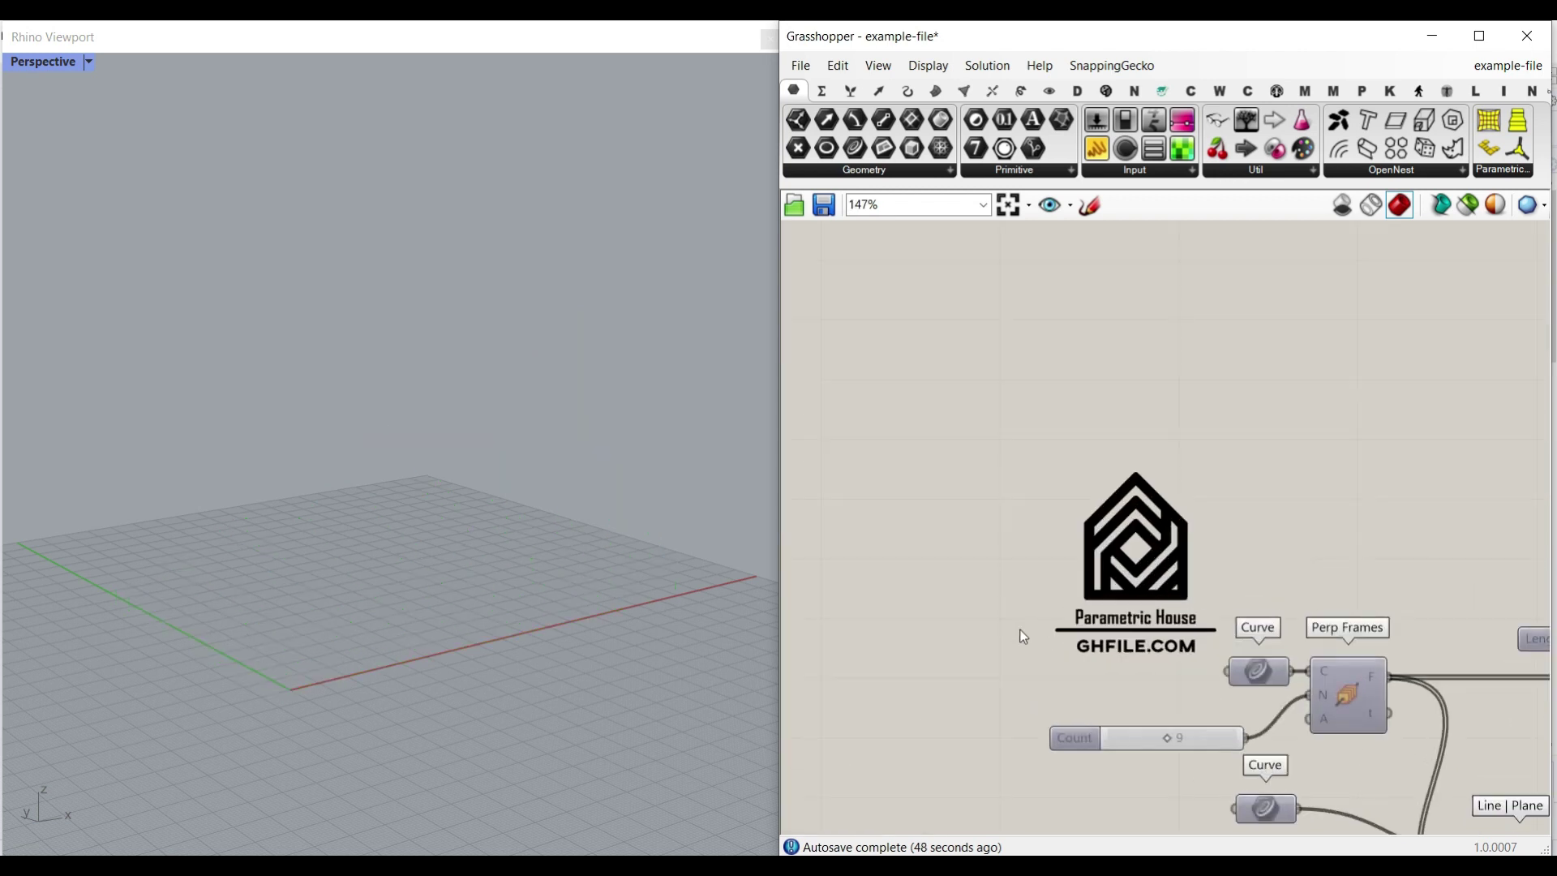
{"action": "left_click_drag", "start_coordinate": [1060, 448], "coordinate": [1024, 470]}
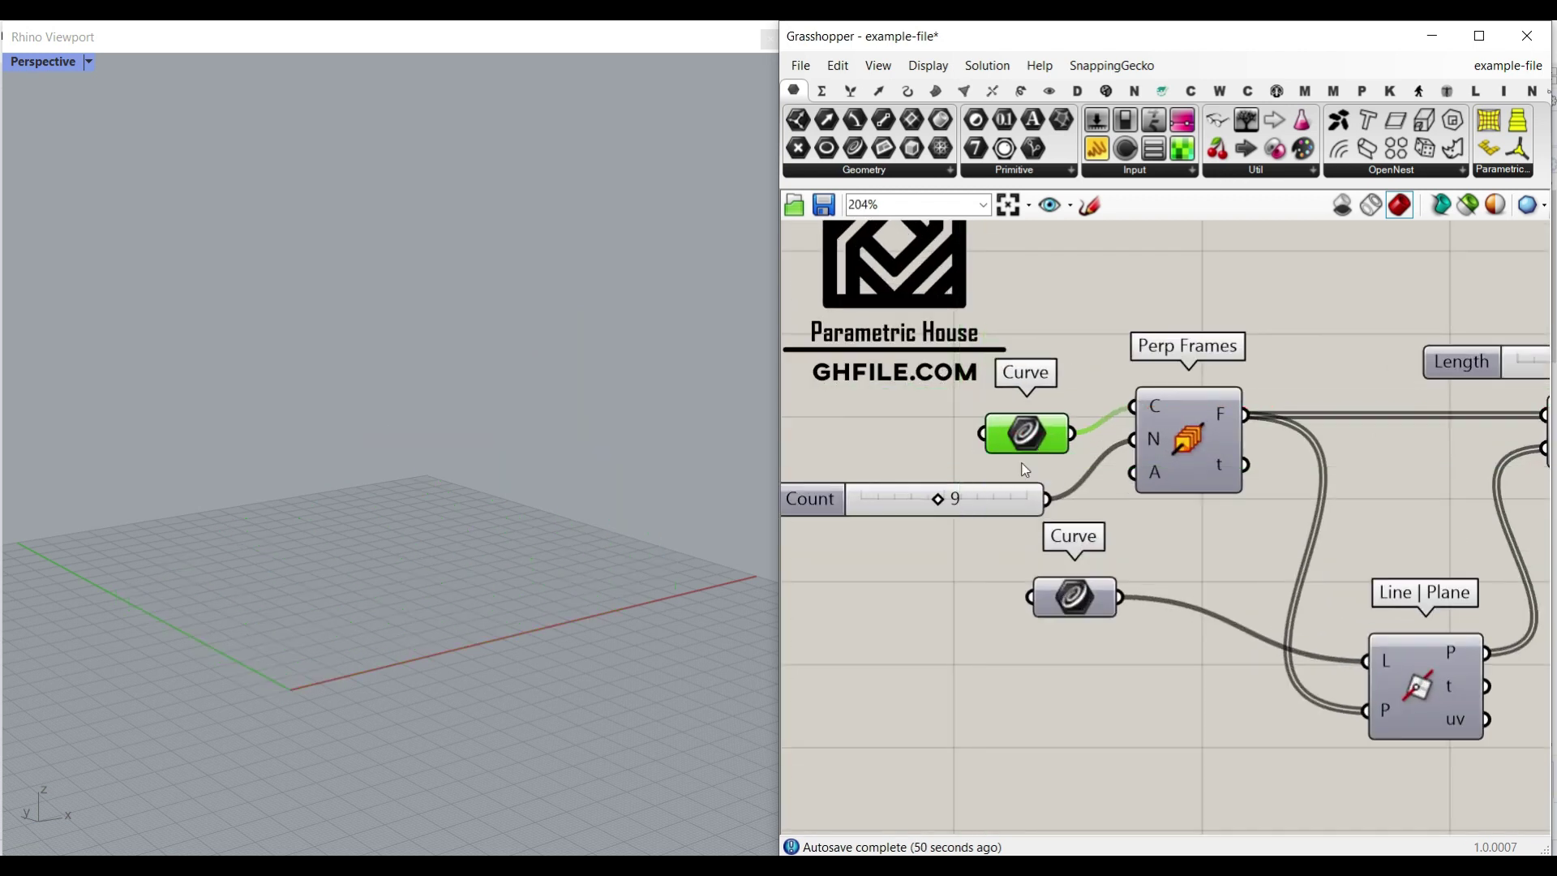
{"action": "right_click_drag", "start_coordinate": [958, 365], "coordinate": [1025, 472]}
{"action": "left_click", "coordinate": [1007, 368]}
{"action": "left_click_drag", "start_coordinate": [1024, 407], "coordinate": [1037, 283]}
{"action": "right_click_drag", "start_coordinate": [1145, 495], "coordinate": [1161, 443]}
{"action": "left_click_drag", "start_coordinate": [1098, 486], "coordinate": [1088, 443]}
{"action": "right_click", "coordinate": [1089, 441]}
{"action": "left_click", "coordinate": [1139, 467]}
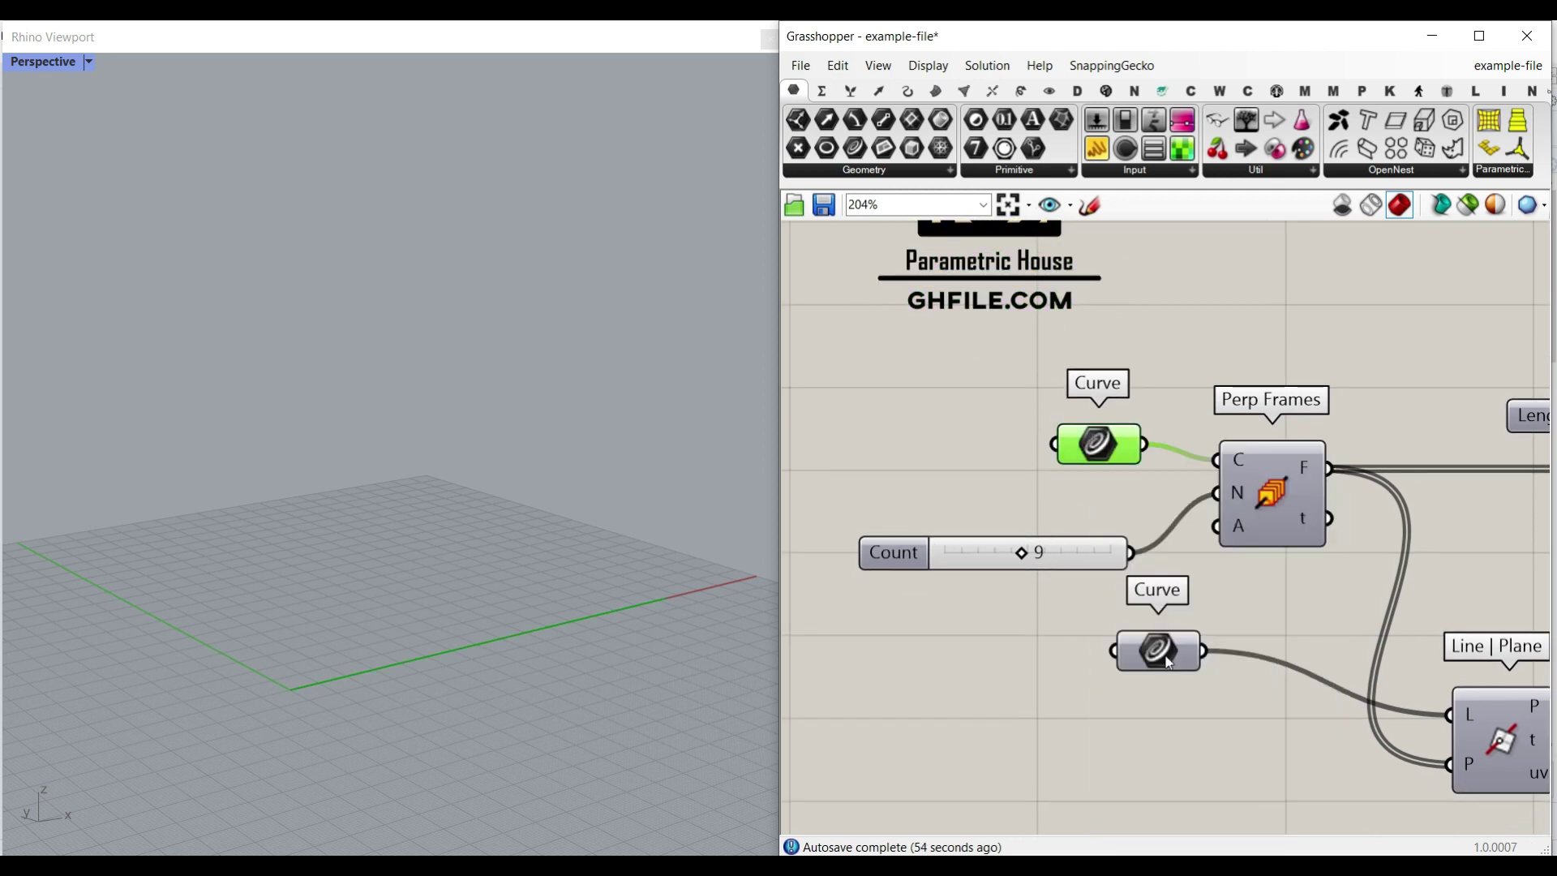
Step: Turn on the preview of the Curve feeding Line | Plane and move it below the first Curve
{"action": "right_click_drag", "start_coordinate": [340, 629], "coordinate": [201, 694]}
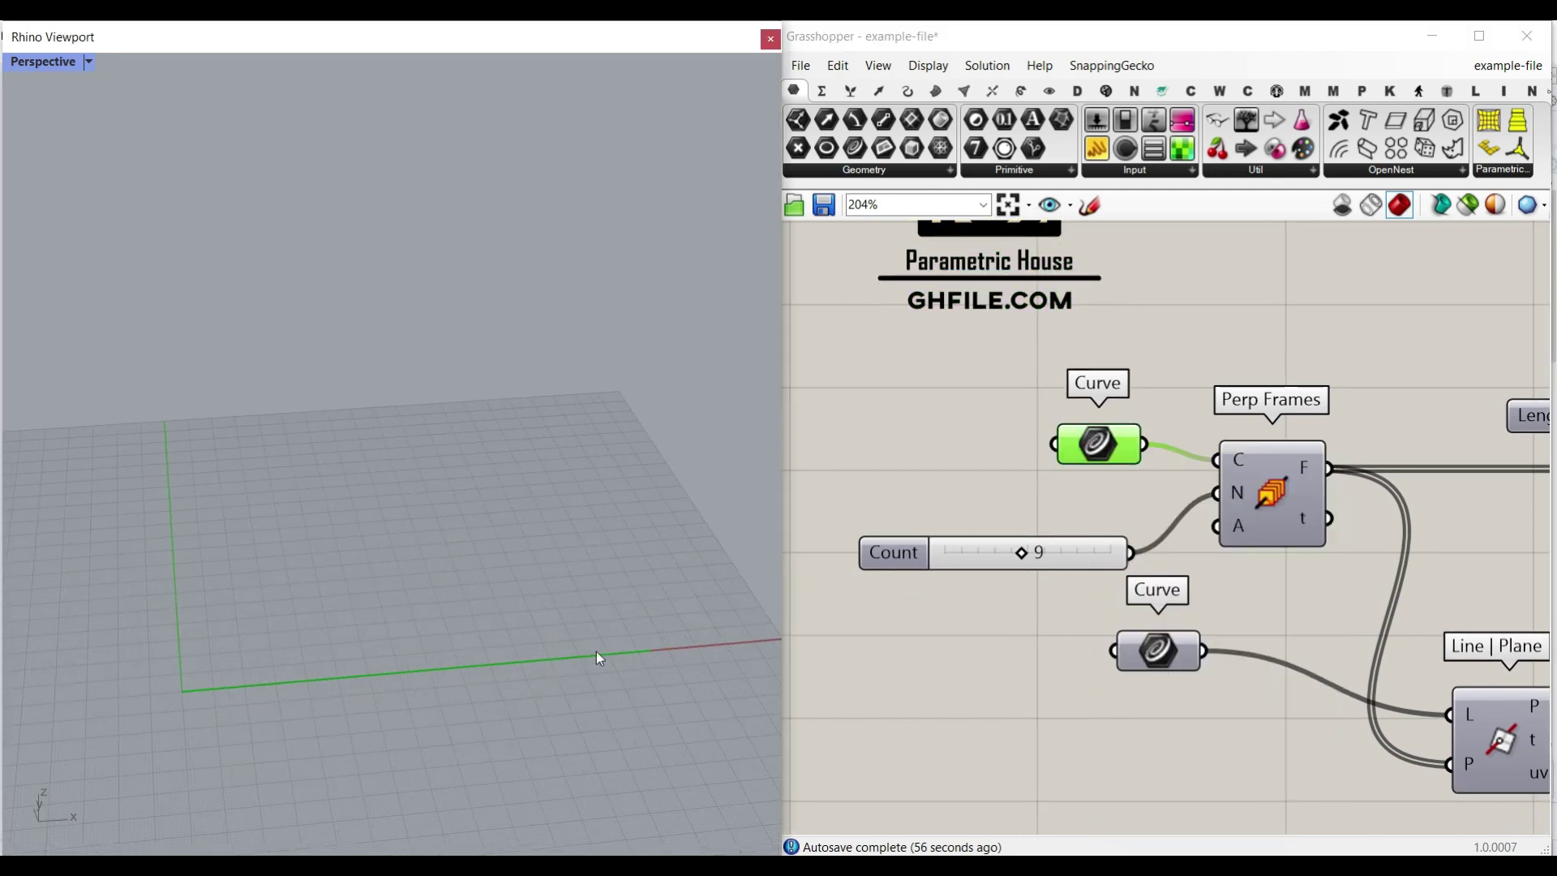
{"action": "right_click", "coordinate": [1153, 653]}
{"action": "left_click", "coordinate": [1183, 485]}
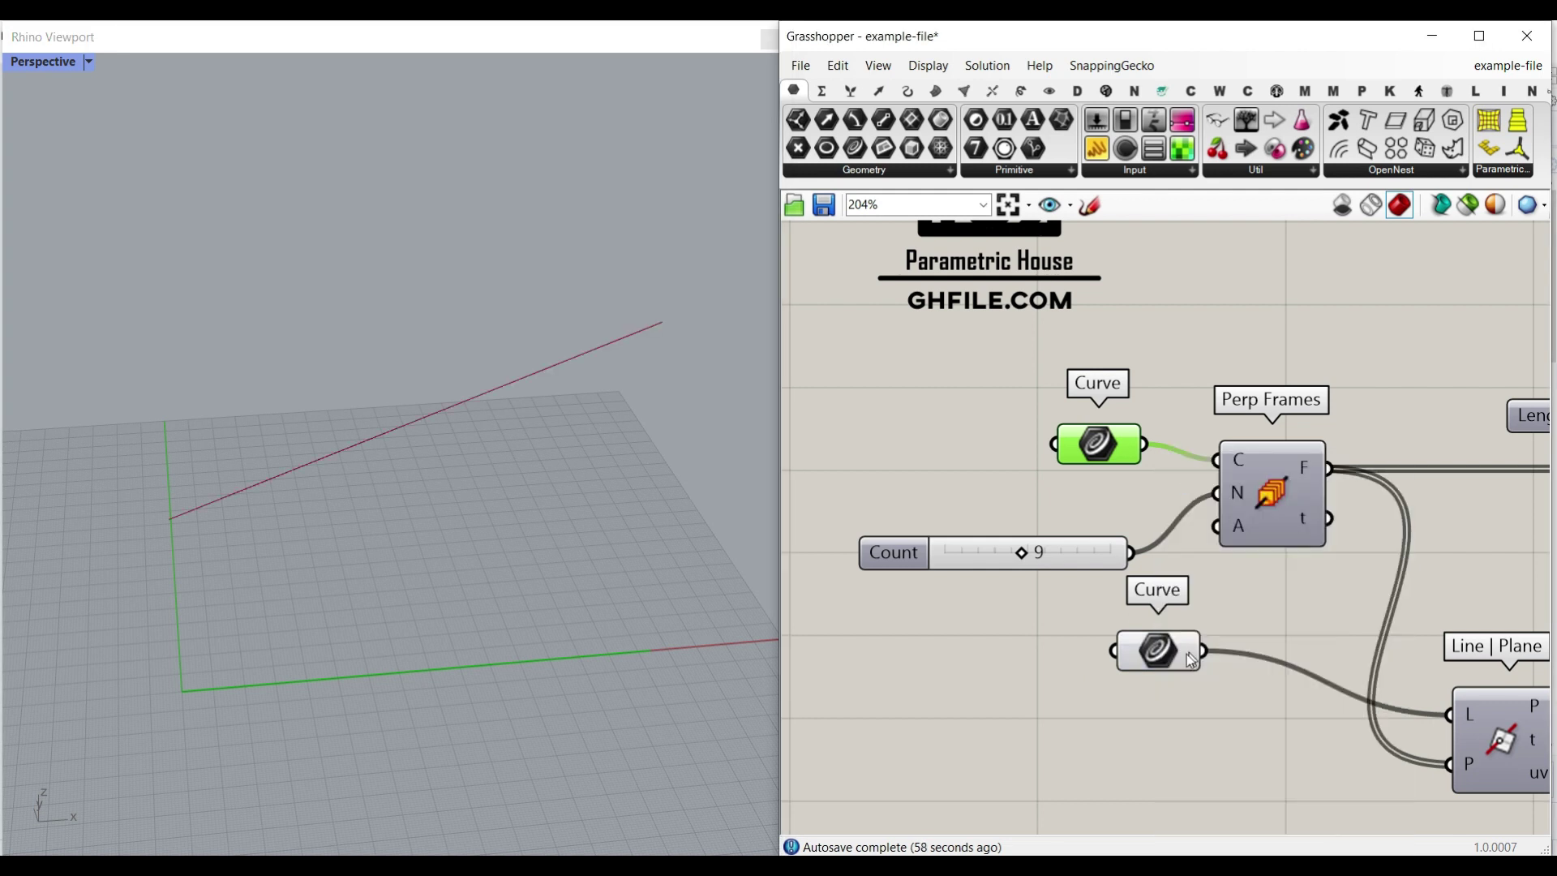
{"action": "left_click_drag", "start_coordinate": [1163, 652], "coordinate": [1115, 692]}
{"action": "right_click_drag", "start_coordinate": [376, 618], "coordinate": [409, 574]}
{"action": "right_click_drag", "start_coordinate": [523, 616], "coordinate": [417, 603]}
{"action": "left_click_drag", "start_coordinate": [1115, 690], "coordinate": [1091, 714]}
Step: Turn on the Perp Frames preview and set its Count to 8
{"action": "right_click_drag", "start_coordinate": [1325, 543], "coordinate": [1260, 561]}
{"action": "right_click", "coordinate": [1218, 494]}
{"action": "left_click", "coordinate": [1252, 521]}
{"action": "mouse_move", "coordinate": [567, 605]}
{"action": "right_mouse_down"}
{"action": "mouse_move", "coordinate": [476, 638]}
{"action": "mouse_move", "coordinate": [565, 608]}
{"action": "right_mouse_up"}
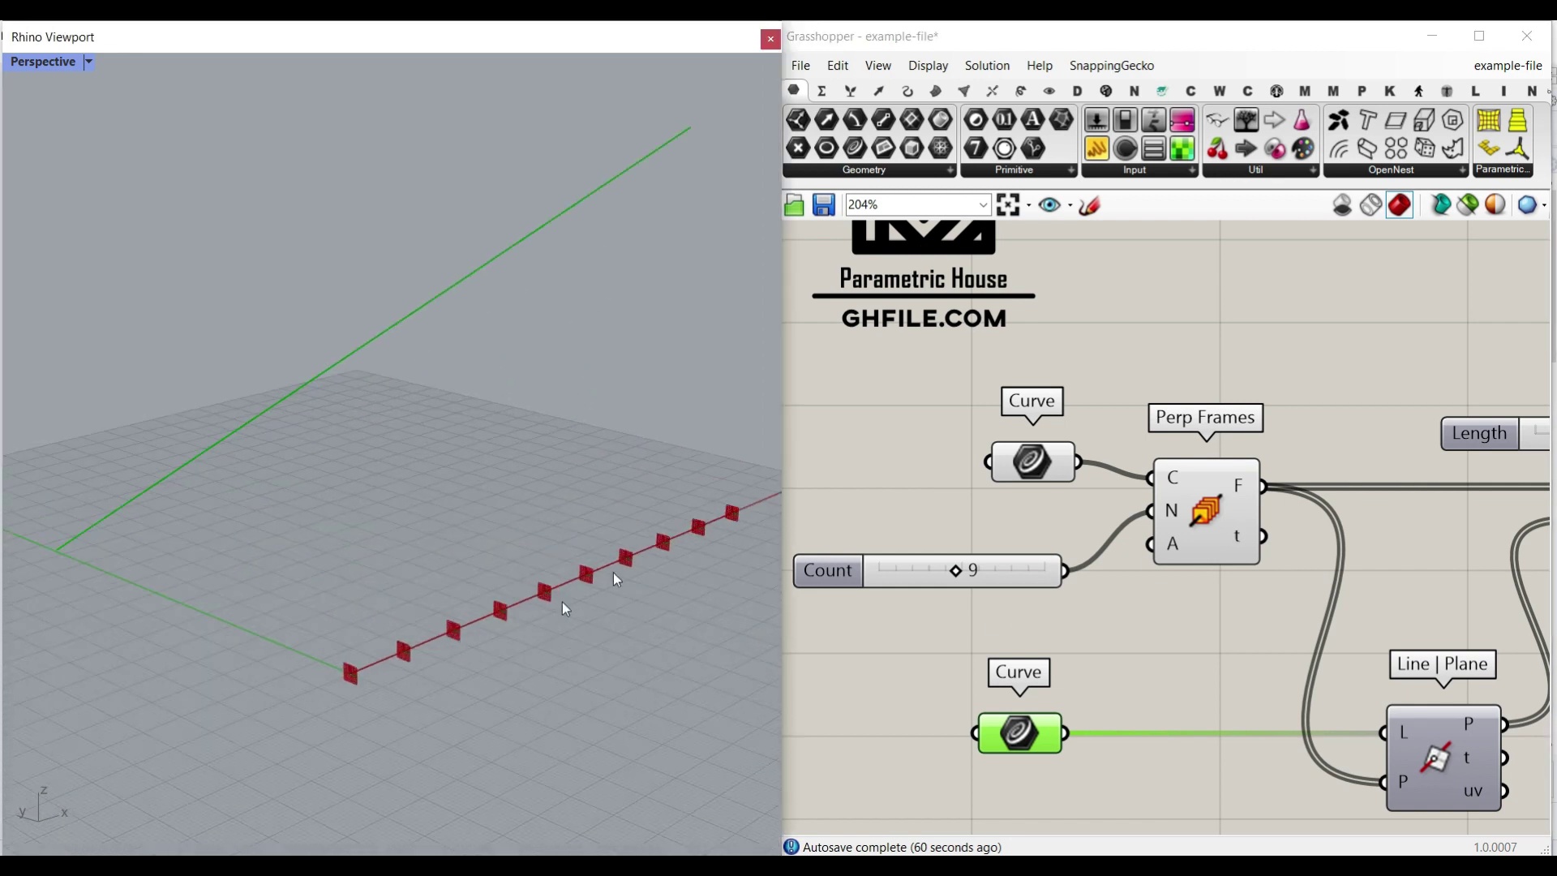
{"action": "left_click", "coordinate": [1043, 464]}
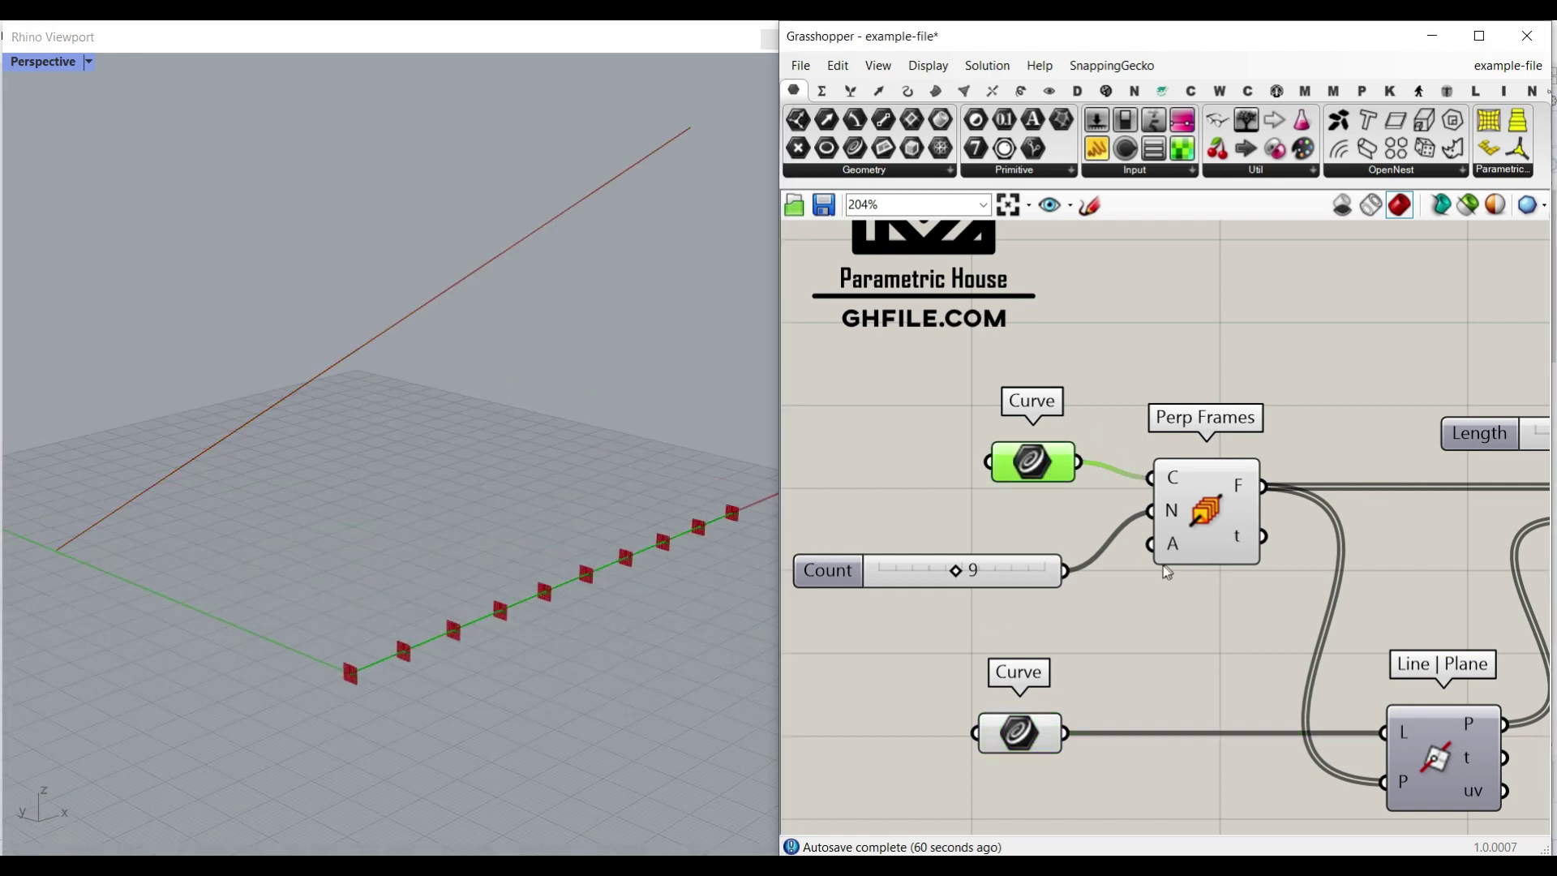
{"action": "mouse_move", "coordinate": [956, 572]}
{"action": "left_mouse_down"}
{"action": "mouse_move", "coordinate": [970, 571]}
{"action": "mouse_move", "coordinate": [929, 575]}
{"action": "left_mouse_up"}
Step: Disable the Solid Union component further along the definition
{"action": "right_click_drag", "start_coordinate": [1249, 582], "coordinate": [1060, 579]}
{"action": "scroll", "coordinate": [1052, 559], "scroll_direction": "down", "scroll_amount": 8}
{"action": "scroll", "coordinate": [1211, 565], "scroll_direction": "up", "scroll_amount": 4}
{"action": "right_click_drag", "start_coordinate": [1455, 567], "coordinate": [1085, 578]}
{"action": "scroll", "coordinate": [1436, 453], "scroll_direction": "up", "scroll_amount": 3}
{"action": "right_click_drag", "start_coordinate": [1436, 454], "coordinate": [1224, 465]}
{"action": "right_click", "coordinate": [1186, 438]}
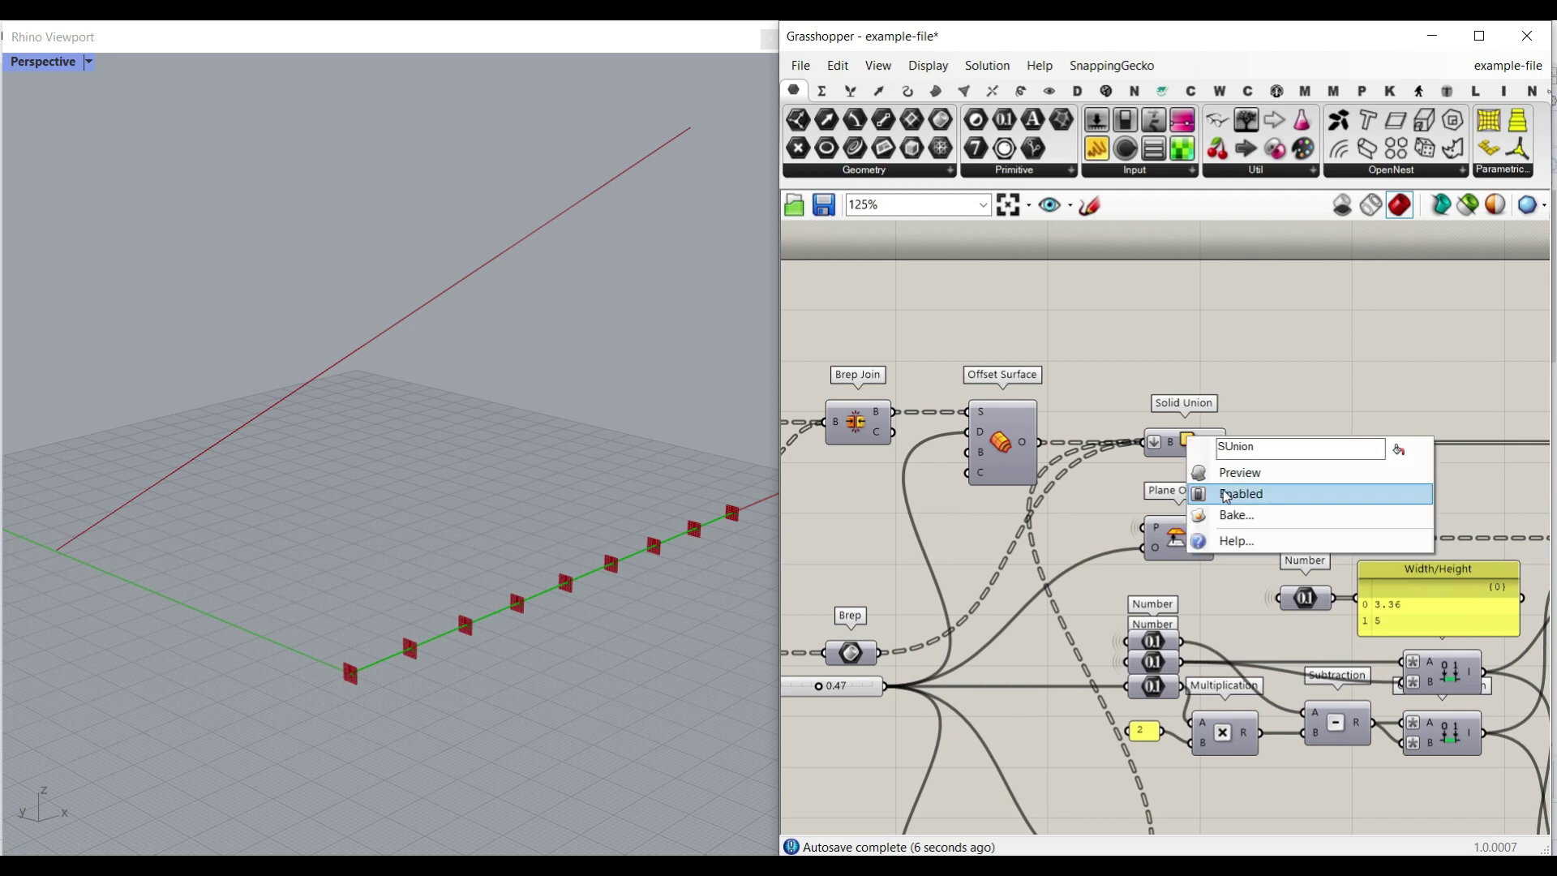
{"action": "left_click", "coordinate": [1223, 490]}
Step: Try the Count slider, leaving it at 8, and examine the perpendicular frames along the base curve
{"action": "right_click_drag", "start_coordinate": [1091, 609], "coordinate": [1293, 556]}
{"action": "scroll", "coordinate": [1298, 553], "scroll_direction": "down", "scroll_amount": 4}
{"action": "right_click_drag", "start_coordinate": [884, 573], "coordinate": [1339, 556]}
{"action": "right_click_drag", "start_coordinate": [792, 578], "coordinate": [1031, 566]}
{"action": "scroll", "coordinate": [1030, 566], "scroll_direction": "up", "scroll_amount": 5}
{"action": "scroll", "coordinate": [1034, 573], "scroll_direction": "up", "scroll_amount": 5}
{"action": "mouse_move", "coordinate": [1081, 547]}
{"action": "left_mouse_down"}
{"action": "mouse_move", "coordinate": [1104, 547]}
{"action": "mouse_move", "coordinate": [1081, 550]}
{"action": "left_mouse_up"}
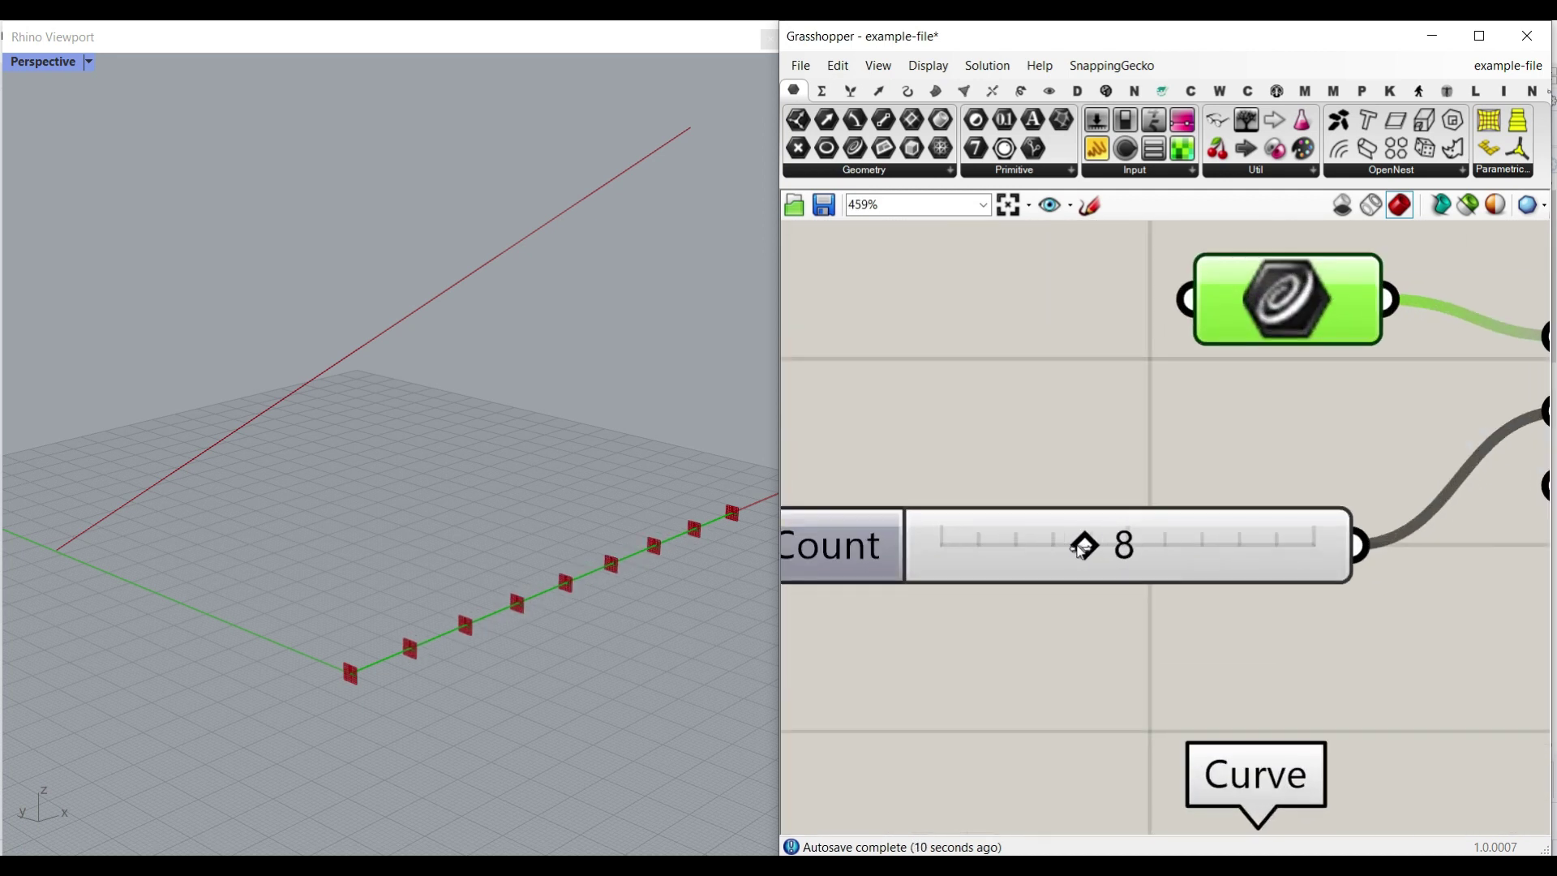
{"action": "right_click_drag", "start_coordinate": [590, 634], "coordinate": [381, 663]}
{"action": "scroll", "coordinate": [362, 669], "scroll_direction": "up", "scroll_amount": 8}
{"action": "scroll", "coordinate": [365, 661], "scroll_direction": "down", "scroll_amount": 6}
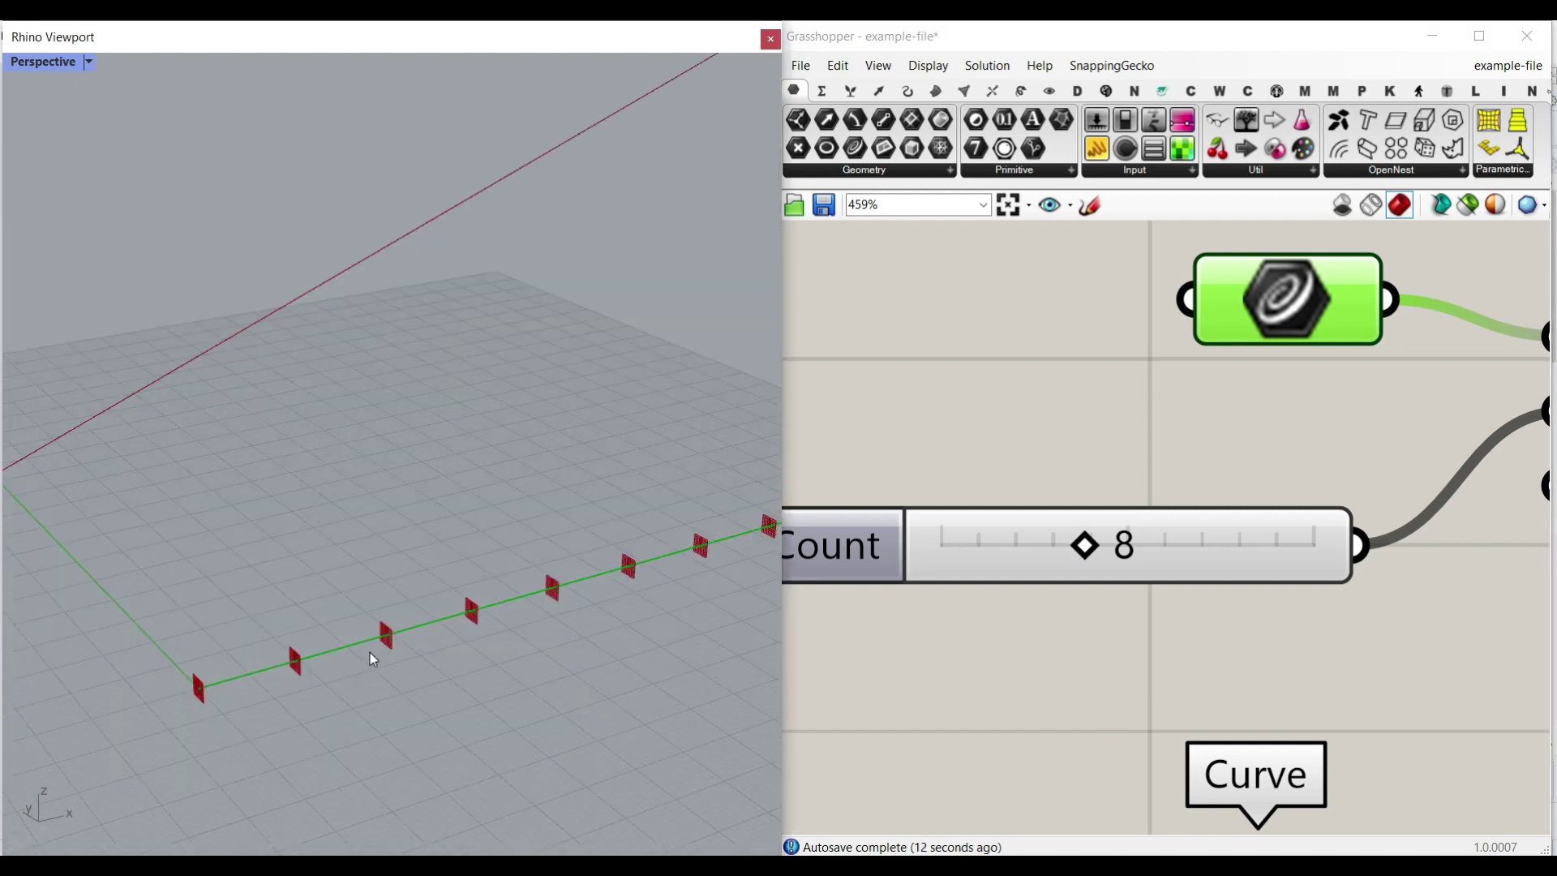
Step: Locate the Line | Plane component among the mathematical intersection components
{"action": "right_click_drag", "start_coordinate": [1409, 577], "coordinate": [1002, 579]}
{"action": "scroll", "coordinate": [1002, 579], "scroll_direction": "down", "scroll_amount": 2}
{"action": "right_click_drag", "start_coordinate": [1112, 580], "coordinate": [798, 529]}
{"action": "right_click_drag", "start_coordinate": [1146, 724], "coordinate": [1162, 532]}
{"action": "left_click", "coordinate": [991, 90]}
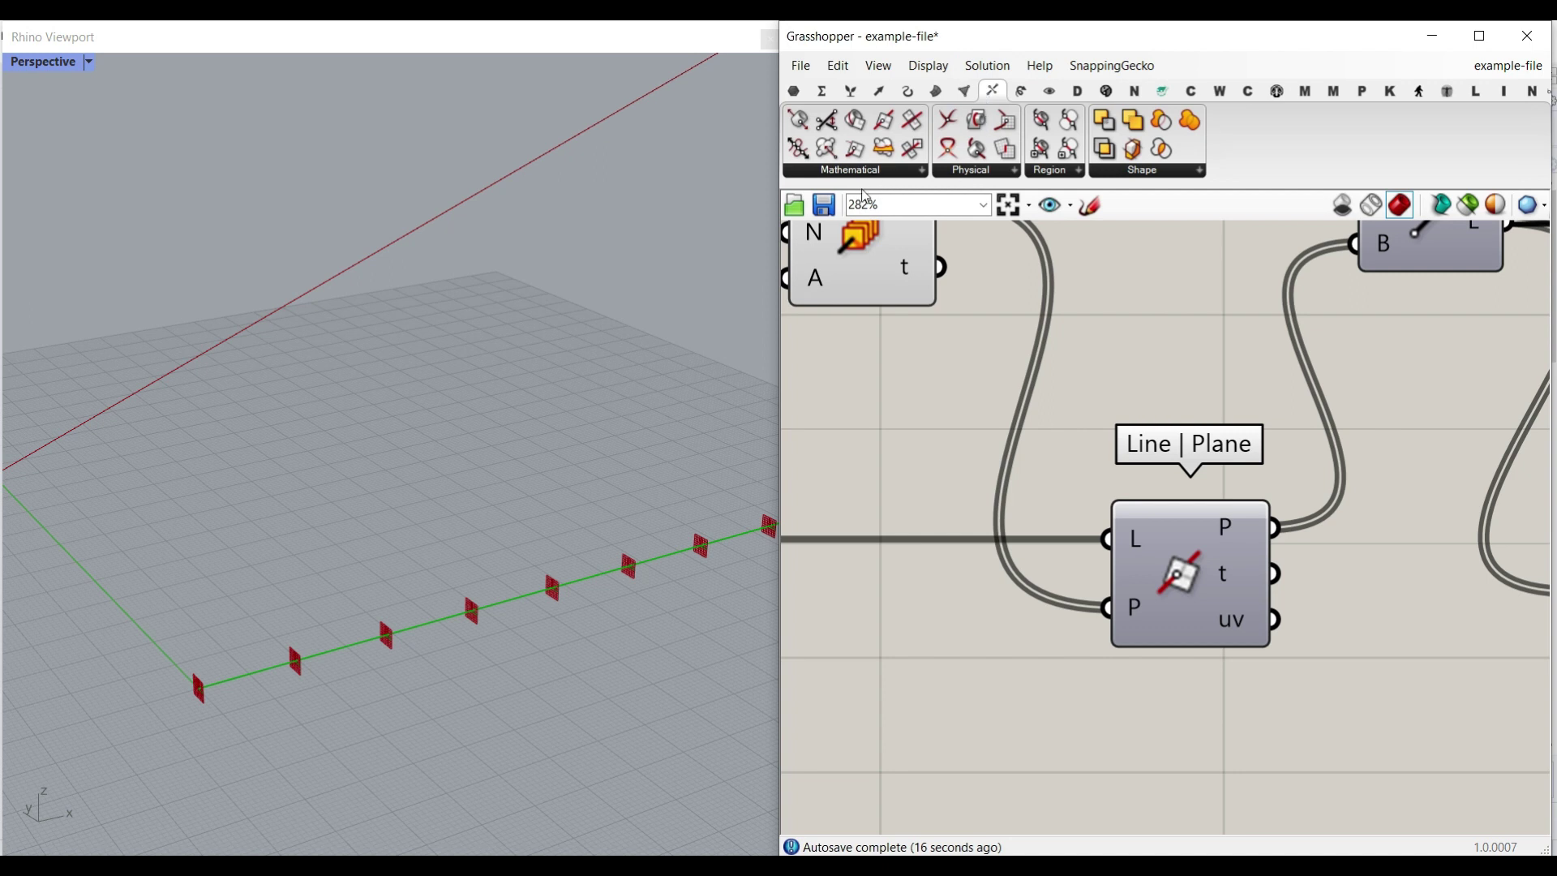
{"action": "left_click", "coordinate": [902, 171]}
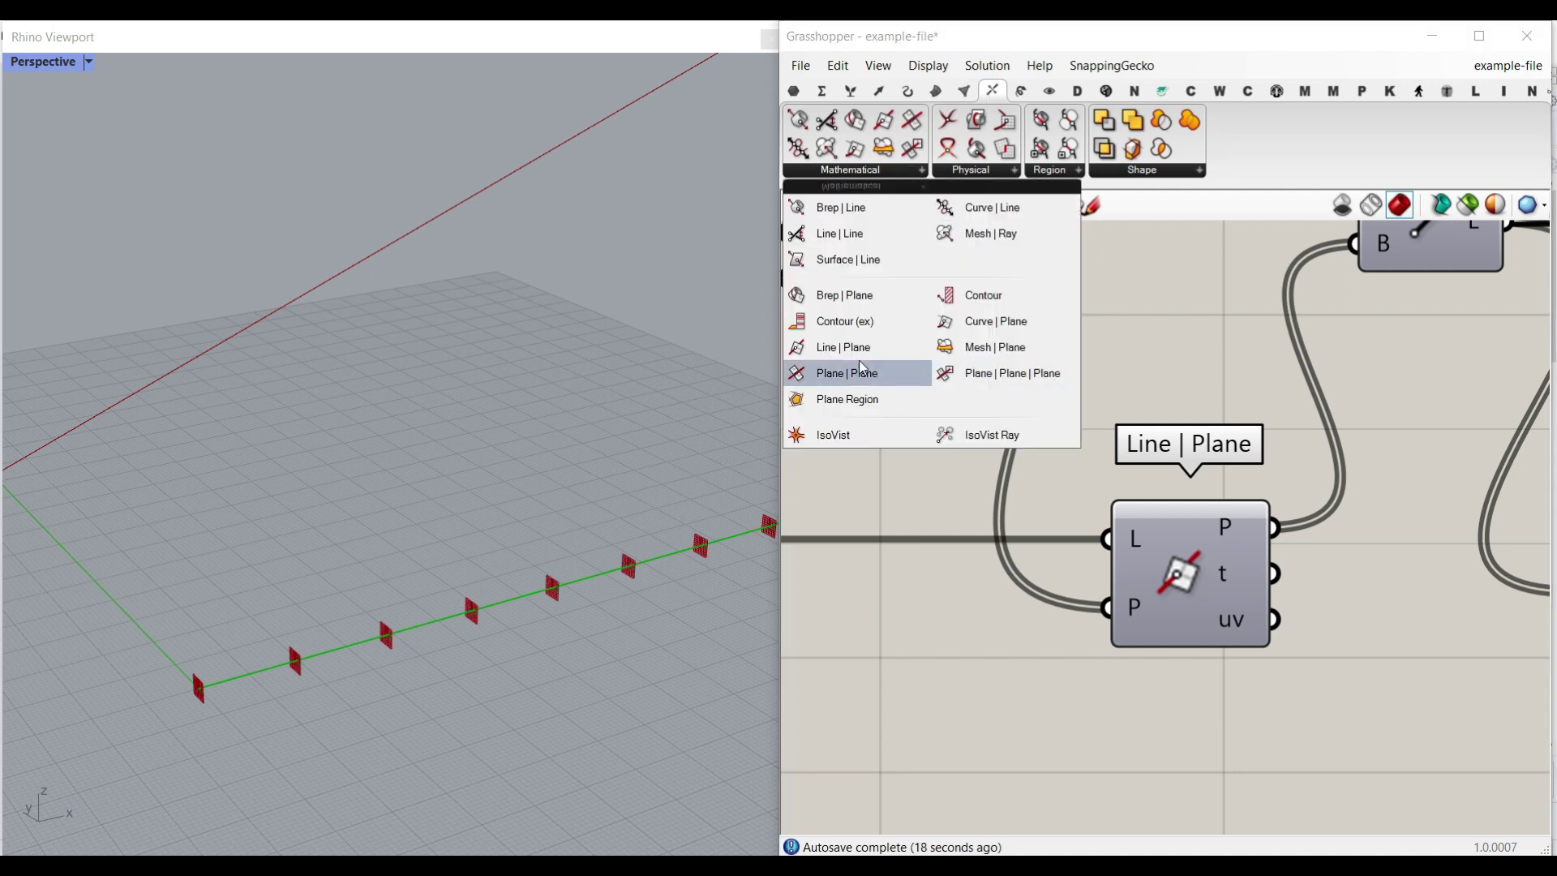
{"action": "left_click", "coordinate": [1321, 617]}
Step: Turn on the preview of the Line | Plane component and view its points on the upper curve
{"action": "right_click", "coordinate": [1186, 573]}
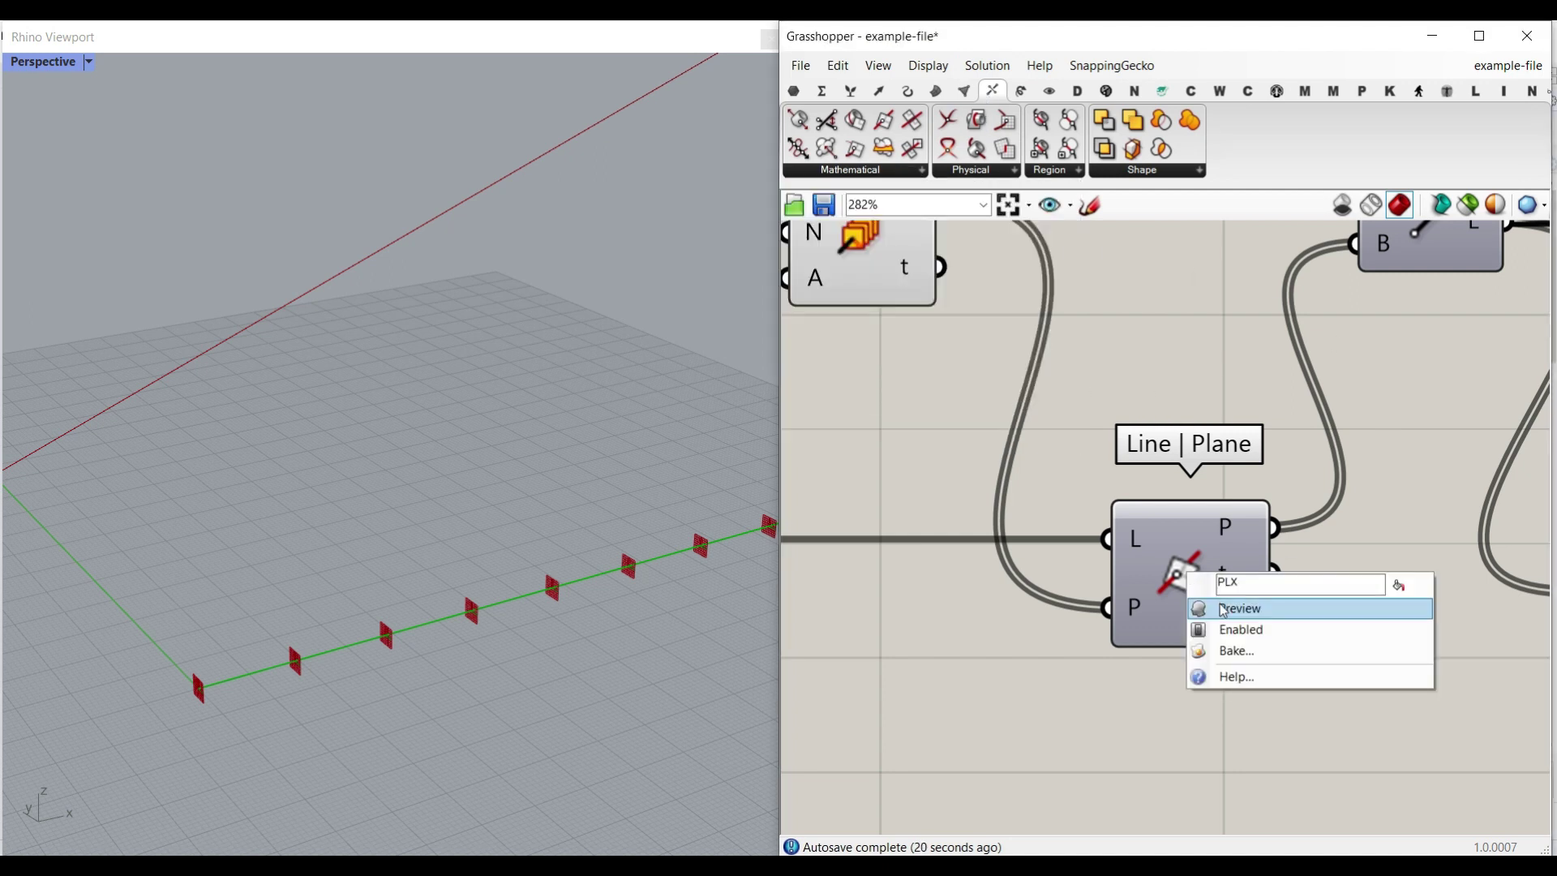
{"action": "left_click", "coordinate": [1220, 606]}
{"action": "right_click_drag", "start_coordinate": [426, 551], "coordinate": [469, 556]}
{"action": "right_click_drag", "start_coordinate": [894, 428], "coordinate": [1319, 476]}
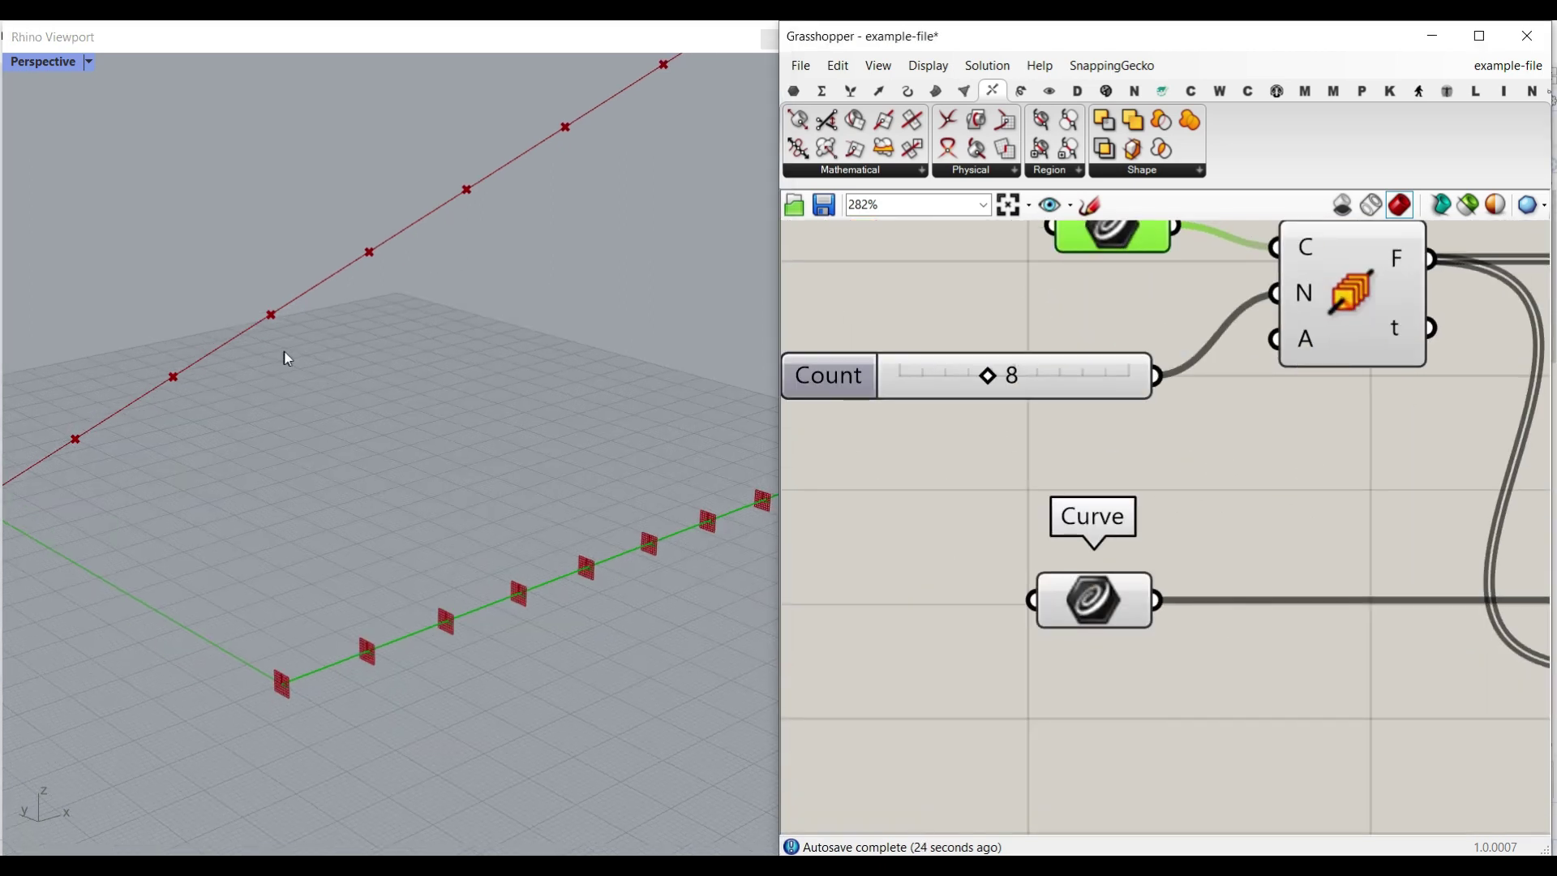
Step: Turn on the preview of the Line component that joins the perpendicular frames to the Line | Plane points
{"action": "right_click_drag", "start_coordinate": [1541, 508], "coordinate": [954, 476]}
{"action": "mouse_move", "coordinate": [1158, 467]}
{"action": "right_mouse_down"}
{"action": "mouse_move", "coordinate": [1034, 577]}
{"action": "mouse_move", "coordinate": [1272, 531]}
{"action": "right_mouse_up"}
{"action": "right_click", "coordinate": [1185, 357]}
{"action": "left_click", "coordinate": [1232, 397]}
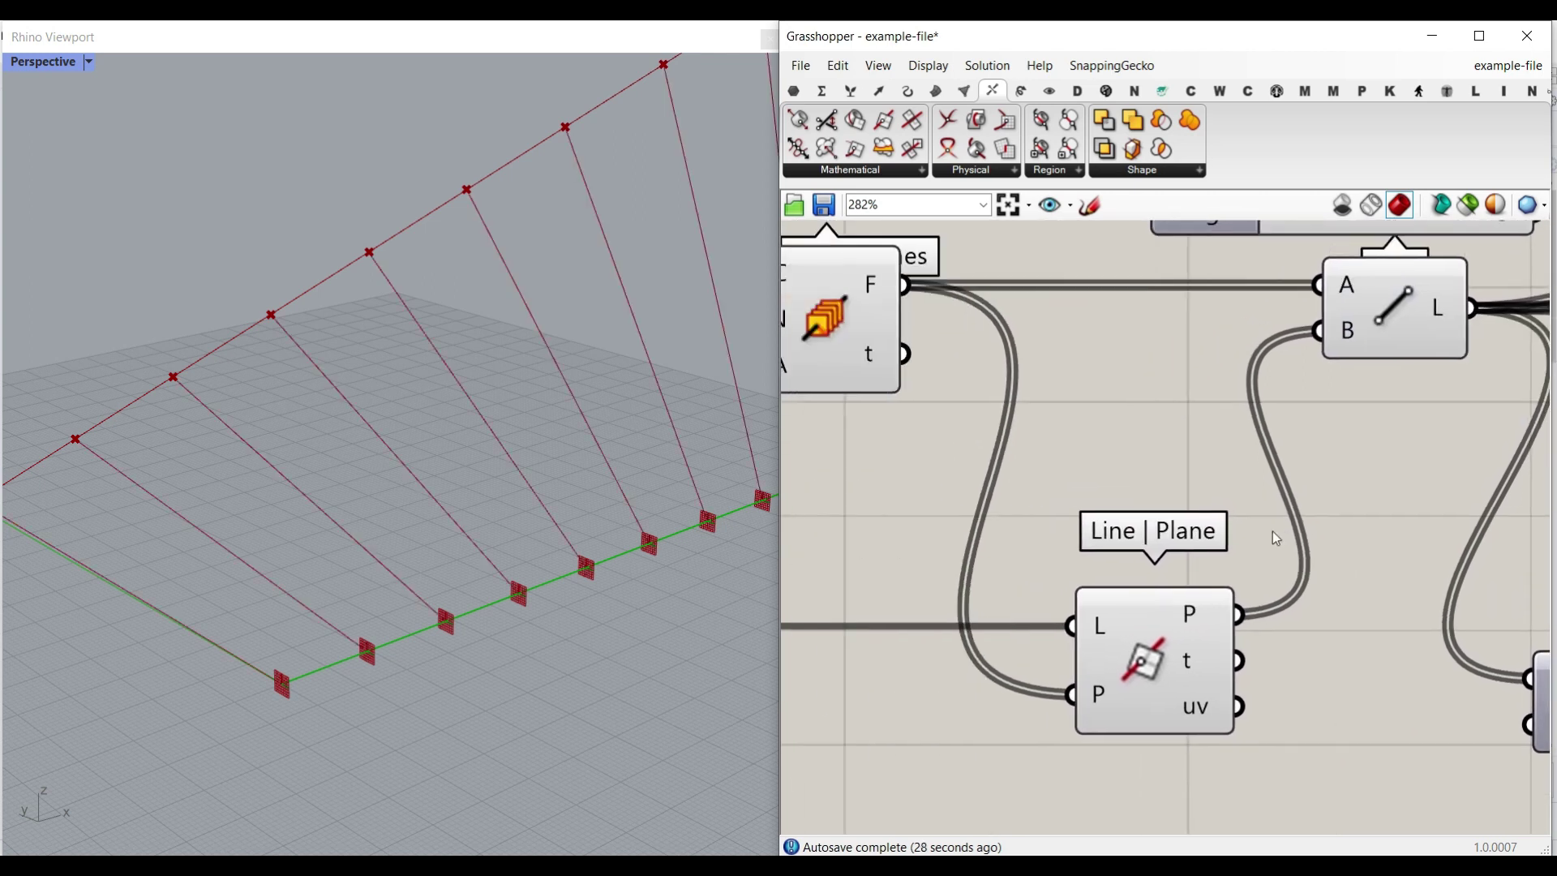
Step: Turn off the previews of the Curve, Perp Frames and Line | Plane components at the start of the definition
{"action": "scroll", "coordinate": [1272, 531], "scroll_direction": "down", "scroll_amount": 4}
{"action": "left_click_drag", "start_coordinate": [1253, 713], "coordinate": [823, 267]}
{"action": "right_click", "coordinate": [1071, 279]}
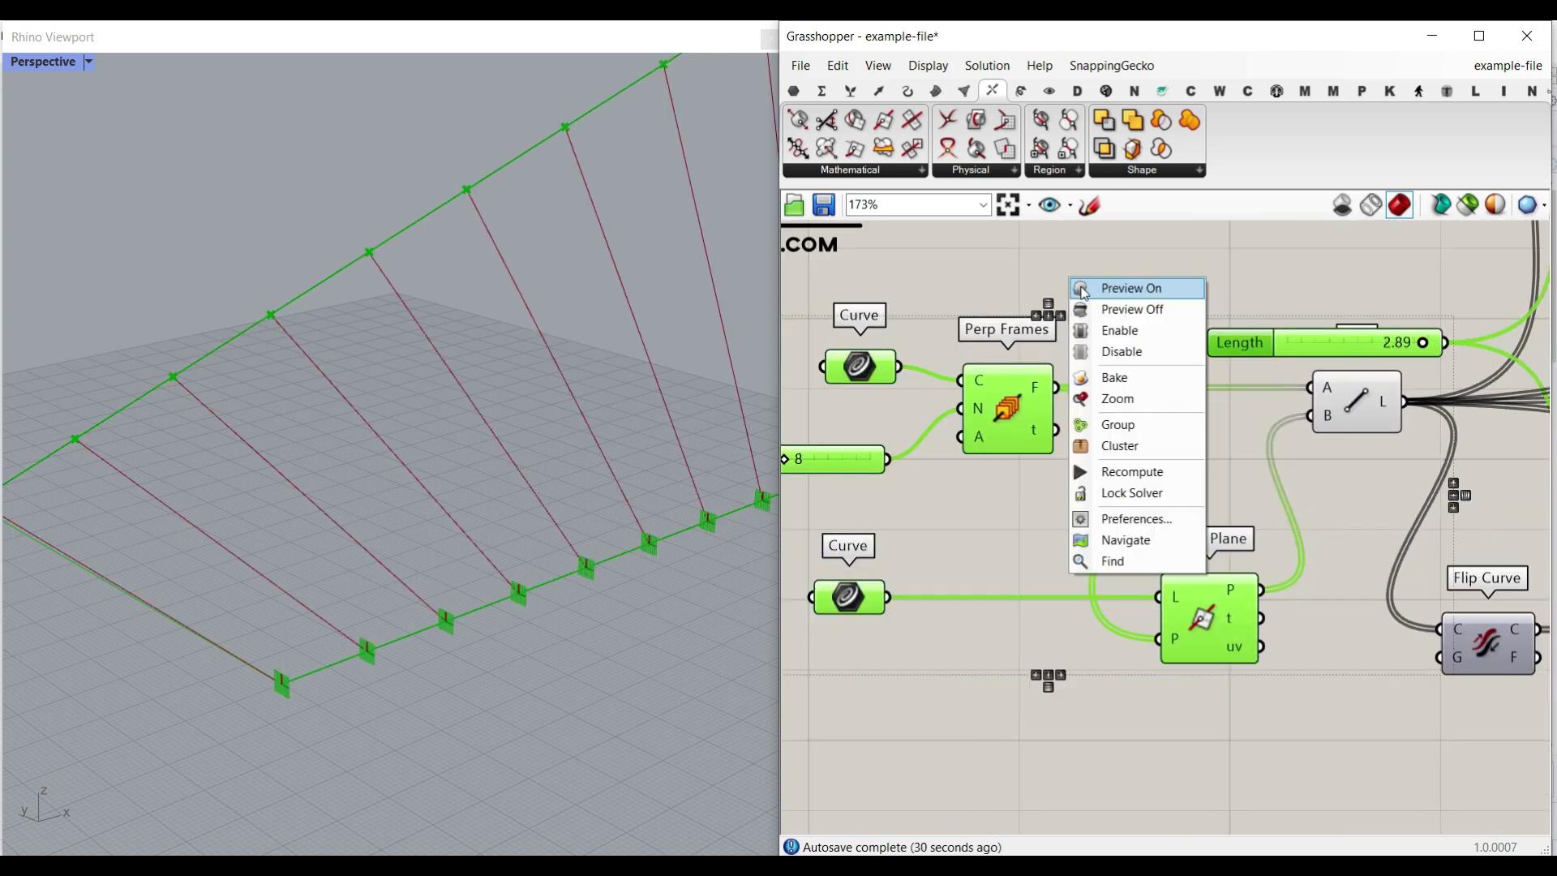
{"action": "left_click", "coordinate": [1112, 310]}
{"action": "right_click_drag", "start_coordinate": [604, 524], "coordinate": [951, 500]}
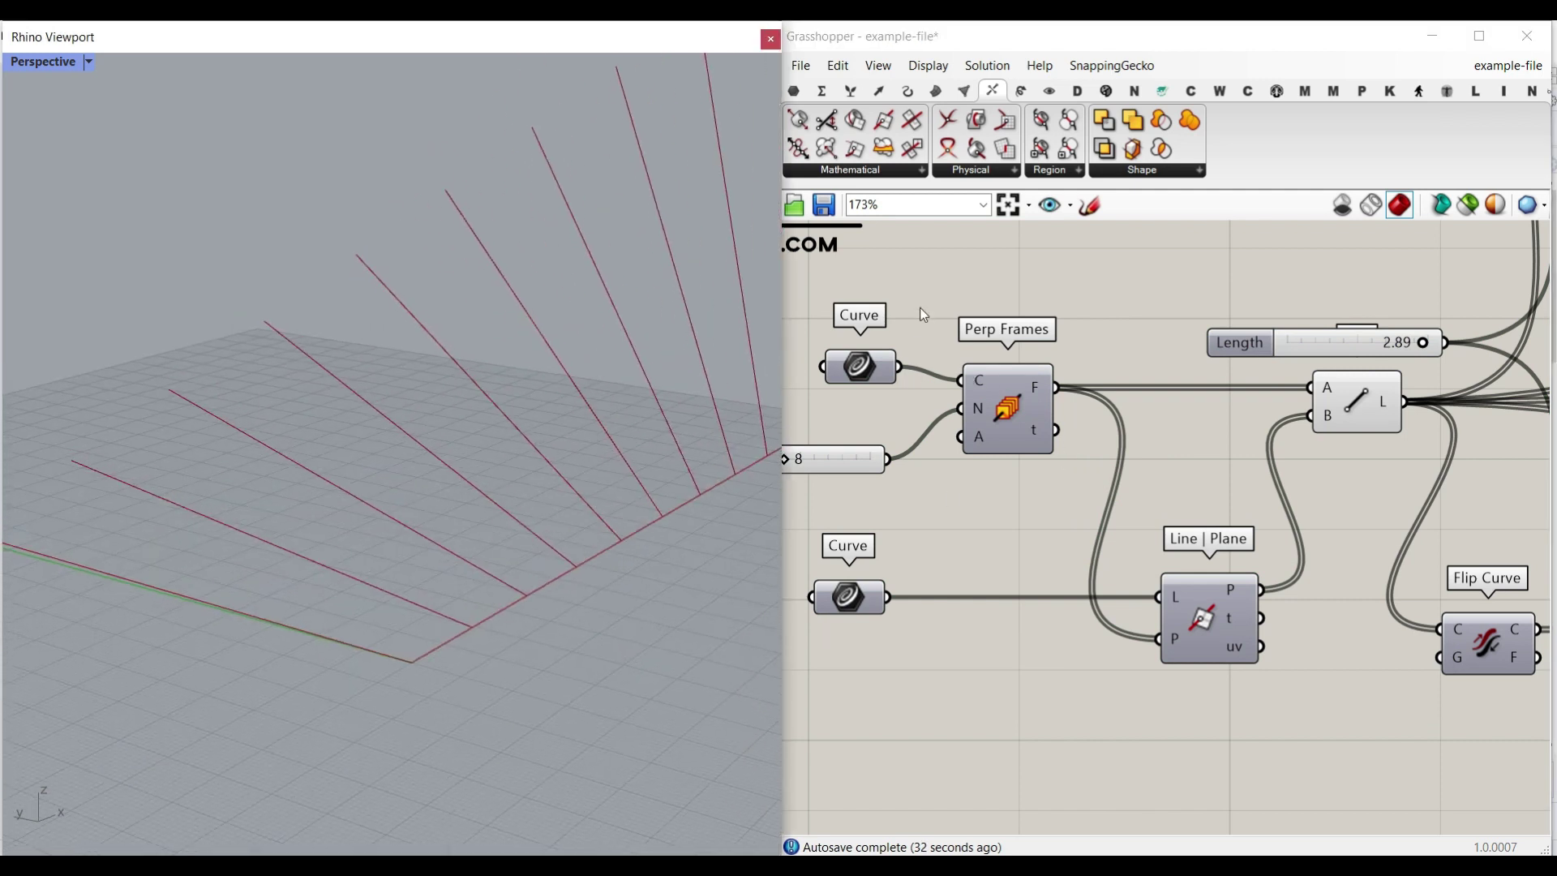
Step: Turn the previews of the two input Curve components back on and highlight the connecting lines of the Line component
{"action": "left_click_drag", "start_coordinate": [923, 315], "coordinate": [802, 633]}
{"action": "right_click", "coordinate": [970, 498]}
{"action": "left_click", "coordinate": [989, 508]}
{"action": "right_click_drag", "start_coordinate": [1355, 390], "coordinate": [844, 502]}
{"action": "left_click", "coordinate": [844, 502]}
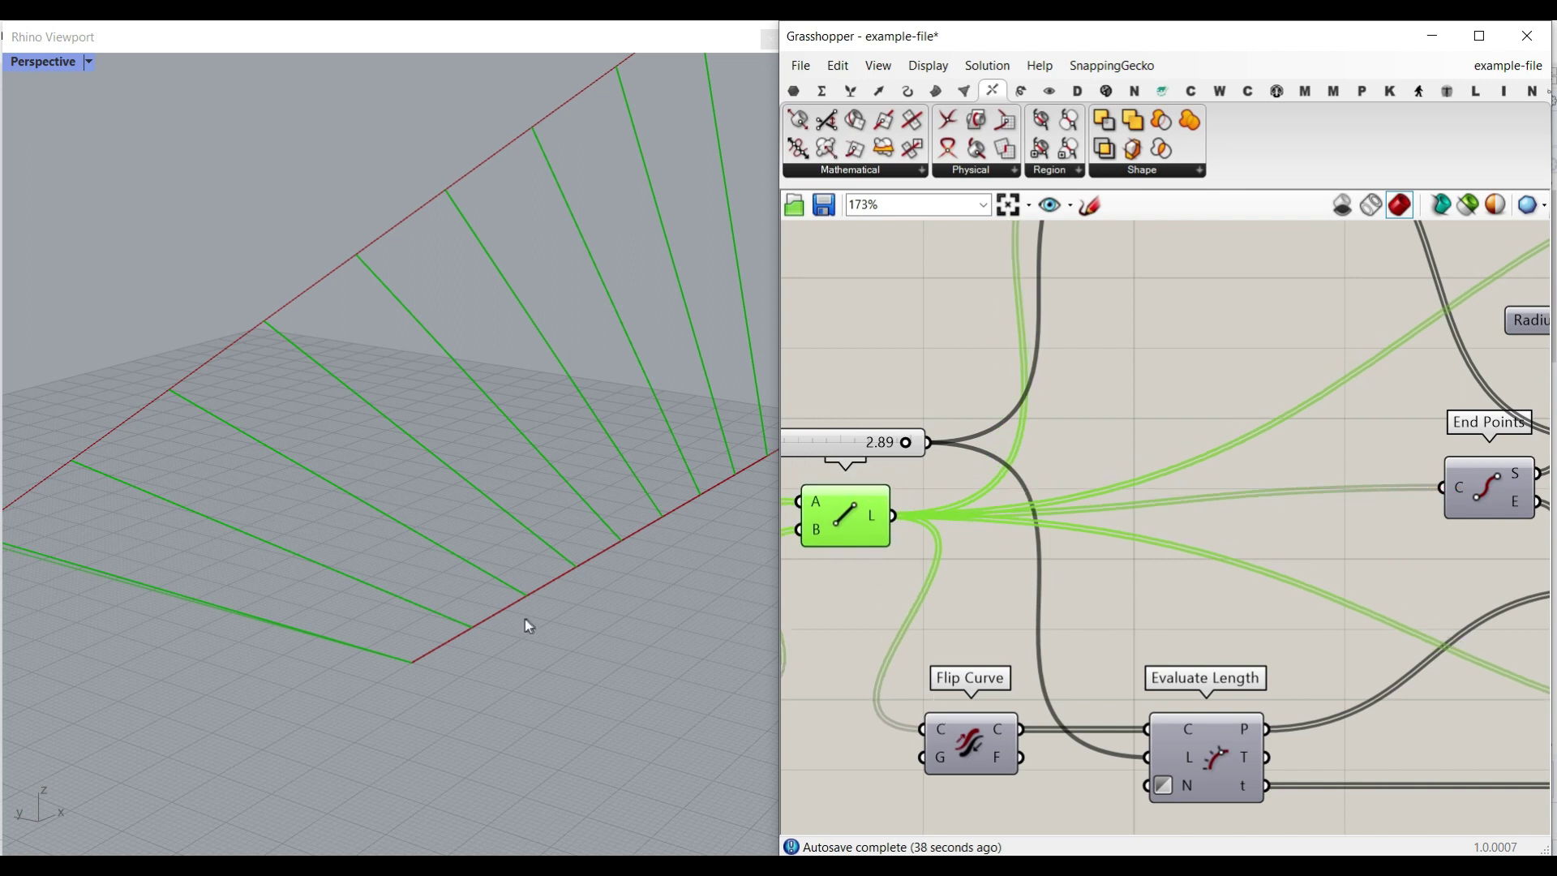
{"action": "right_click_drag", "start_coordinate": [524, 619], "coordinate": [449, 636]}
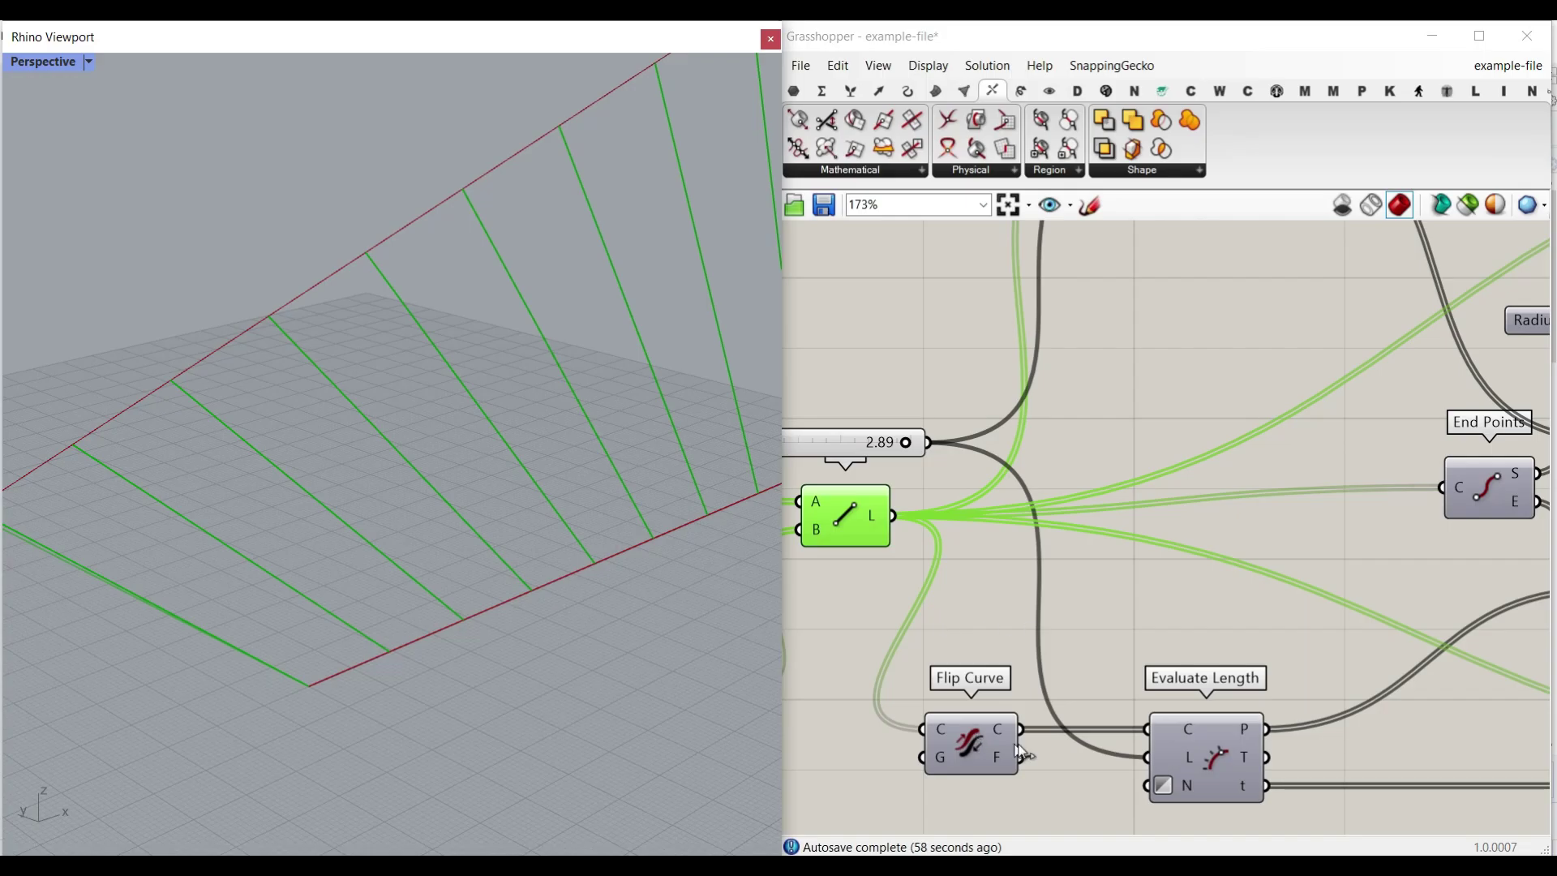
Step: Turn on the preview of the upper Evaluate Length component fed directly by the Line component
{"action": "right_click_drag", "start_coordinate": [1201, 458], "coordinate": [1099, 744]}
{"action": "right_click", "coordinate": [1116, 413]}
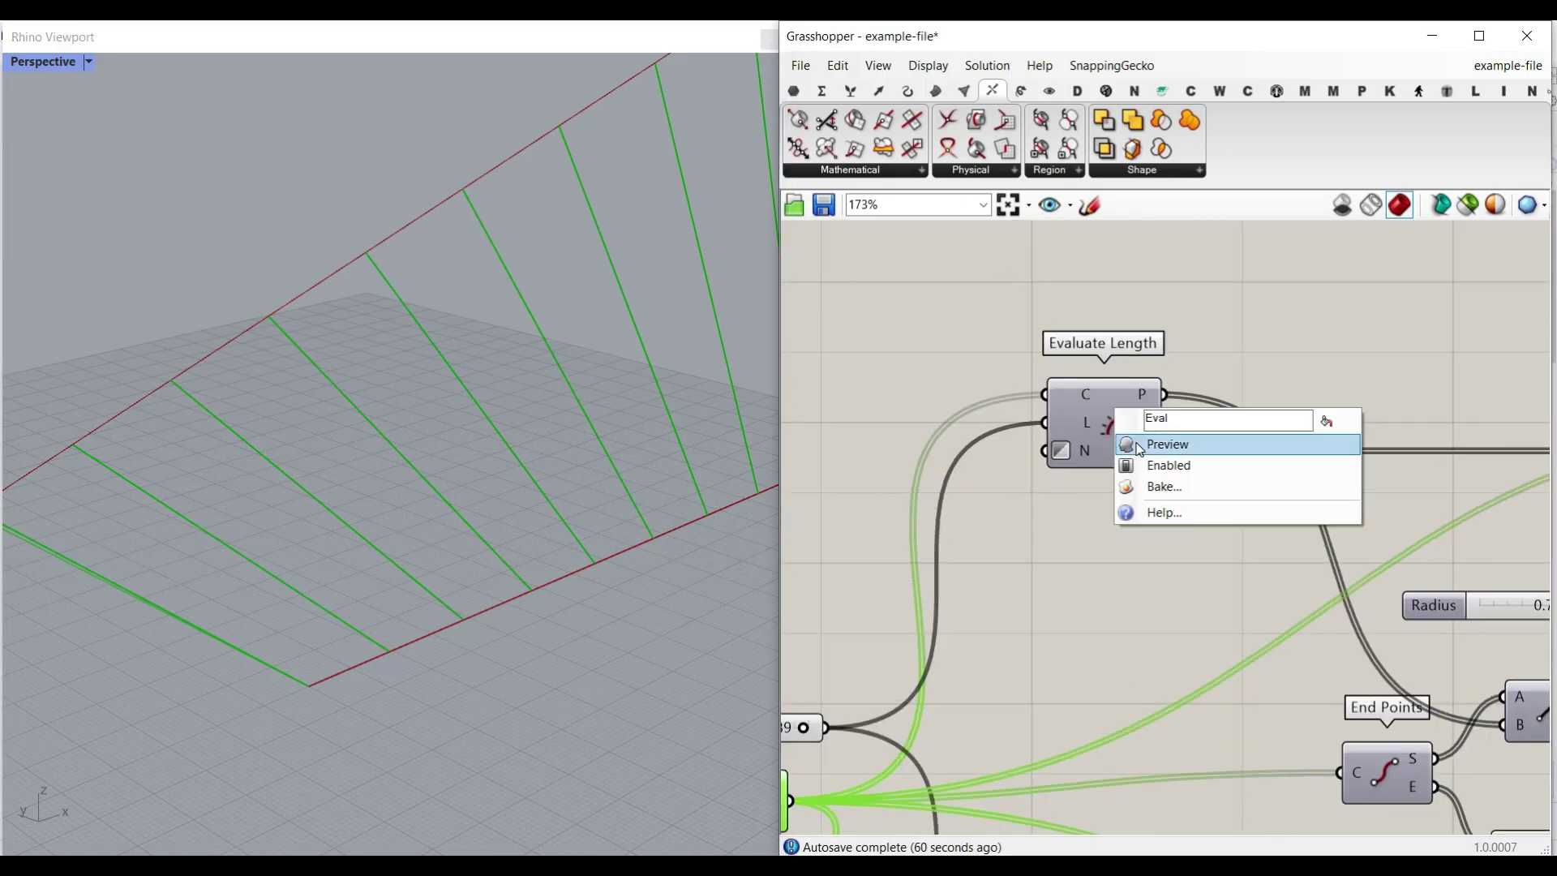
{"action": "left_click", "coordinate": [1135, 442]}
Step: Inspect the Normalized input of the upper Evaluate Length component and its locally defined value
{"action": "scroll", "coordinate": [1063, 499], "scroll_direction": "up", "scroll_amount": 3}
{"action": "right_click", "coordinate": [1087, 444]}
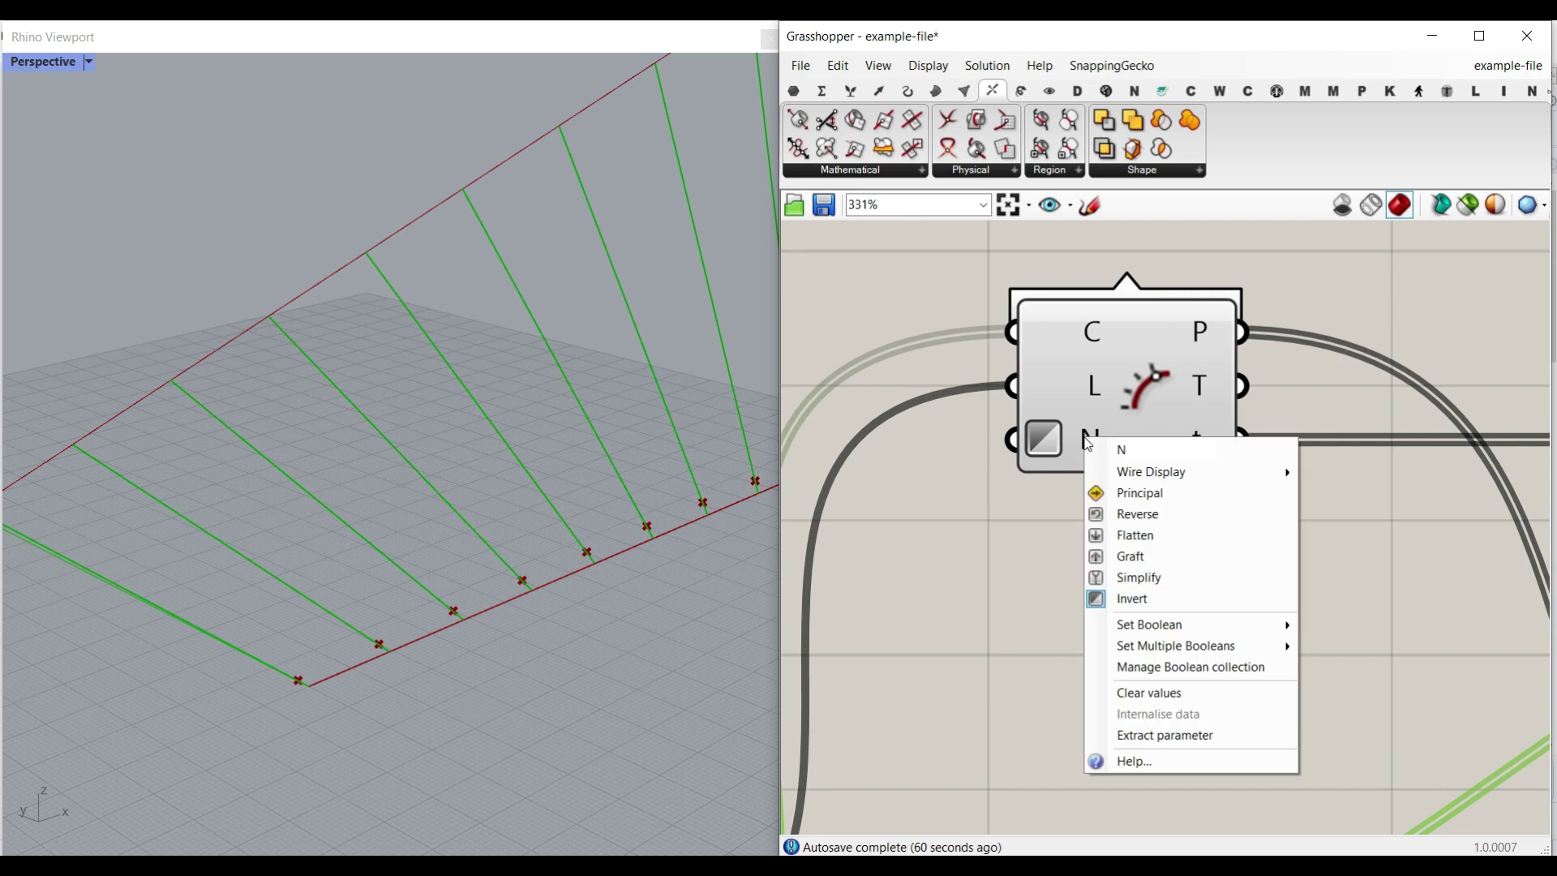
{"action": "left_click", "coordinate": [1087, 443]}
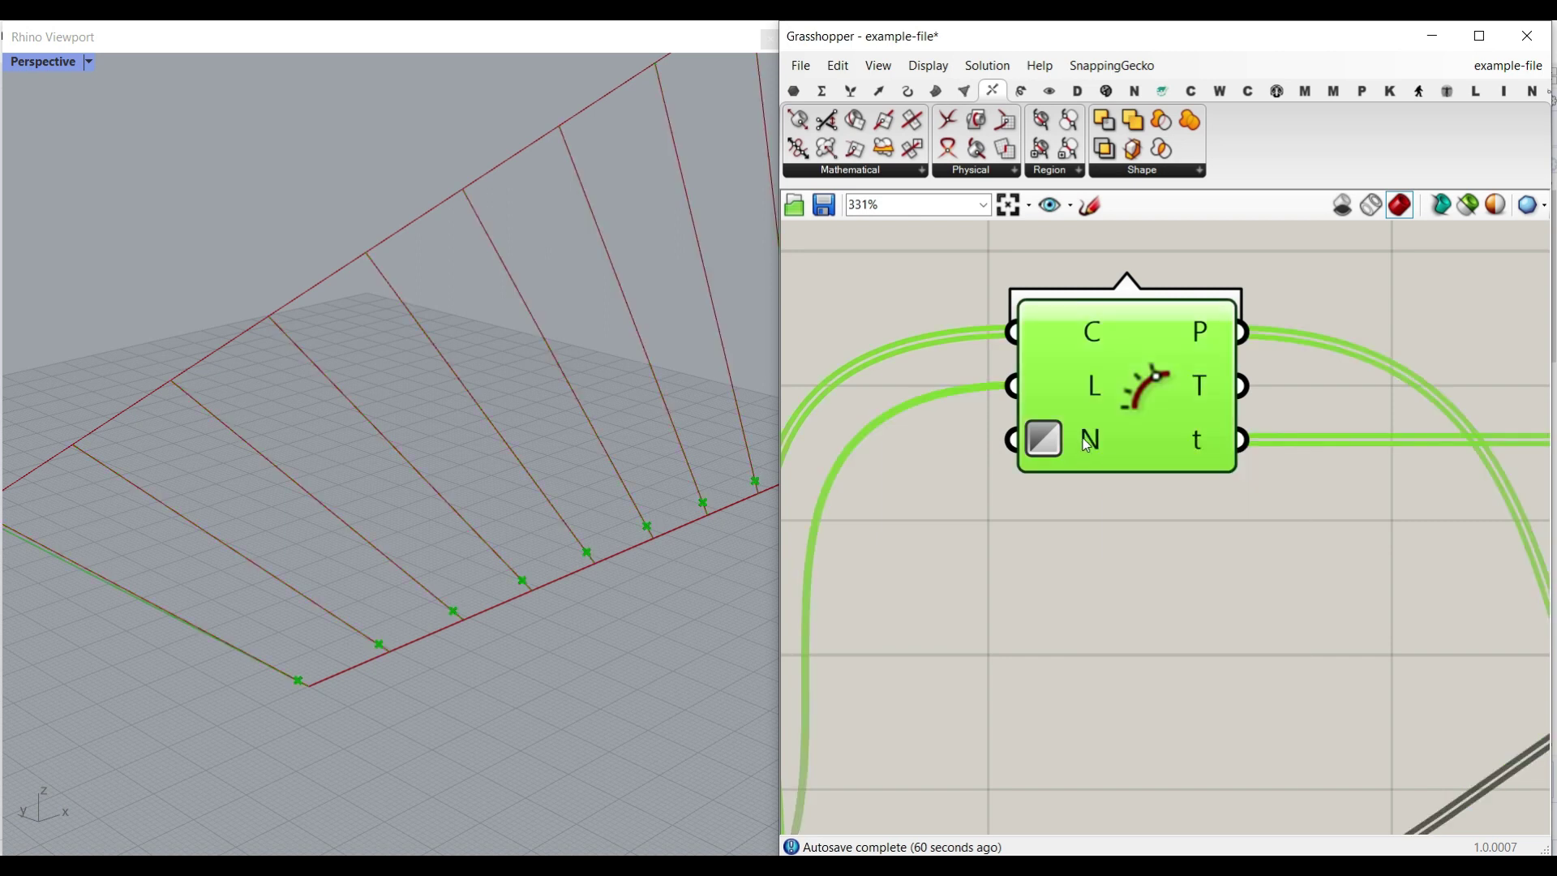
{"action": "mouse_move", "coordinate": [1085, 438]}
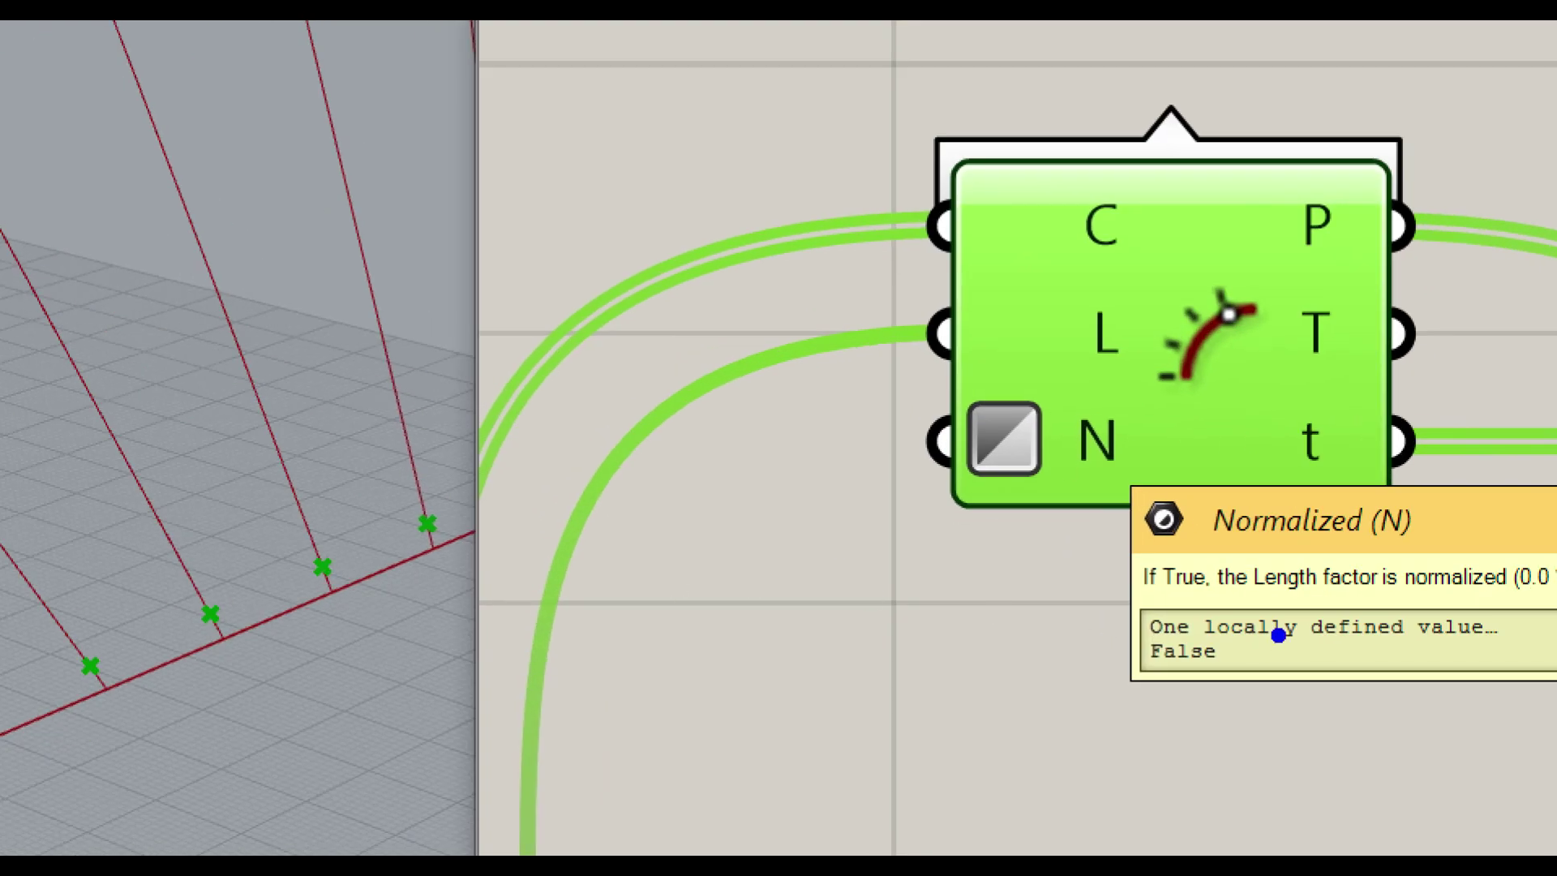
{"action": "mouse_move", "coordinate": [1227, 585]}
{"action": "left_mouse_down"}
{"action": "mouse_move", "coordinate": [1157, 639]}
{"action": "mouse_move", "coordinate": [1213, 545]}
{"action": "left_mouse_up"}
{"action": "mouse_move", "coordinate": [975, 311]}
{"action": "left_mouse_down"}
{"action": "mouse_move", "coordinate": [1009, 341]}
{"action": "mouse_move", "coordinate": [1087, 233]}
{"action": "left_mouse_up"}
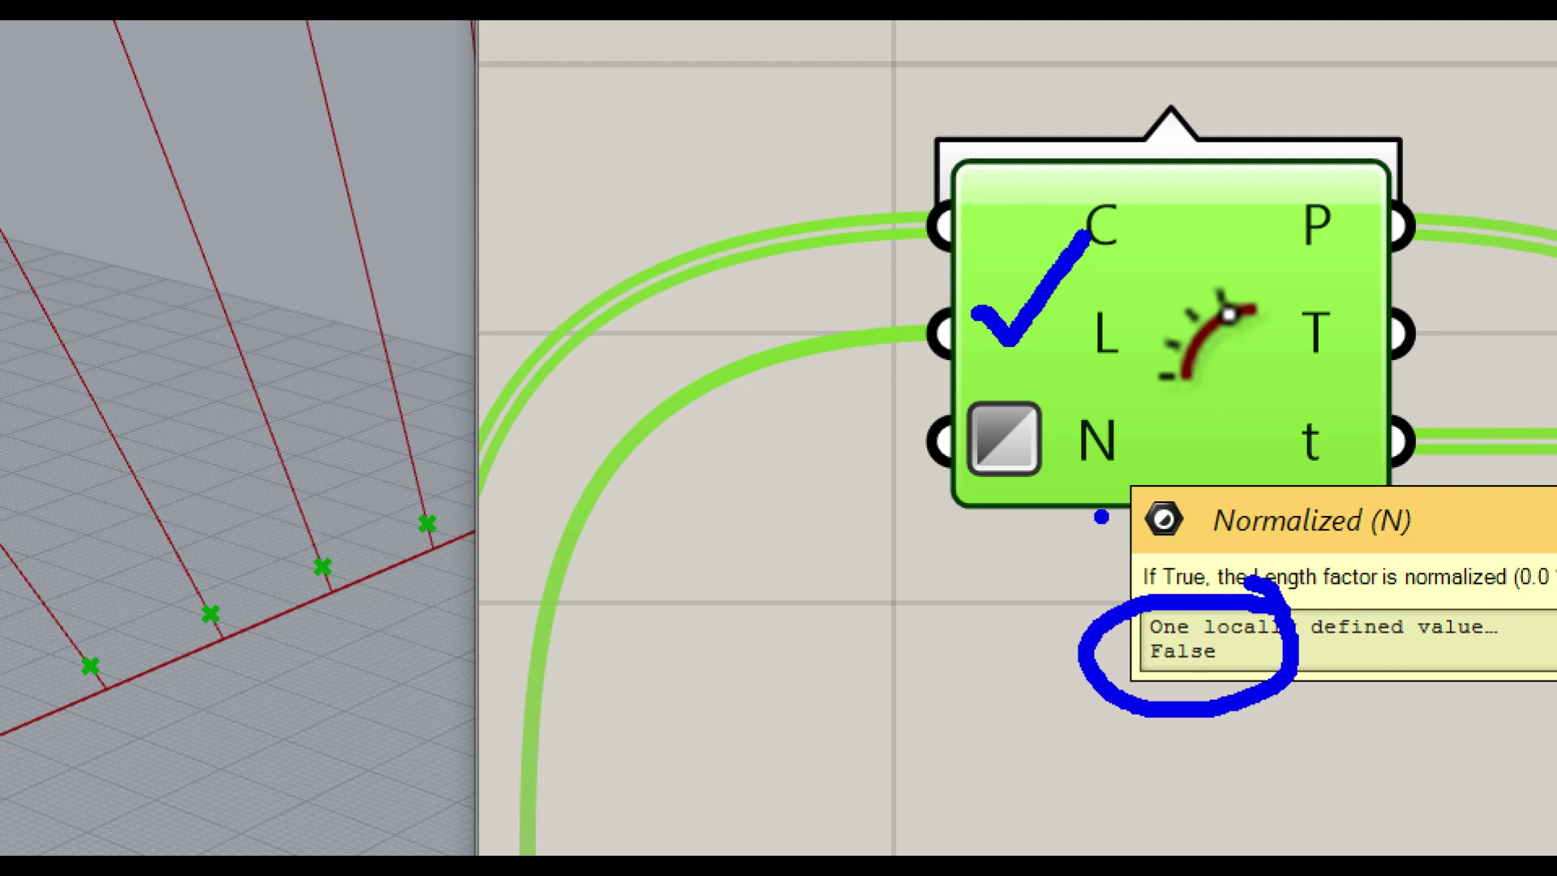
{"action": "key", "text": "Escape"}
Step: Set the Length slider to 3.00 and check the Evaluate Length points near the base curve
{"action": "scroll", "coordinate": [1002, 531], "scroll_direction": "down", "scroll_amount": 2}
{"action": "right_click_drag", "start_coordinate": [1011, 721], "coordinate": [970, 767]}
{"action": "right_click_drag", "start_coordinate": [1046, 577], "coordinate": [1148, 547]}
{"action": "scroll", "coordinate": [1189, 464], "scroll_direction": "down", "scroll_amount": 2}
{"action": "scroll", "coordinate": [934, 602], "scroll_direction": "up", "scroll_amount": 2}
{"action": "right_click_drag", "start_coordinate": [341, 677], "coordinate": [407, 644]}
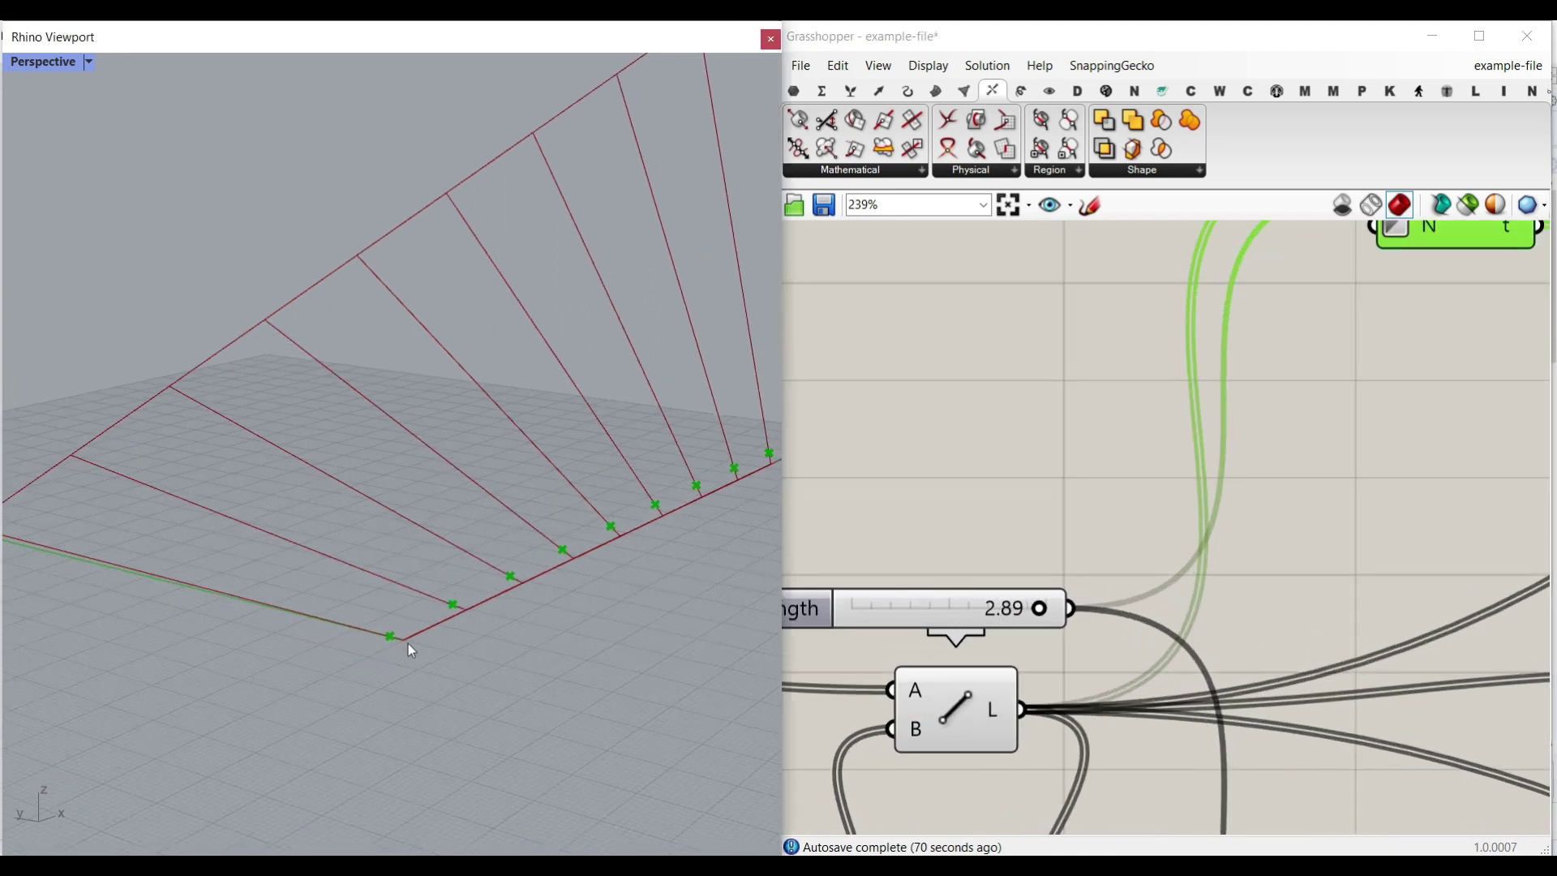
{"action": "scroll", "coordinate": [407, 644], "scroll_direction": "up", "scroll_amount": 5}
{"action": "left_click_drag", "start_coordinate": [1029, 616], "coordinate": [1069, 617]}
{"action": "right_click_drag", "start_coordinate": [1256, 586], "coordinate": [1098, 521]}
{"action": "scroll", "coordinate": [1098, 520], "scroll_direction": "down", "scroll_amount": 6}
{"action": "right_click_drag", "start_coordinate": [1186, 396], "coordinate": [1132, 396]}
{"action": "scroll", "coordinate": [1132, 395], "scroll_direction": "up", "scroll_amount": 4}
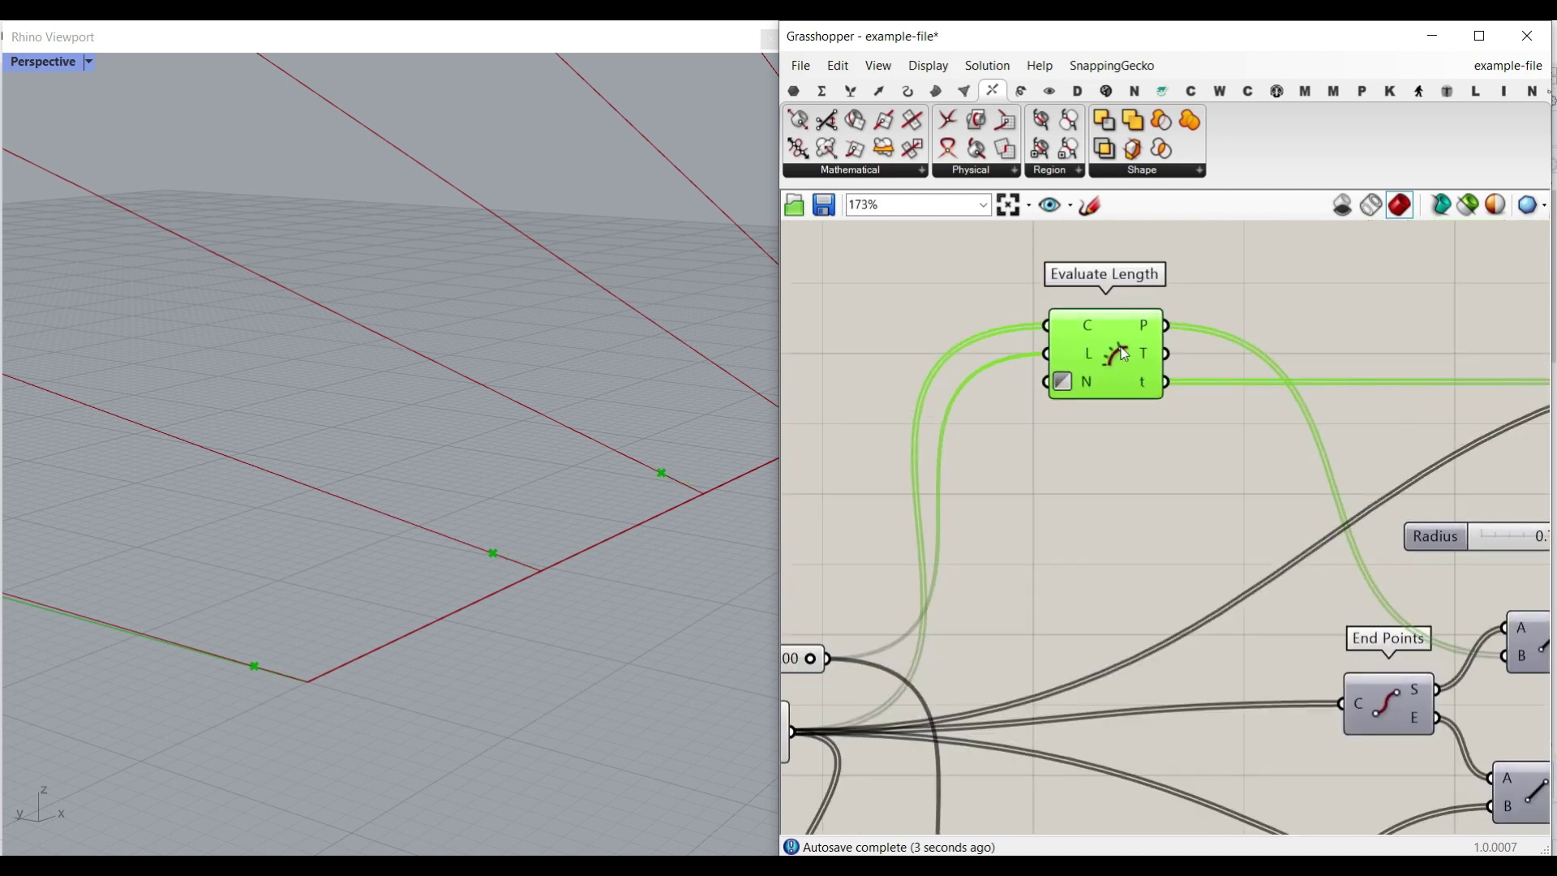
Step: Turn on the preview of the Evaluate Length component fed by Flip Curve, with the upper curve's end in view
{"action": "scroll", "coordinate": [1100, 527], "scroll_direction": "down", "scroll_amount": 5}
{"action": "right_click_drag", "start_coordinate": [1049, 668], "coordinate": [1096, 582]}
{"action": "scroll", "coordinate": [1089, 590], "scroll_direction": "up", "scroll_amount": 4}
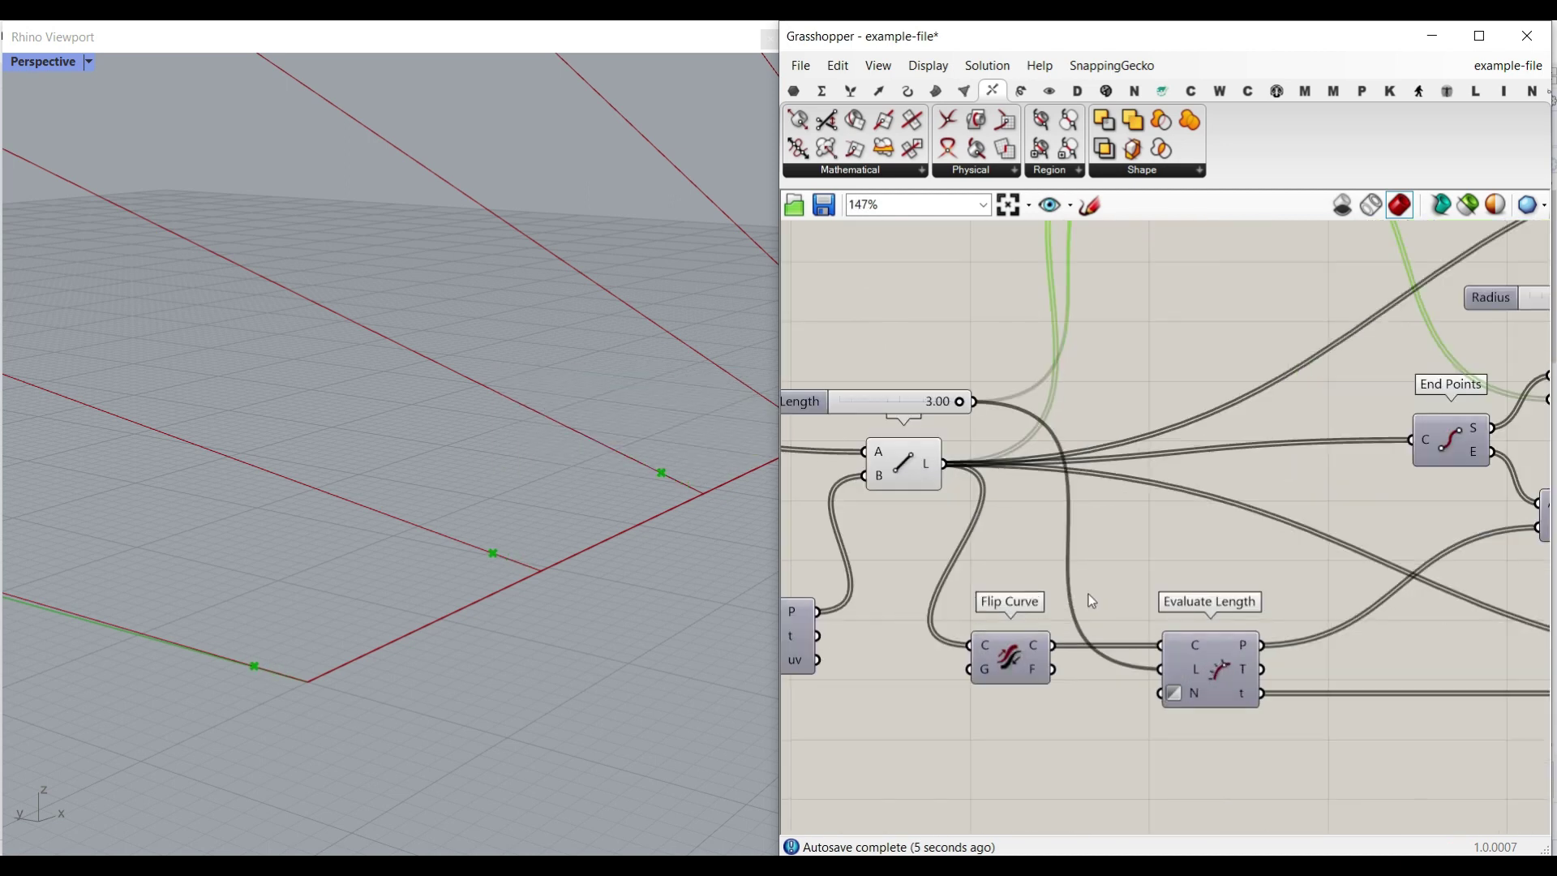
{"action": "scroll", "coordinate": [613, 557], "scroll_direction": "down", "scroll_amount": 10}
{"action": "right_click_drag", "start_coordinate": [482, 535], "coordinate": [447, 548]}
{"action": "scroll", "coordinate": [448, 548], "scroll_direction": "up", "scroll_amount": 5}
{"action": "right_click_drag", "start_coordinate": [909, 662], "coordinate": [936, 641]}
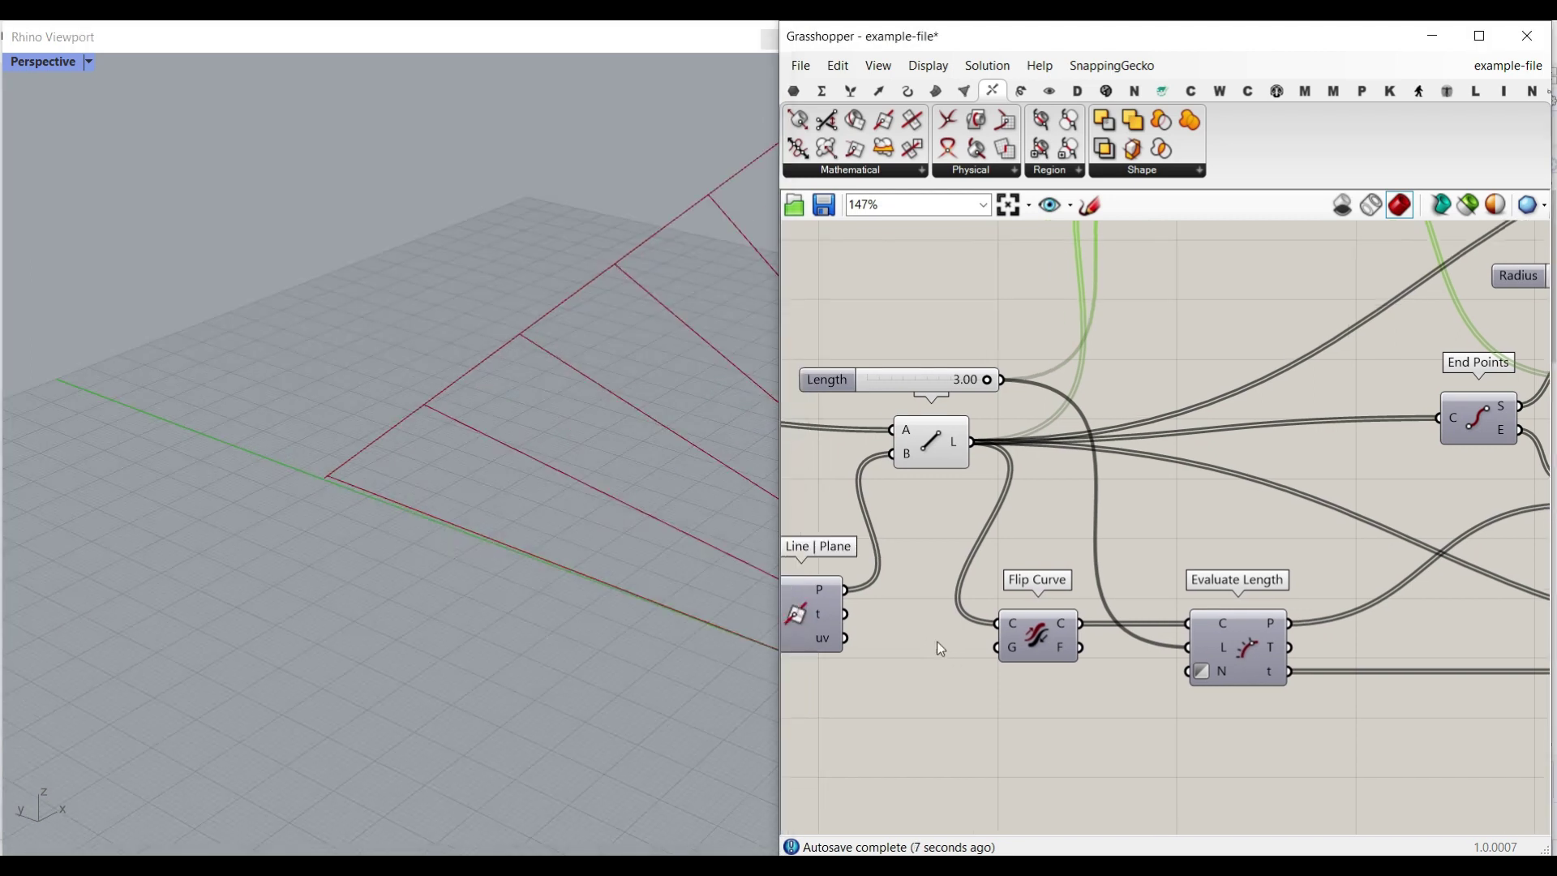
{"action": "scroll", "coordinate": [937, 640], "scroll_direction": "up", "scroll_amount": 3}
{"action": "scroll", "coordinate": [355, 491], "scroll_direction": "up", "scroll_amount": 2}
{"action": "right_click_drag", "start_coordinate": [1362, 617], "coordinate": [1245, 591]}
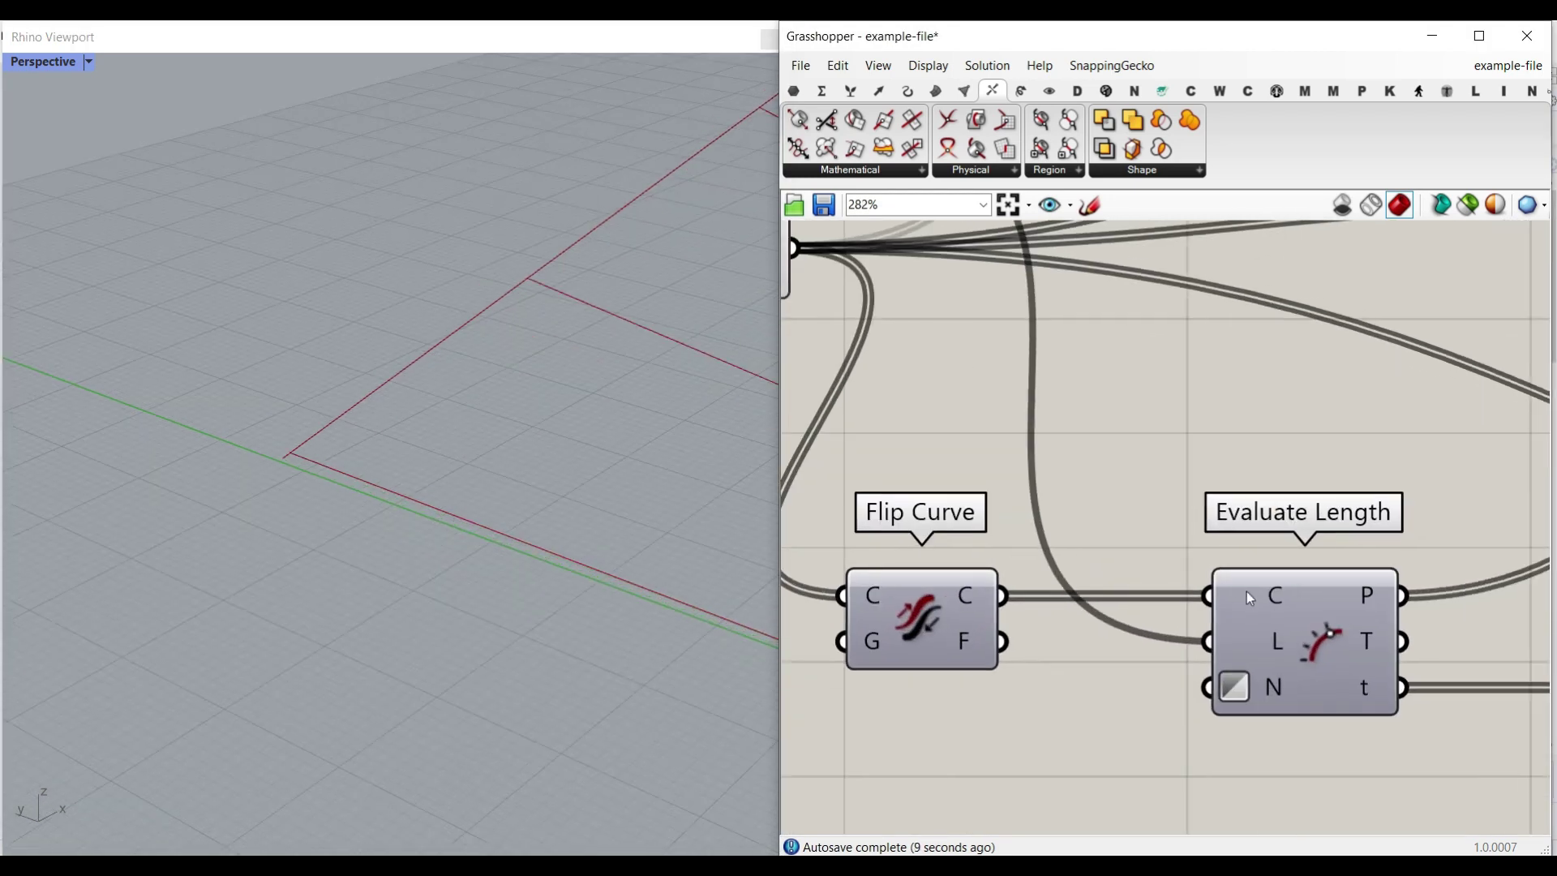
{"action": "right_click", "coordinate": [1318, 619]}
{"action": "left_click", "coordinate": [1358, 650]}
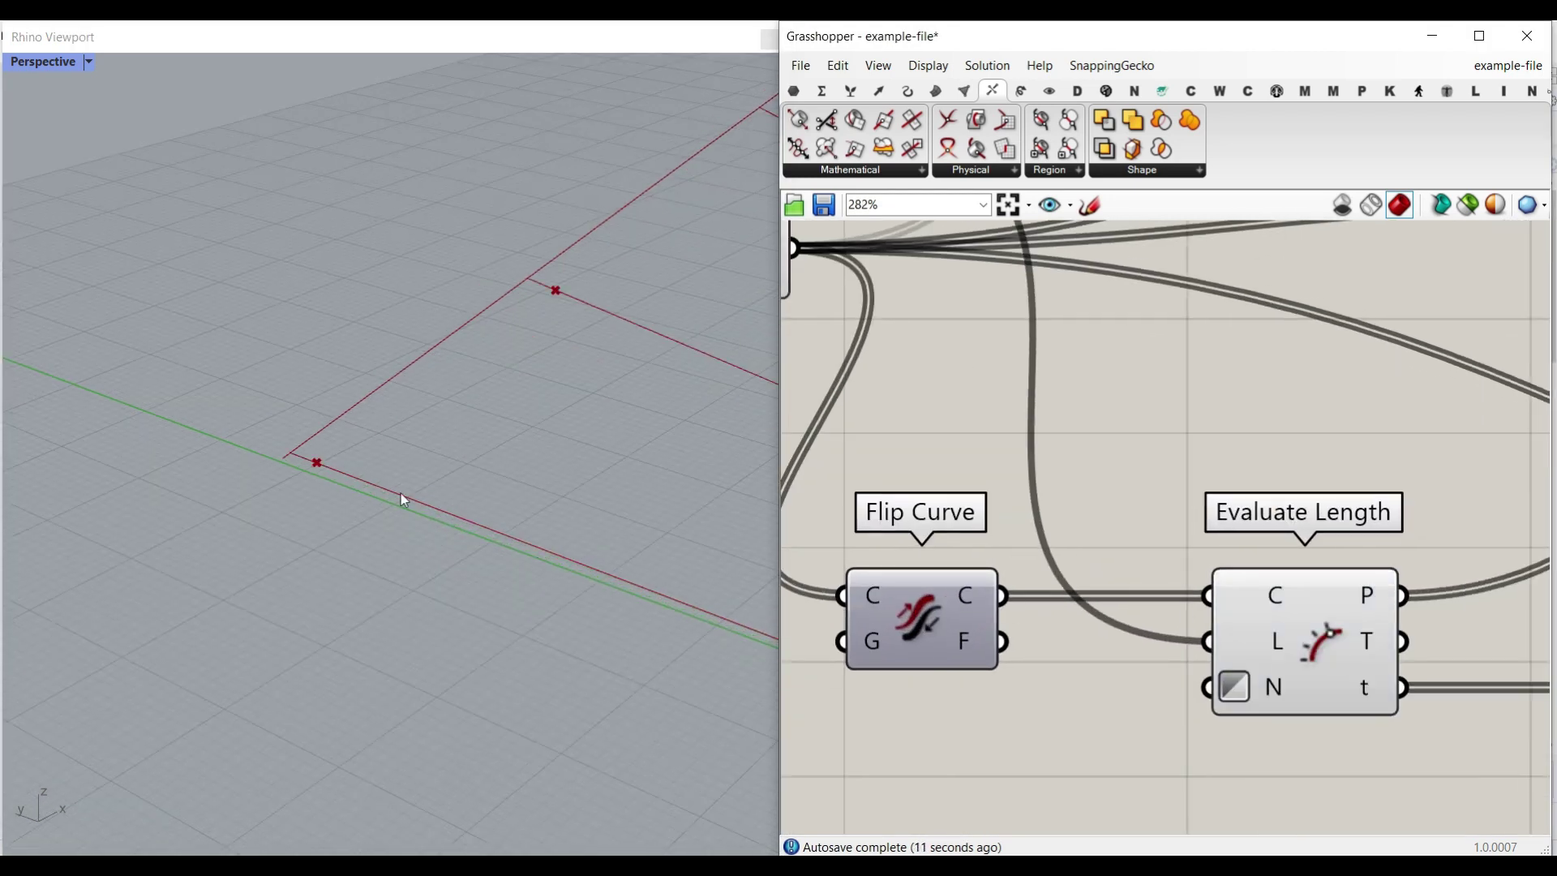
Step: Turn on the preview of the Line component linking the E end points to the flipped Evaluate Length points
{"action": "right_click_drag", "start_coordinate": [973, 565], "coordinate": [1056, 607]}
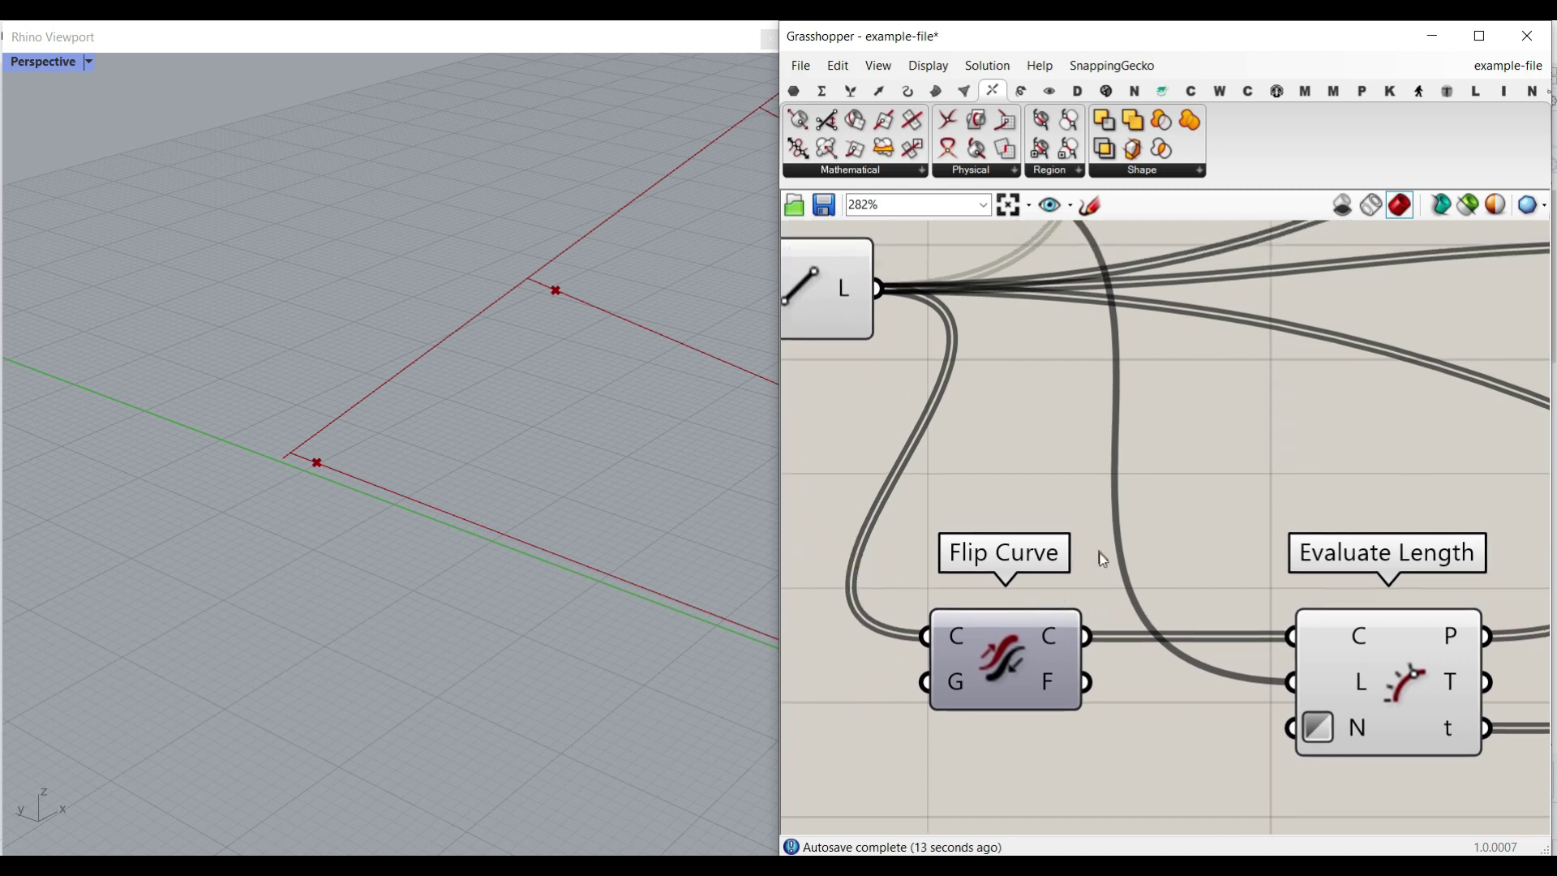
{"action": "scroll", "coordinate": [1096, 565], "scroll_direction": "down", "scroll_amount": 4}
{"action": "right_click_drag", "start_coordinate": [1282, 369], "coordinate": [1103, 480]}
{"action": "right_click_drag", "start_coordinate": [1341, 524], "coordinate": [1284, 518]}
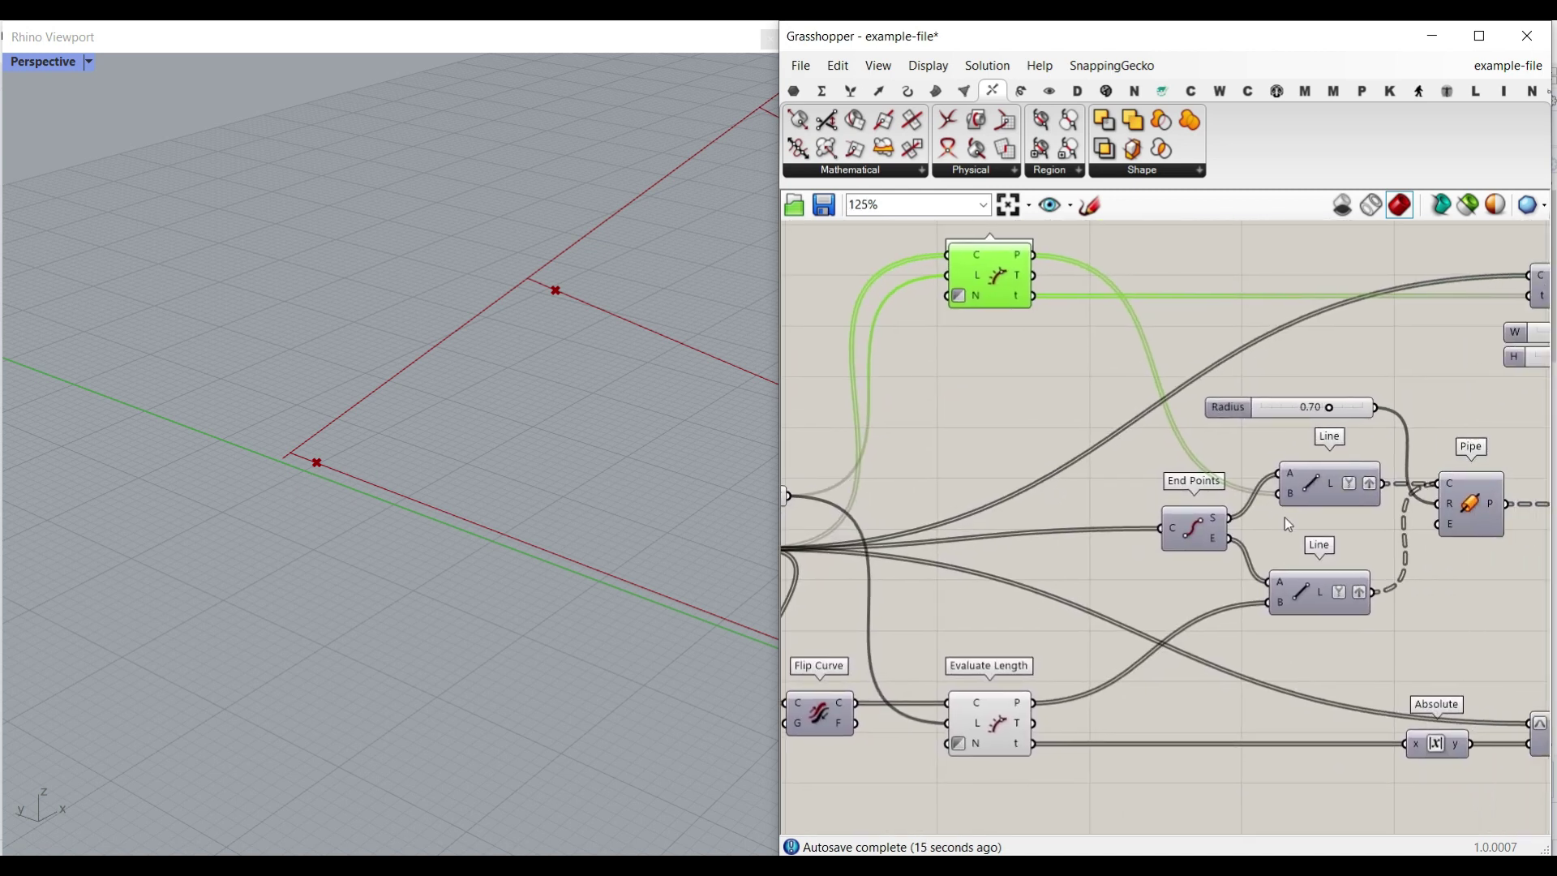
{"action": "scroll", "coordinate": [1310, 596], "scroll_direction": "up", "scroll_amount": 2}
{"action": "right_click", "coordinate": [1306, 576]}
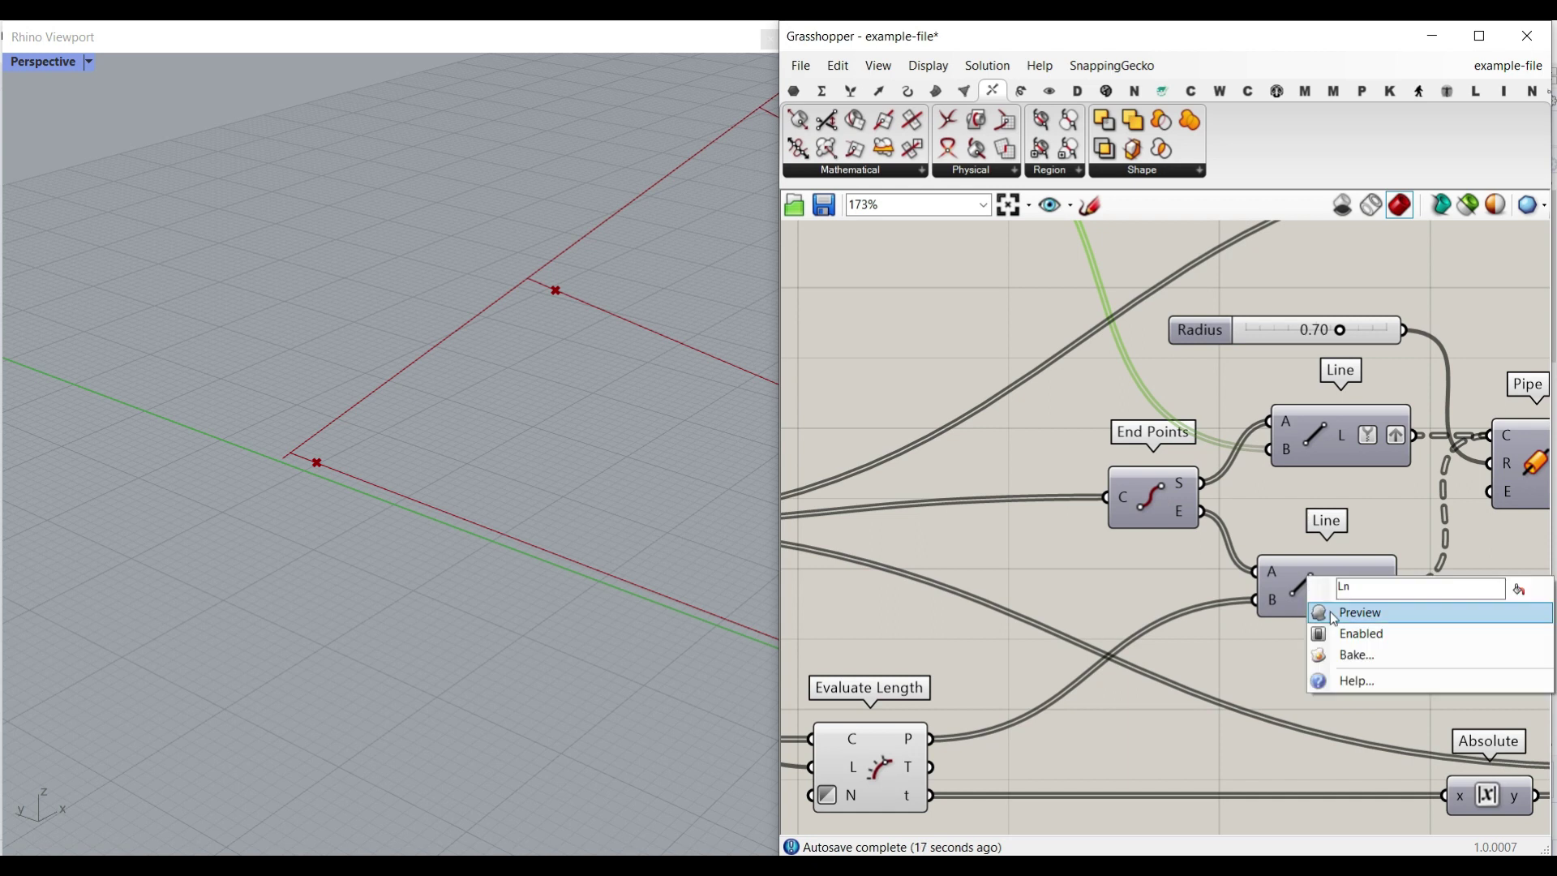
{"action": "key", "text": "Escape"}
{"action": "scroll", "coordinate": [284, 453], "scroll_direction": "up", "scroll_amount": 7}
{"action": "scroll", "coordinate": [293, 462], "scroll_direction": "down", "scroll_amount": 12}
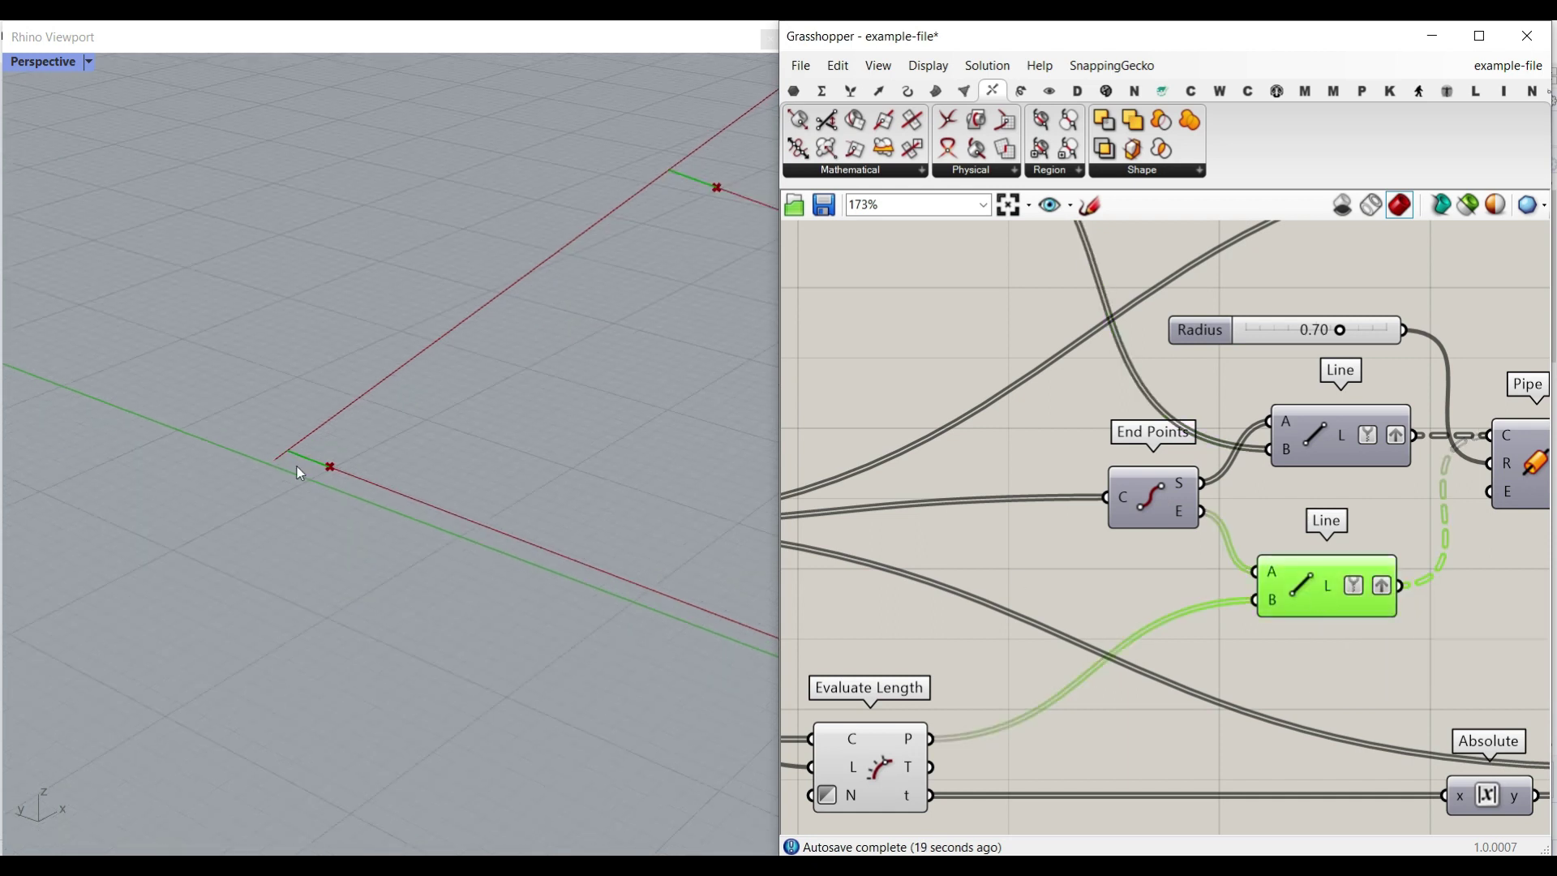
Step: Turn on the preview of the Line component fed by the S end points and move End Points farther from both Lines
{"action": "right_click_drag", "start_coordinate": [681, 602], "coordinate": [373, 532], "text": "shift"}
{"action": "right_click", "coordinate": [1306, 438]}
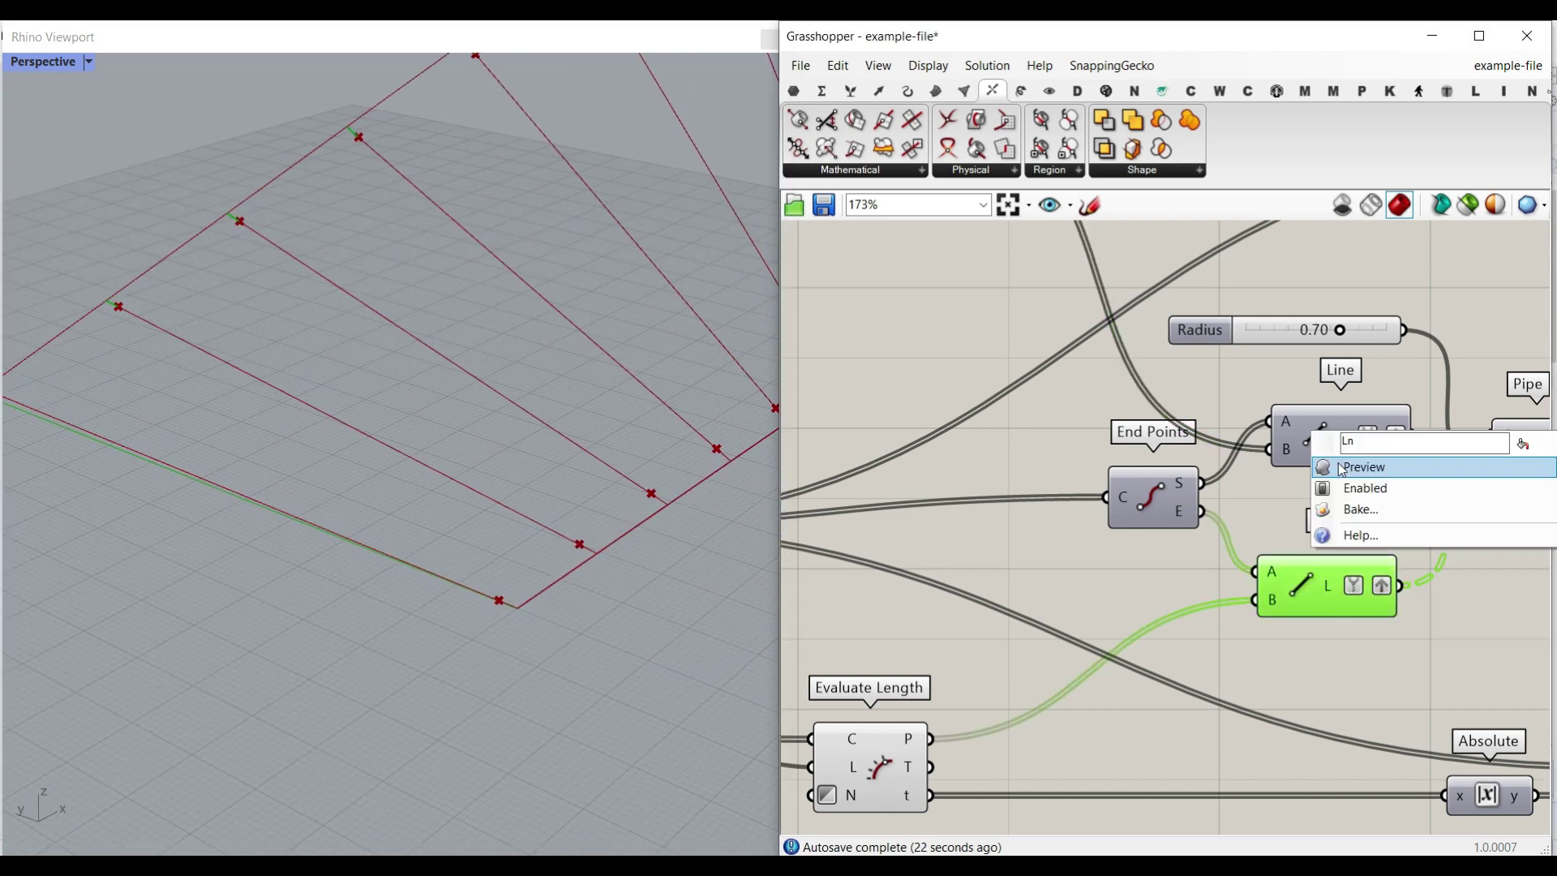
{"action": "left_click", "coordinate": [1340, 467]}
{"action": "left_click", "coordinate": [1330, 445]}
{"action": "scroll", "coordinate": [495, 612], "scroll_direction": "up", "scroll_amount": 8}
{"action": "scroll", "coordinate": [476, 630], "scroll_direction": "up", "scroll_amount": 3}
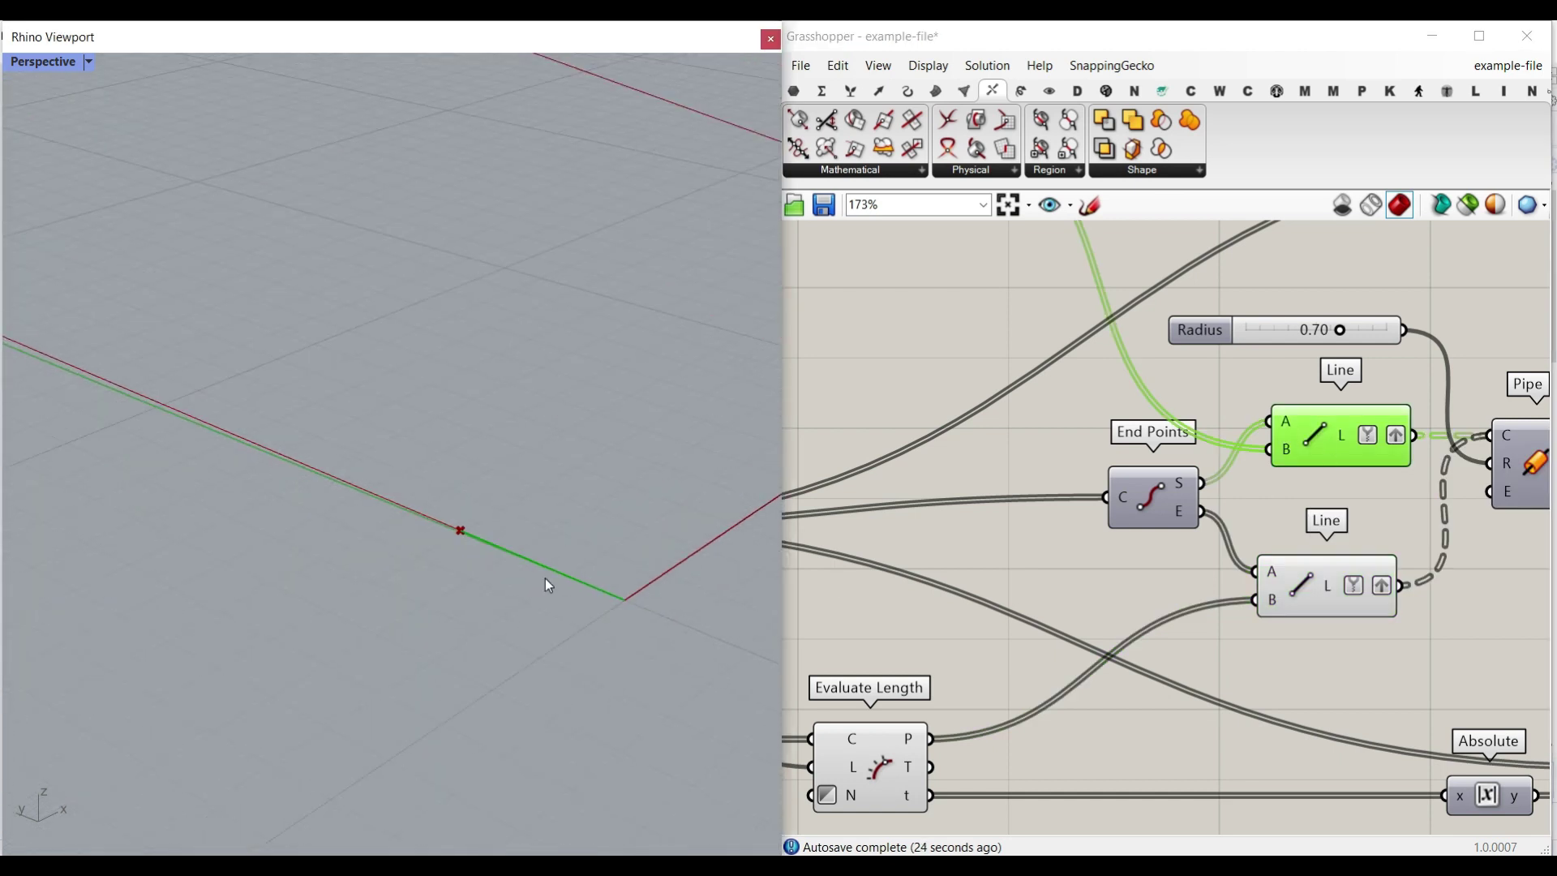
{"action": "left_click_drag", "start_coordinate": [1123, 526], "coordinate": [1061, 525]}
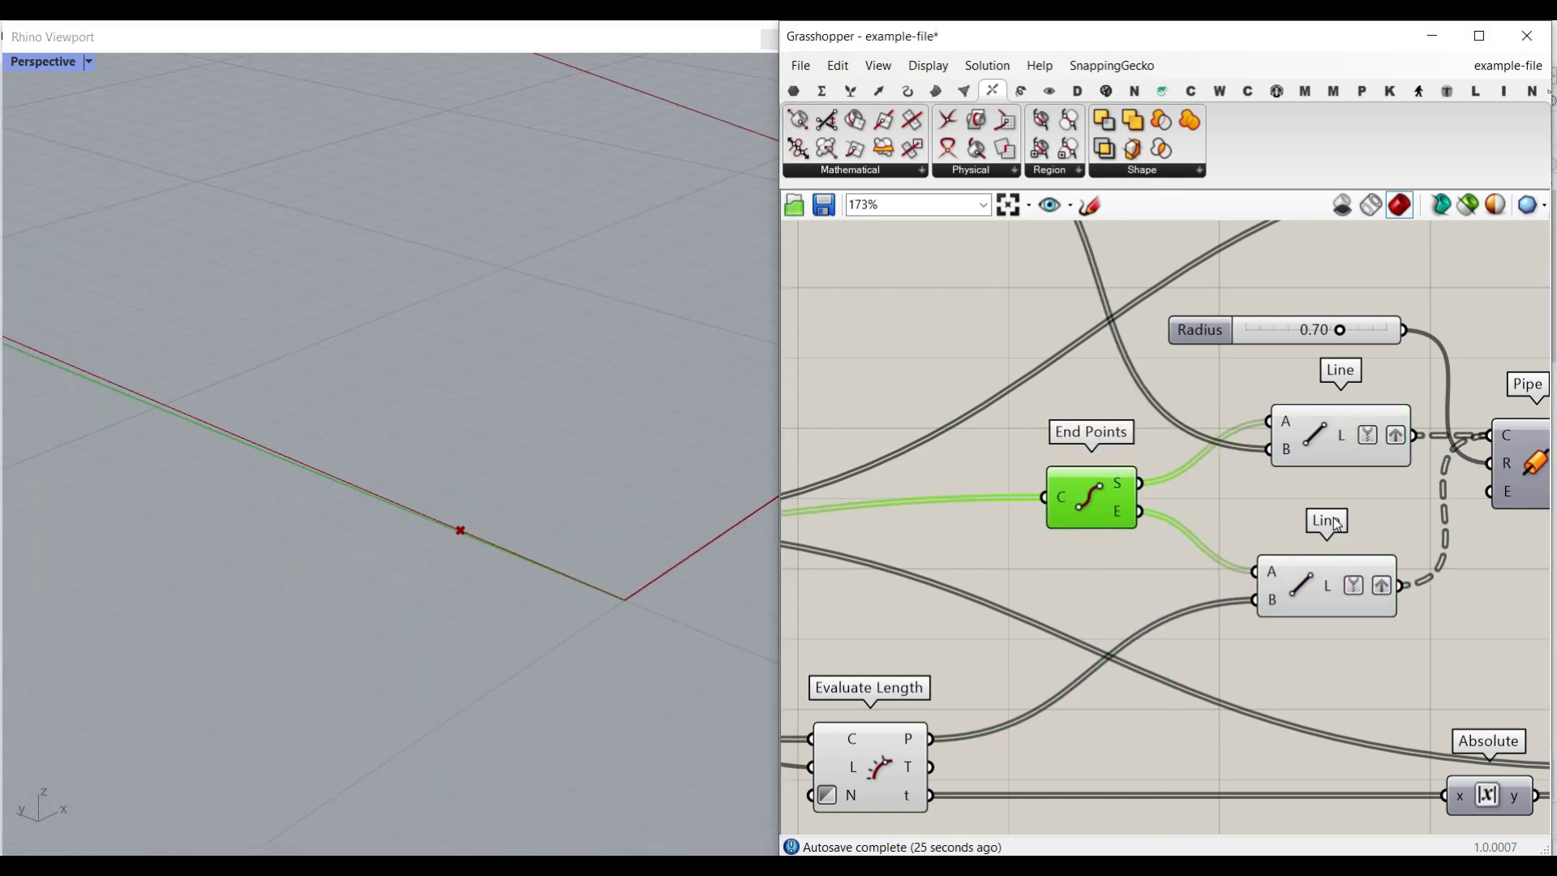
Step: Turn on the preview of the Pipe component and view a pipe at the base end of a line
{"action": "right_click_drag", "start_coordinate": [1339, 471], "coordinate": [1119, 506]}
{"action": "right_click", "coordinate": [1273, 459]}
{"action": "left_click", "coordinate": [1315, 492]}
{"action": "scroll", "coordinate": [667, 495], "scroll_direction": "down", "scroll_amount": 5}
{"action": "scroll", "coordinate": [636, 466], "scroll_direction": "up", "scroll_amount": 8}
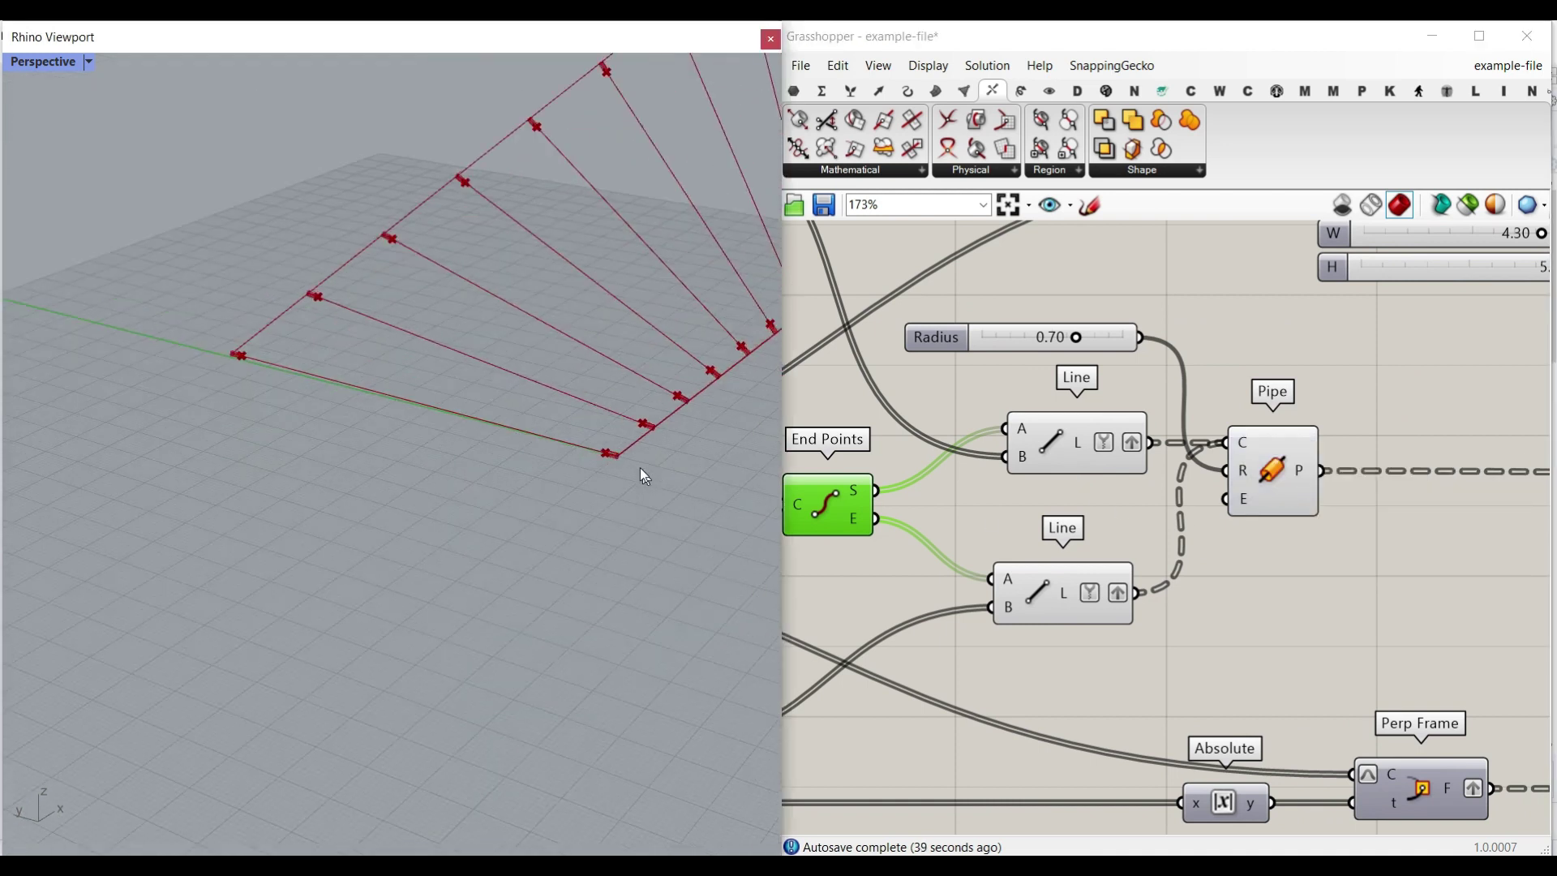
Step: Examine the Pipe's end cap options with Flat caps and try baking the pipe output
{"action": "right_click", "coordinate": [1253, 506]}
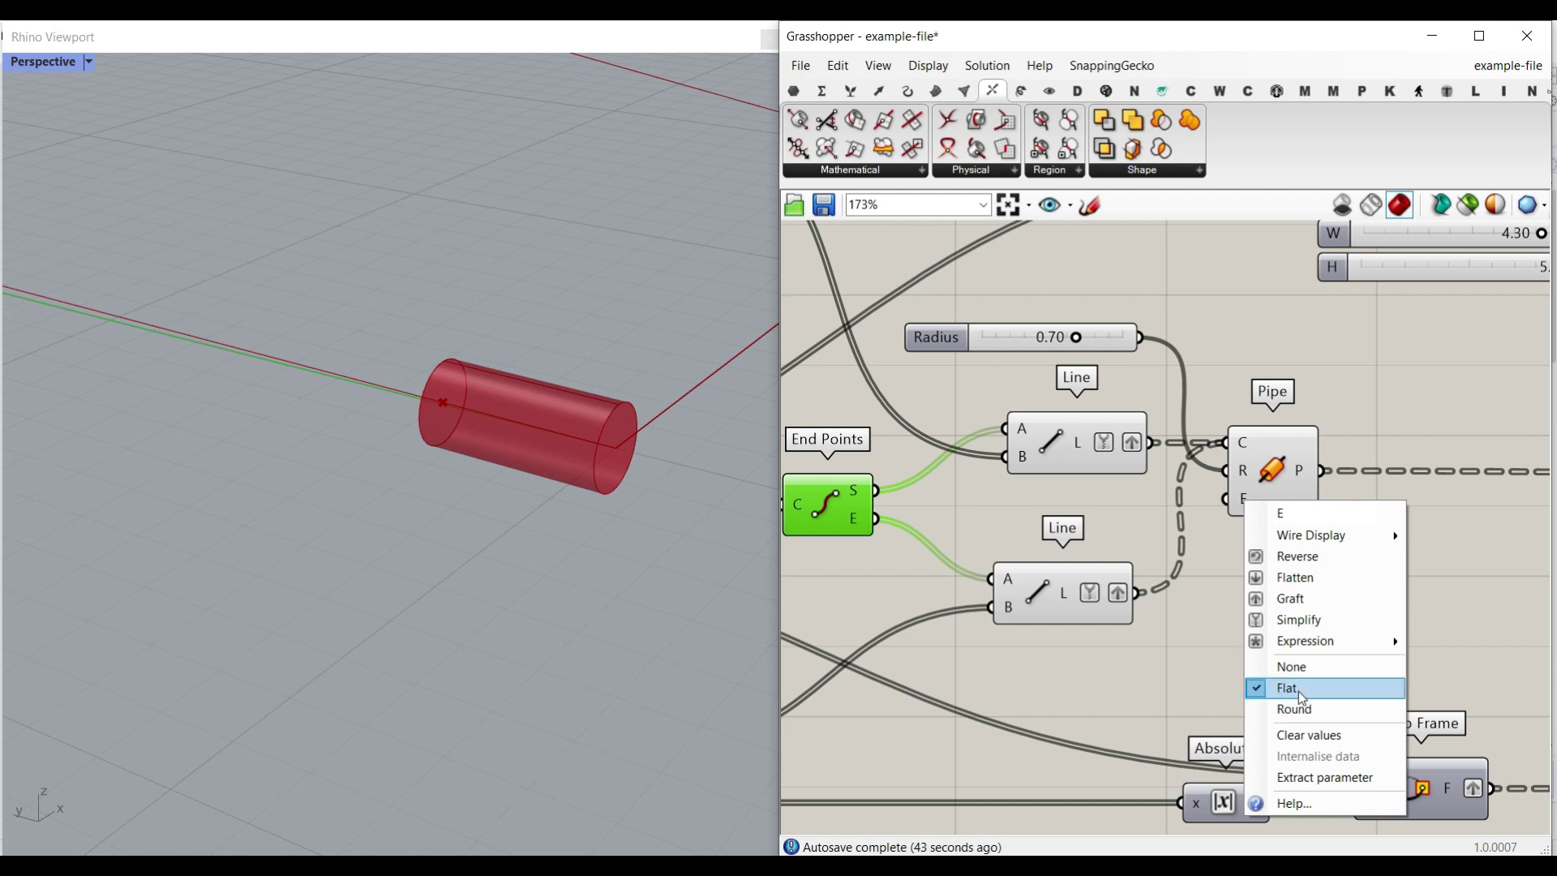
{"action": "right_click", "coordinate": [1300, 478]}
{"action": "left_click", "coordinate": [1314, 511]}
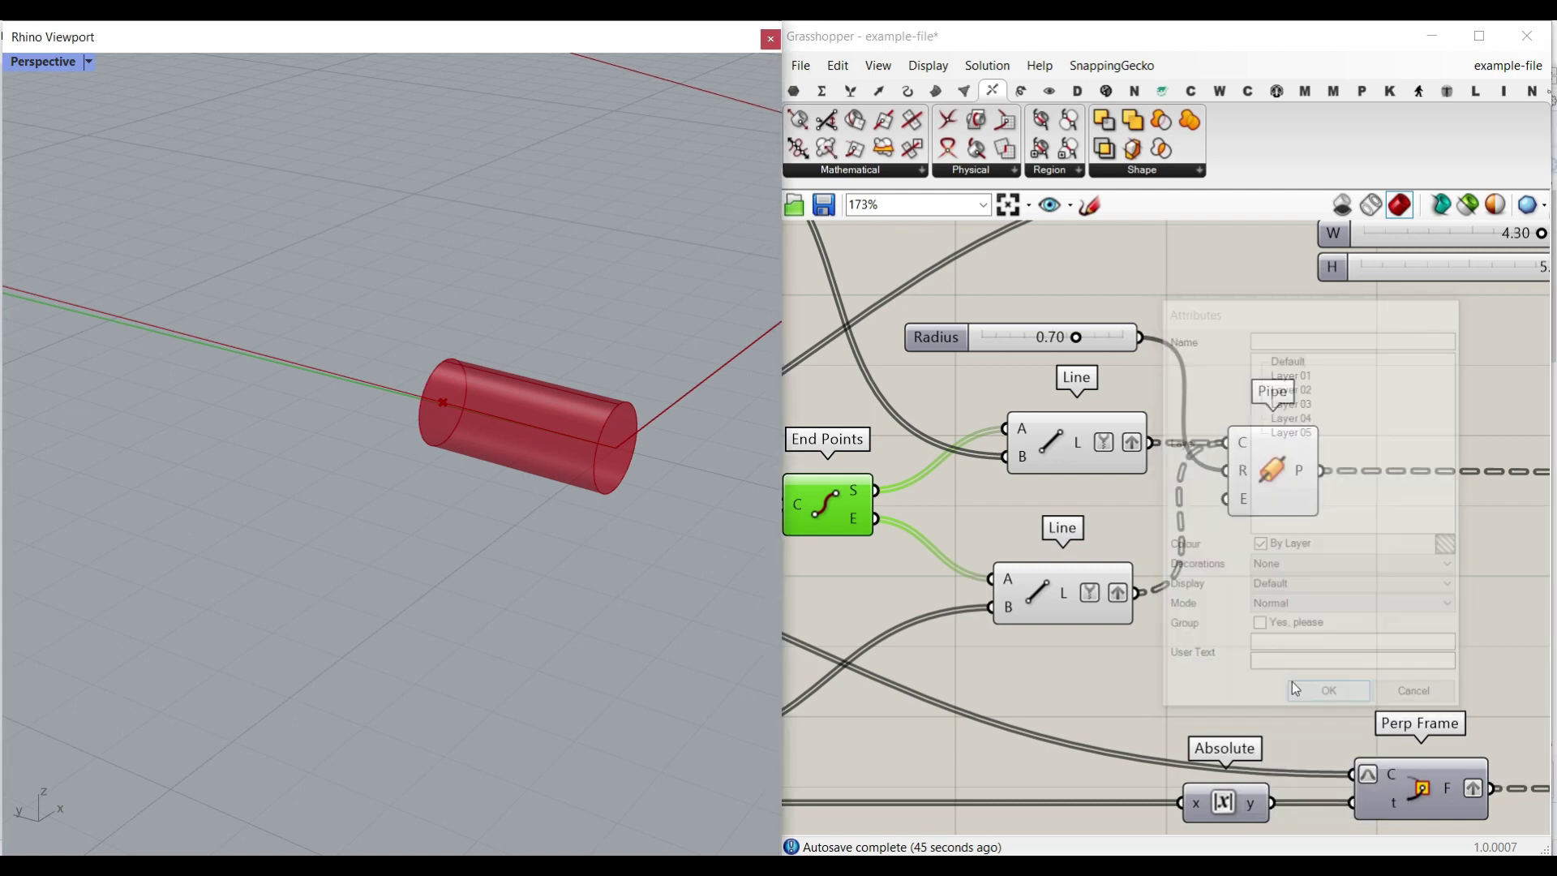
{"action": "left_click", "coordinate": [1295, 689]}
Step: Examine the pipes at both ends of the lines, including the flat end face where the perpendicular section belongs
{"action": "scroll", "coordinate": [574, 527], "scroll_direction": "down", "scroll_amount": 8}
{"action": "scroll", "coordinate": [713, 365], "scroll_direction": "up", "scroll_amount": 8}
{"action": "scroll", "coordinate": [680, 397], "scroll_direction": "down", "scroll_amount": 12}
{"action": "right_click_drag", "start_coordinate": [581, 376], "coordinate": [254, 438]}
{"action": "scroll", "coordinate": [254, 438], "scroll_direction": "up", "scroll_amount": 8}
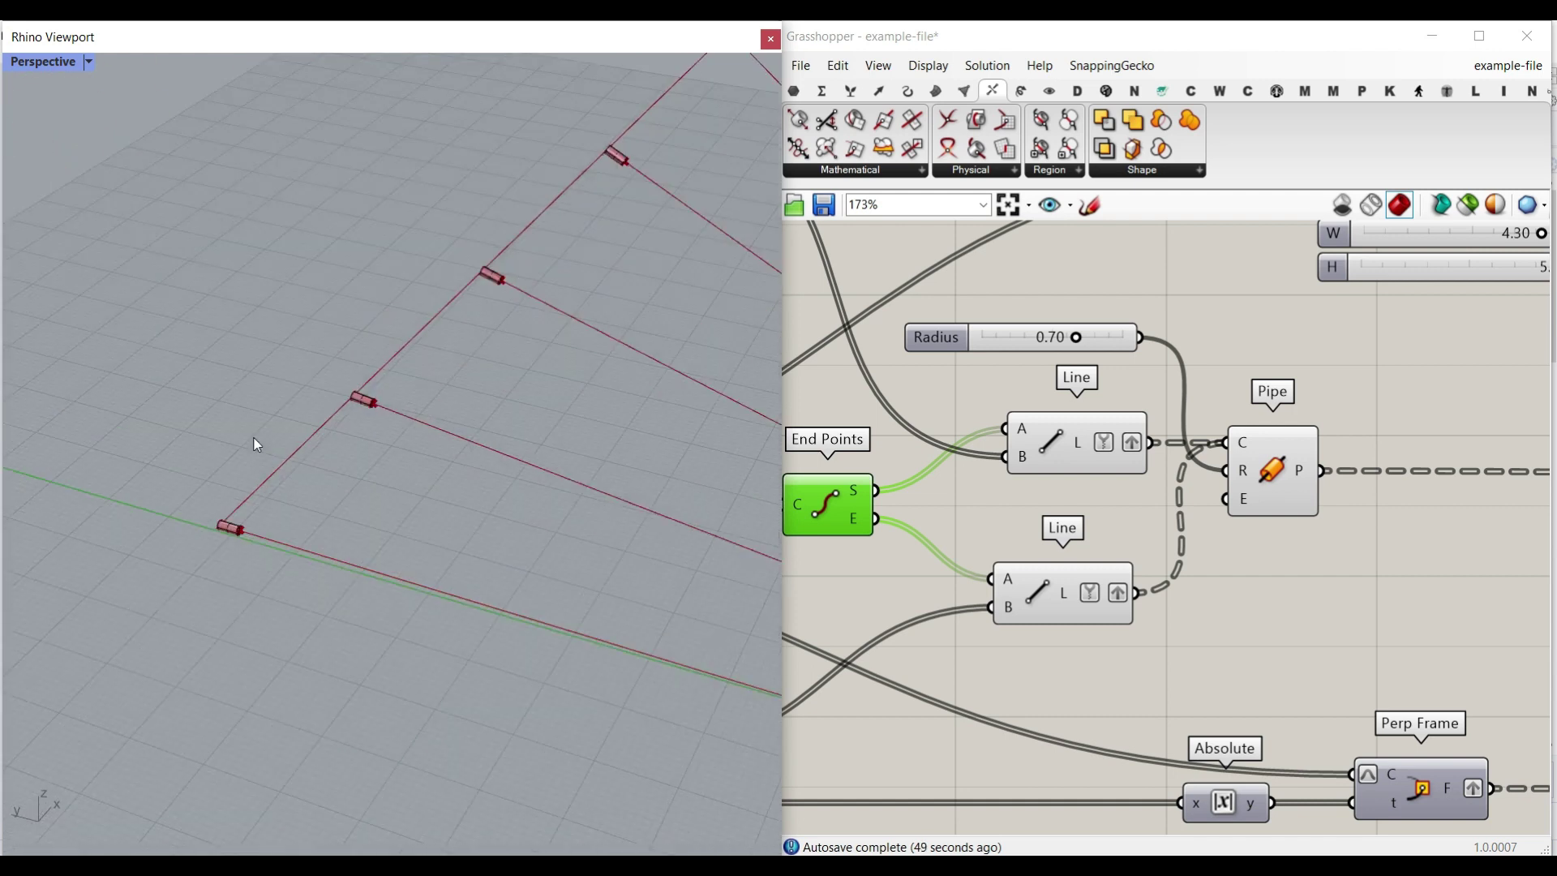
{"action": "scroll", "coordinate": [259, 486], "scroll_direction": "up", "scroll_amount": 4}
{"action": "scroll", "coordinate": [503, 486], "scroll_direction": "down", "scroll_amount": 5}
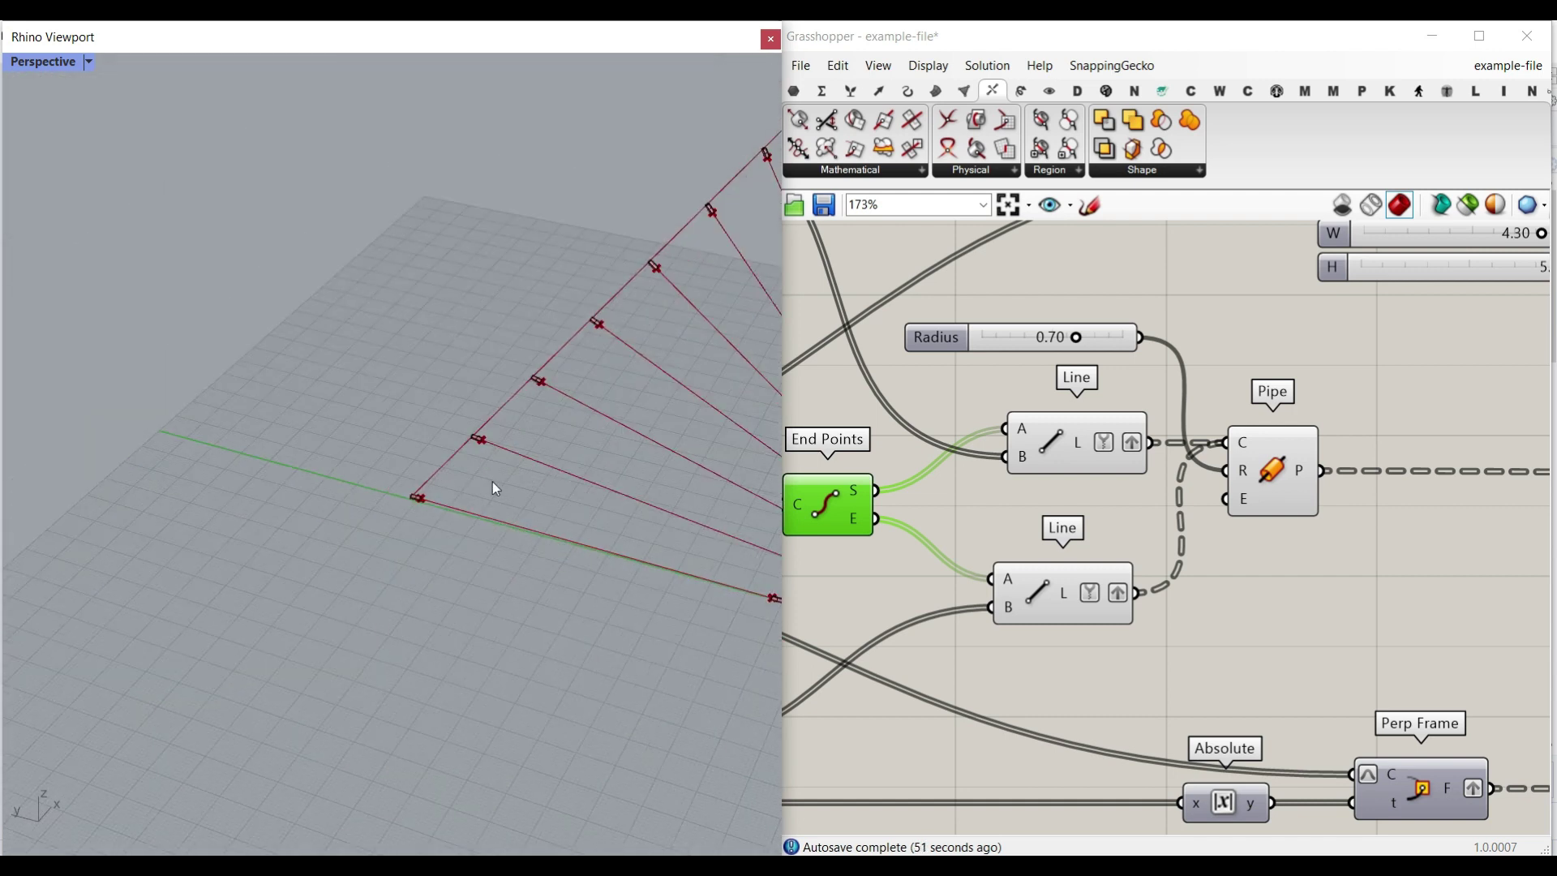
{"action": "scroll", "coordinate": [454, 462], "scroll_direction": "down", "scroll_amount": 2}
{"action": "scroll", "coordinate": [1146, 527], "scroll_direction": "down", "scroll_amount": 4}
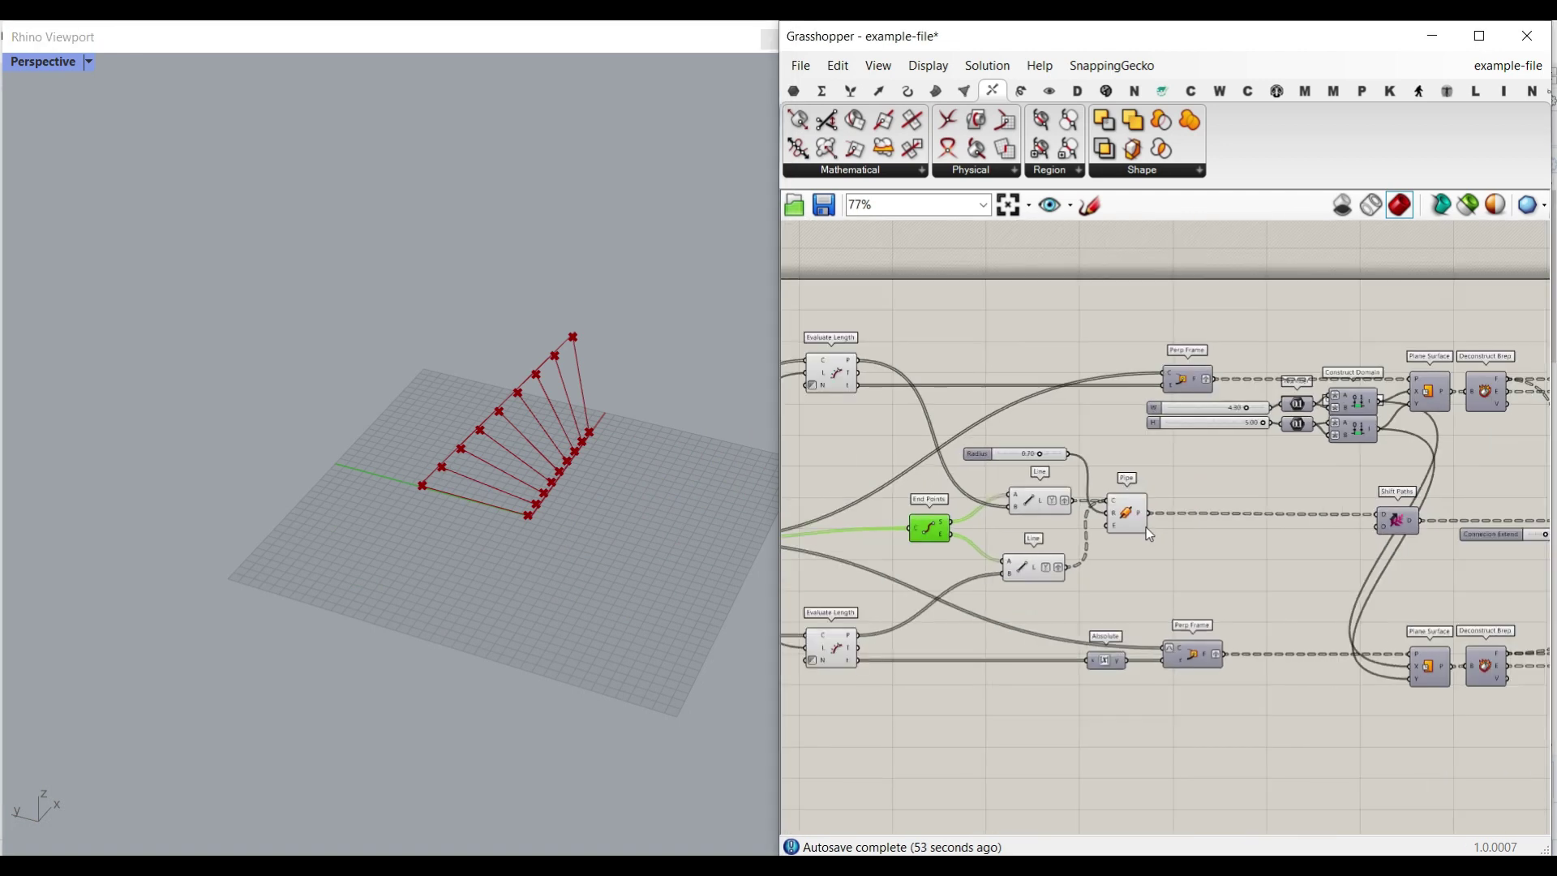
{"action": "right_click_drag", "start_coordinate": [561, 563], "coordinate": [451, 554]}
{"action": "scroll", "coordinate": [450, 552], "scroll_direction": "up", "scroll_amount": 4}
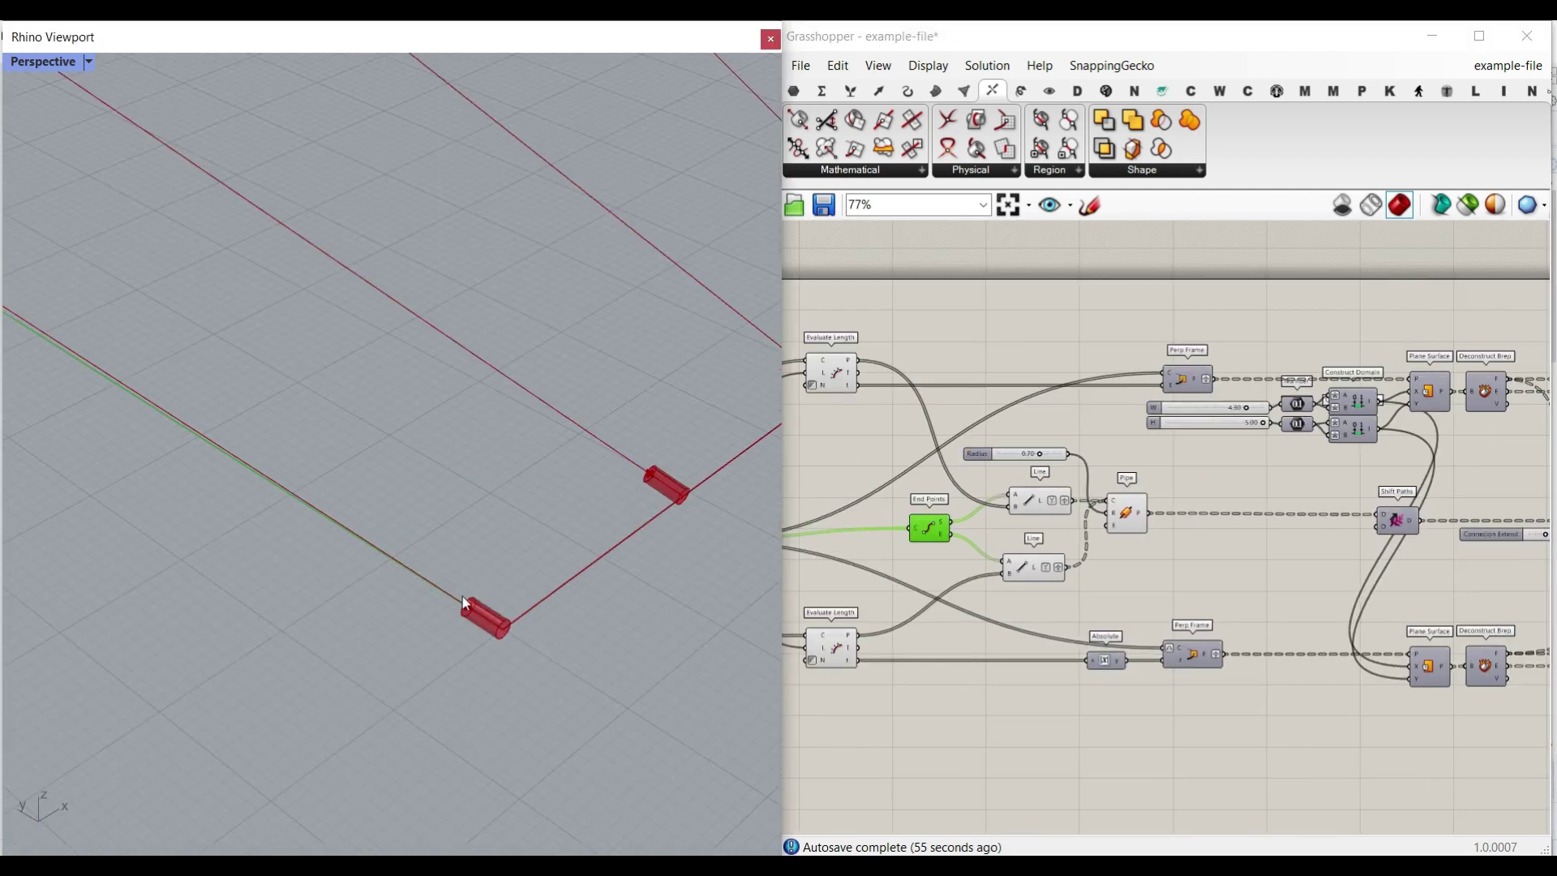
{"action": "right_click_drag", "start_coordinate": [537, 582], "coordinate": [504, 542]}
{"action": "scroll", "coordinate": [236, 649], "scroll_direction": "up", "scroll_amount": 8}
{"action": "right_click_drag", "start_coordinate": [251, 624], "coordinate": [394, 608], "text": "shift"}
{"action": "mouse_move", "coordinate": [89, 362]}
{"action": "left_mouse_down"}
{"action": "mouse_move", "coordinate": [497, 252]}
{"action": "mouse_move", "coordinate": [443, 681]}
{"action": "mouse_move", "coordinate": [86, 367]}
{"action": "mouse_move", "coordinate": [60, 317]}
{"action": "left_mouse_up"}
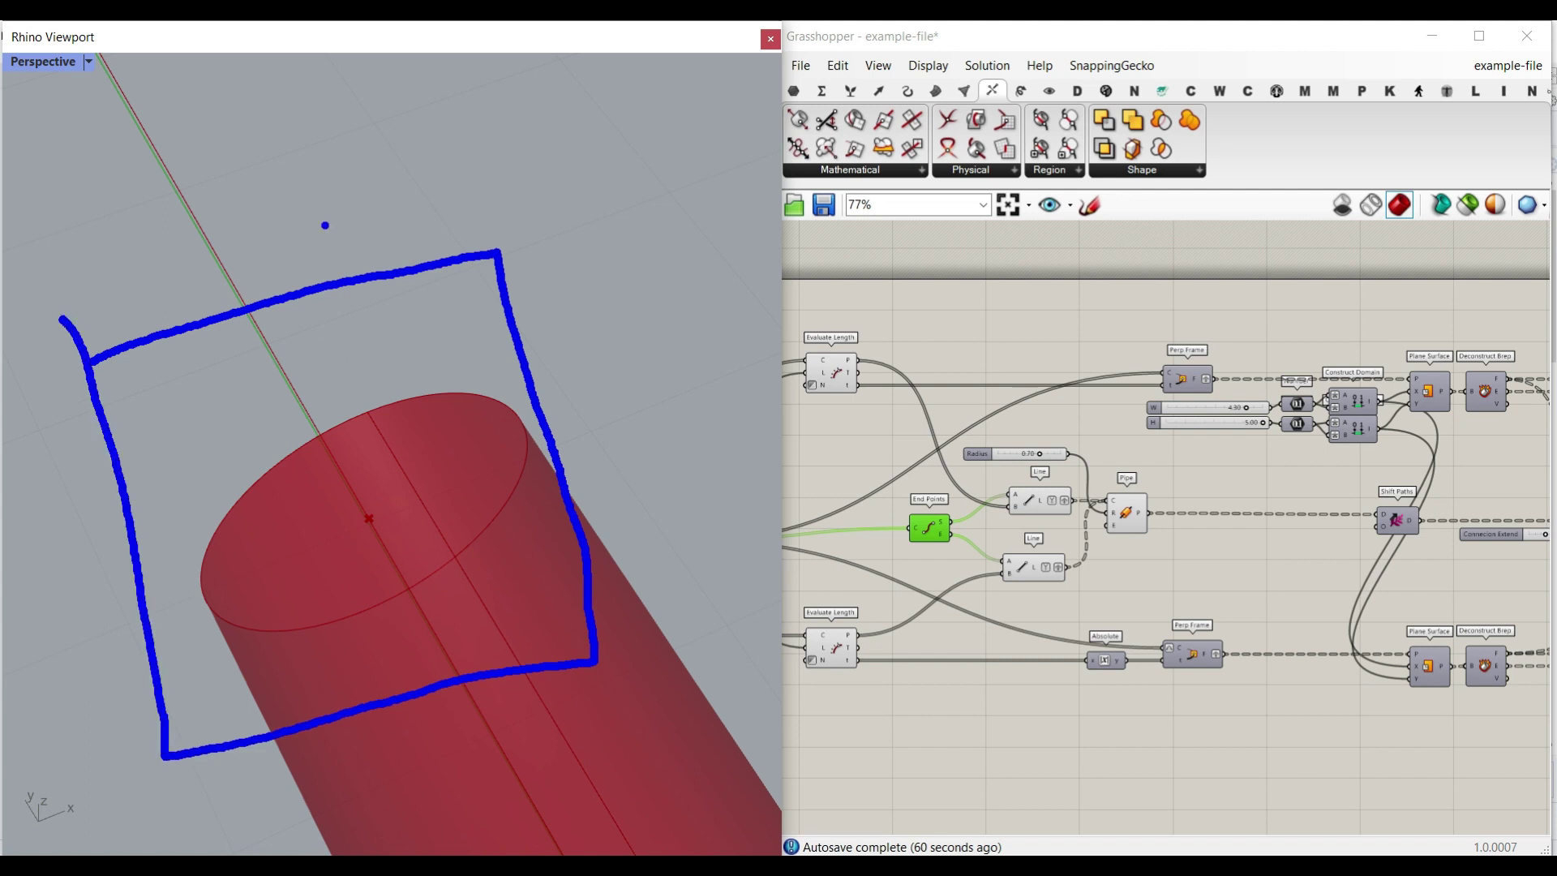
{"action": "key", "text": "Escape"}
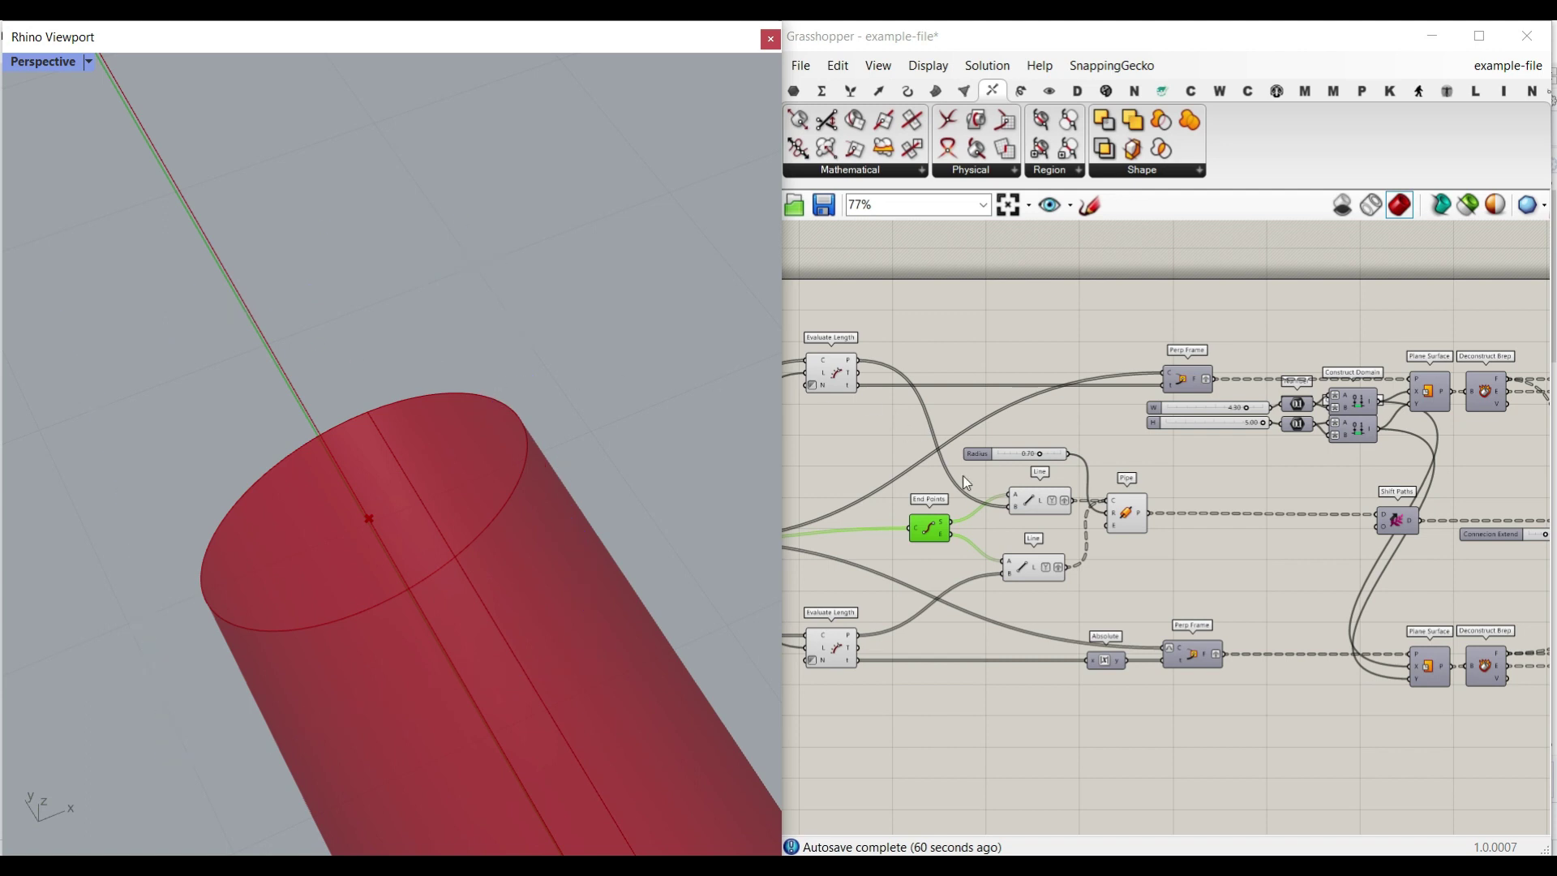
Step: Select the Line component feeding End Points and turn on the preview of the Perp Frame connected directly to the unflipped Evaluate Length
{"action": "right_click_drag", "start_coordinate": [1062, 462], "coordinate": [1232, 467]}
{"action": "left_click", "coordinate": [846, 547]}
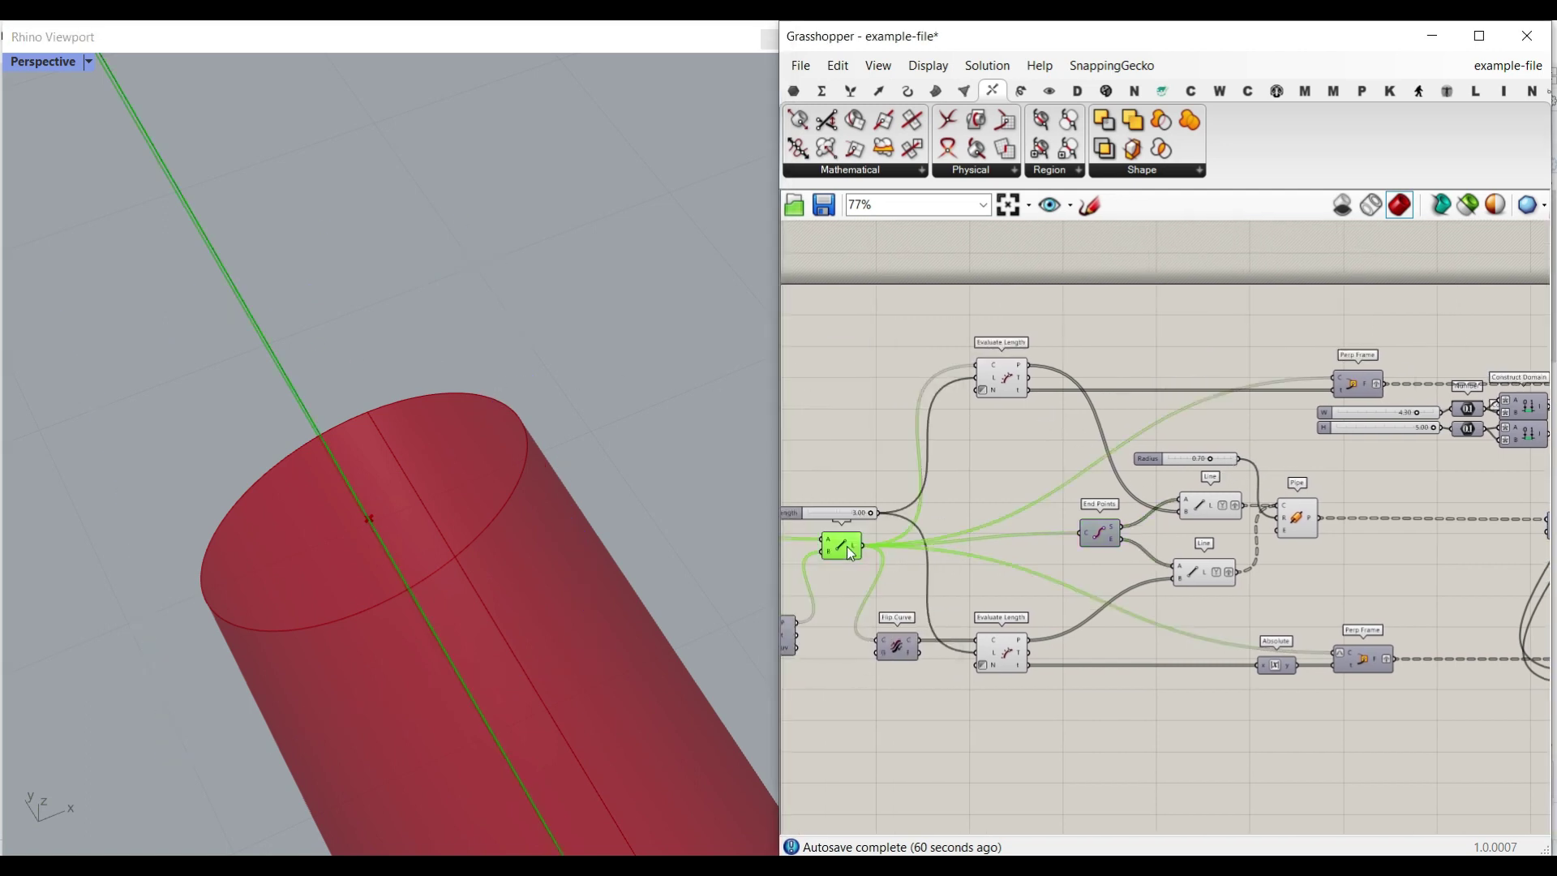
{"action": "scroll", "coordinate": [1315, 375], "scroll_direction": "up", "scroll_amount": 3}
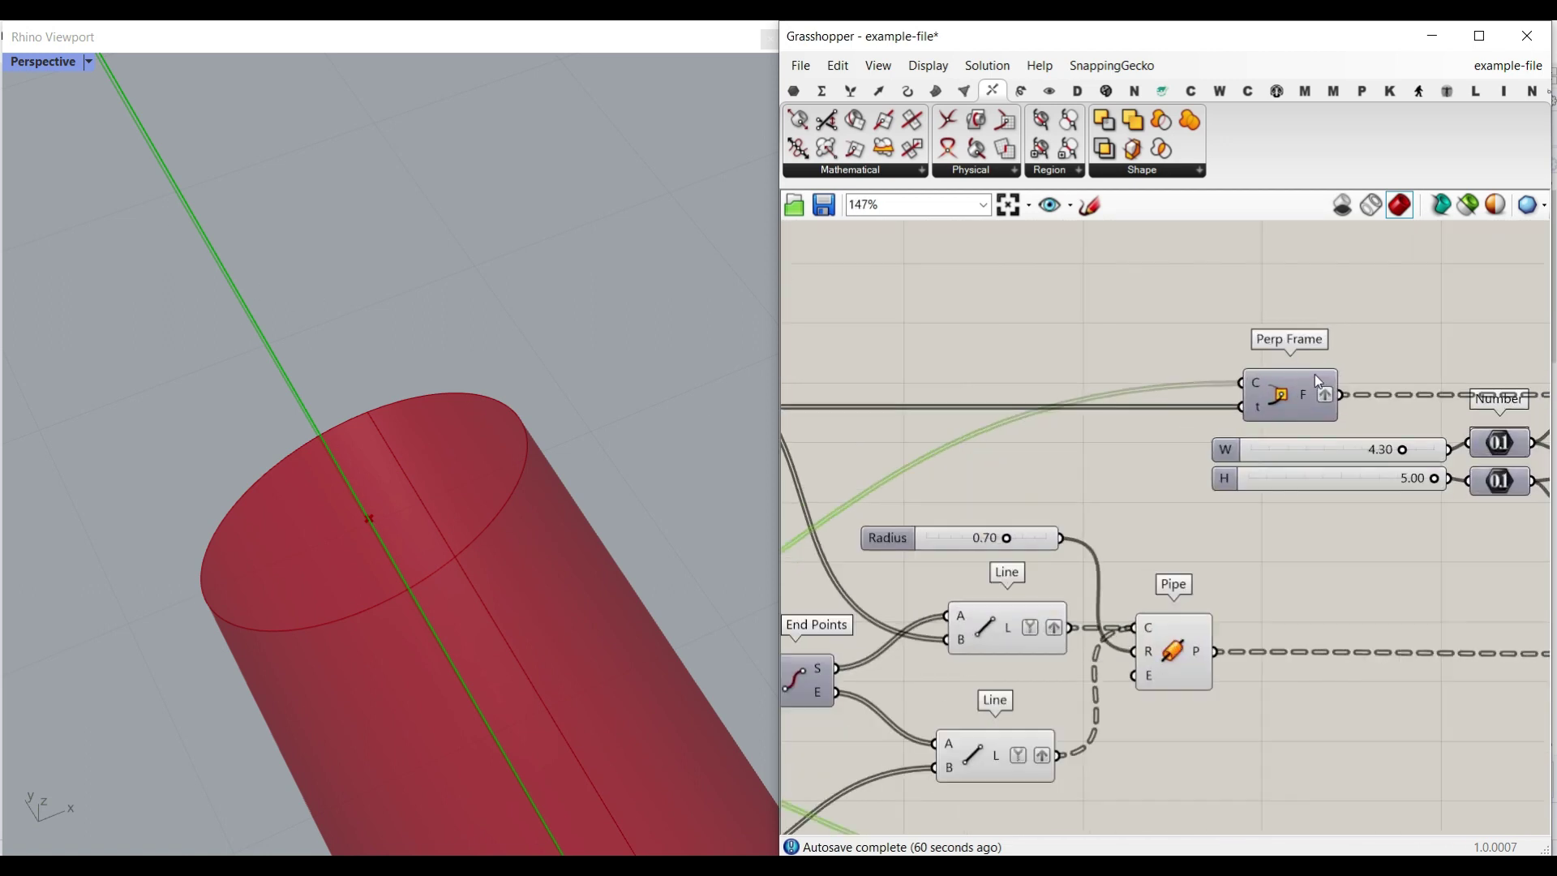
{"action": "right_click", "coordinate": [1278, 391]}
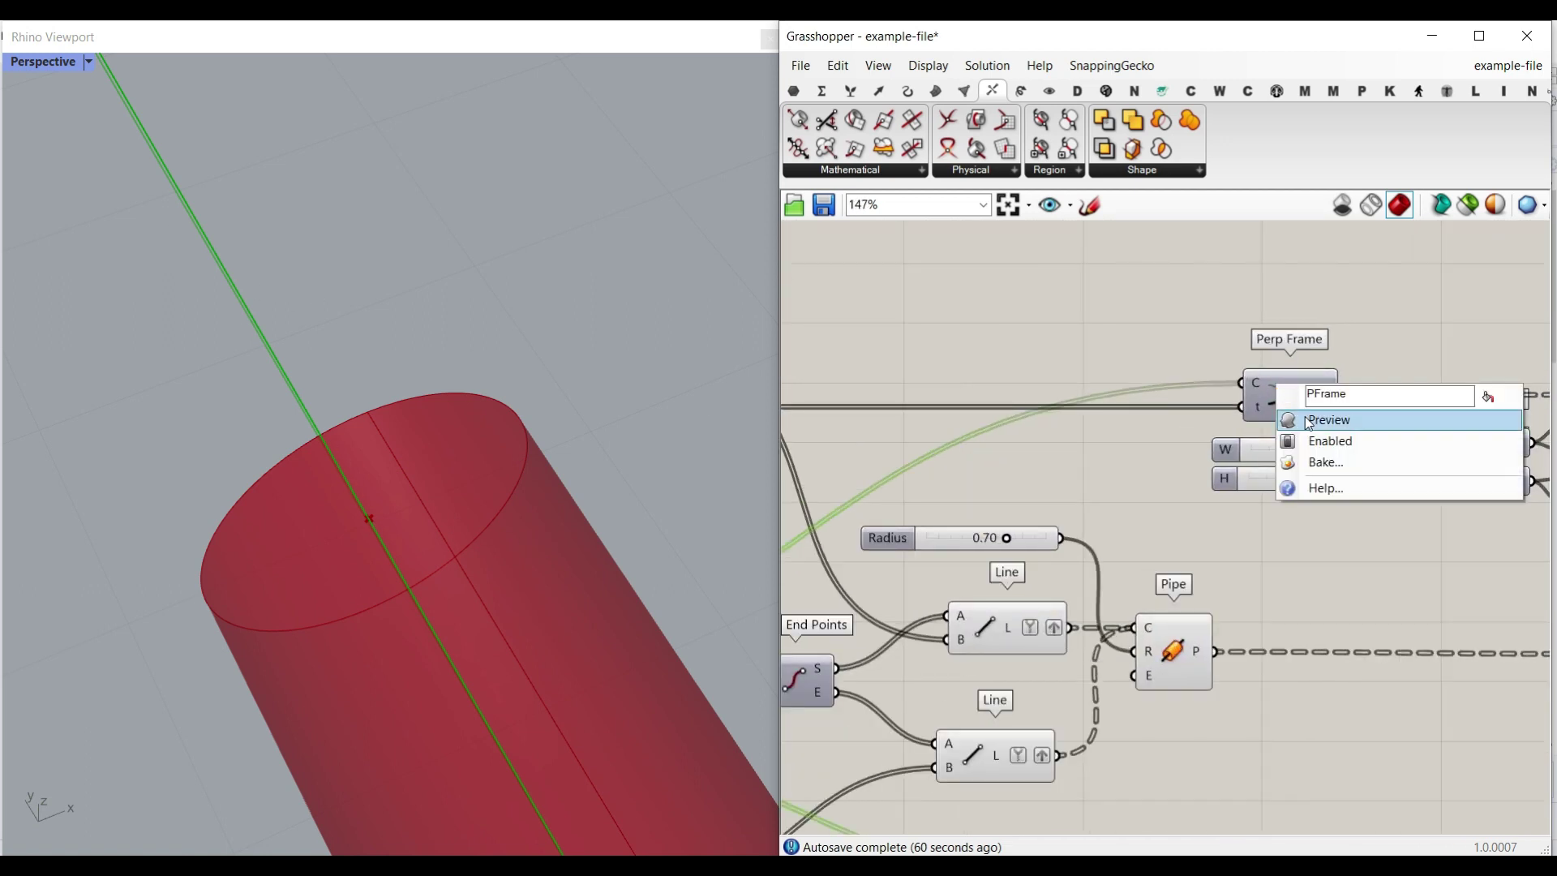
{"action": "left_click", "coordinate": [1298, 422]}
{"action": "right_click_drag", "start_coordinate": [1250, 420], "coordinate": [1360, 391]}
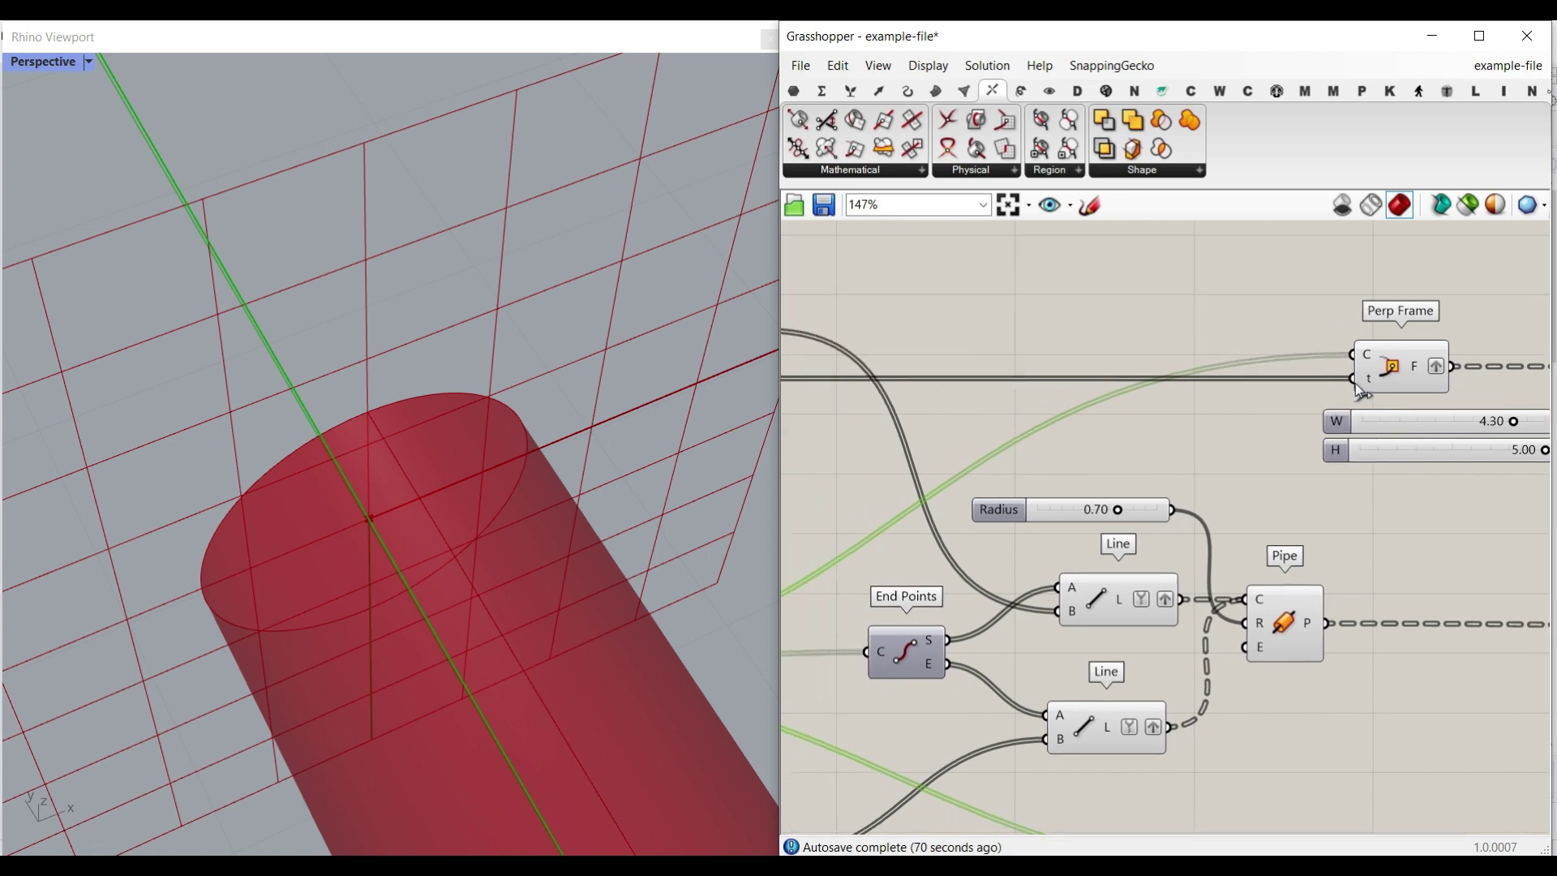
Step: Examine the Perp Frame's t input wire and the perpendicular frame at the pipe's end on the line
{"action": "right_click_drag", "start_coordinate": [1182, 397], "coordinate": [1457, 399]}
{"action": "scroll", "coordinate": [1063, 376], "scroll_direction": "up", "scroll_amount": 3}
{"action": "right_click_drag", "start_coordinate": [1008, 349], "coordinate": [895, 457]}
{"action": "scroll", "coordinate": [980, 473], "scroll_direction": "down", "scroll_amount": 4}
{"action": "scroll", "coordinate": [555, 449], "scroll_direction": "down", "scroll_amount": 10}
{"action": "right_click_drag", "start_coordinate": [554, 448], "coordinate": [479, 428]}
{"action": "scroll", "coordinate": [487, 371], "scroll_direction": "up", "scroll_amount": 10}
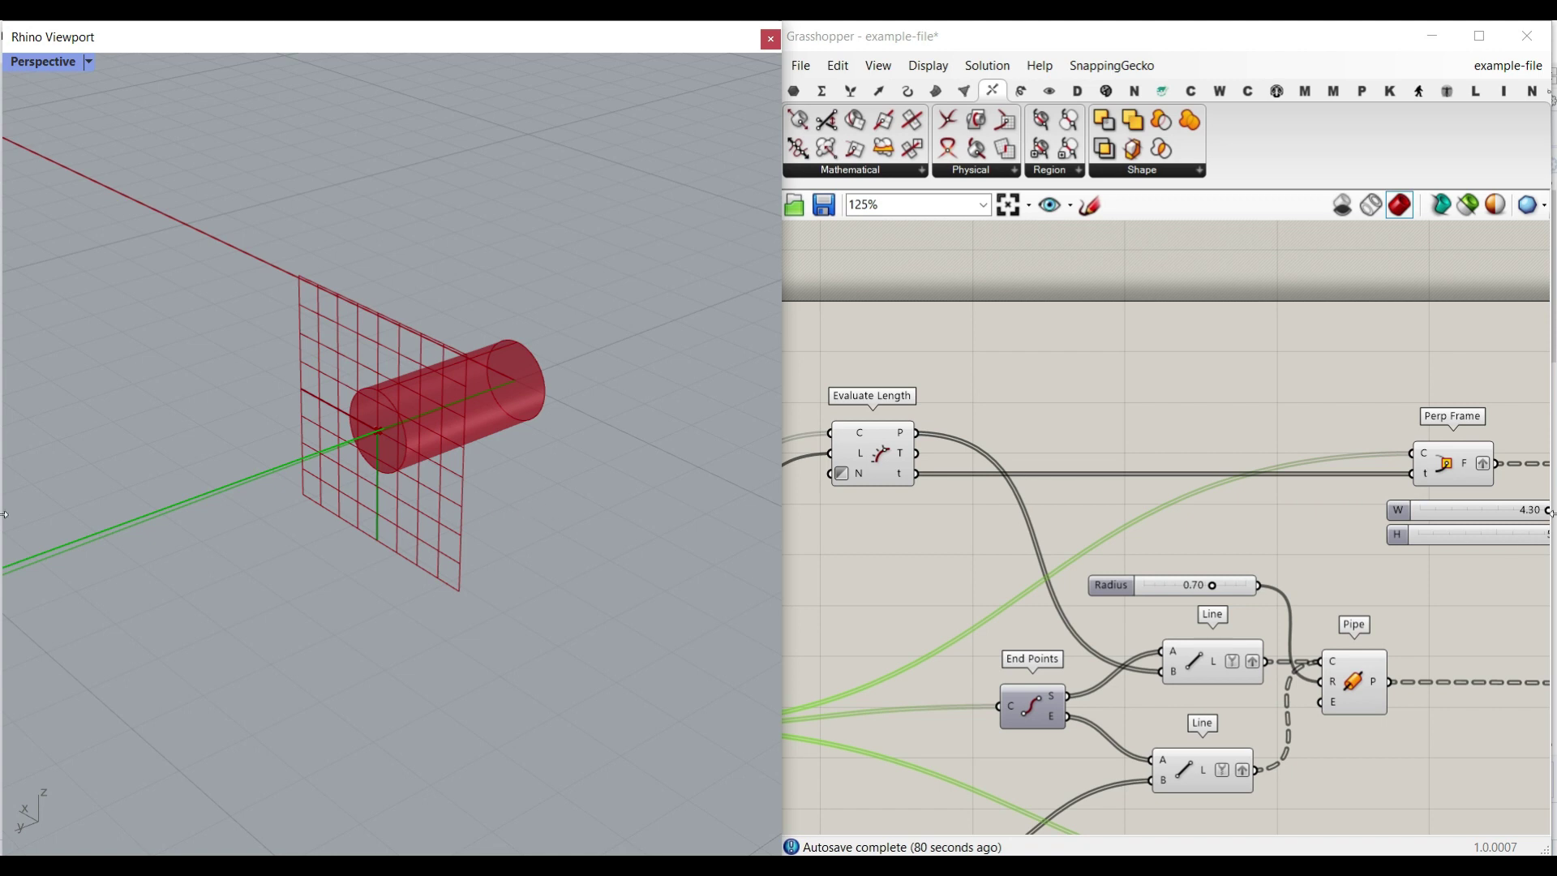
Step: Examine the Absolute component feeding the second Perp Frame and the t values of the Evaluate Length after Flip Curve
{"action": "right_click_drag", "start_coordinate": [1487, 578], "coordinate": [1269, 475]}
{"action": "right_click_drag", "start_coordinate": [1228, 801], "coordinate": [1166, 606]}
{"action": "scroll", "coordinate": [1146, 611], "scroll_direction": "up", "scroll_amount": 3}
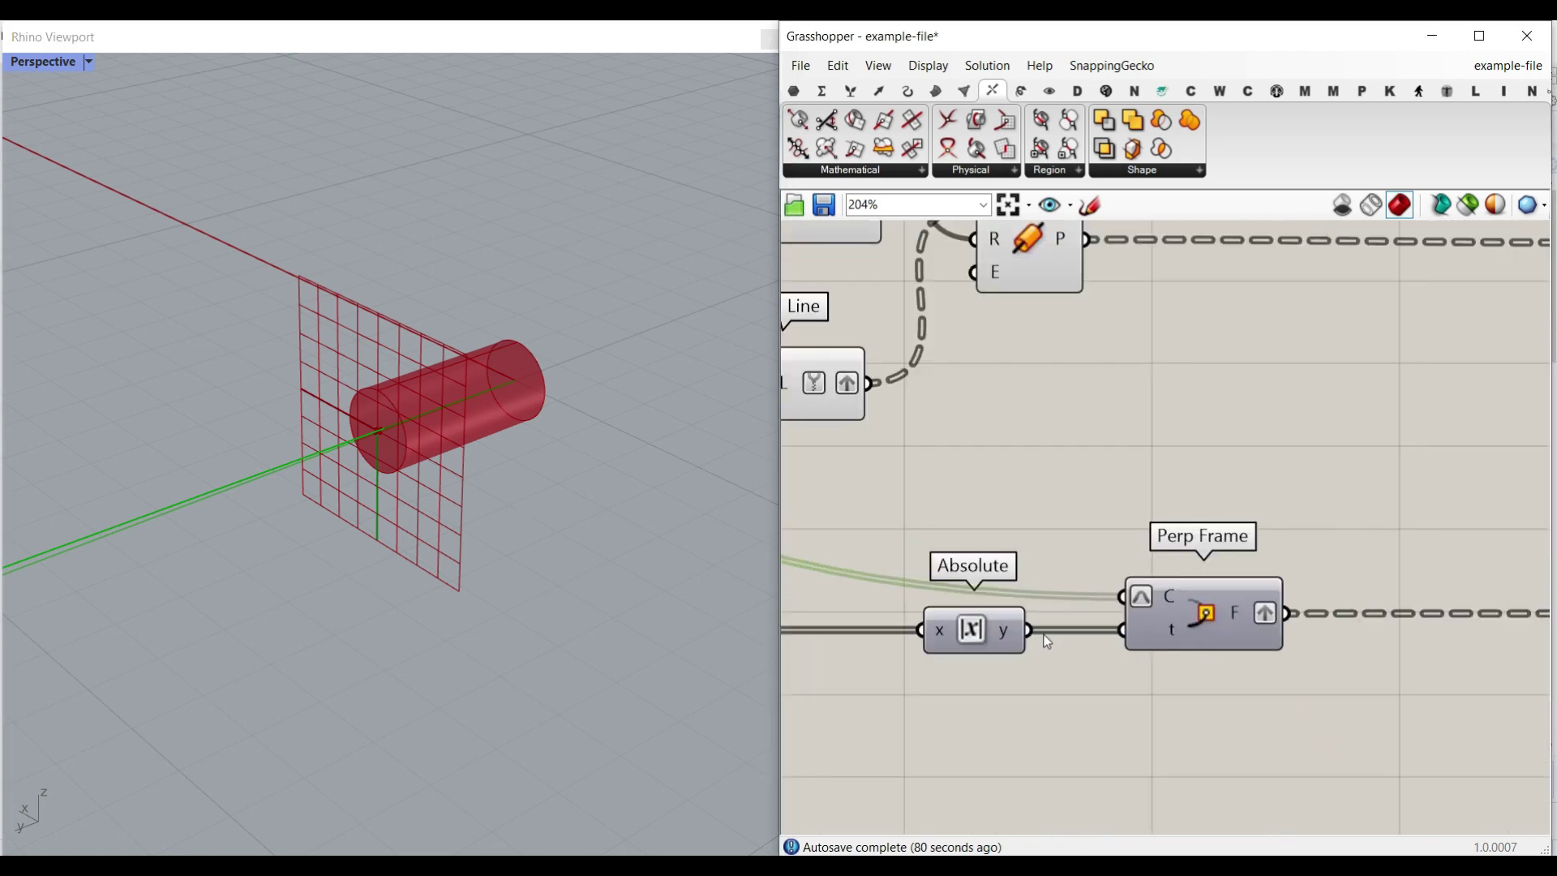
{"action": "right_click_drag", "start_coordinate": [1046, 640], "coordinate": [1114, 616]}
{"action": "scroll", "coordinate": [641, 519], "scroll_direction": "down", "scroll_amount": 5}
{"action": "scroll", "coordinate": [640, 511], "scroll_direction": "down", "scroll_amount": 14}
{"action": "right_click_drag", "start_coordinate": [926, 535], "coordinate": [1468, 497]}
{"action": "right_click_drag", "start_coordinate": [888, 535], "coordinate": [1139, 537]}
{"action": "mouse_move", "coordinate": [1165, 567]}
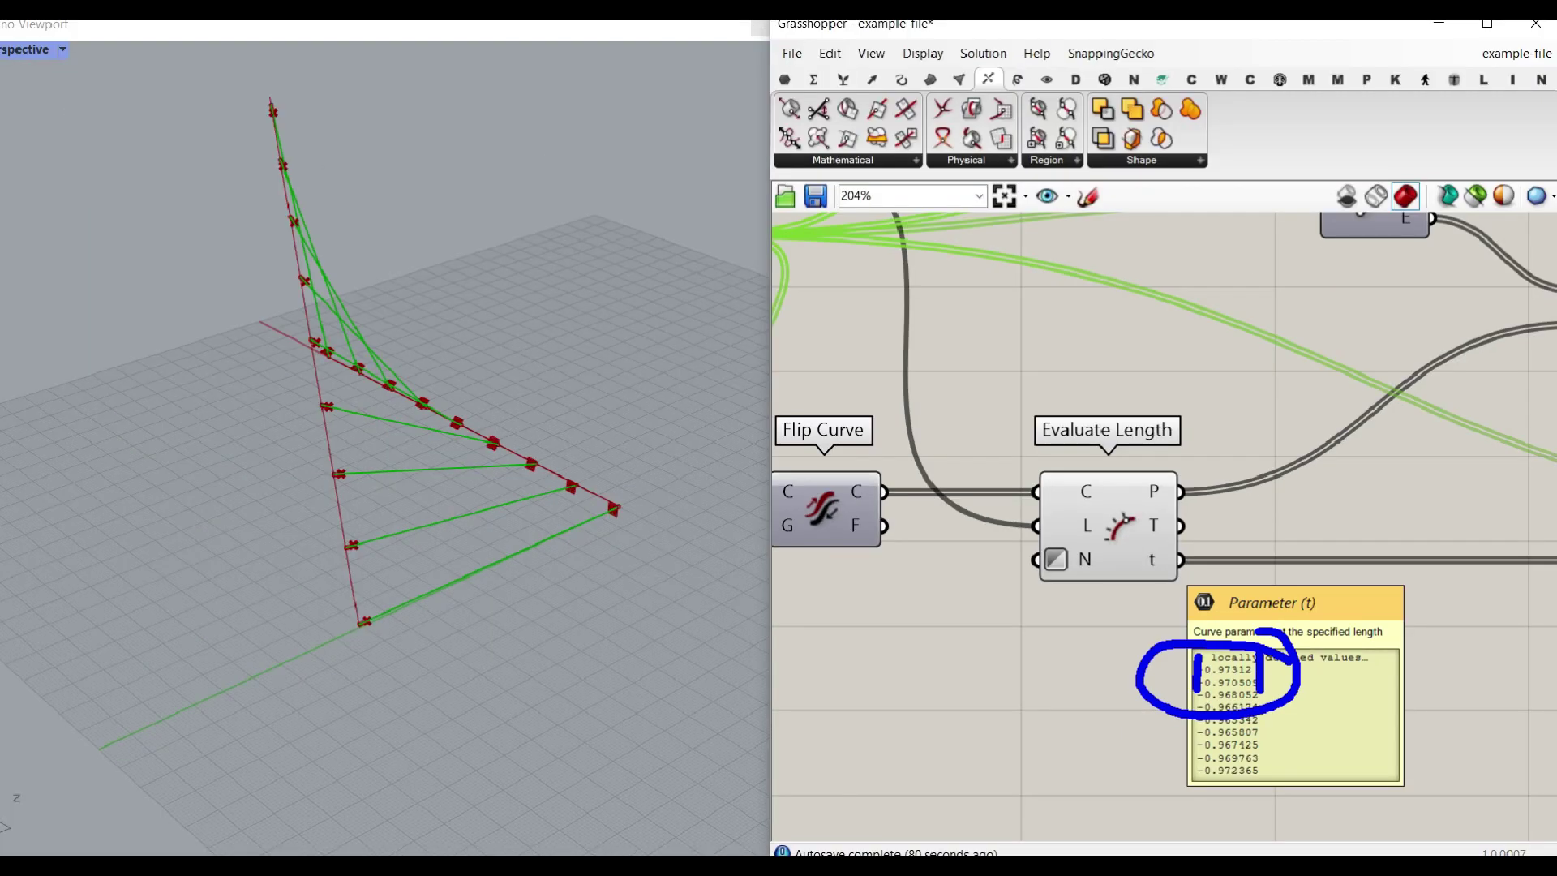
Step: Move the Absolute component farther from the second Perp Frame and turn on that Perp Frame's preview
{"action": "right_click_drag", "start_coordinate": [1379, 566], "coordinate": [891, 564]}
{"action": "left_click_drag", "start_coordinate": [1133, 560], "coordinate": [1045, 559]}
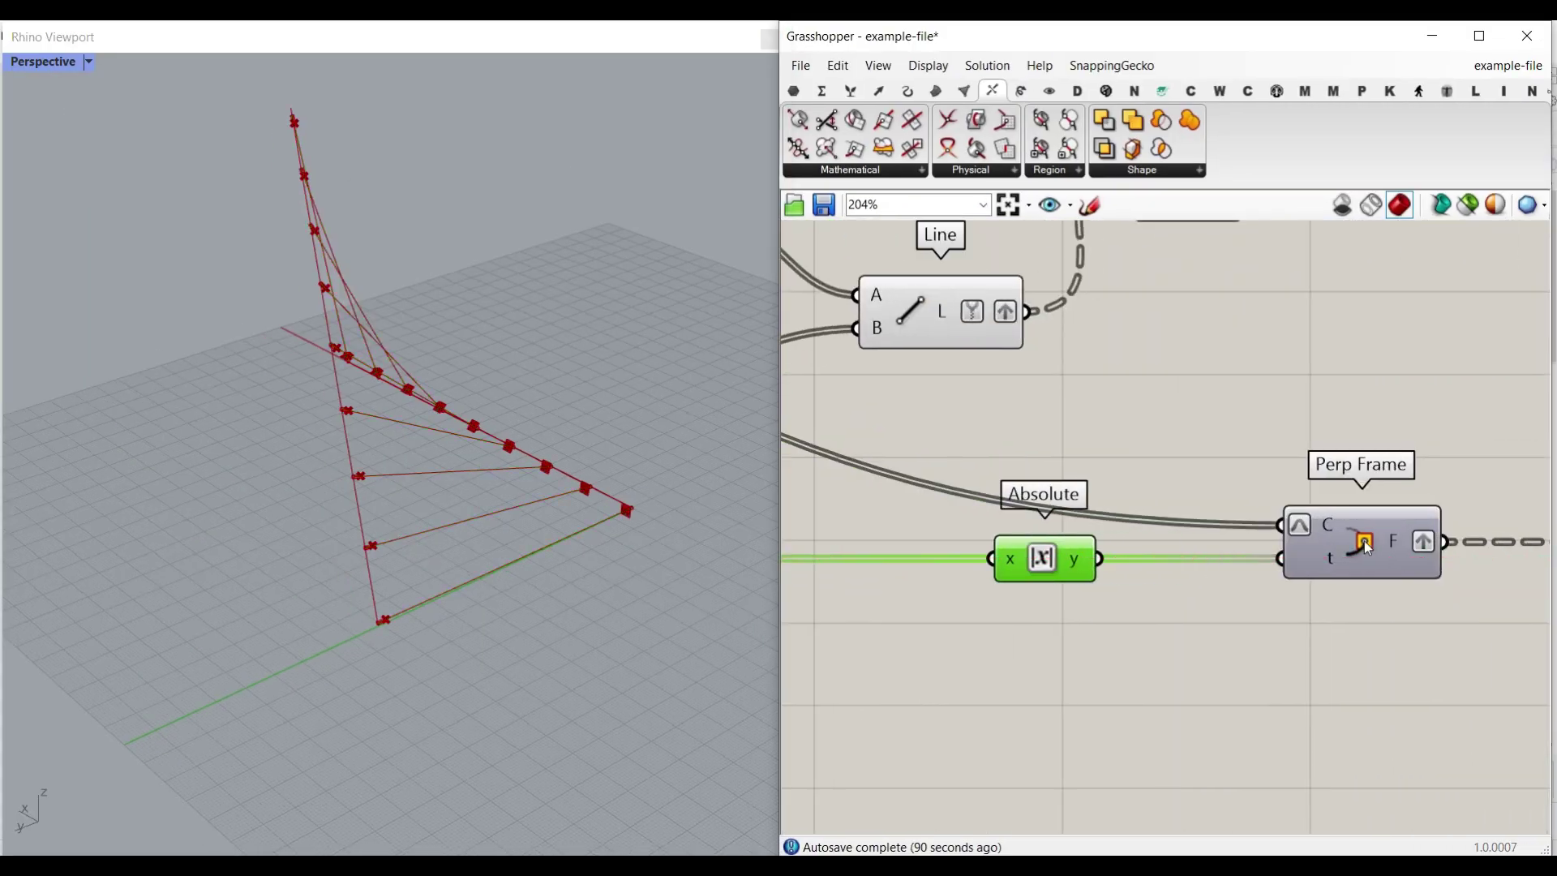
{"action": "right_click", "coordinate": [1364, 544]}
{"action": "left_click", "coordinate": [1379, 568]}
{"action": "right_click_drag", "start_coordinate": [558, 582], "coordinate": [251, 465]}
{"action": "scroll", "coordinate": [251, 466], "scroll_direction": "up", "scroll_amount": 6}
{"action": "scroll", "coordinate": [251, 466], "scroll_direction": "up", "scroll_amount": 5}
Step: Turn on the preview of the Plane Surface component and view the surface at a pipe's end
{"action": "scroll", "coordinate": [1399, 524], "scroll_direction": "down", "scroll_amount": 4}
{"action": "scroll", "coordinate": [1379, 503], "scroll_direction": "up", "scroll_amount": 6}
{"action": "right_click", "coordinate": [1288, 494]}
{"action": "left_click", "coordinate": [1310, 522]}
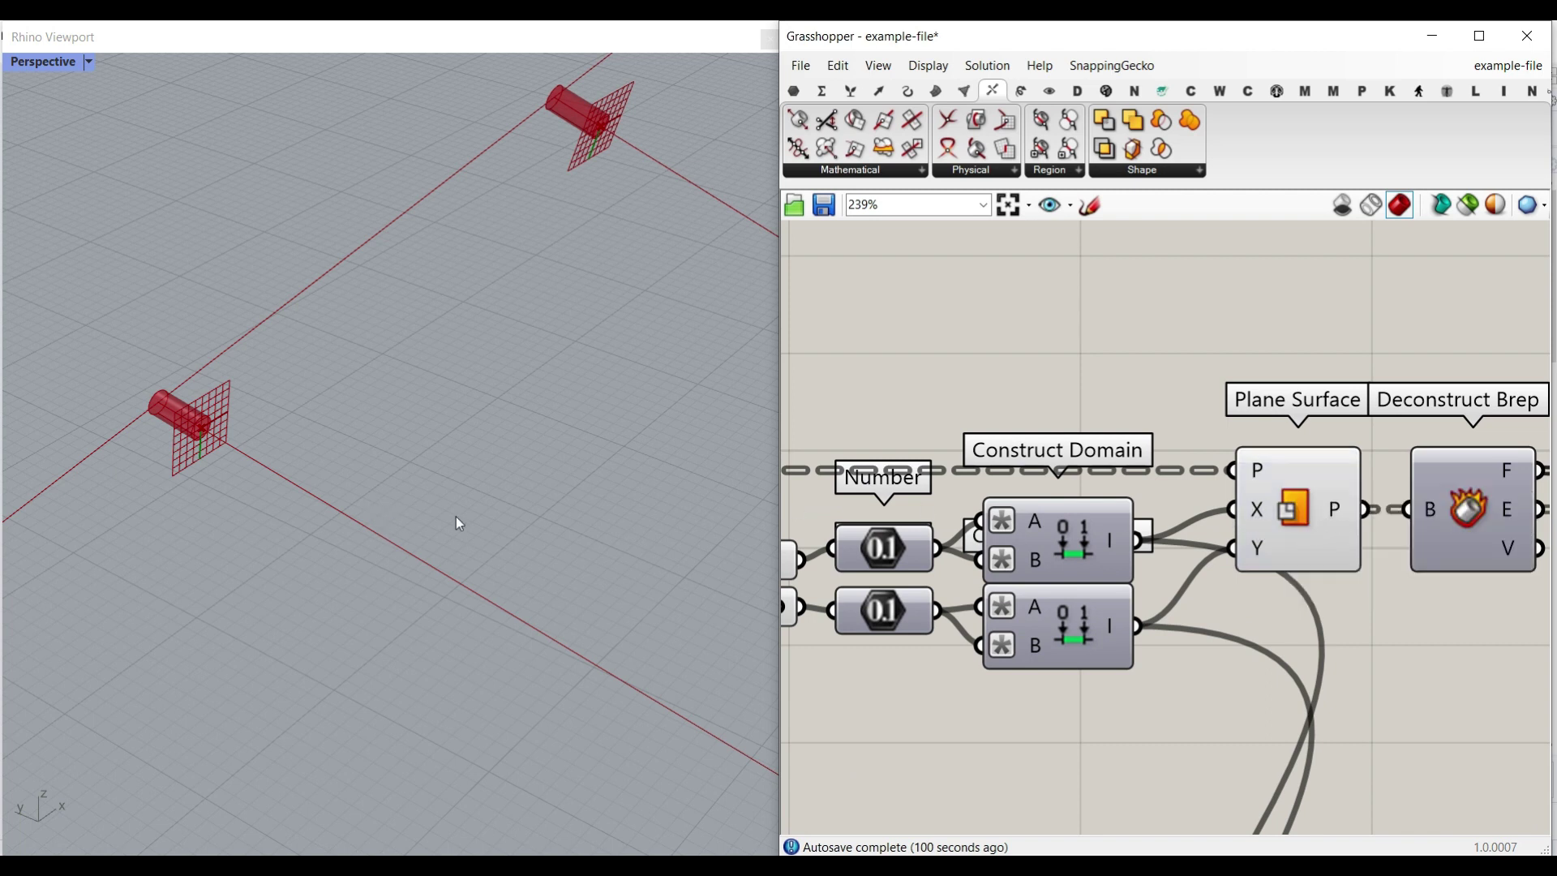
{"action": "scroll", "coordinate": [454, 521], "scroll_direction": "down", "scroll_amount": 10}
{"action": "right_click_drag", "start_coordinate": [450, 525], "coordinate": [285, 389], "text": "shift"}
{"action": "scroll", "coordinate": [478, 551], "scroll_direction": "up", "scroll_amount": 10}
{"action": "scroll", "coordinate": [503, 591], "scroll_direction": "up", "scroll_amount": 3}
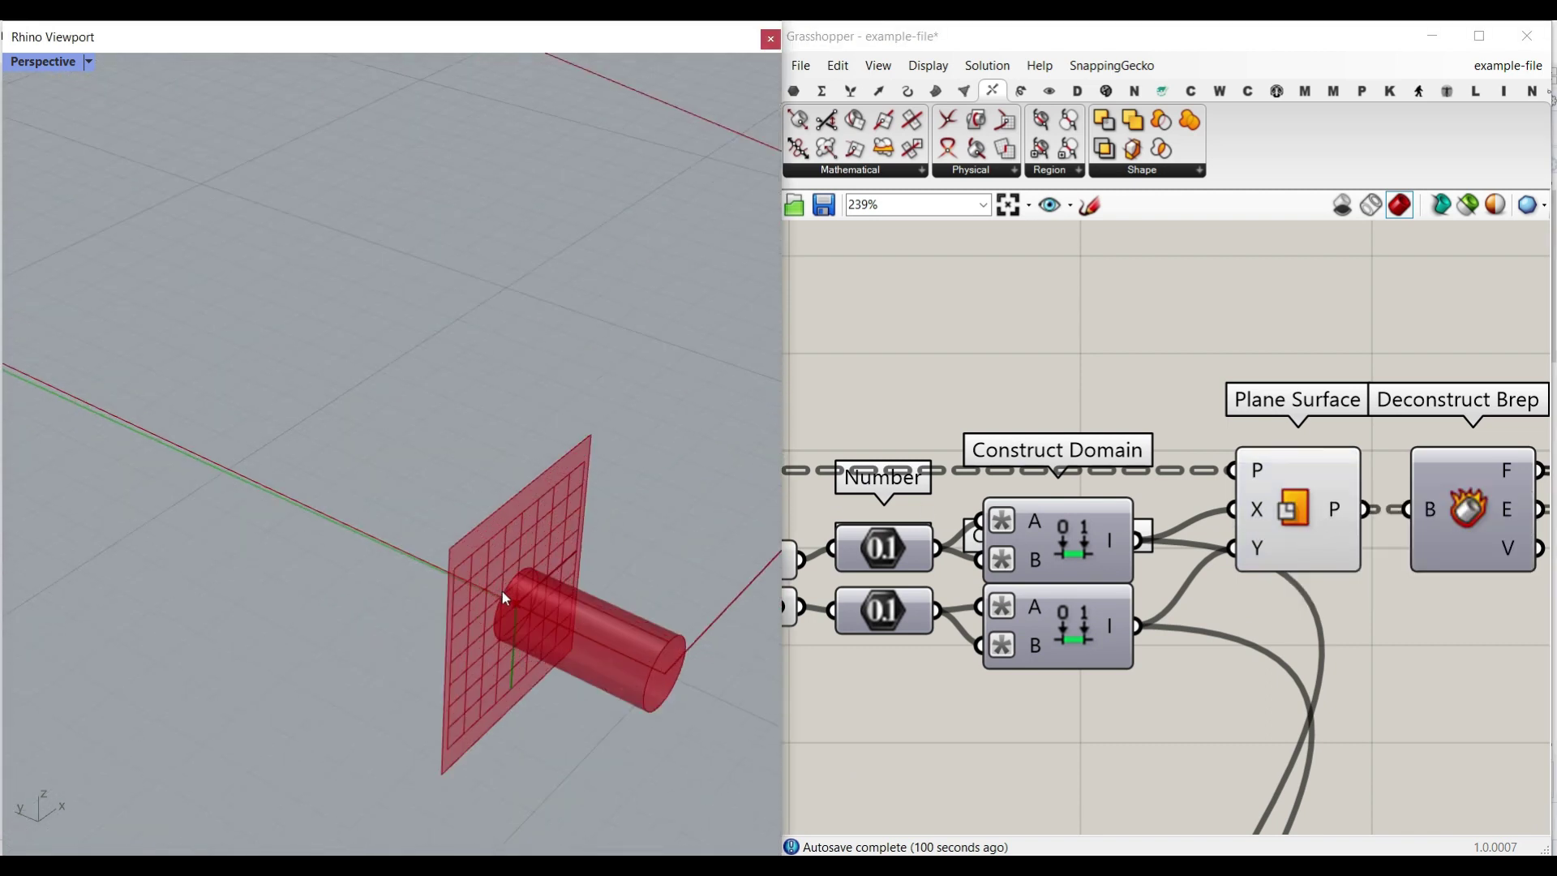
Step: Read the expressions on the A and B inputs of the first Construct Domain component
{"action": "right_click_drag", "start_coordinate": [1050, 578], "coordinate": [1307, 537]}
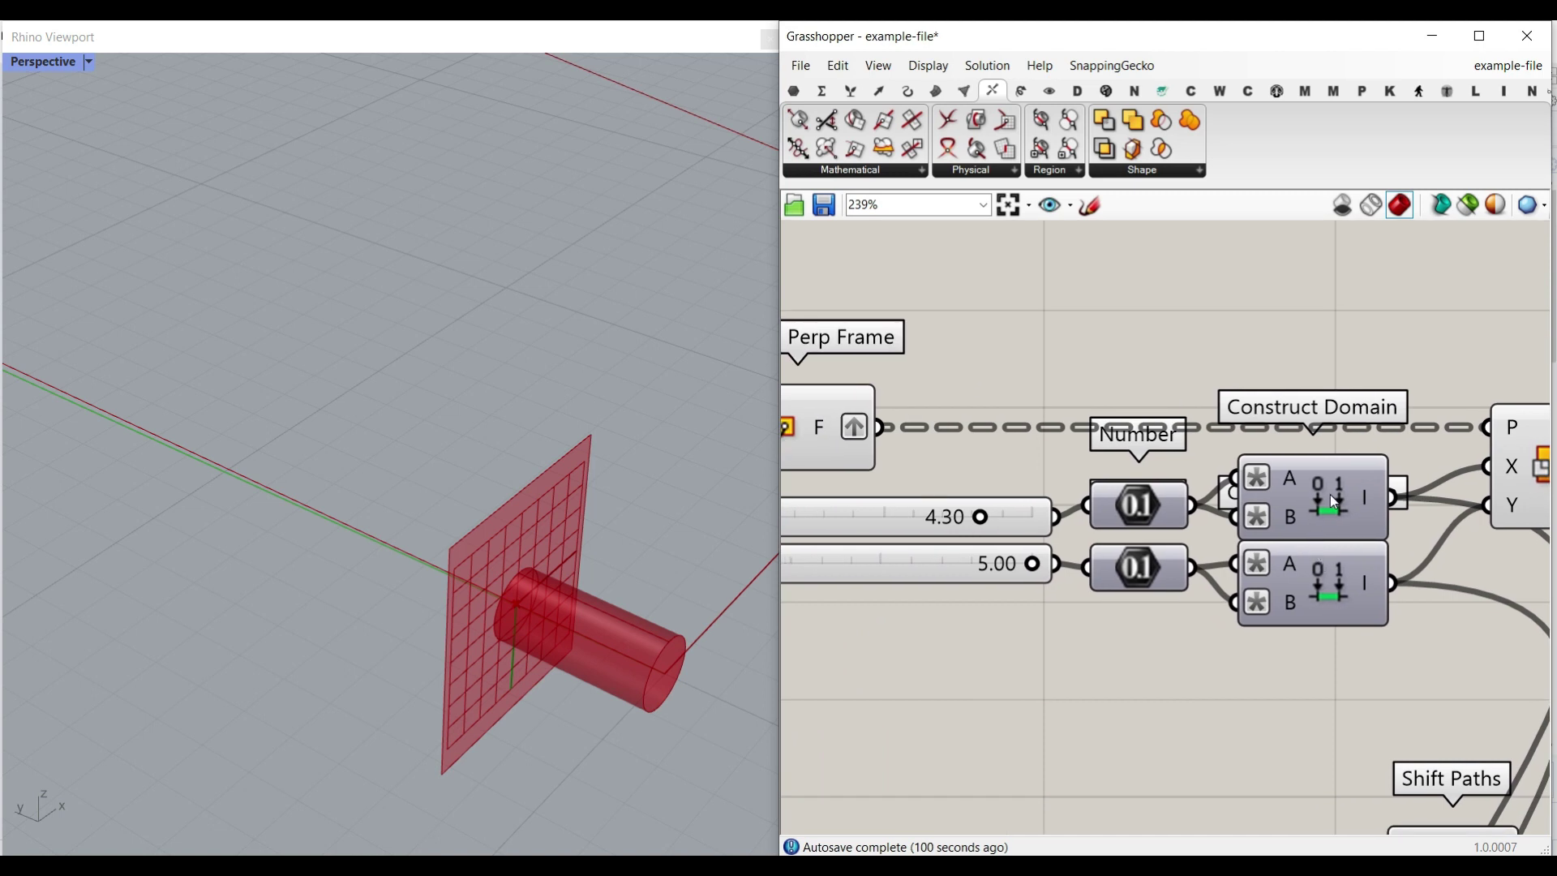
{"action": "mouse_move", "coordinate": [1264, 481]}
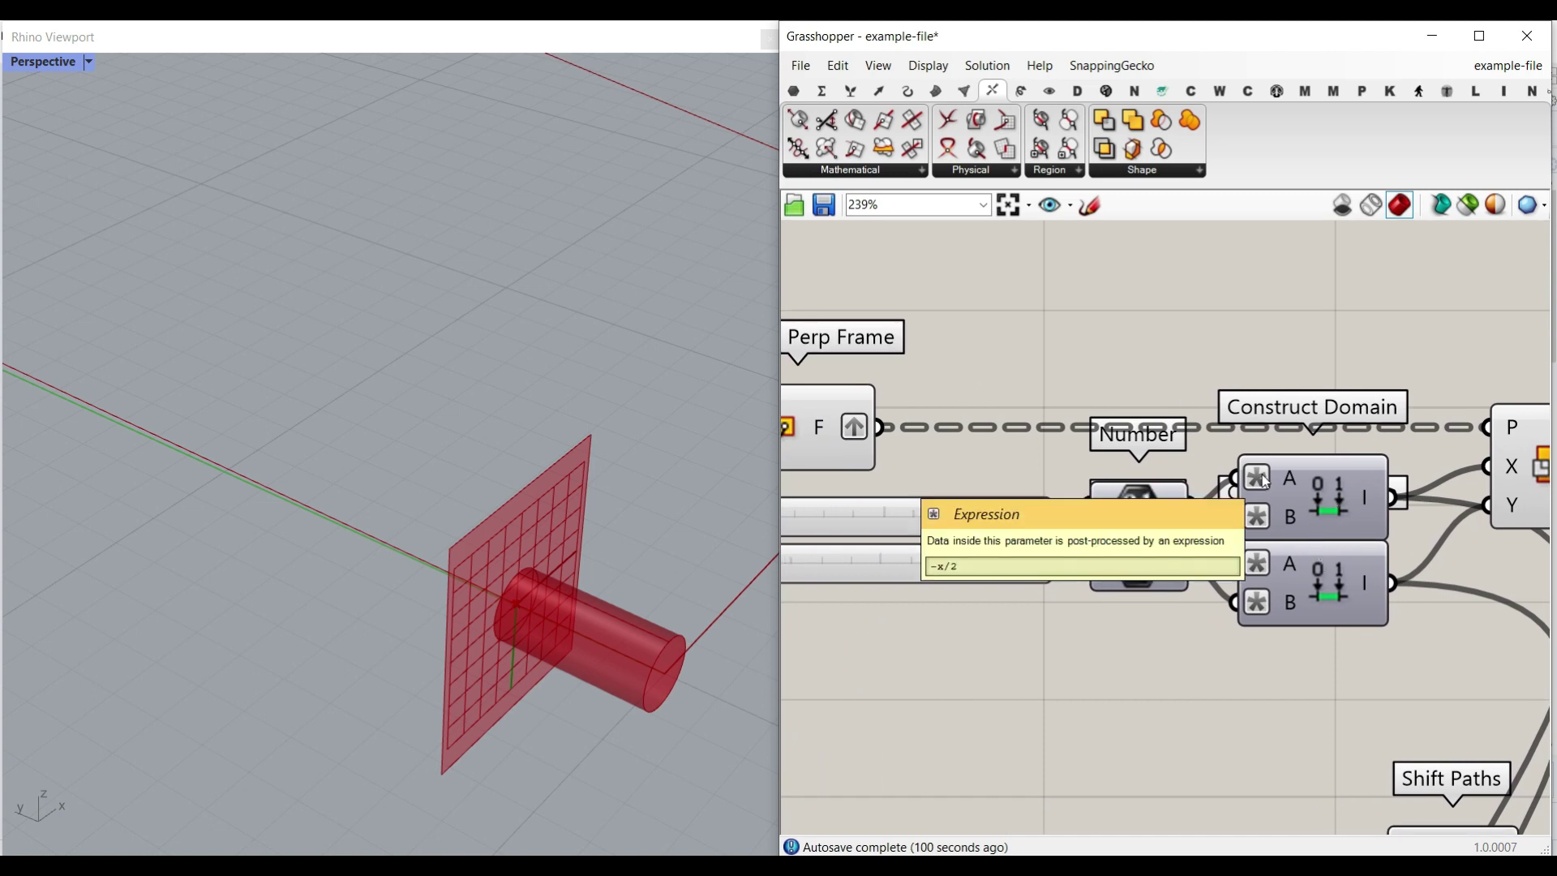
{"action": "mouse_move", "coordinate": [1267, 527]}
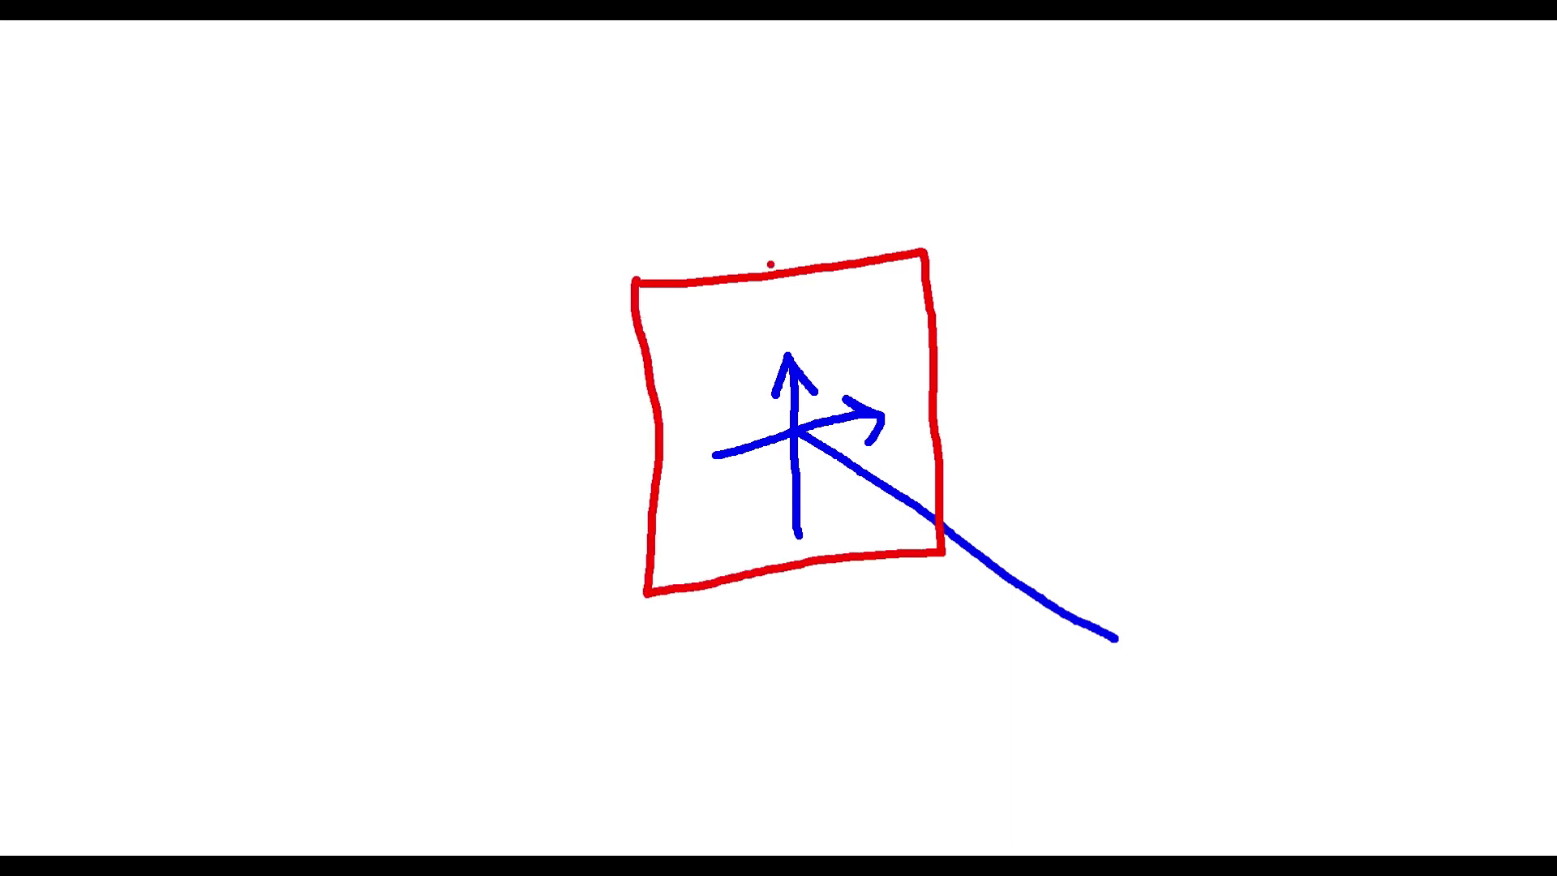
{"action": "left_click_drag", "start_coordinate": [744, 205], "coordinate": [641, 217]}
{"action": "mouse_move", "coordinate": [655, 201]}
{"action": "left_mouse_down"}
{"action": "mouse_move", "coordinate": [635, 227]}
{"action": "mouse_move", "coordinate": [669, 242]}
{"action": "left_mouse_up"}
{"action": "left_click_drag", "start_coordinate": [728, 457], "coordinate": [634, 470]}
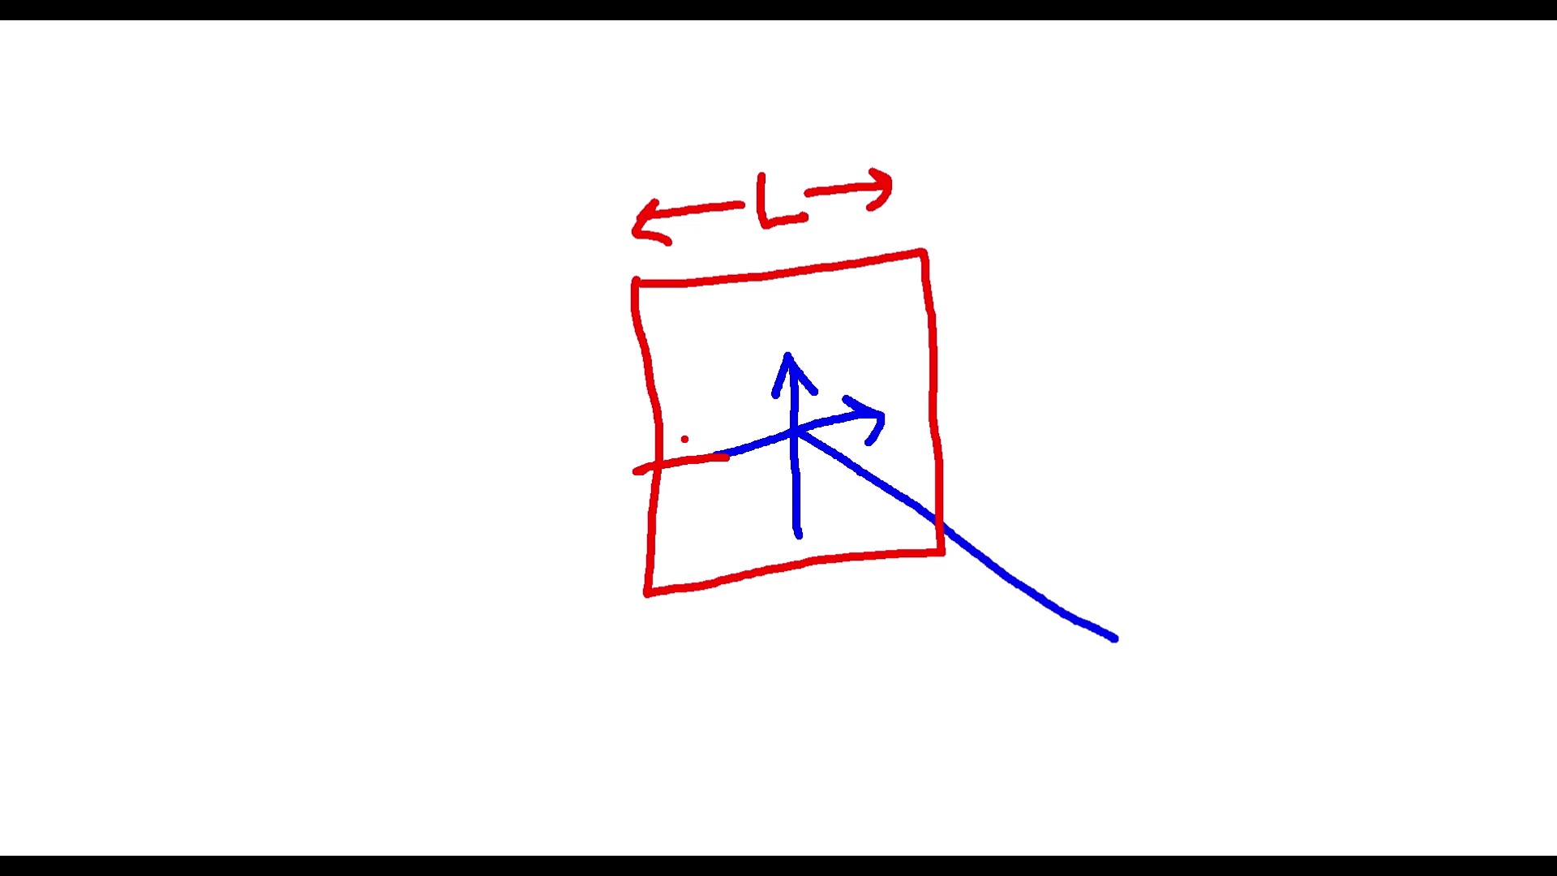
{"action": "mouse_move", "coordinate": [538, 407]}
{"action": "left_mouse_down"}
{"action": "mouse_move", "coordinate": [598, 458]}
{"action": "mouse_move", "coordinate": [605, 523]}
{"action": "left_mouse_up"}
{"action": "left_click_drag", "start_coordinate": [976, 392], "coordinate": [1007, 388]}
{"action": "mouse_move", "coordinate": [957, 411]}
{"action": "left_mouse_down"}
{"action": "mouse_move", "coordinate": [1010, 407]}
{"action": "mouse_move", "coordinate": [982, 475]}
{"action": "mouse_move", "coordinate": [1035, 478]}
{"action": "left_mouse_up"}
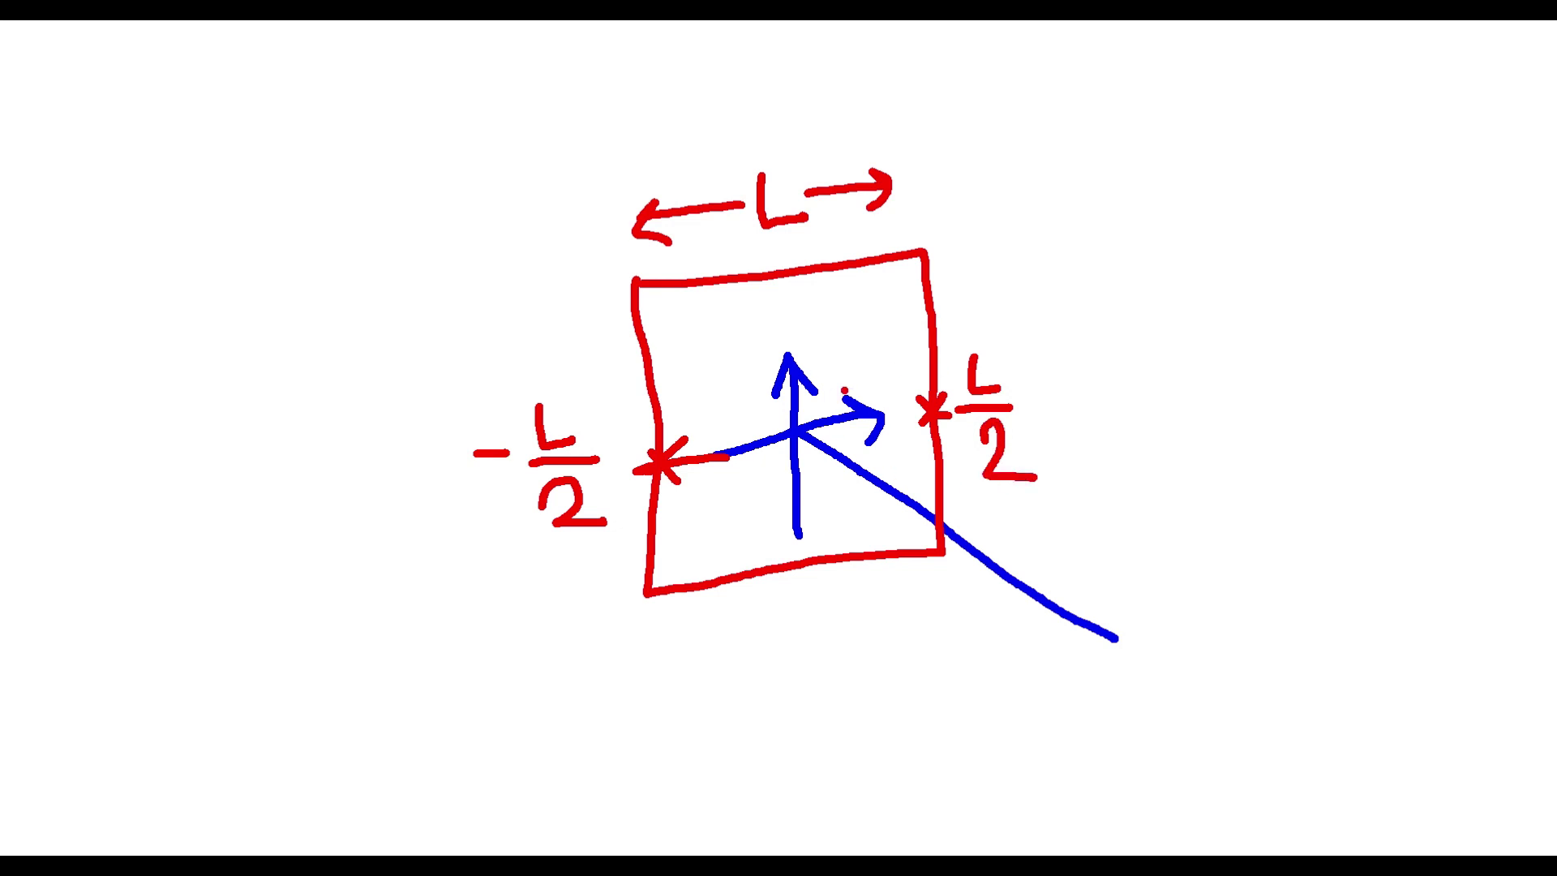
{"action": "mouse_move", "coordinate": [1072, 332]}
{"action": "left_mouse_down"}
{"action": "mouse_move", "coordinate": [1097, 347]}
{"action": "mouse_move", "coordinate": [1122, 334]}
{"action": "left_mouse_up"}
{"action": "mouse_move", "coordinate": [1029, 253]}
{"action": "left_mouse_down"}
{"action": "mouse_move", "coordinate": [1061, 550]}
{"action": "mouse_move", "coordinate": [1075, 485]}
{"action": "mouse_move", "coordinate": [1030, 289]}
{"action": "left_mouse_up"}
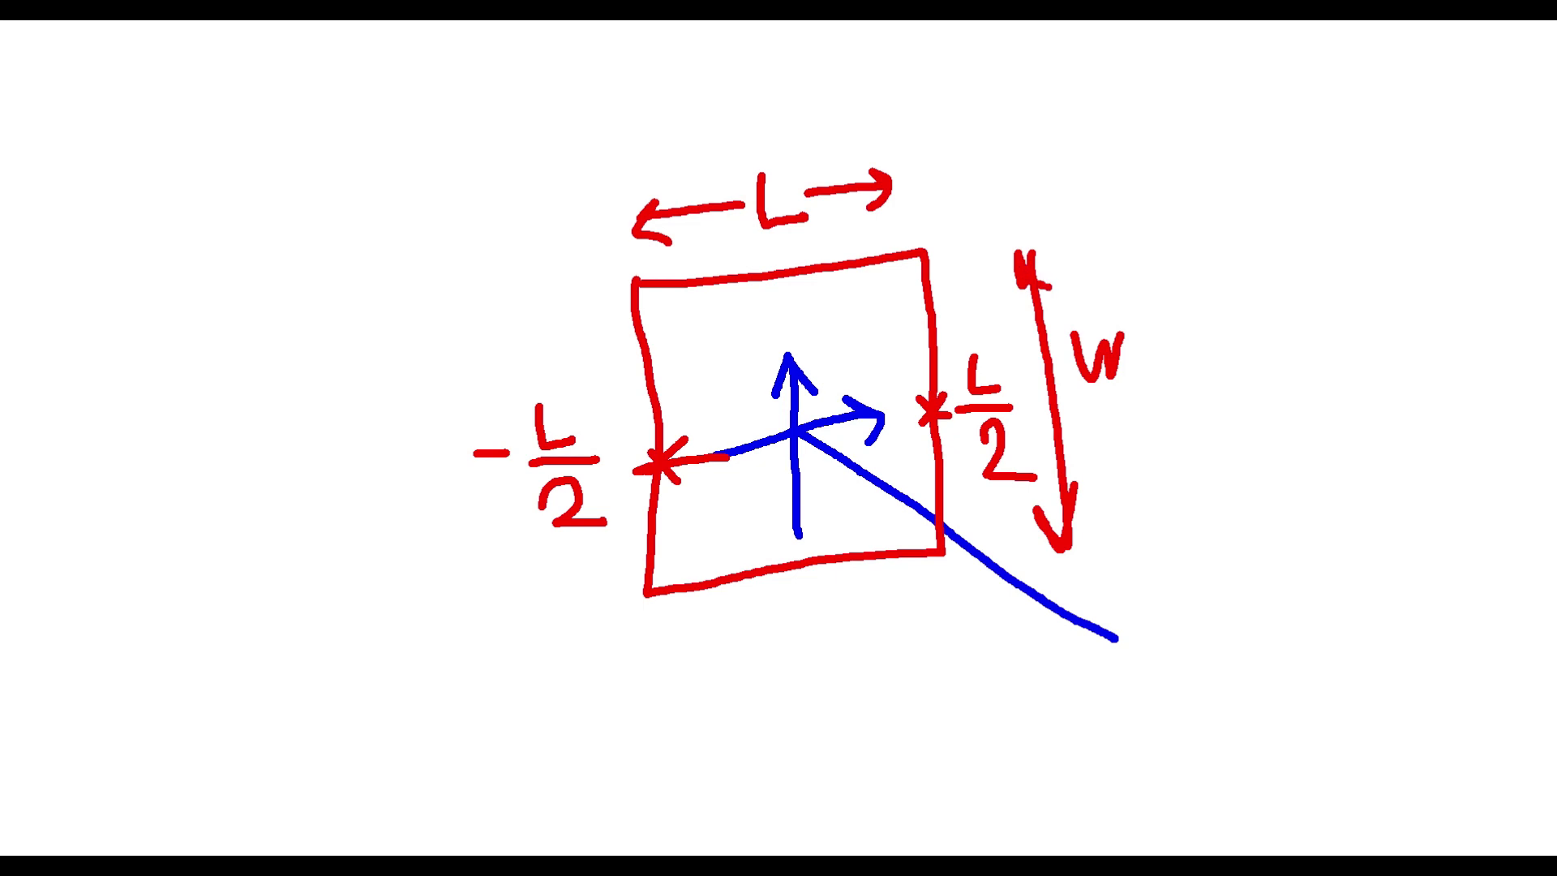
{"action": "left_click_drag", "start_coordinate": [1050, 311], "coordinate": [1059, 325]}
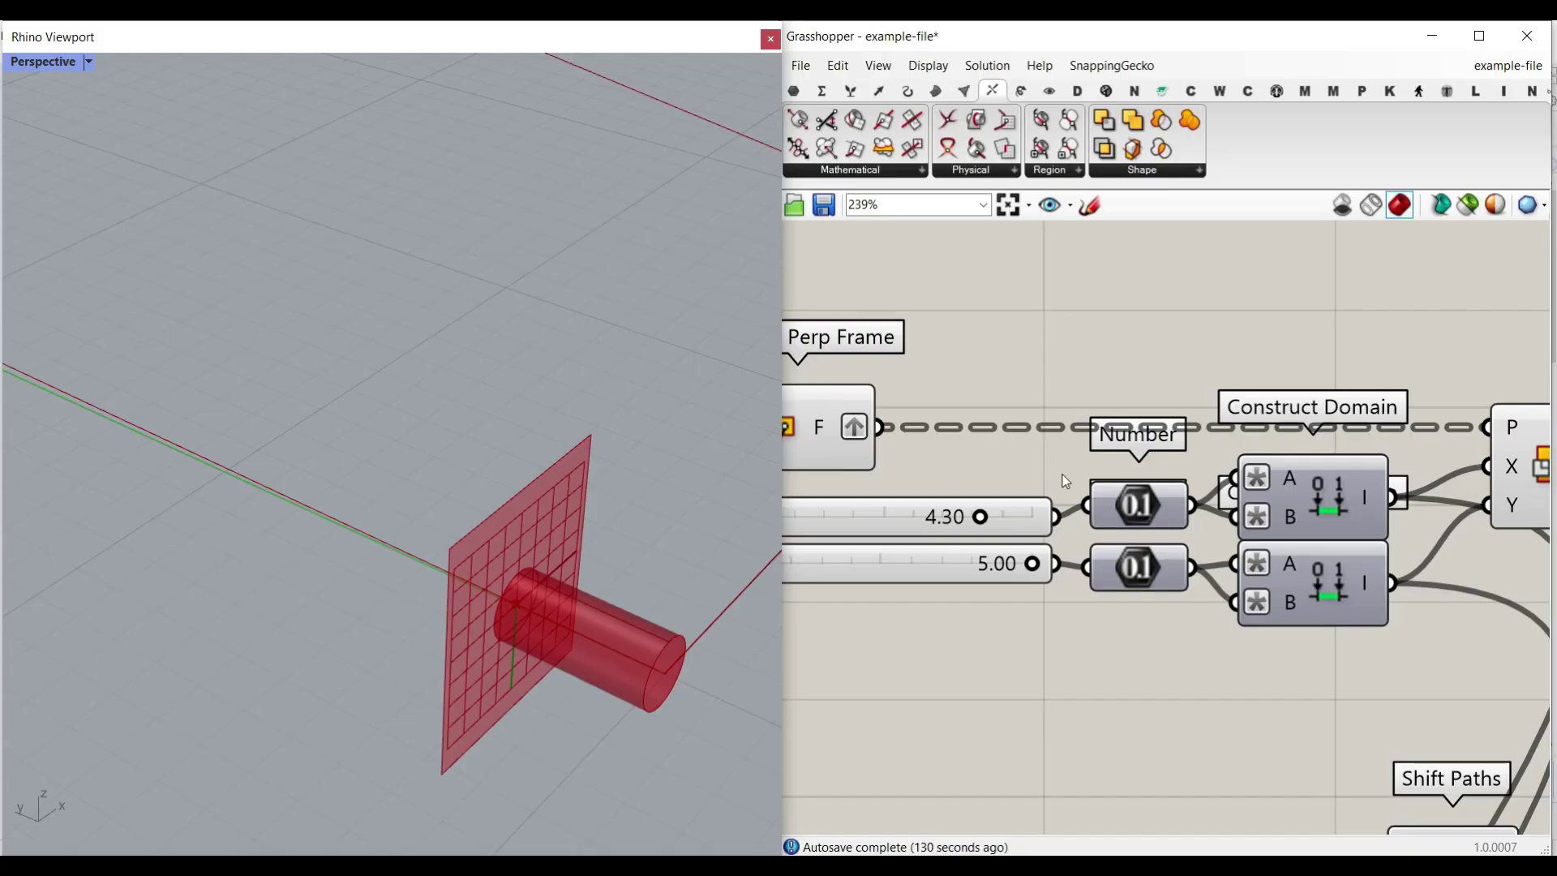
Step: Check the Construct Domain input expression again and trace the Number parameters back to the W and H sliders
{"action": "right_click_drag", "start_coordinate": [1062, 475], "coordinate": [896, 474]}
{"action": "scroll", "coordinate": [1158, 474], "scroll_direction": "up", "scroll_amount": 2}
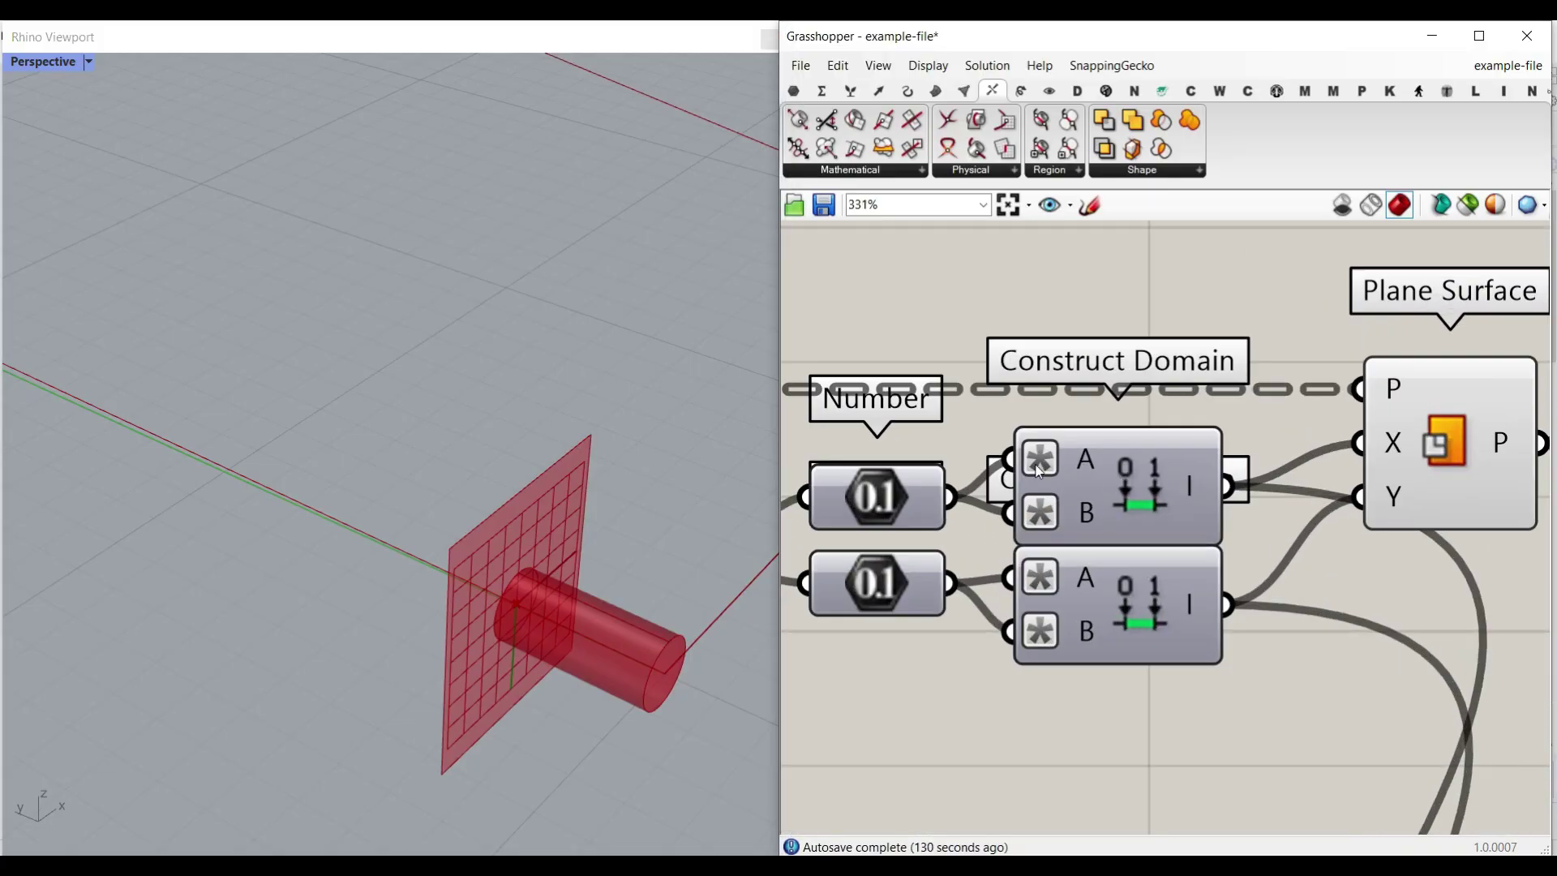
{"action": "mouse_move", "coordinate": [1039, 470]}
{"action": "right_click_drag", "start_coordinate": [1042, 531], "coordinate": [1469, 535]}
{"action": "scroll", "coordinate": [1063, 537], "scroll_direction": "down", "scroll_amount": 3}
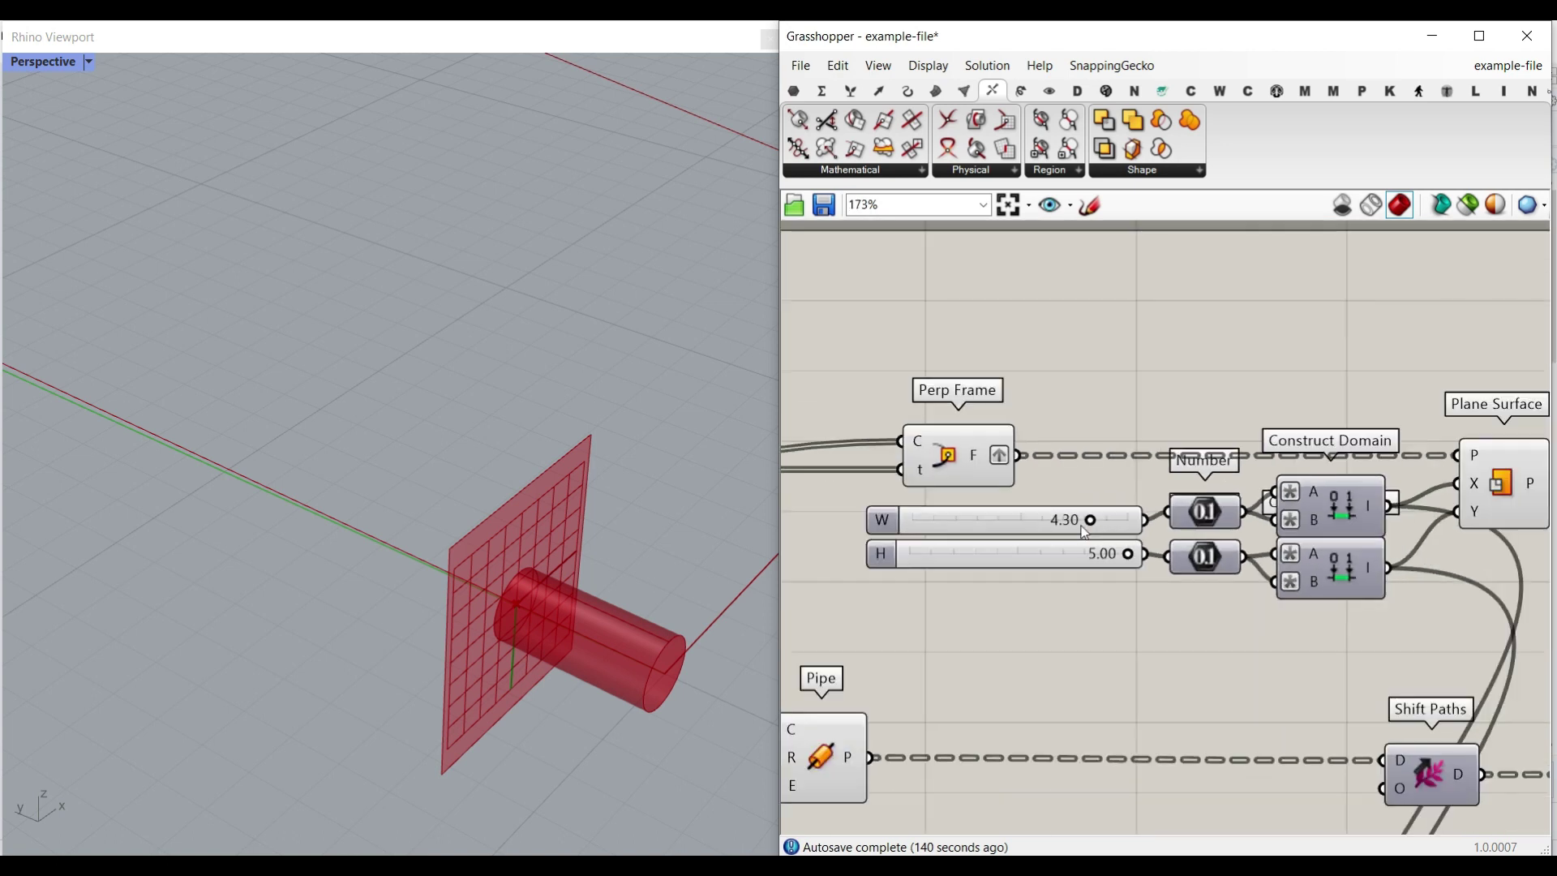
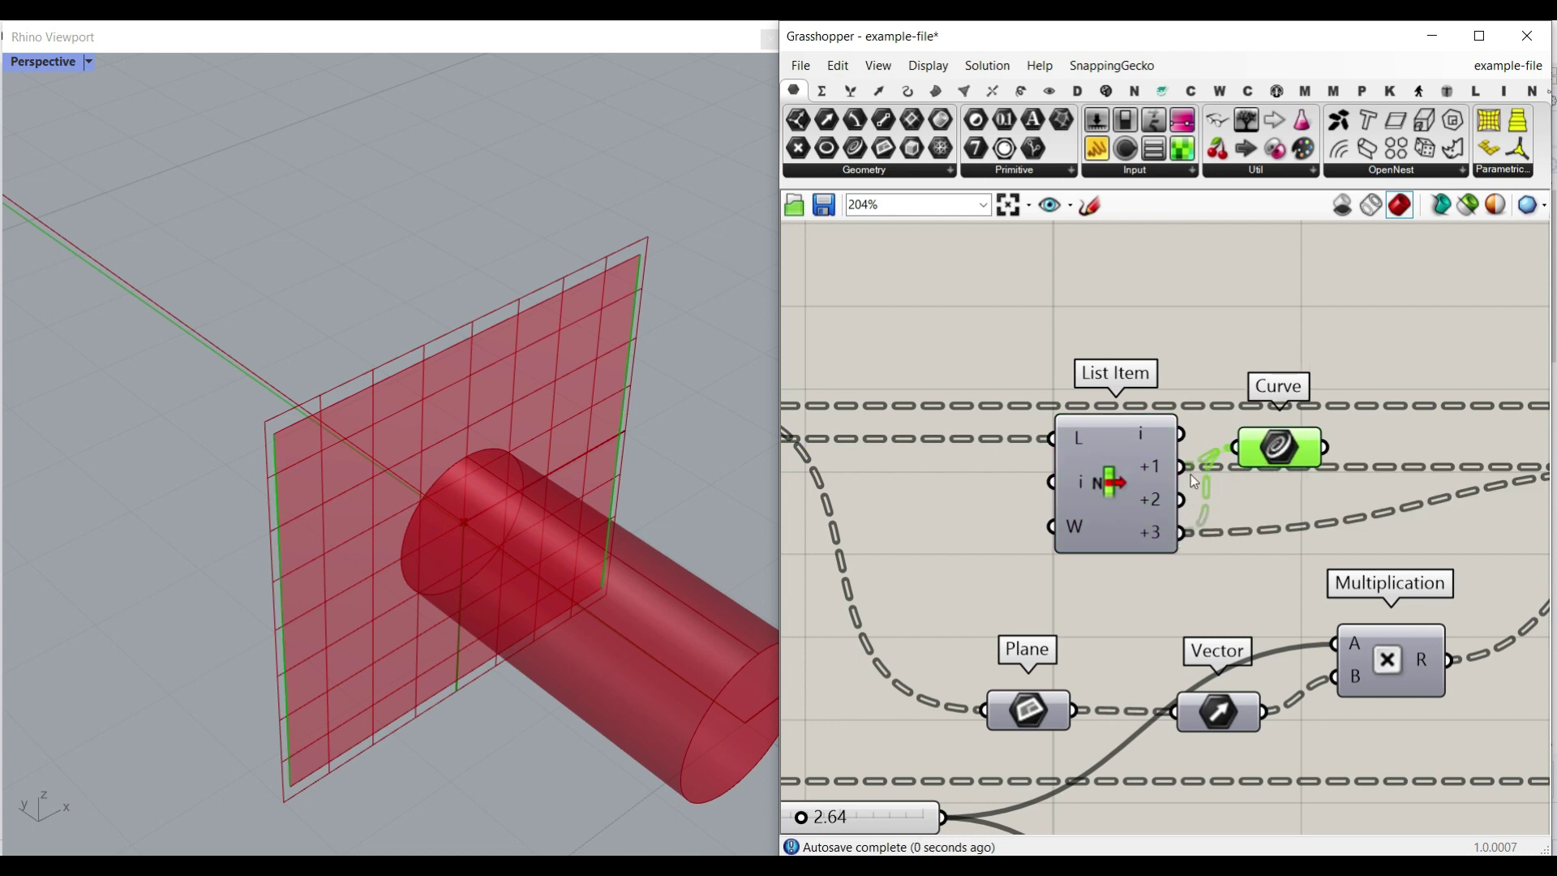
Step: Turn off the preview of the Plane Surface component connected to Deconstruct Brep
{"action": "right_click_drag", "start_coordinate": [1140, 519], "coordinate": [1259, 492]}
{"action": "scroll", "coordinate": [1259, 492], "scroll_direction": "down", "scroll_amount": 2}
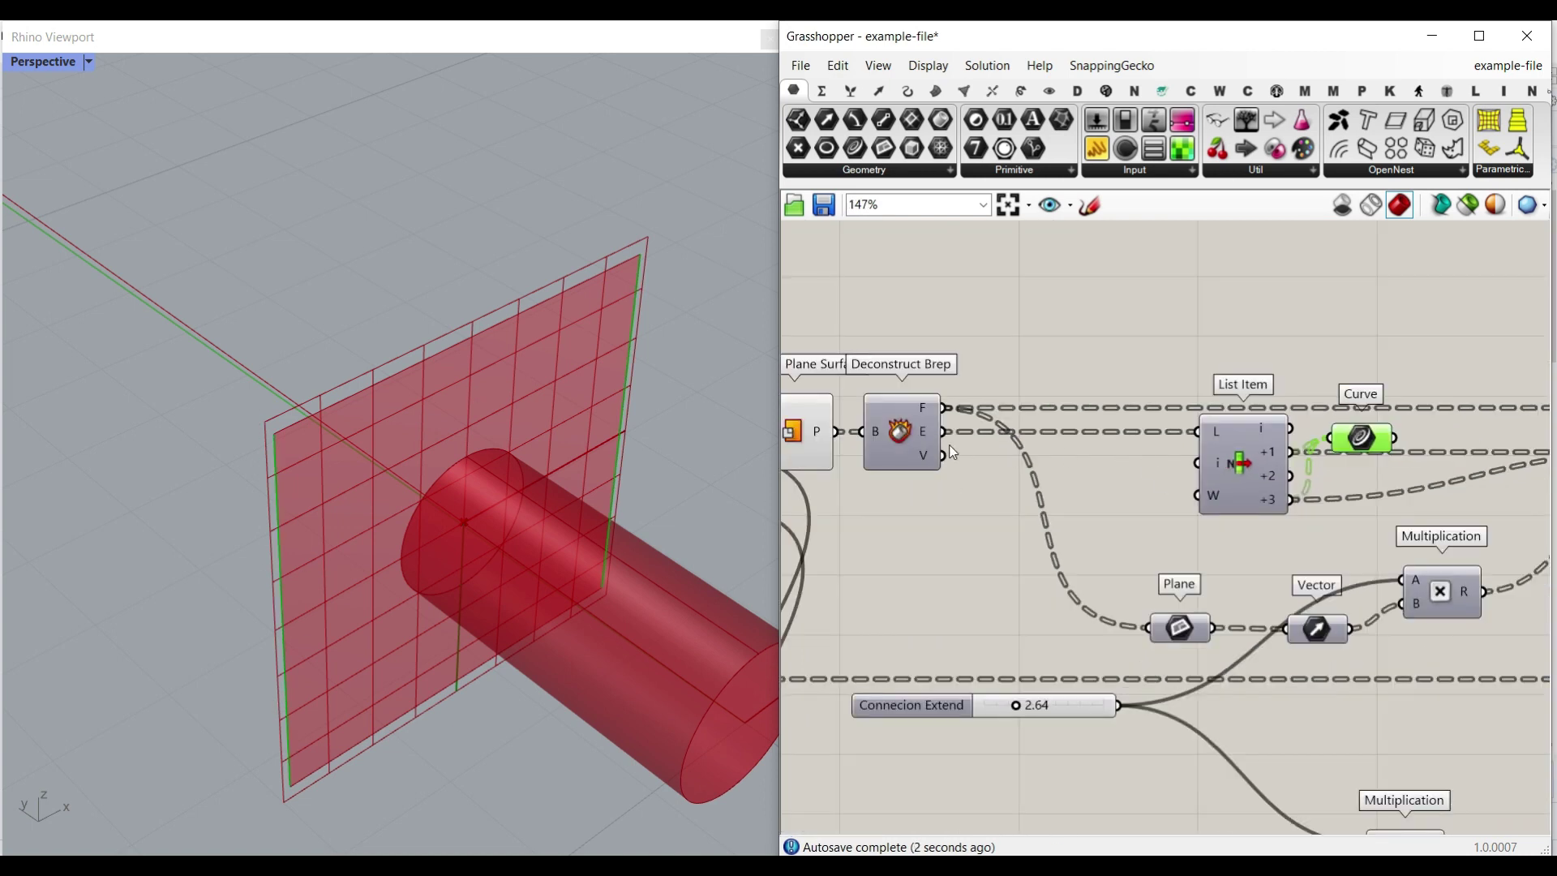
{"action": "right_click_drag", "start_coordinate": [979, 451], "coordinate": [1047, 435]}
{"action": "right_click", "coordinate": [849, 409]}
{"action": "left_click", "coordinate": [902, 443]}
Step: Turn off the preview of the Perp Frame component and turn the Plane Surface preview back on
{"action": "right_click_drag", "start_coordinate": [931, 483], "coordinate": [1460, 478]}
{"action": "right_click", "coordinate": [921, 375]}
{"action": "left_click", "coordinate": [925, 414]}
{"action": "right_click_drag", "start_coordinate": [1410, 418], "coordinate": [1096, 411]}
{"action": "right_click", "coordinate": [1078, 390]}
{"action": "left_click", "coordinate": [1085, 426]}
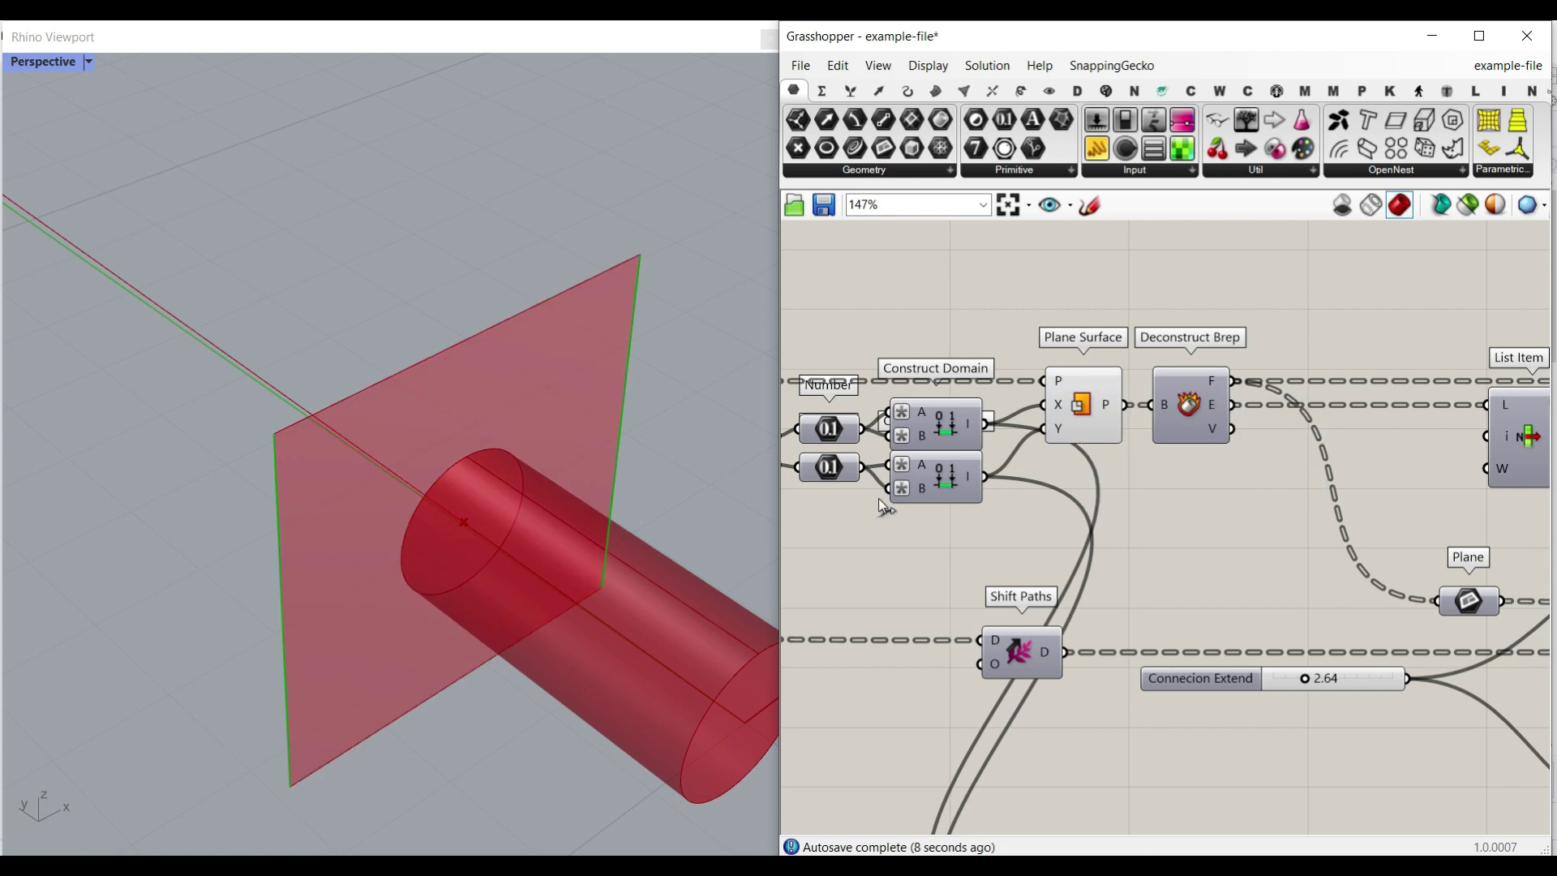
Step: Delete the Curve parameter attached to List Item, then show the Extrude component's preview and move it closer to List Item
{"action": "right_click_drag", "start_coordinate": [1298, 461], "coordinate": [1046, 432]}
{"action": "right_click_drag", "start_coordinate": [1516, 417], "coordinate": [1111, 474]}
{"action": "key", "text": "Delete"}
{"action": "left_click_drag", "start_coordinate": [1326, 464], "coordinate": [1247, 464]}
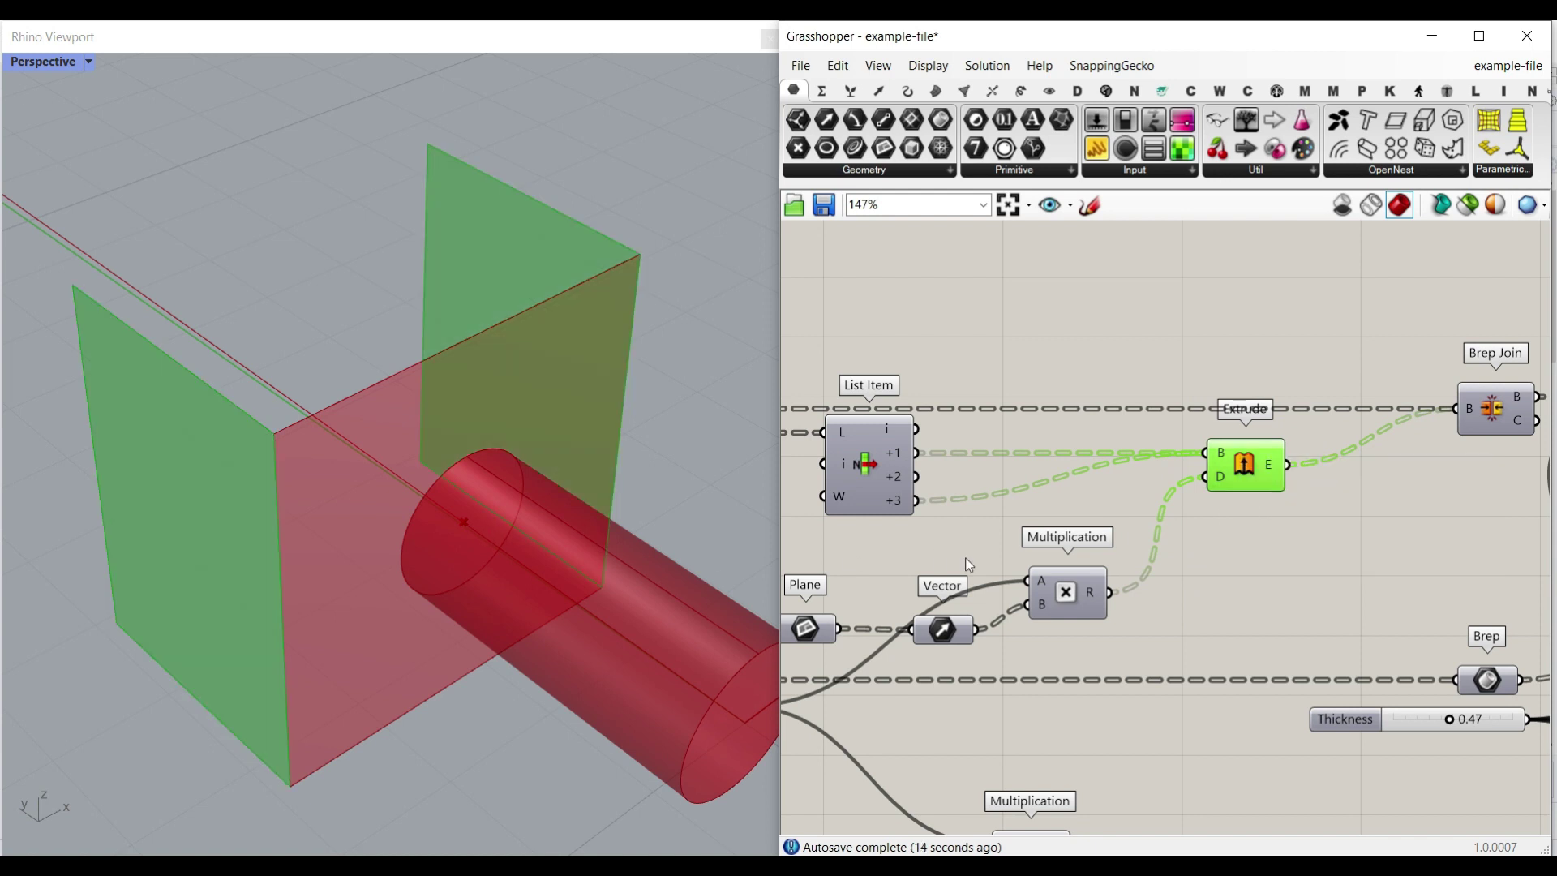
Step: Connect the P output of Plane Surface to the Plane parameter in place of the Deconstruct Brep faces
{"action": "right_click_drag", "start_coordinate": [1067, 589], "coordinate": [1215, 554]}
{"action": "right_click_drag", "start_coordinate": [823, 478], "coordinate": [1093, 468]}
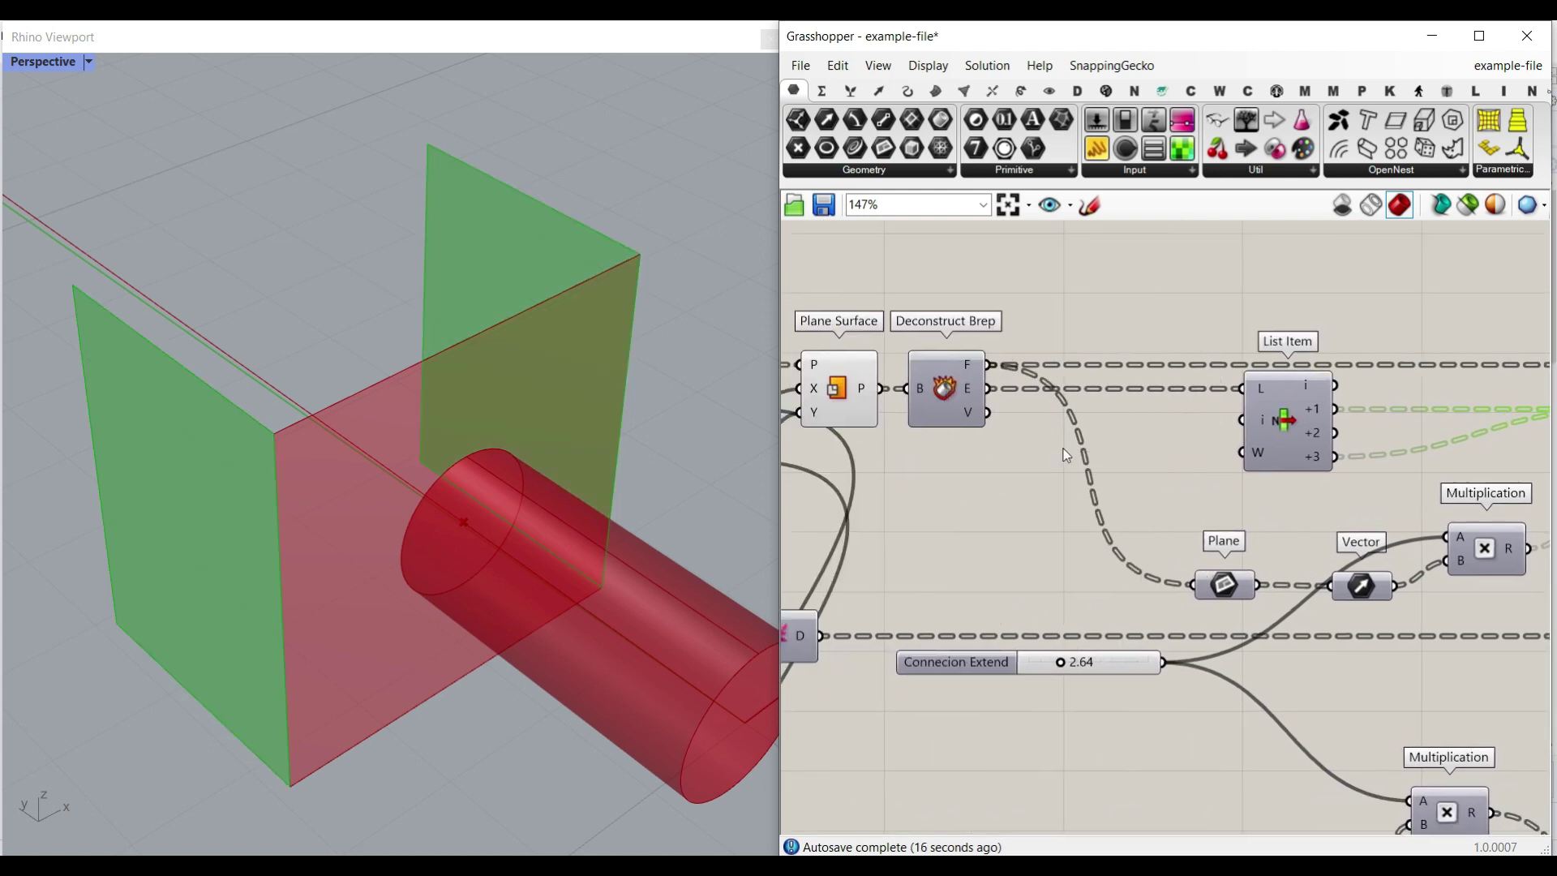
{"action": "scroll", "coordinate": [1021, 397], "scroll_direction": "up", "scroll_amount": 2}
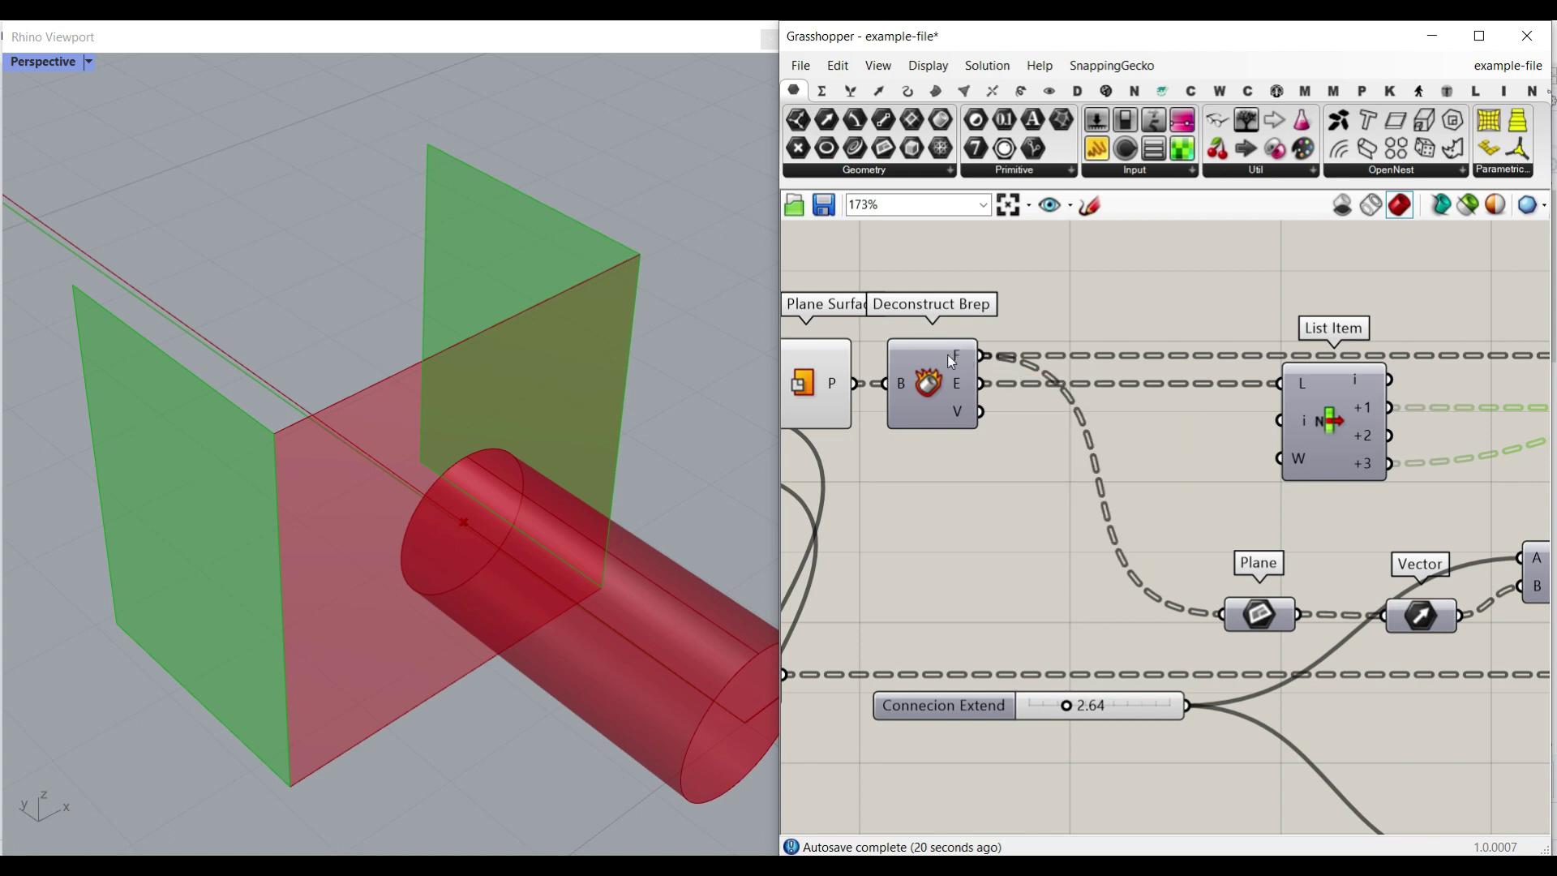
{"action": "mouse_move", "coordinate": [965, 362]}
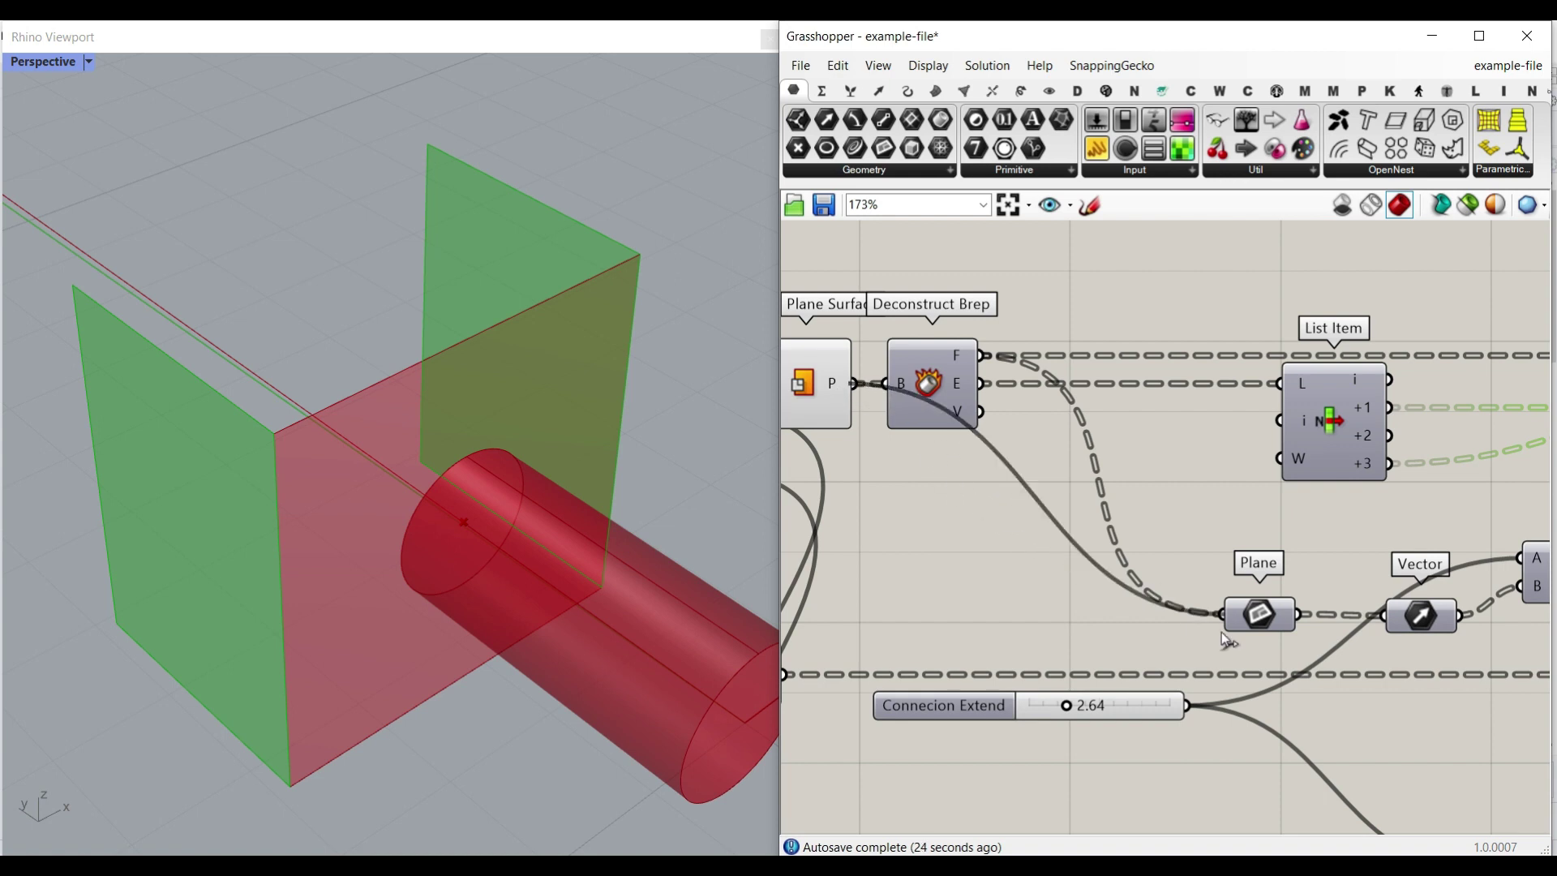
Step: Move the Vector parameter closer to the Plane parameter that feeds it
{"action": "right_click_drag", "start_coordinate": [1393, 618], "coordinate": [1132, 566]}
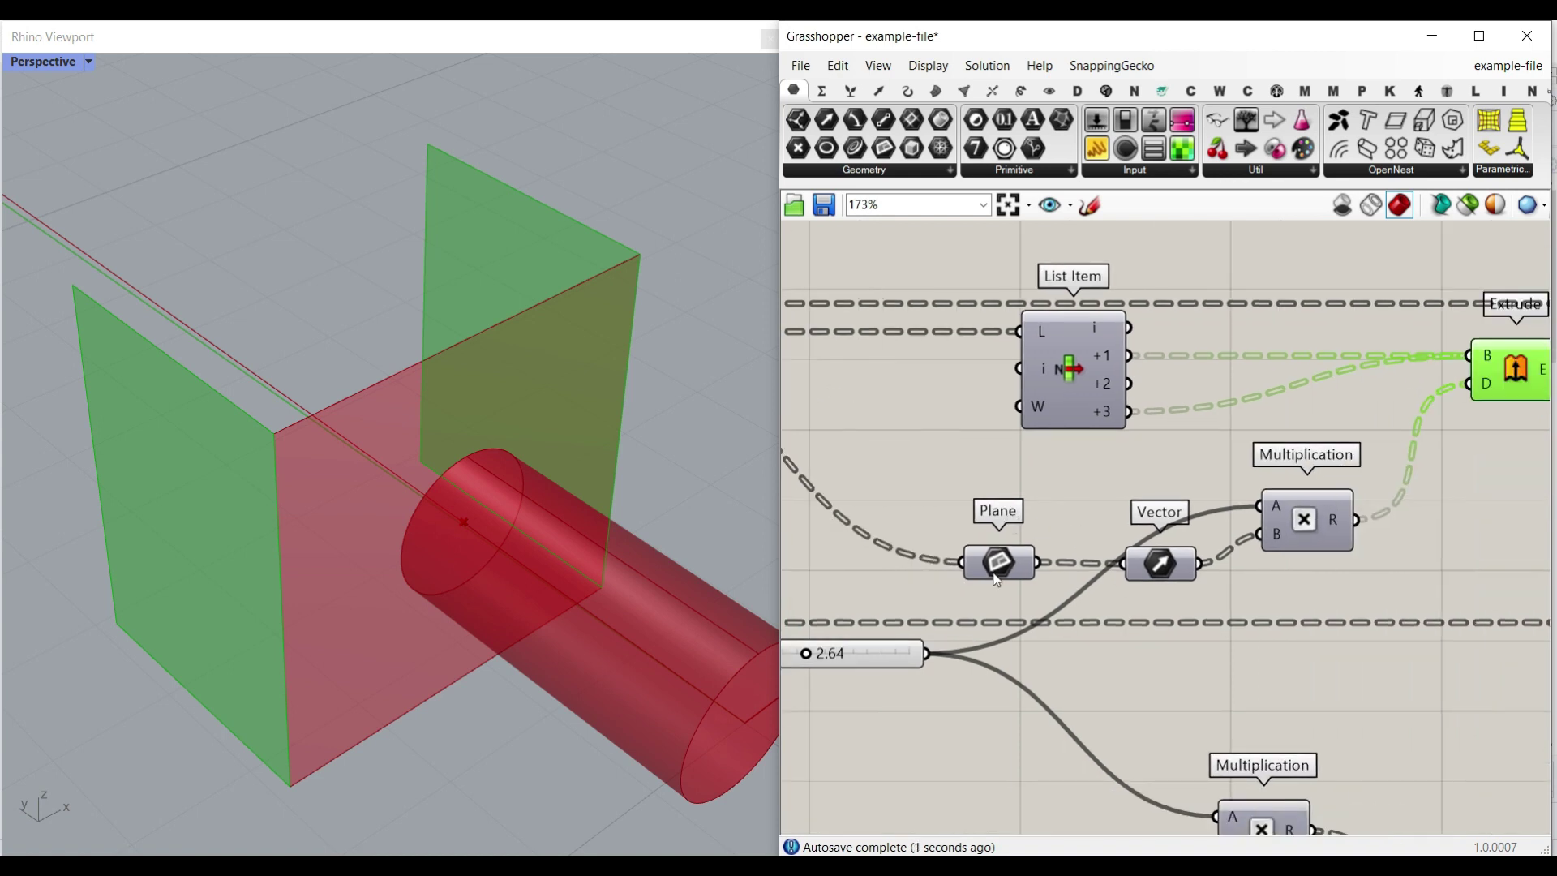
{"action": "scroll", "coordinate": [1151, 571], "scroll_direction": "up", "scroll_amount": 3}
{"action": "left_click_drag", "start_coordinate": [1158, 570], "coordinate": [1111, 574]}
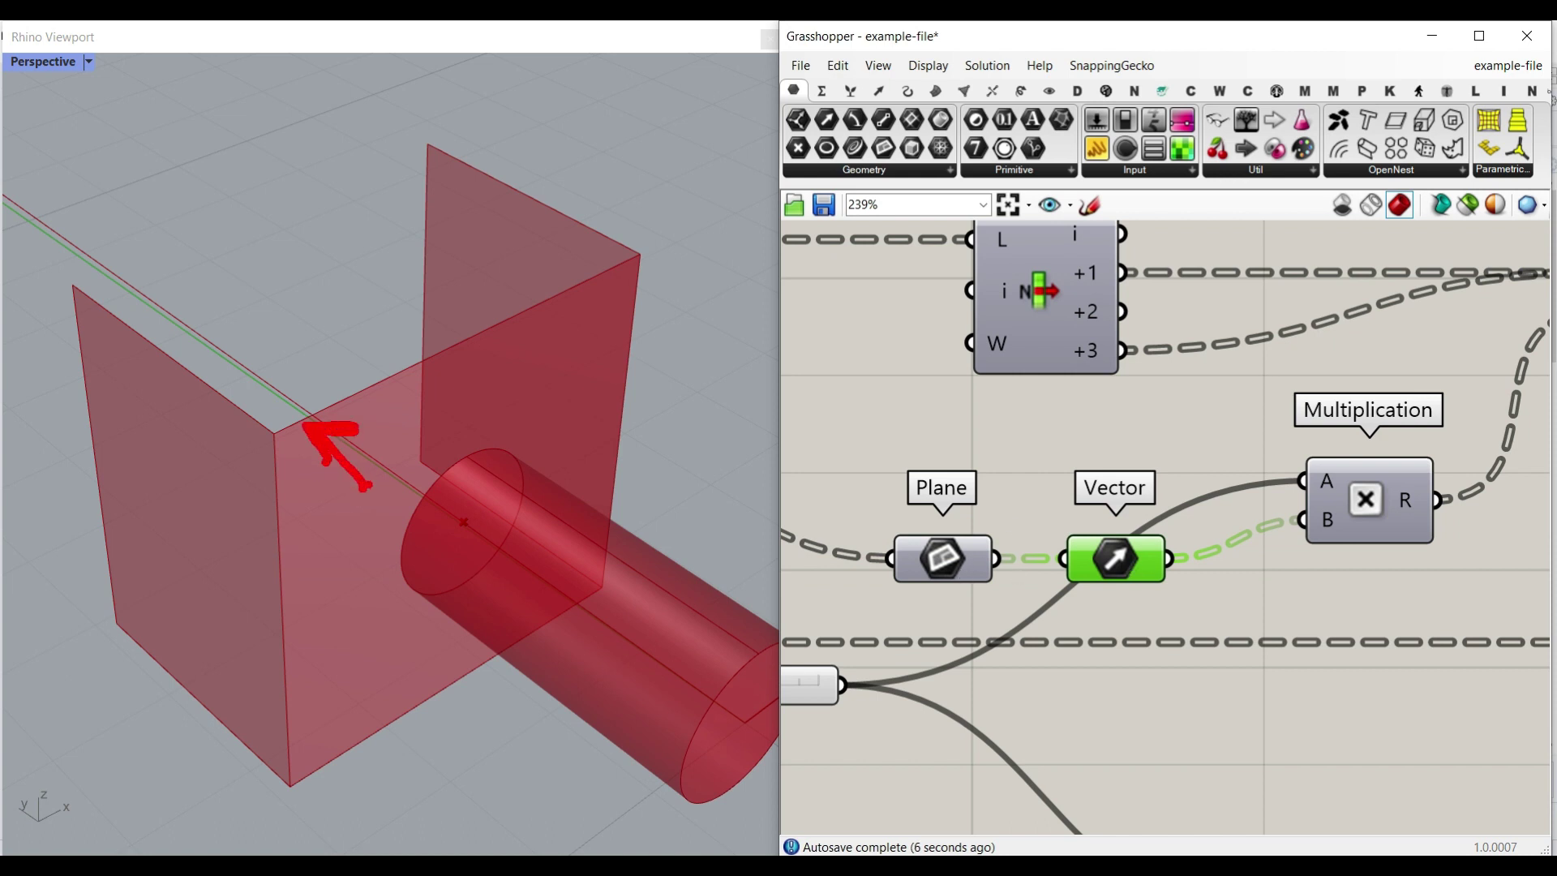
Step: Shorten the extruded side flanges slightly with the Connecion Extend slider
{"action": "scroll", "coordinate": [1369, 534], "scroll_direction": "down", "scroll_amount": 2}
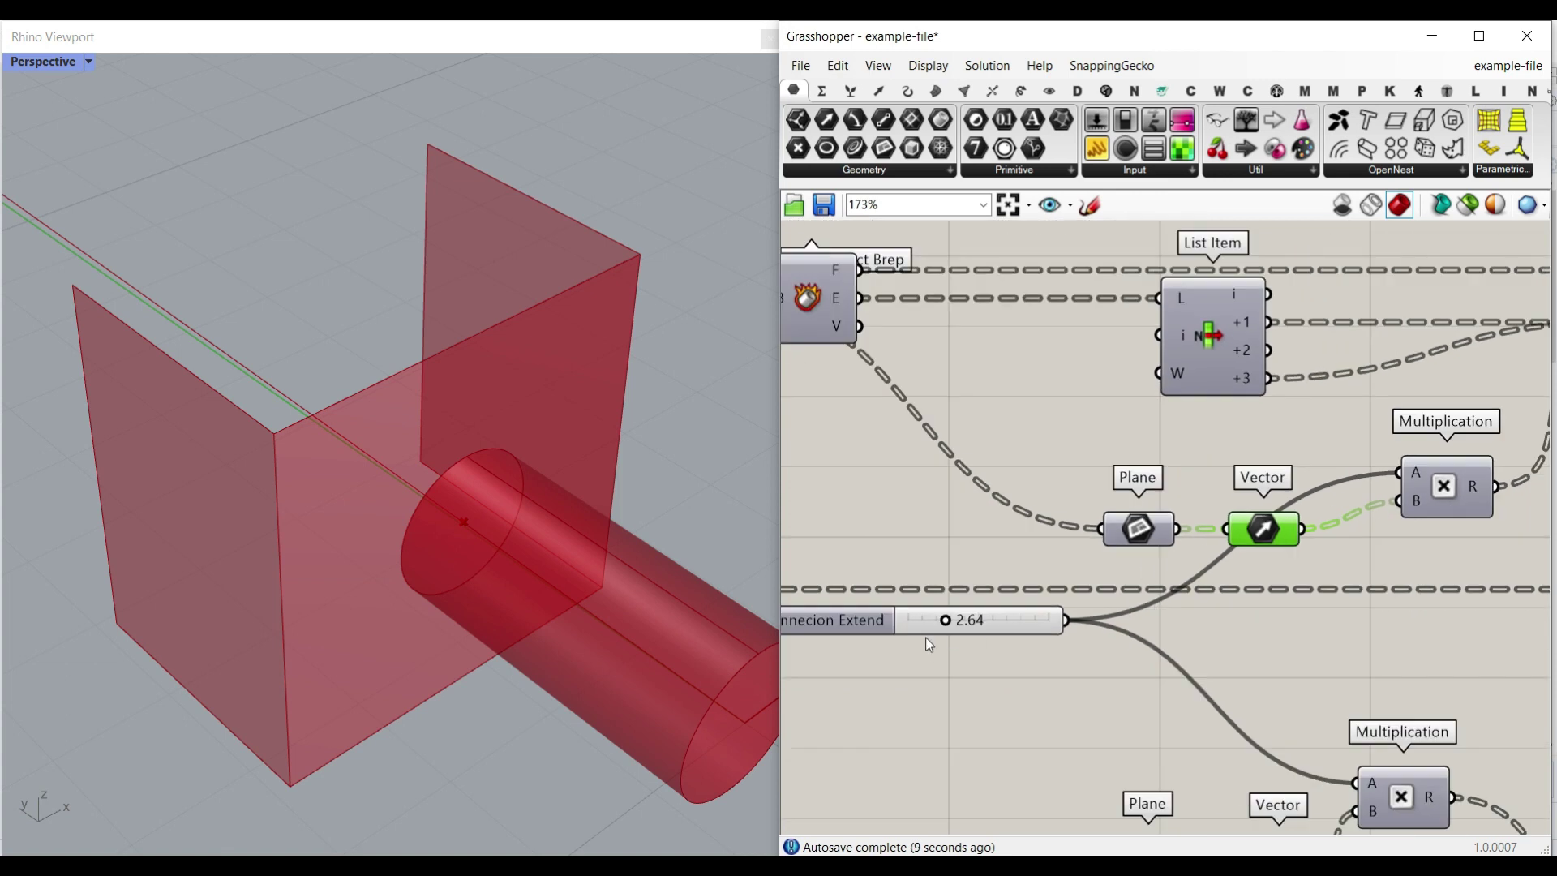
{"action": "left_click_drag", "start_coordinate": [947, 625], "coordinate": [937, 623]}
{"action": "scroll", "coordinate": [1317, 544], "scroll_direction": "down", "scroll_amount": 1}
Step: Examine how the Extrude output and the surface faces meet in Brep Join, and read its B input's data tree
{"action": "right_click_drag", "start_coordinate": [1317, 544], "coordinate": [914, 562]}
{"action": "scroll", "coordinate": [914, 563], "scroll_direction": "down", "scroll_amount": 4}
{"action": "scroll", "coordinate": [1156, 479], "scroll_direction": "up", "scroll_amount": 4}
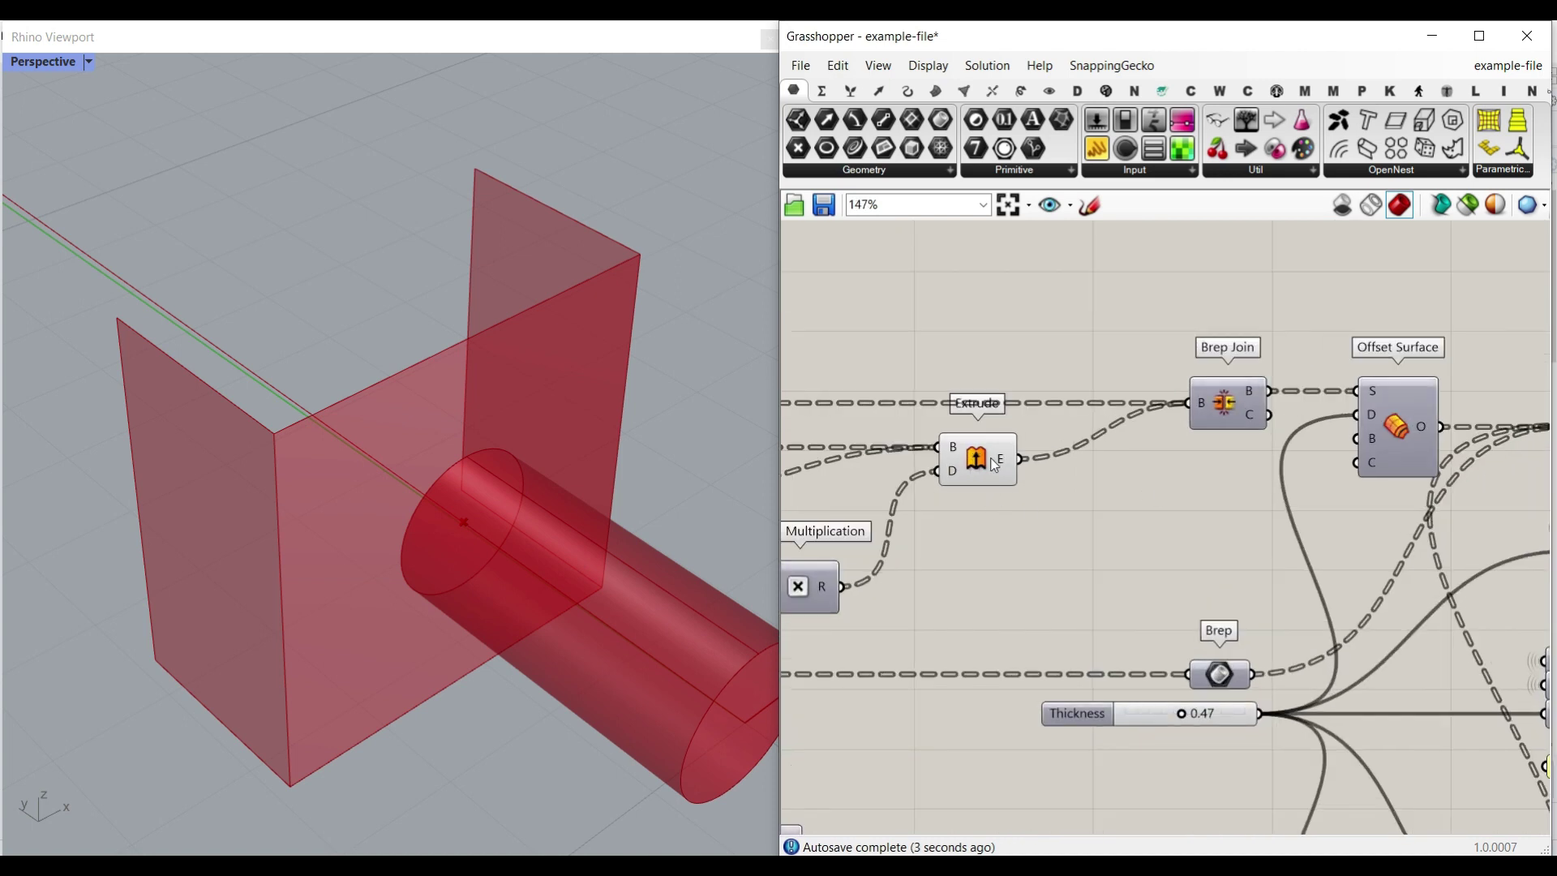
{"action": "right_click_drag", "start_coordinate": [1249, 445], "coordinate": [1439, 473]}
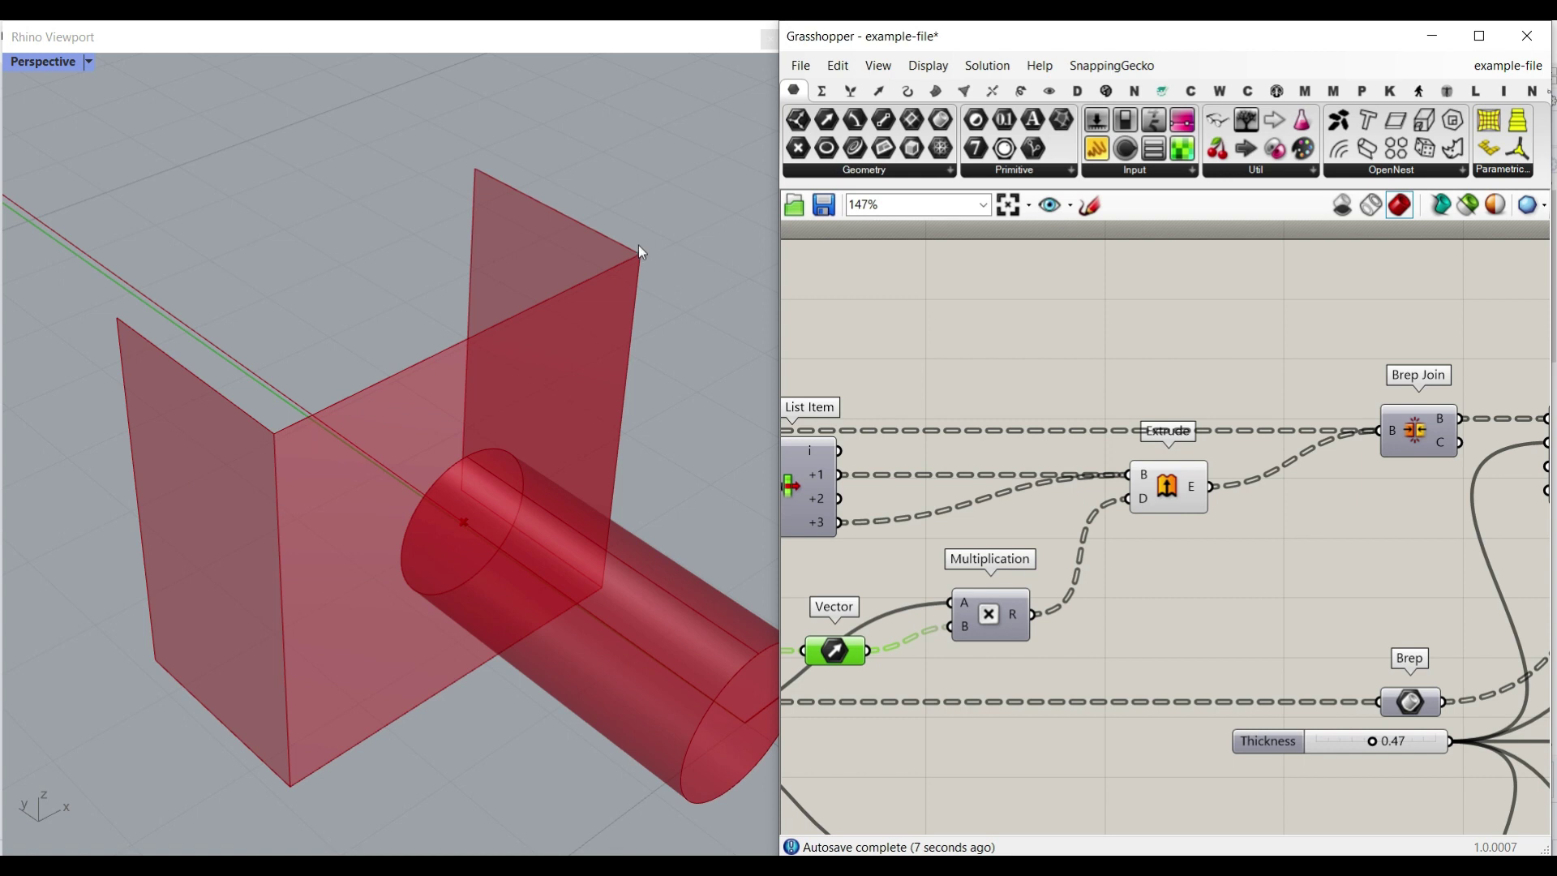
{"action": "right_click_drag", "start_coordinate": [1294, 493], "coordinate": [1356, 504]}
{"action": "scroll", "coordinate": [1466, 443], "scroll_direction": "up", "scroll_amount": 2}
{"action": "right_click_drag", "start_coordinate": [1466, 443], "coordinate": [1276, 460]}
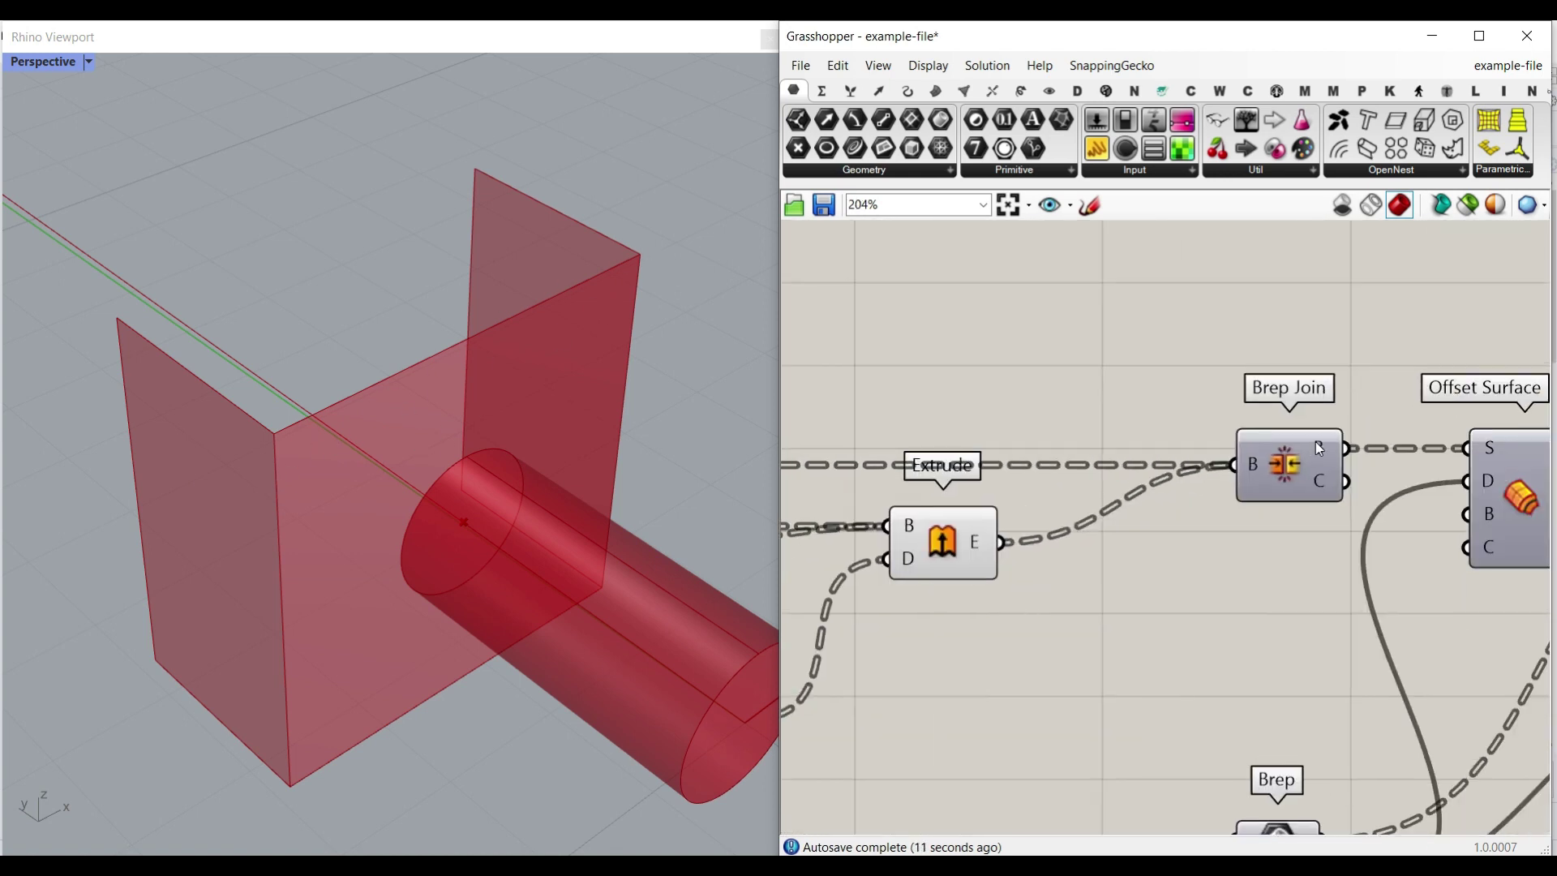
{"action": "mouse_move", "coordinate": [1254, 461]}
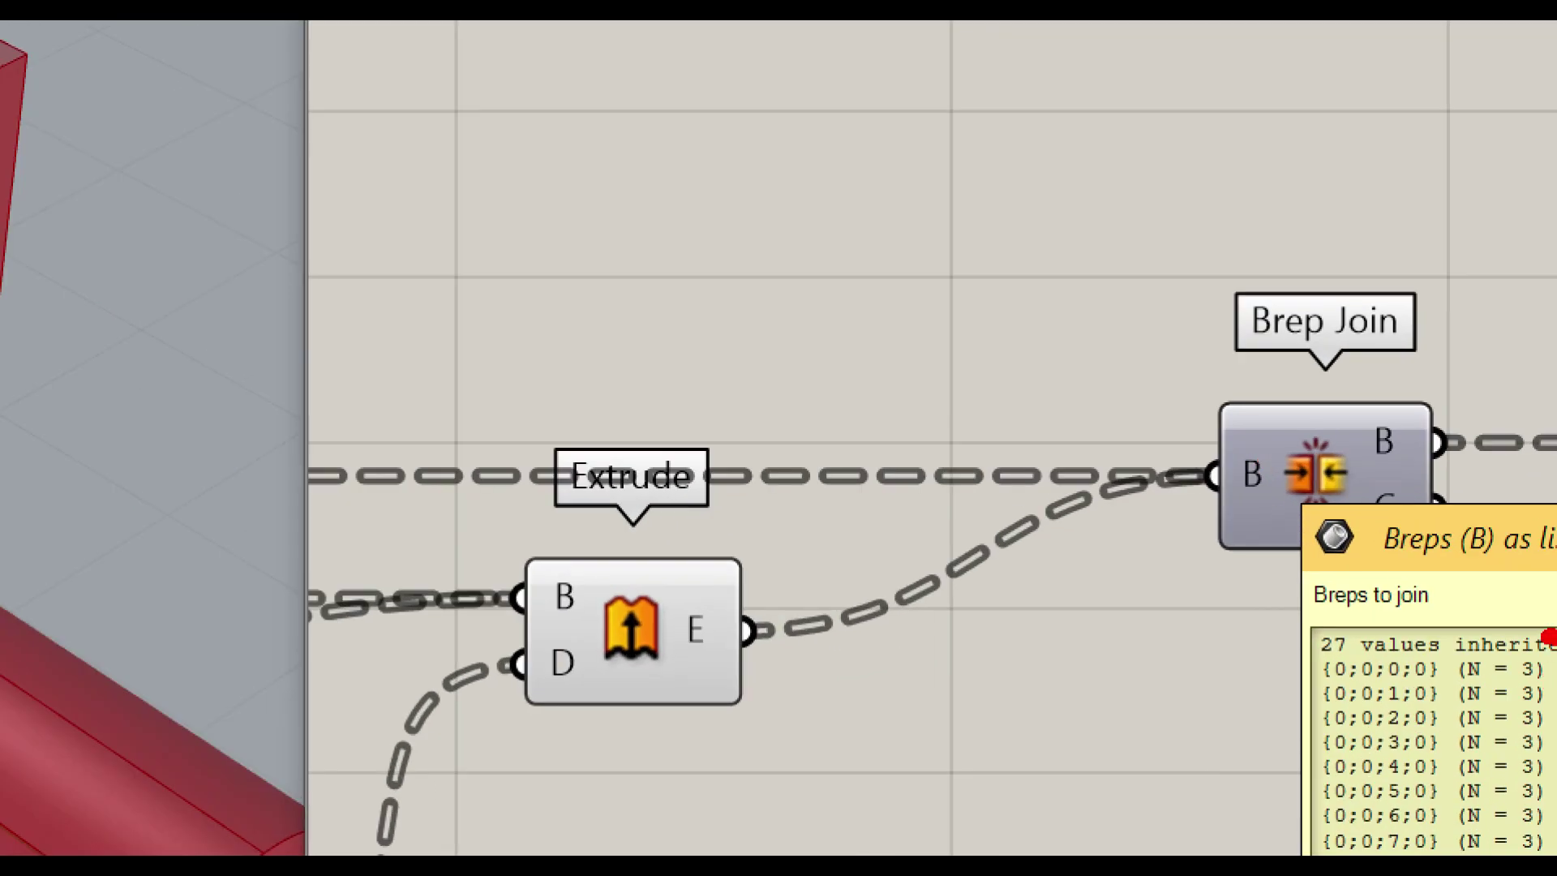
{"action": "left_click_drag", "start_coordinate": [1548, 636], "coordinate": [1541, 710]}
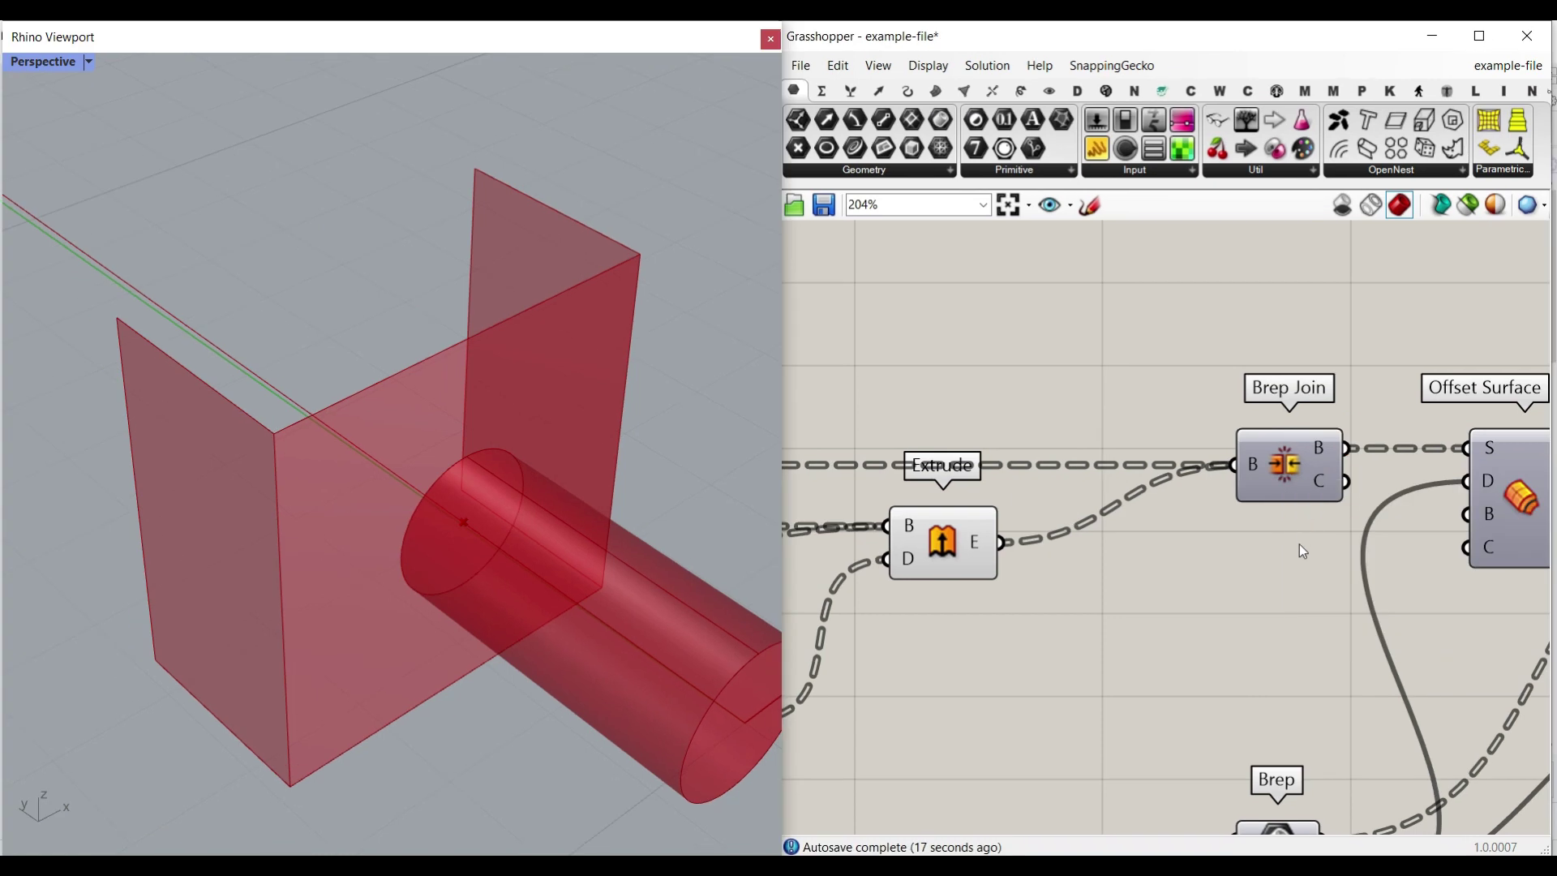
Step: Turn on the preview of the Brep Join component and toggle the preview of the components before it
{"action": "right_click", "coordinate": [1294, 454]}
{"action": "left_click", "coordinate": [1318, 497]}
{"action": "scroll", "coordinate": [1330, 536], "scroll_direction": "down", "scroll_amount": 5}
{"action": "scroll", "coordinate": [1317, 519], "scroll_direction": "down", "scroll_amount": 3}
{"action": "left_click_drag", "start_coordinate": [1296, 476], "coordinate": [915, 628]}
{"action": "right_click", "coordinate": [1072, 454]}
{"action": "left_click", "coordinate": [1119, 489]}
{"action": "left_click", "coordinate": [1119, 489]}
{"action": "scroll", "coordinate": [1168, 511], "scroll_direction": "up", "scroll_amount": 12}
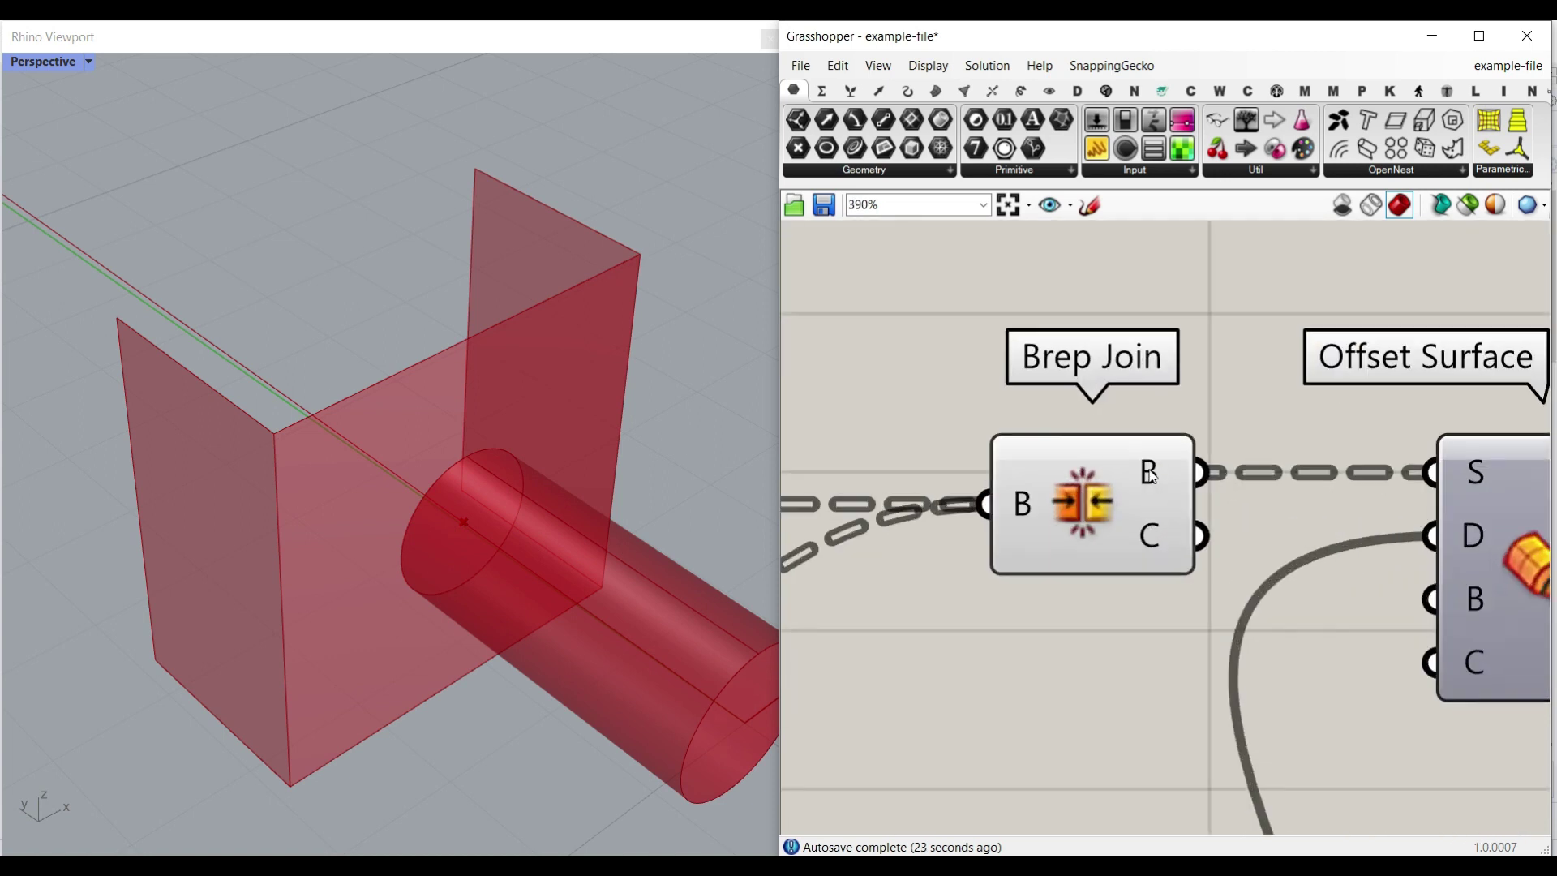
Step: Bake the Brep Join output and select a baked bracket to check that its faces form one joined piece
{"action": "right_click", "coordinate": [1181, 507]}
{"action": "left_click", "coordinate": [1216, 585]}
{"action": "left_click", "coordinate": [1196, 684]}
{"action": "left_click", "coordinate": [334, 470]}
{"action": "scroll", "coordinate": [316, 568], "scroll_direction": "down", "scroll_amount": 5}
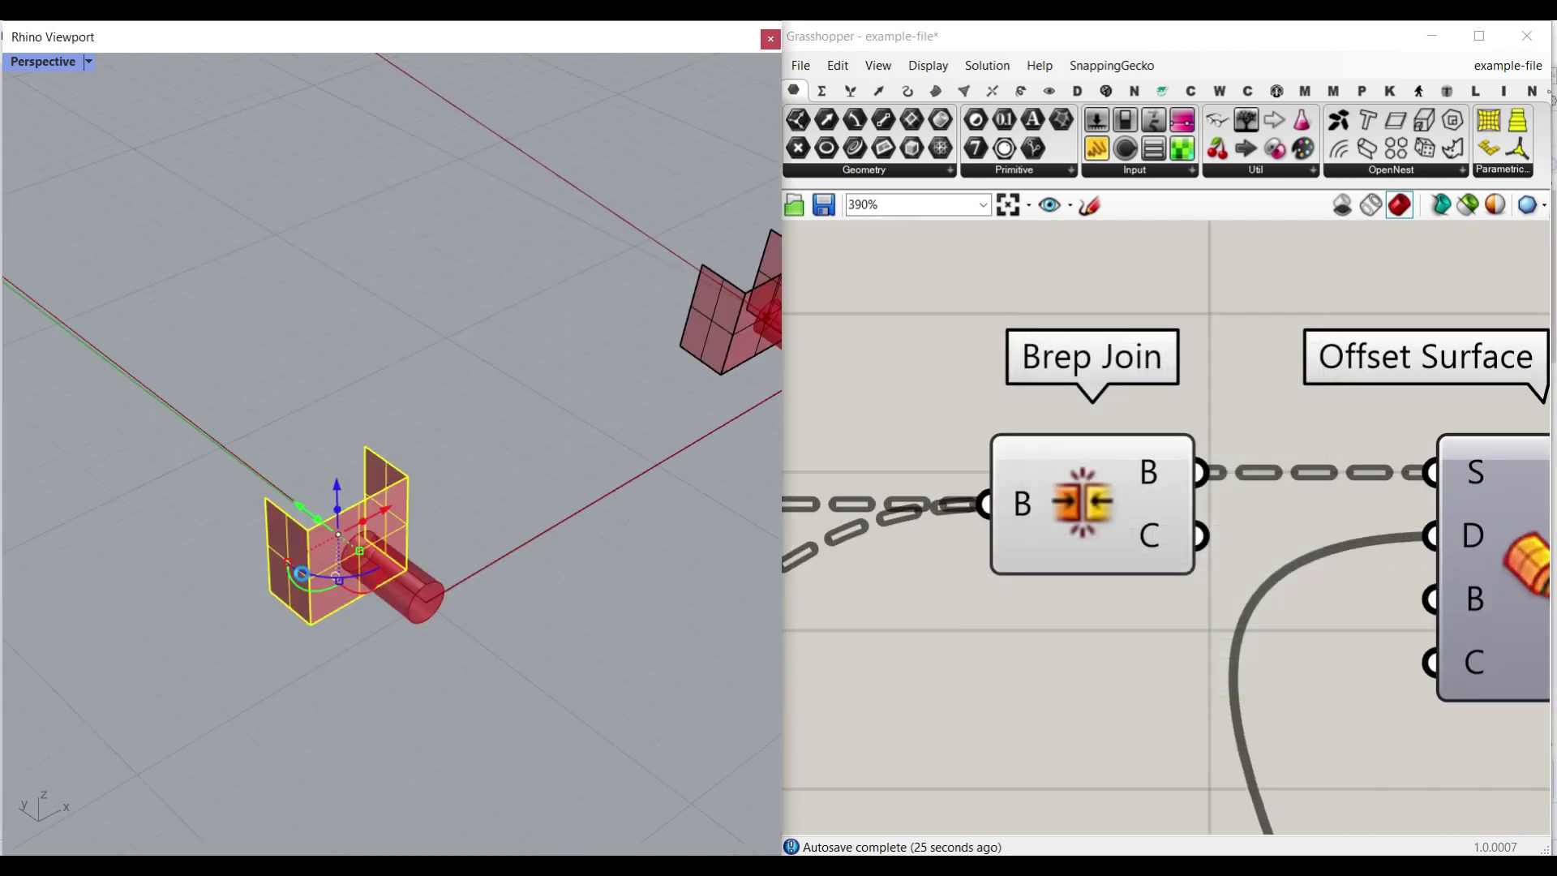
{"action": "left_click", "coordinate": [461, 505]}
{"action": "scroll", "coordinate": [312, 571], "scroll_direction": "up", "scroll_amount": 12}
{"action": "left_click", "coordinate": [383, 514]}
{"action": "left_click", "coordinate": [602, 431]}
{"action": "scroll", "coordinate": [653, 465], "scroll_direction": "down", "scroll_amount": 10}
{"action": "scroll", "coordinate": [542, 493], "scroll_direction": "up", "scroll_amount": 3}
{"action": "scroll", "coordinate": [541, 493], "scroll_direction": "up", "scroll_amount": 3}
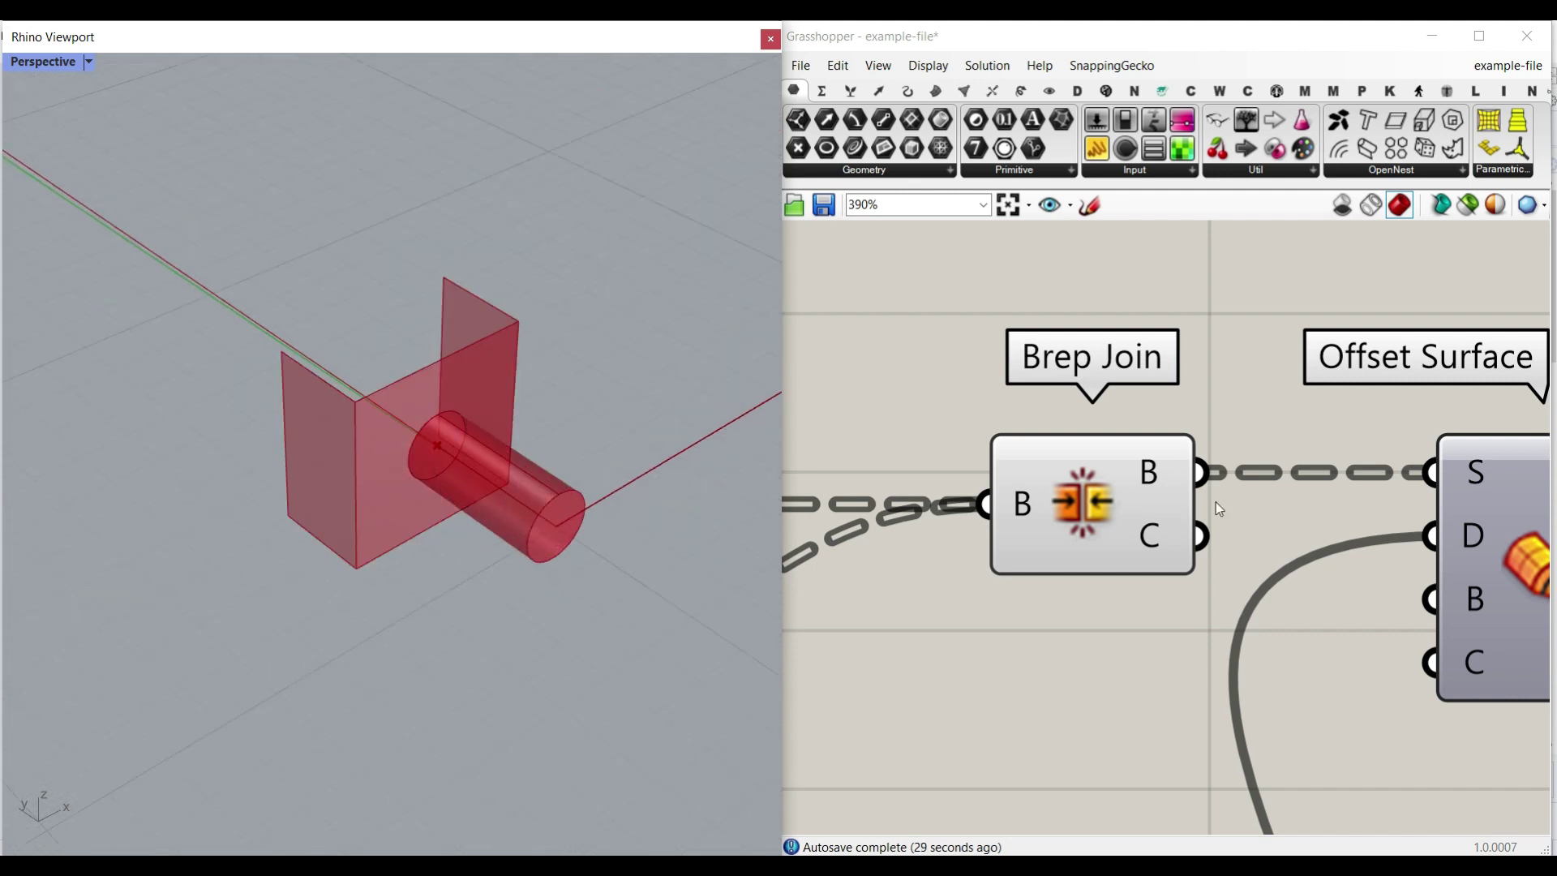
Step: Look up the Offset Surface component in its plugin's Surface category and turn on the preview of the upper Offset Surface component
{"action": "right_click_drag", "start_coordinate": [1316, 568], "coordinate": [1111, 571]}
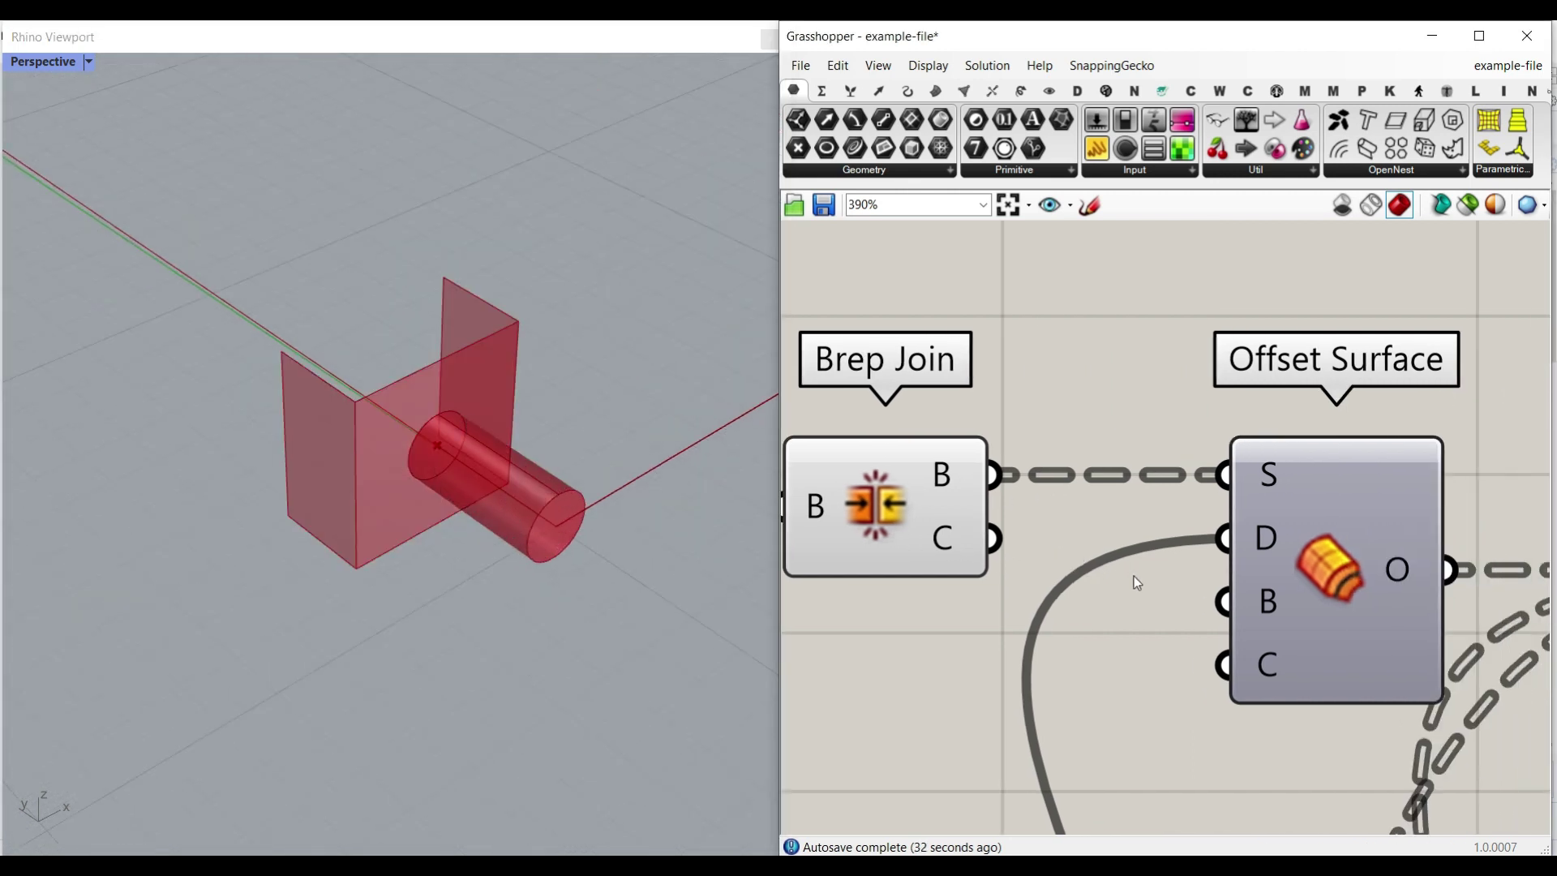
{"action": "right_click_drag", "start_coordinate": [1257, 535], "coordinate": [1122, 525]}
{"action": "left_click", "coordinate": [1161, 90]}
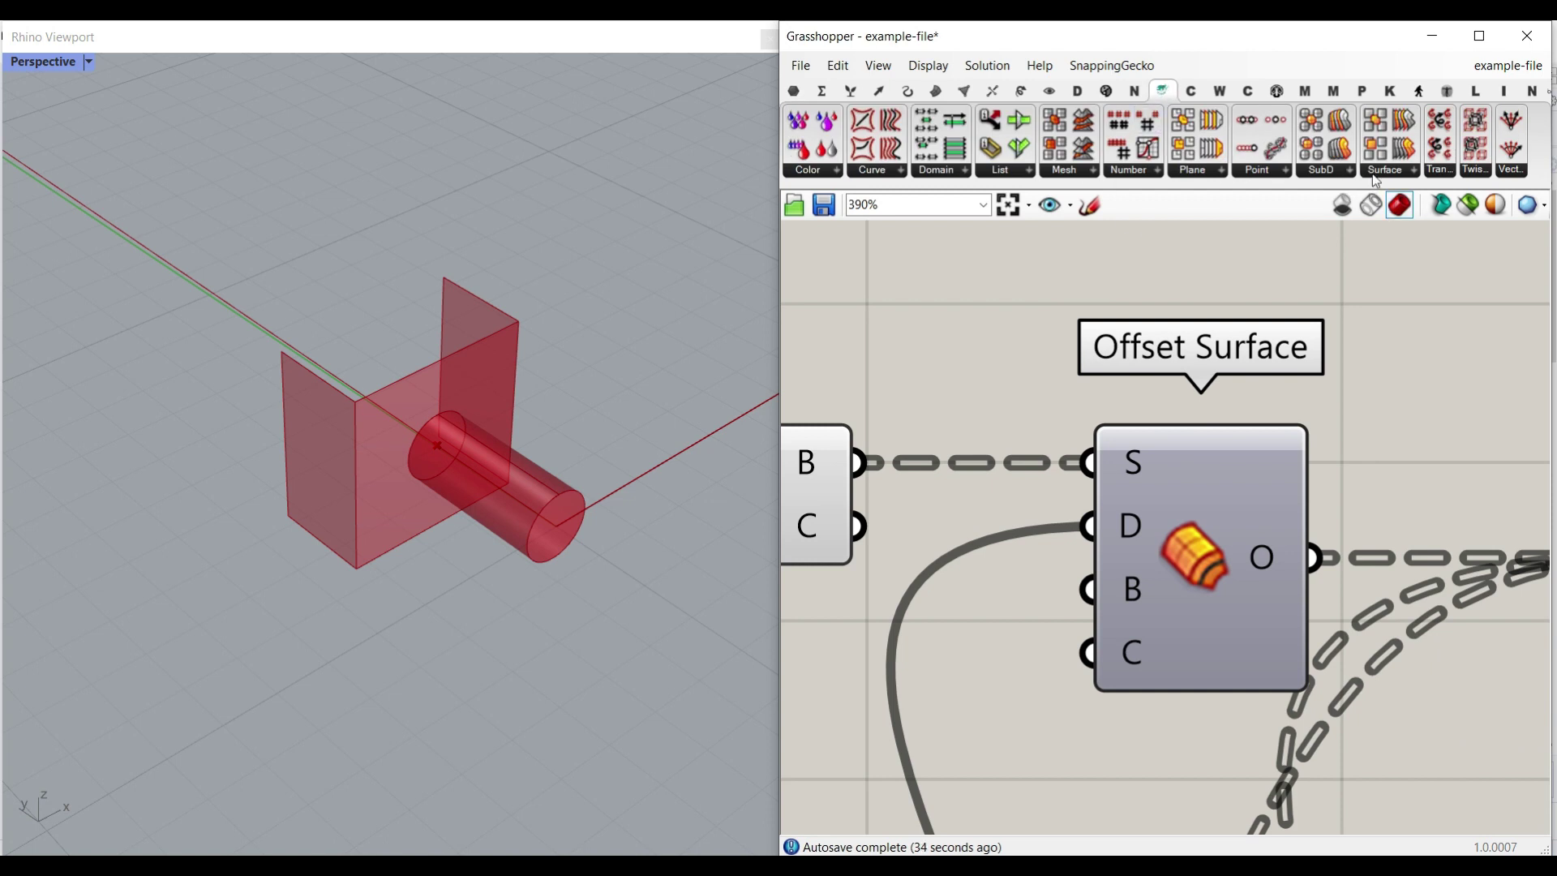
{"action": "left_click", "coordinate": [1362, 174]}
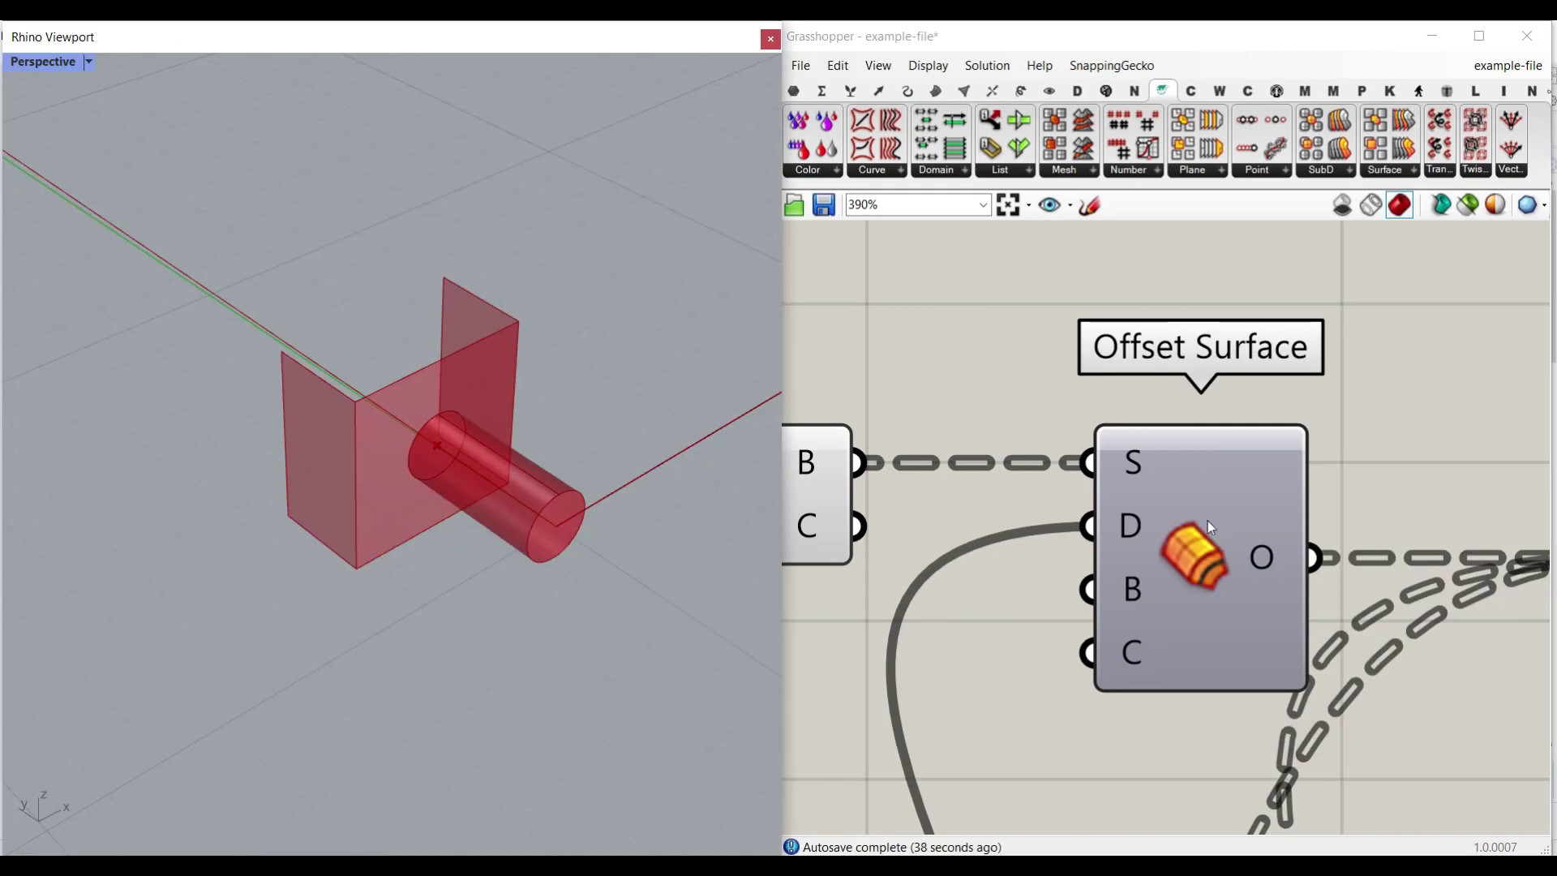
{"action": "right_click", "coordinate": [1208, 527]}
{"action": "left_click", "coordinate": [1244, 563]}
Step: Set the Thickness slider feeding the Offset Surface components to 0.48
{"action": "right_click_drag", "start_coordinate": [978, 714], "coordinate": [1302, 493]}
{"action": "scroll", "coordinate": [1302, 492], "scroll_direction": "down", "scroll_amount": 4}
{"action": "scroll", "coordinate": [1168, 772], "scroll_direction": "up", "scroll_amount": 3}
{"action": "mouse_move", "coordinate": [1181, 760]}
{"action": "left_mouse_down"}
{"action": "mouse_move", "coordinate": [1203, 760]}
{"action": "mouse_move", "coordinate": [1164, 760]}
{"action": "mouse_move", "coordinate": [1182, 760]}
{"action": "left_mouse_up"}
{"action": "scroll", "coordinate": [365, 449], "scroll_direction": "down", "scroll_amount": 5}
{"action": "scroll", "coordinate": [365, 448], "scroll_direction": "up", "scroll_amount": 5}
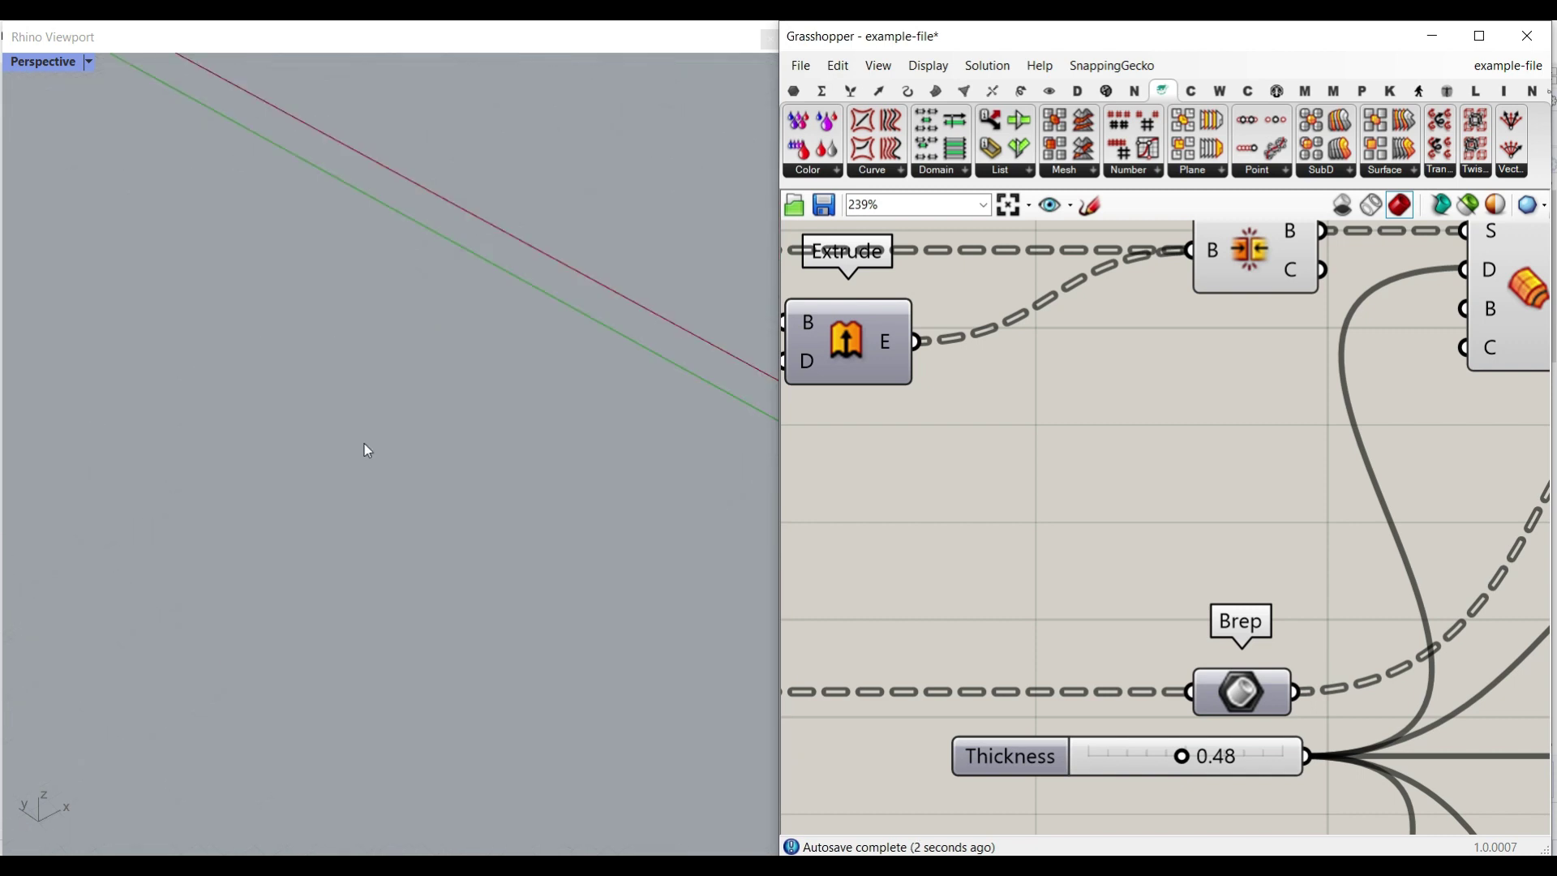
Step: Inspect the expression on the lower Offset Surface's D input and turn on that component's preview for the opposite-end brackets
{"action": "scroll", "coordinate": [1175, 532], "scroll_direction": "down", "scroll_amount": 4}
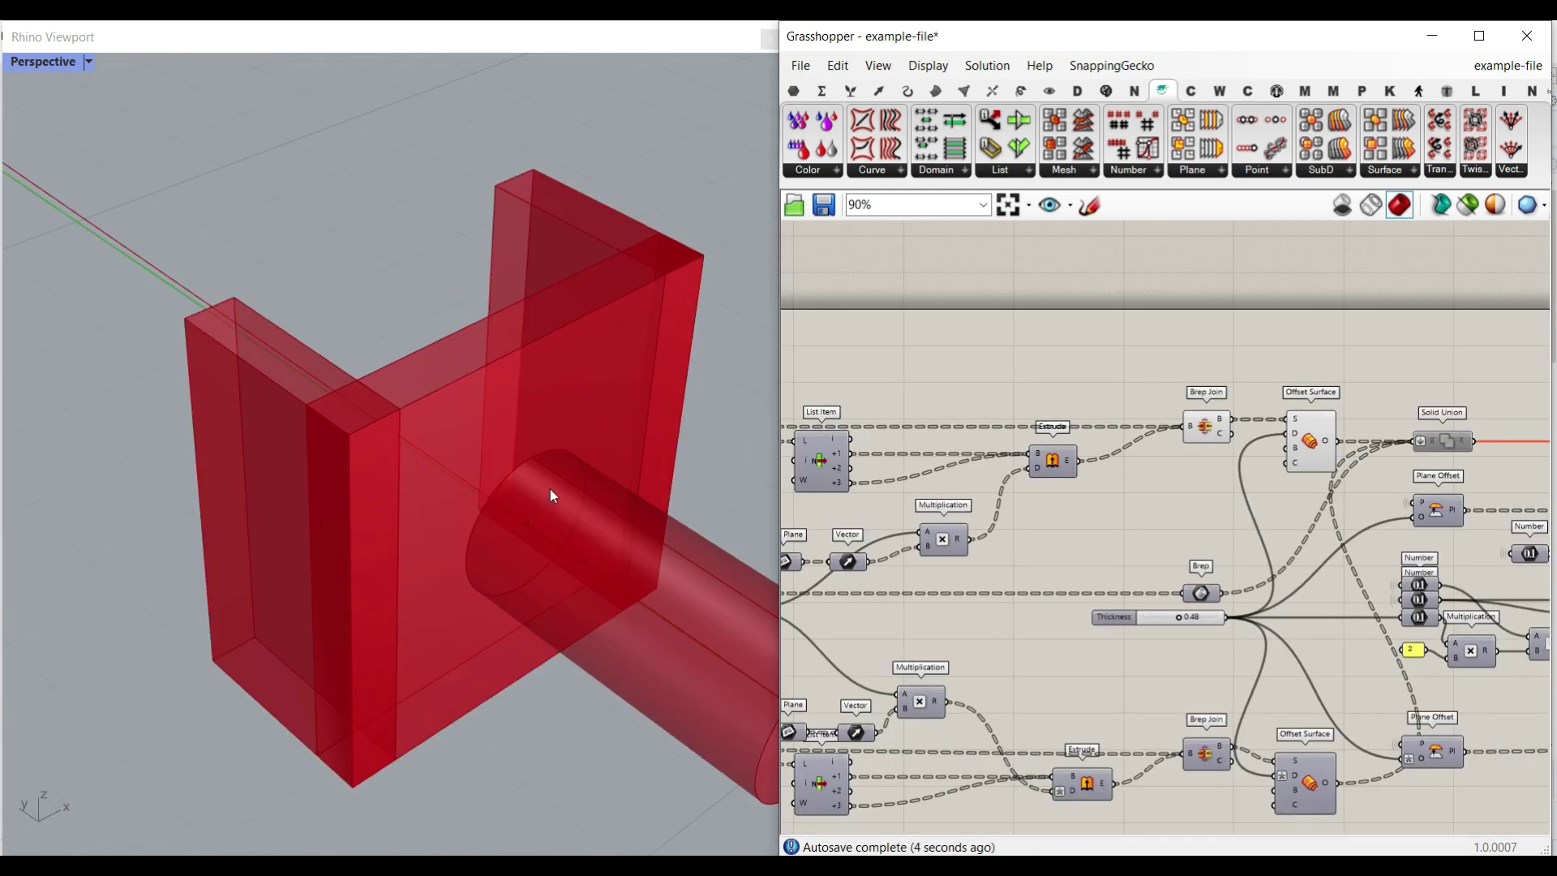
{"action": "scroll", "coordinate": [551, 495], "scroll_direction": "down", "scroll_amount": 5}
{"action": "scroll", "coordinate": [1289, 454], "scroll_direction": "up", "scroll_amount": 7}
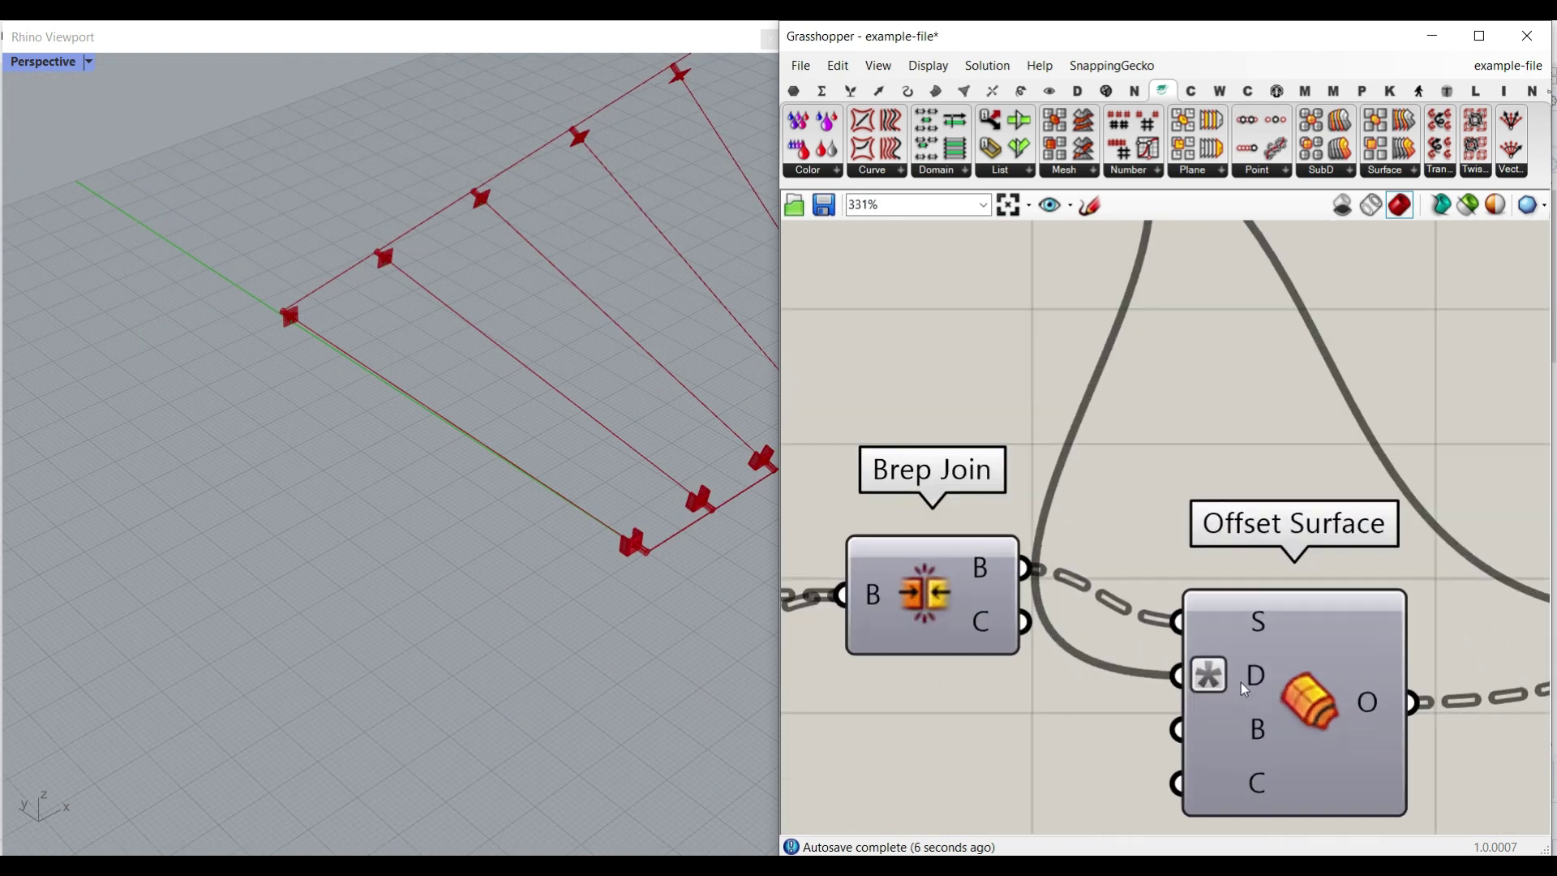
{"action": "mouse_move", "coordinate": [1211, 679]}
{"action": "right_click", "coordinate": [1298, 684]}
{"action": "scroll", "coordinate": [328, 341], "scroll_direction": "up", "scroll_amount": 8}
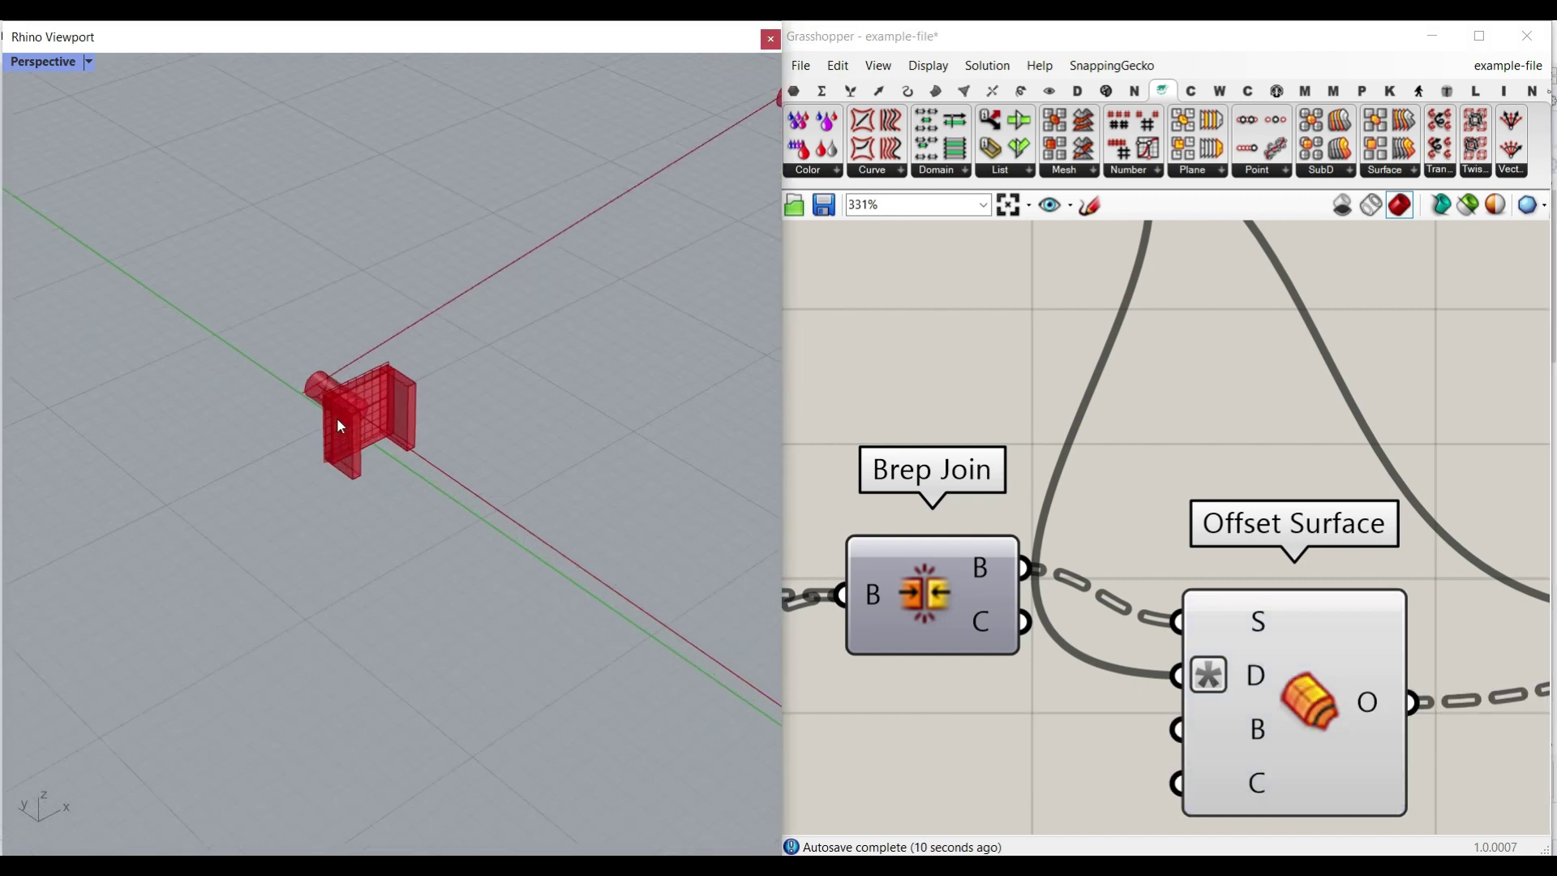
{"action": "scroll", "coordinate": [349, 414], "scroll_direction": "up", "scroll_amount": 5}
Step: Examine how the Multiplication result feeds the lower Extrude component and read the expression on its D input
{"action": "right_click_drag", "start_coordinate": [1057, 503], "coordinate": [1509, 484]}
{"action": "right_click_drag", "start_coordinate": [1310, 500], "coordinate": [1544, 486]}
{"action": "scroll", "coordinate": [1369, 507], "scroll_direction": "down", "scroll_amount": 3}
{"action": "mouse_move", "coordinate": [1057, 472]}
{"action": "right_mouse_down"}
{"action": "mouse_move", "coordinate": [1308, 464]}
{"action": "mouse_move", "coordinate": [1041, 474]}
{"action": "right_mouse_up"}
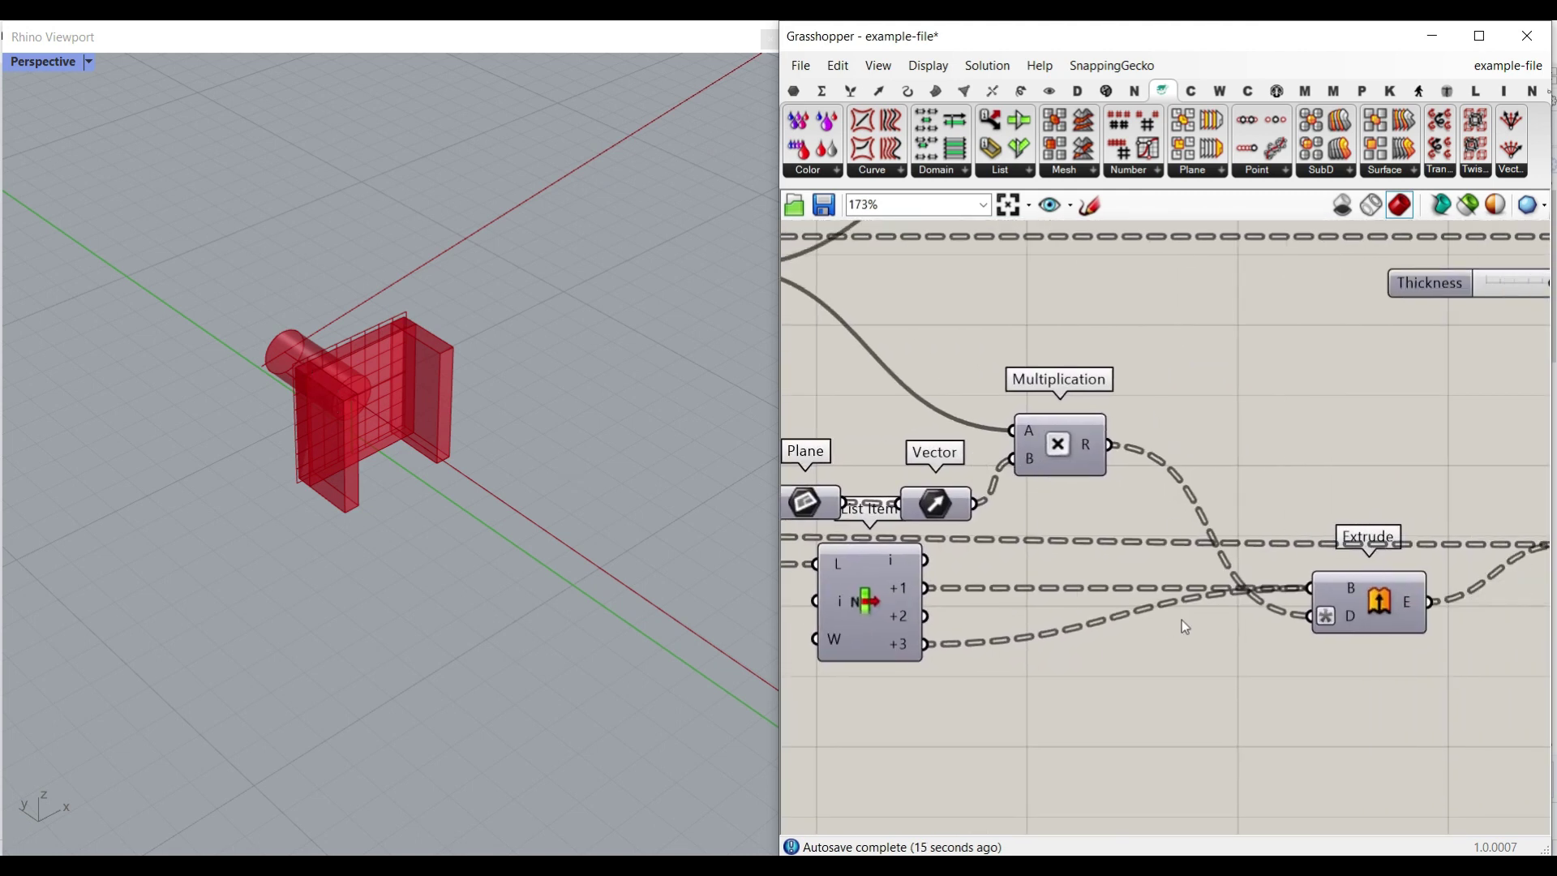
{"action": "scroll", "coordinate": [1170, 620], "scroll_direction": "up", "scroll_amount": 3}
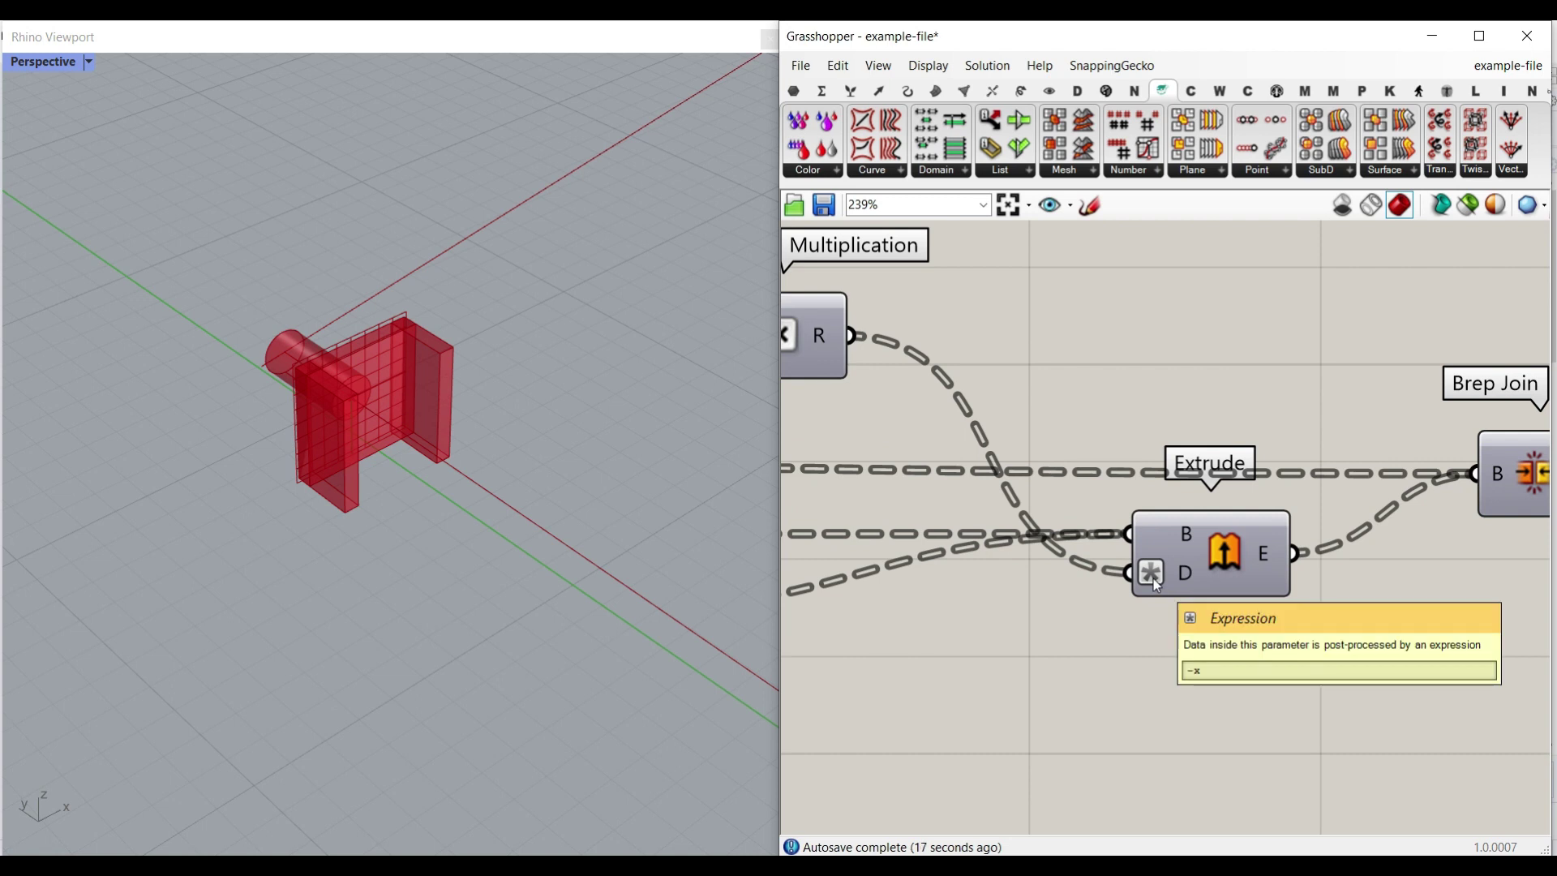
{"action": "key", "text": "ctrl+1"}
{"action": "left_click", "coordinate": [1153, 577]}
{"action": "mouse_move", "coordinate": [1315, 723]}
{"action": "left_mouse_down"}
{"action": "mouse_move", "coordinate": [1109, 751]}
{"action": "mouse_move", "coordinate": [1271, 726]}
{"action": "left_mouse_up"}
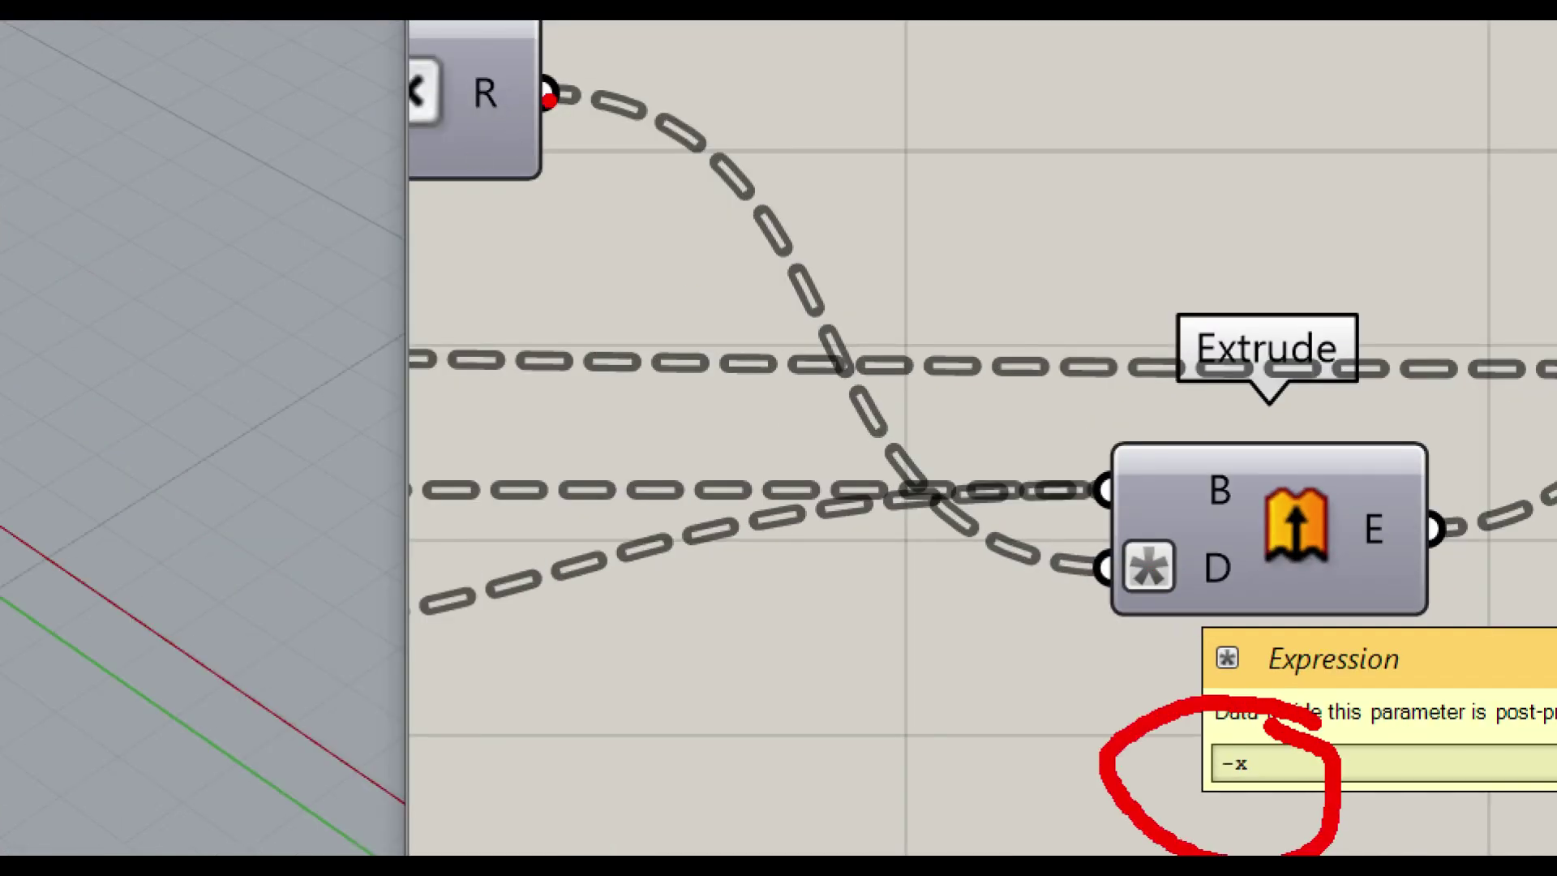
{"action": "key", "text": "Escape"}
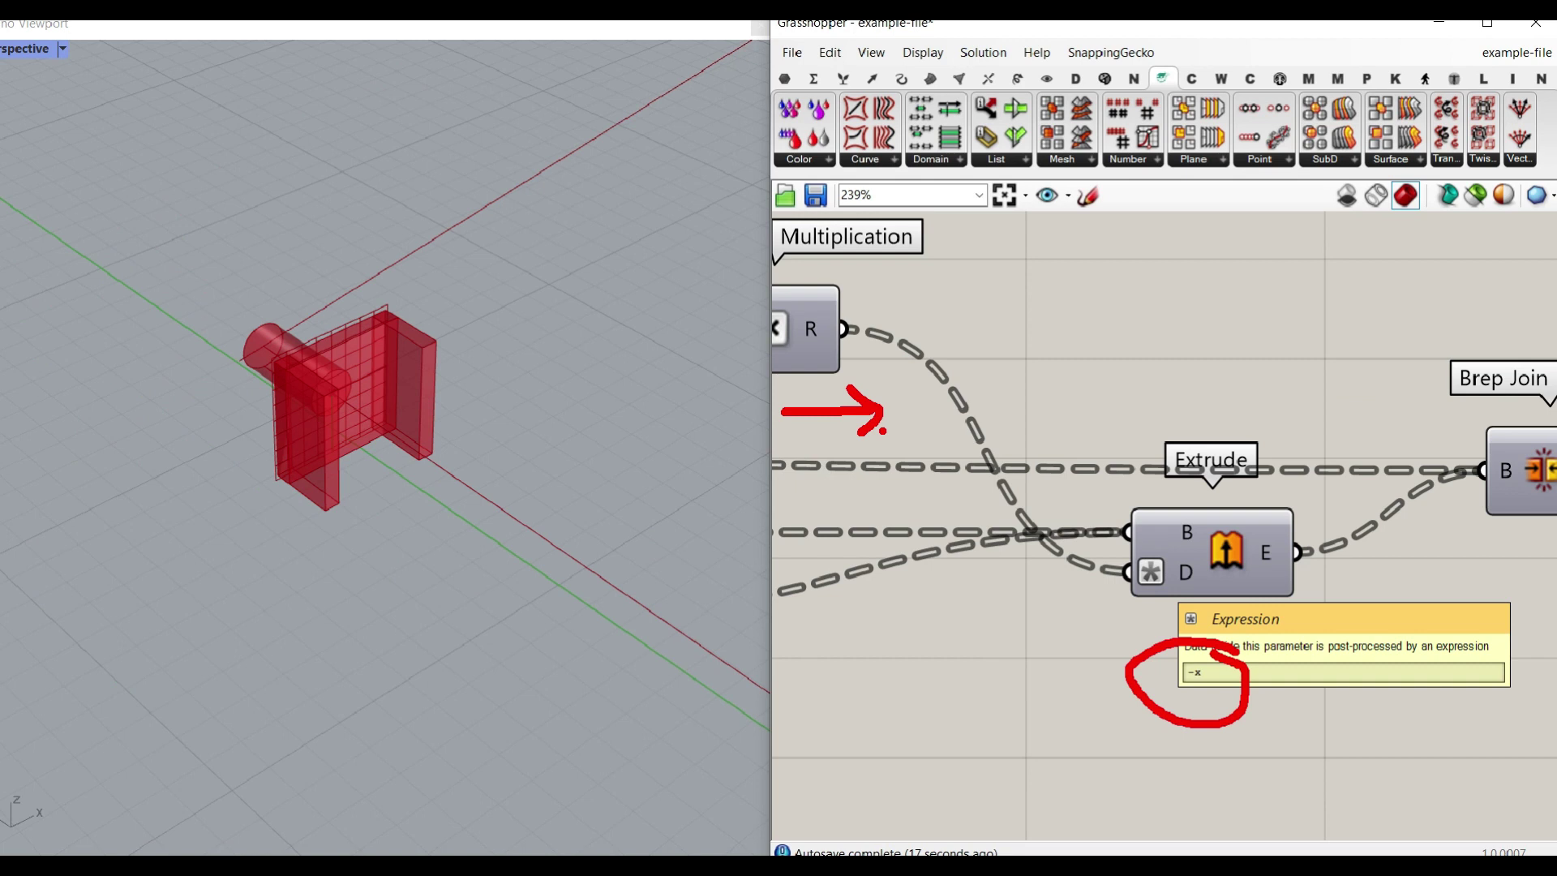
Step: Turn off the preview of the components upstream of the two Offset Surface components
{"action": "scroll", "coordinate": [1125, 560], "scroll_direction": "down", "scroll_amount": 10}
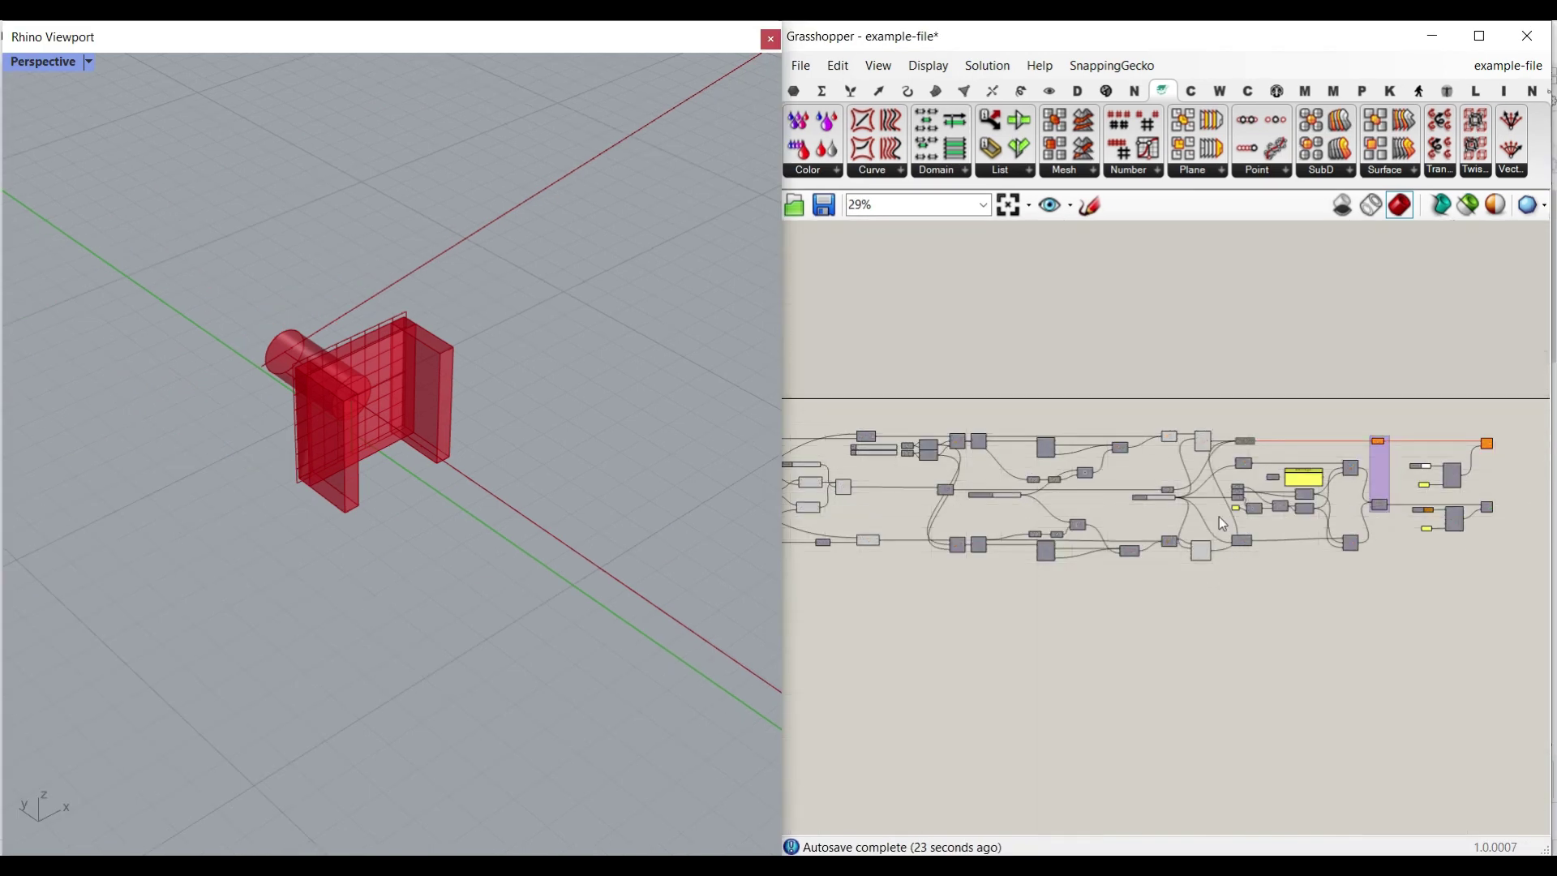
{"action": "left_click_drag", "start_coordinate": [1172, 391], "coordinate": [912, 610]}
{"action": "right_click", "coordinate": [1044, 395]}
{"action": "left_click", "coordinate": [1104, 425]}
{"action": "scroll", "coordinate": [1176, 447], "scroll_direction": "up", "scroll_amount": 2}
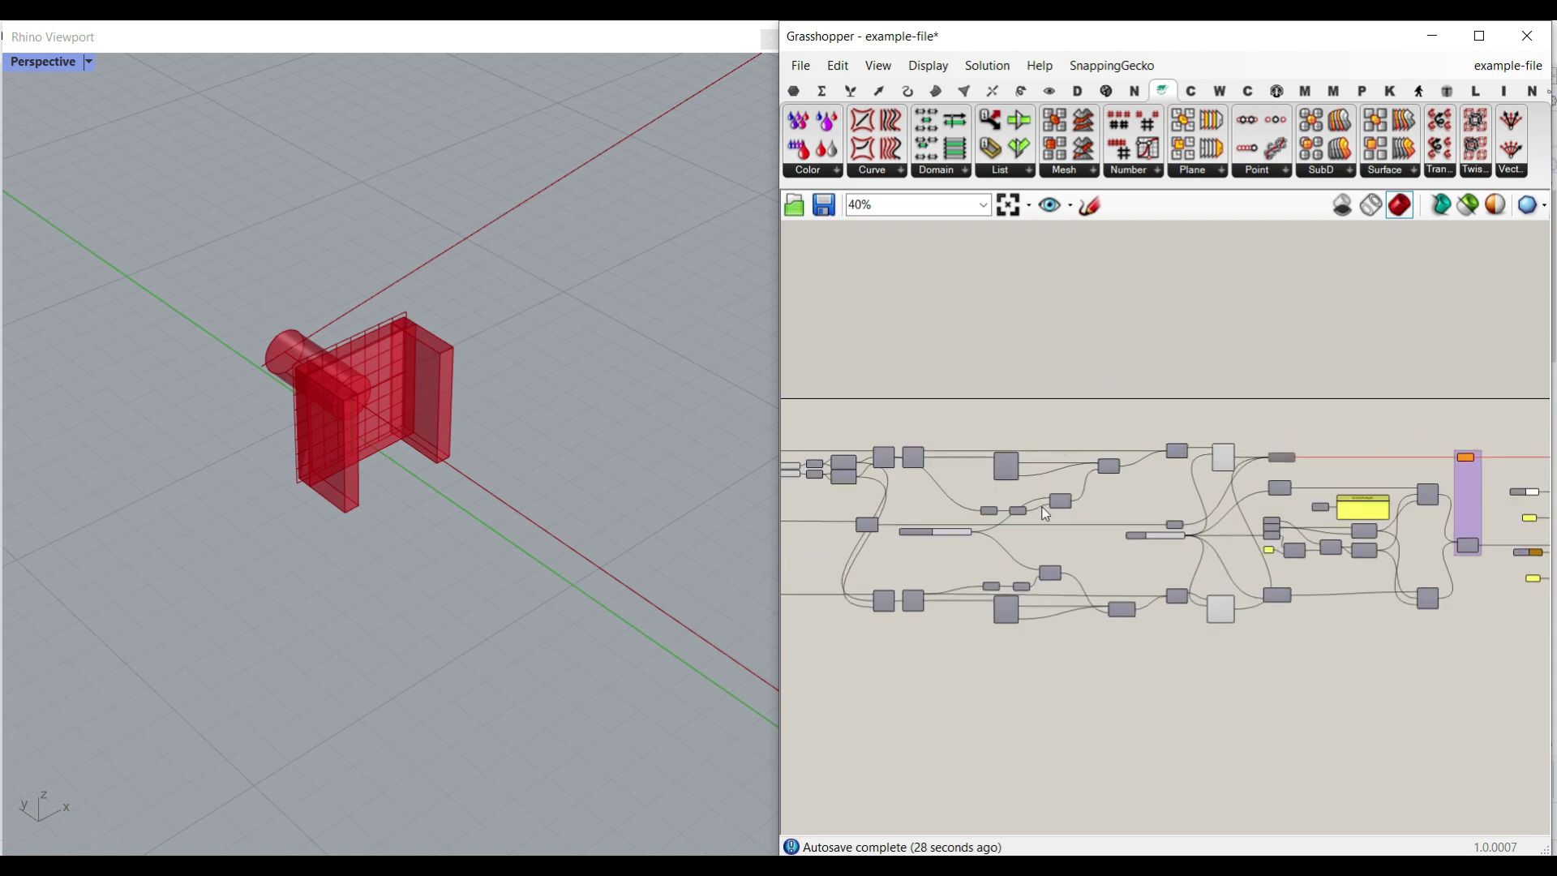
{"action": "scroll", "coordinate": [1252, 548], "scroll_direction": "up", "scroll_amount": 4}
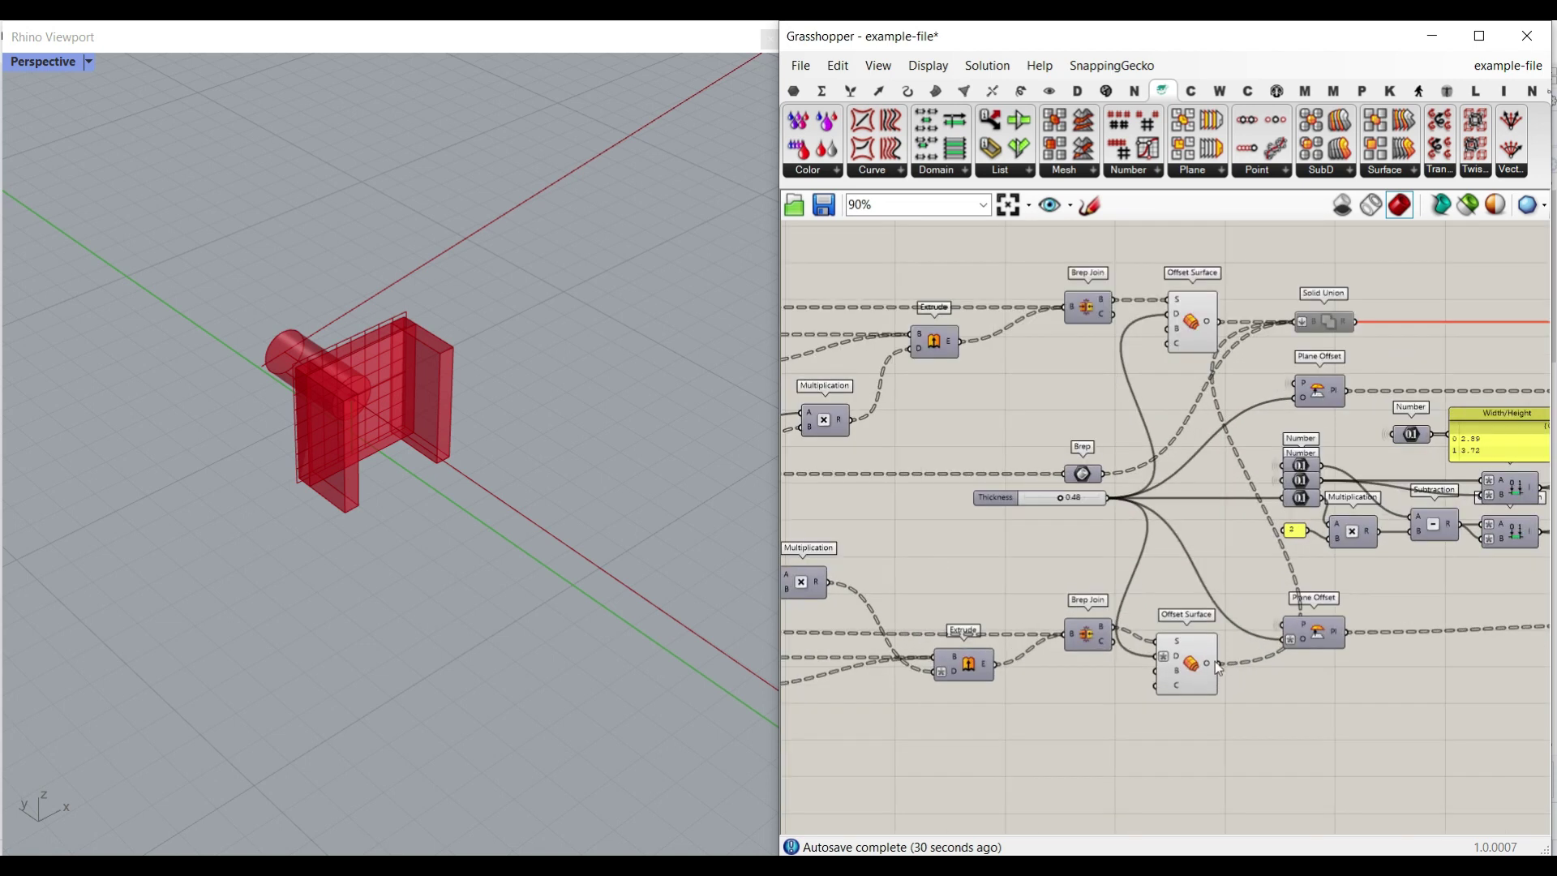
Step: Highlight the lower Offset Surface's brackets and bake the output of the upper Offset Surface component
{"action": "left_click", "coordinate": [1198, 322]}
{"action": "left_click", "coordinate": [1191, 661]}
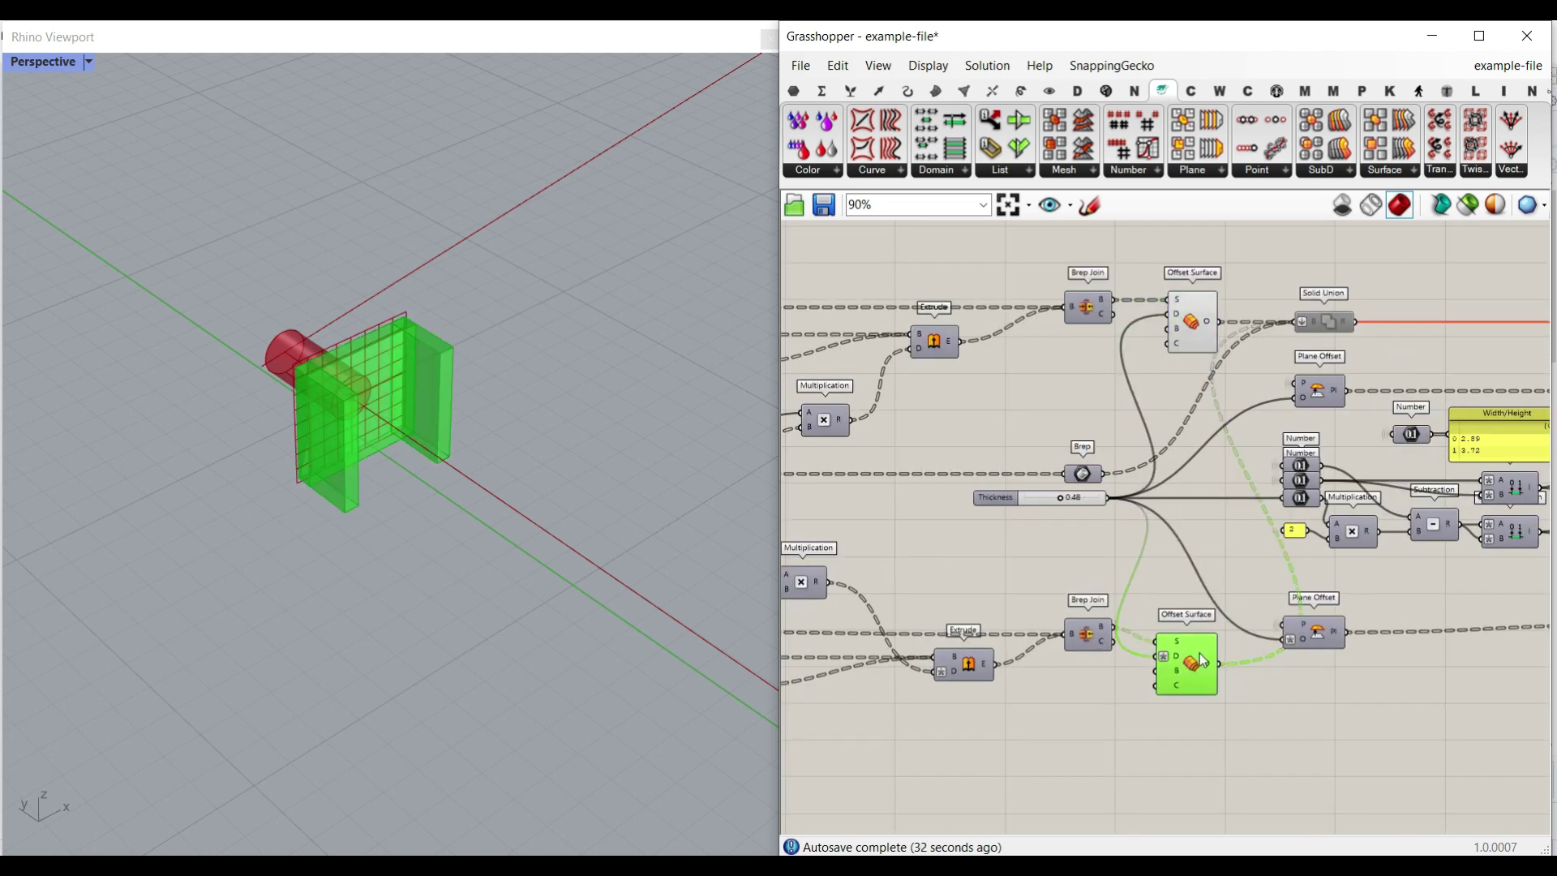
{"action": "right_click", "coordinate": [1212, 323]}
{"action": "left_click", "coordinate": [1200, 354]}
{"action": "left_click", "coordinate": [1223, 543]}
{"action": "left_click", "coordinate": [617, 402]}
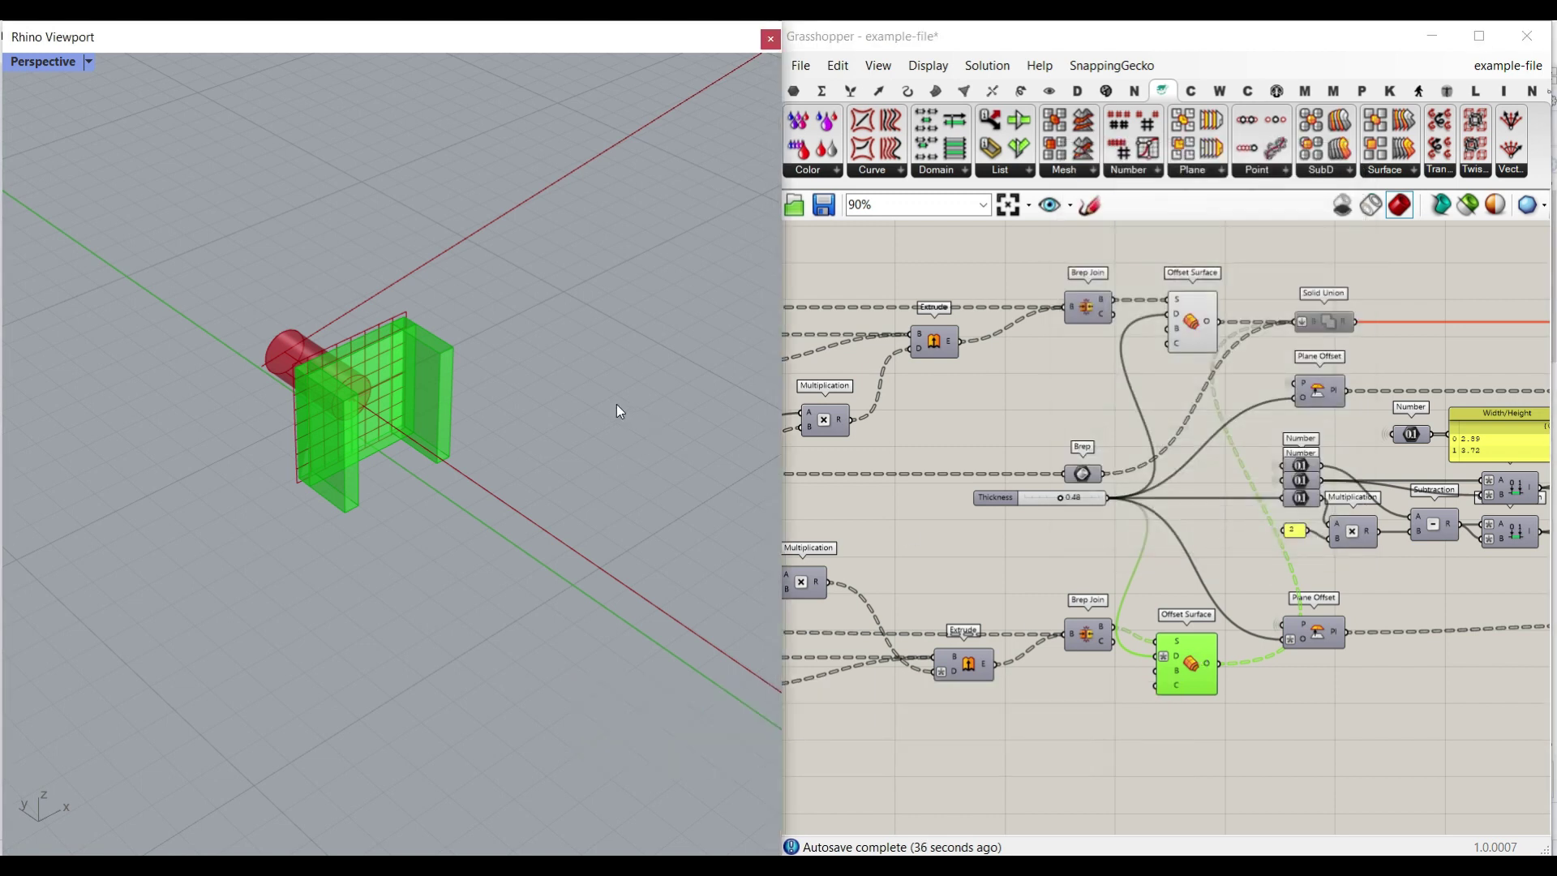
Step: Examine a baked thickened bracket and how the connector pipe meets it
{"action": "scroll", "coordinate": [293, 415], "scroll_direction": "down", "scroll_amount": 17}
{"action": "scroll", "coordinate": [634, 671], "scroll_direction": "up", "scroll_amount": 2}
{"action": "scroll", "coordinate": [678, 624], "scroll_direction": "up", "scroll_amount": 5}
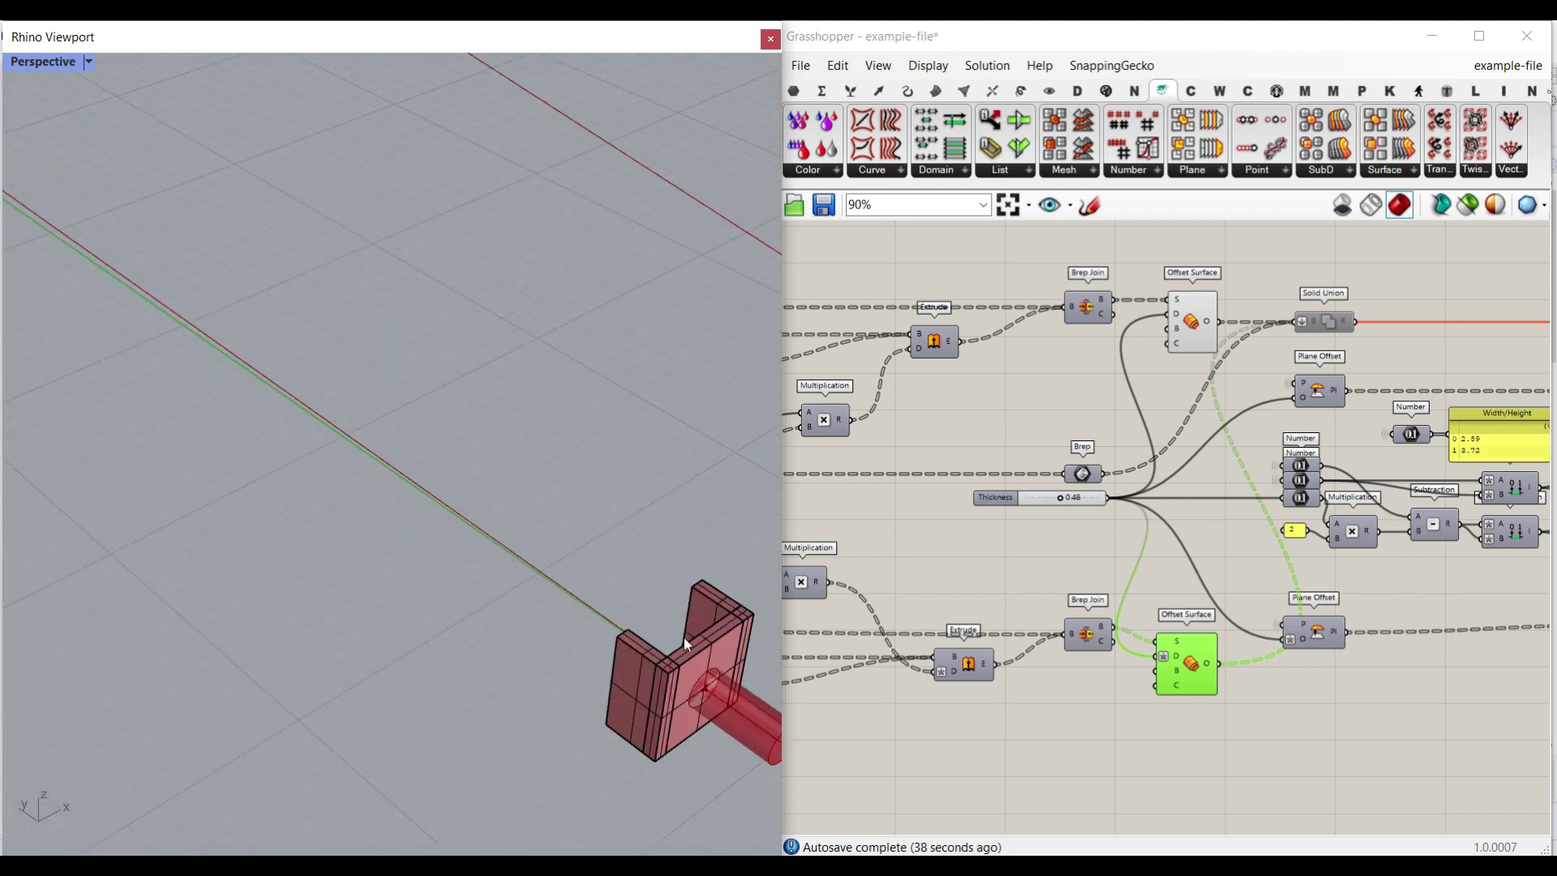
{"action": "left_click", "coordinate": [713, 653]}
{"action": "left_click", "coordinate": [711, 604]}
{"action": "left_click", "coordinate": [704, 523]}
{"action": "scroll", "coordinate": [660, 525], "scroll_direction": "down", "scroll_amount": 2}
{"action": "scroll", "coordinate": [668, 558], "scroll_direction": "up", "scroll_amount": 3}
{"action": "mouse_move", "coordinate": [668, 565]}
{"action": "right_mouse_down"}
{"action": "mouse_move", "coordinate": [702, 646]}
{"action": "mouse_move", "coordinate": [649, 573]}
{"action": "right_mouse_up"}
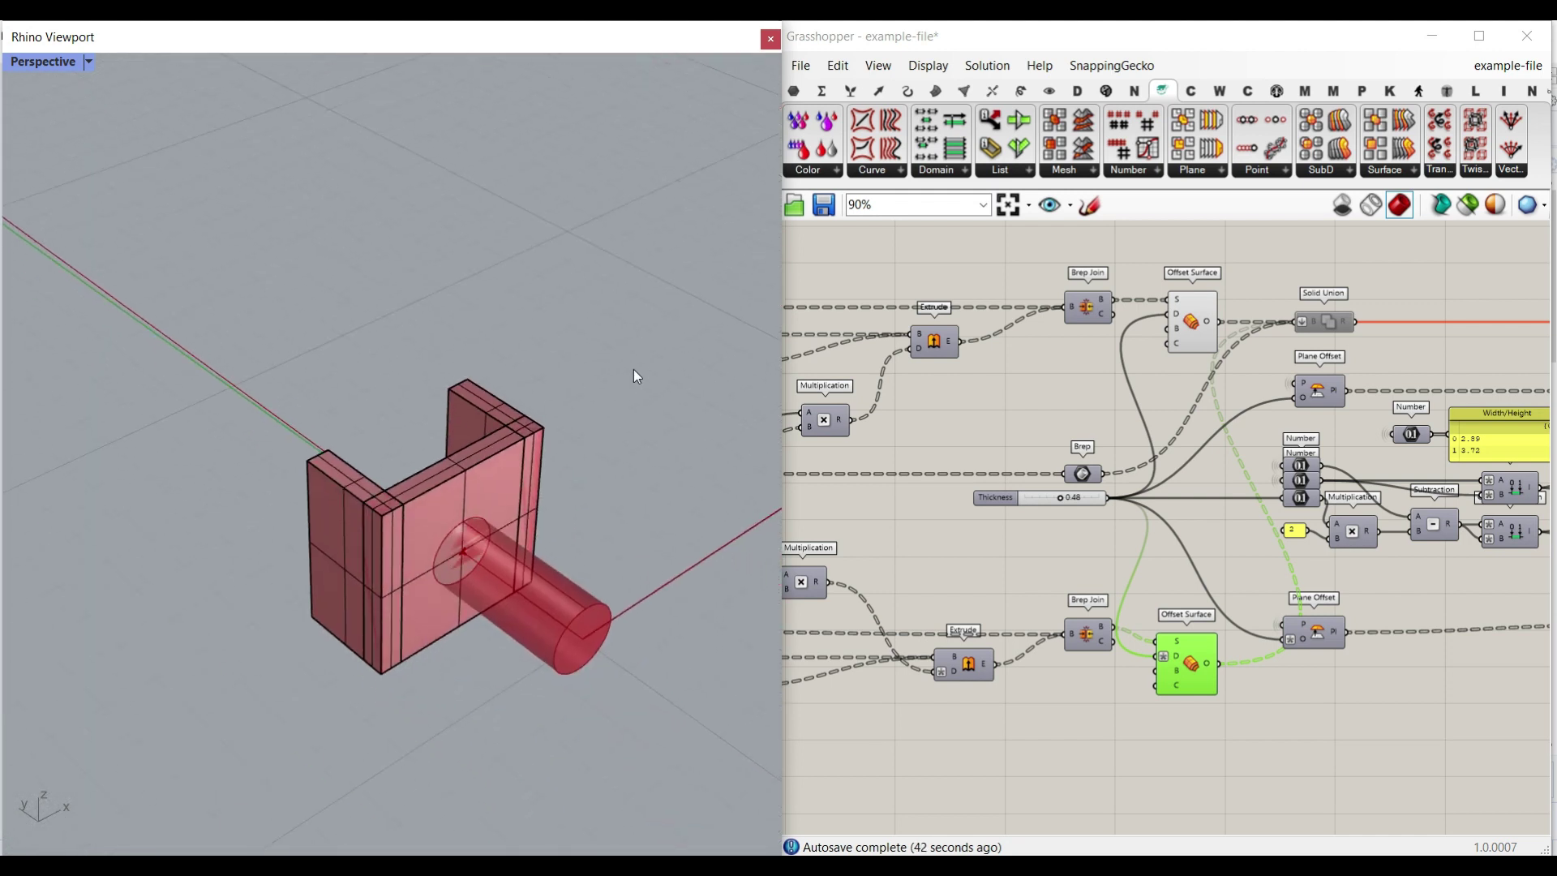
Step: Enable the Solid Union component and turn off the preview of the upper Offset Surface component
{"action": "scroll", "coordinate": [637, 382], "scroll_direction": "up", "scroll_amount": 3}
{"action": "scroll", "coordinate": [1205, 392], "scroll_direction": "up", "scroll_amount": 3}
{"action": "right_click", "coordinate": [1190, 353]}
{"action": "left_click", "coordinate": [1256, 415]}
{"action": "right_click_drag", "start_coordinate": [942, 340], "coordinate": [1061, 327]}
{"action": "right_click", "coordinate": [1061, 327]}
{"action": "left_click", "coordinate": [1090, 354]}
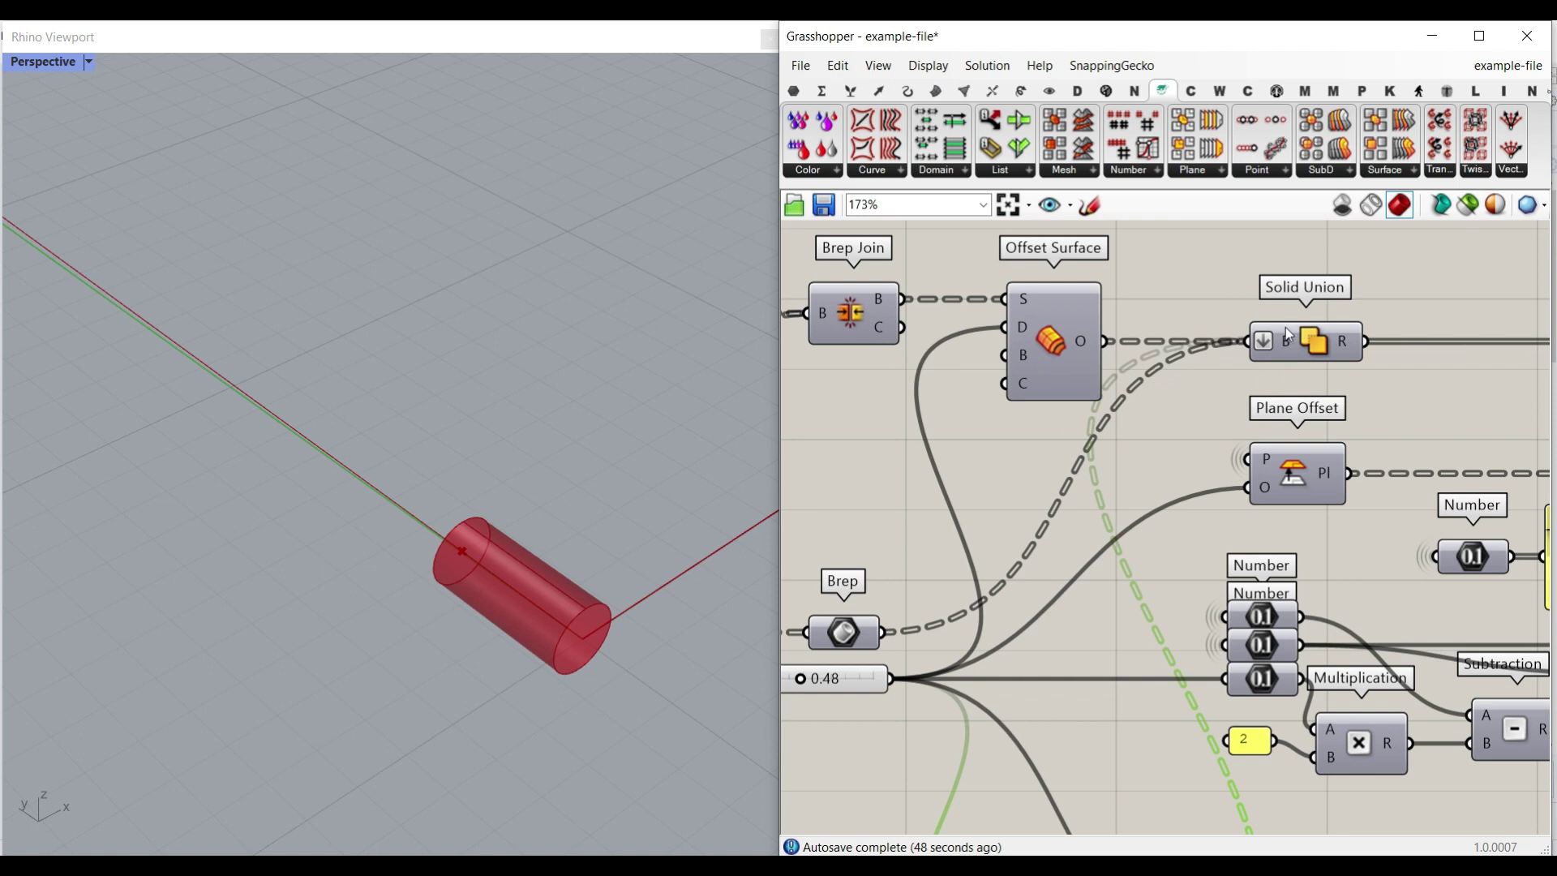
Step: Highlight the Brep parameter holding the connector pipes that feeds Solid Union and turn on the preview of Solid Union
{"action": "right_click_drag", "start_coordinate": [817, 522], "coordinate": [961, 447]}
{"action": "right_click", "coordinate": [988, 557]}
{"action": "left_click", "coordinate": [998, 508]}
{"action": "left_click", "coordinate": [992, 551]}
{"action": "right_click_drag", "start_coordinate": [1384, 251], "coordinate": [1221, 322]}
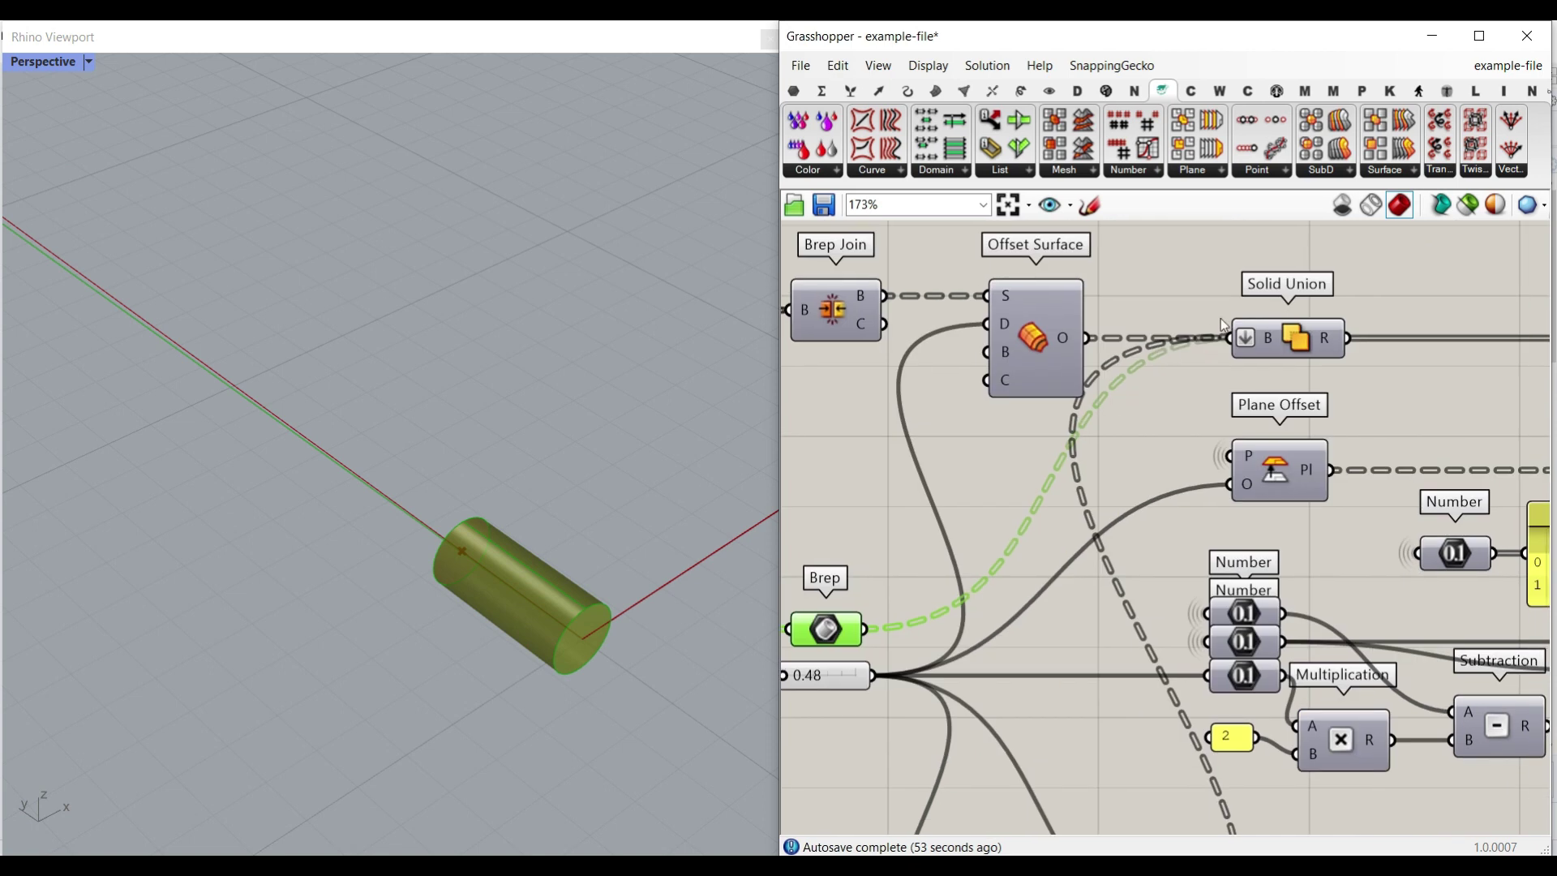
{"action": "right_click", "coordinate": [1290, 332]}
{"action": "left_click", "coordinate": [1310, 375]}
Step: Turn off the preview of the upper Brep Join, Offset Surface and pipe Brep components feeding Solid Union
{"action": "scroll", "coordinate": [1168, 444], "scroll_direction": "down", "scroll_amount": 3}
{"action": "left_click_drag", "start_coordinate": [1154, 289], "coordinate": [831, 602]}
{"action": "right_click", "coordinate": [850, 281]}
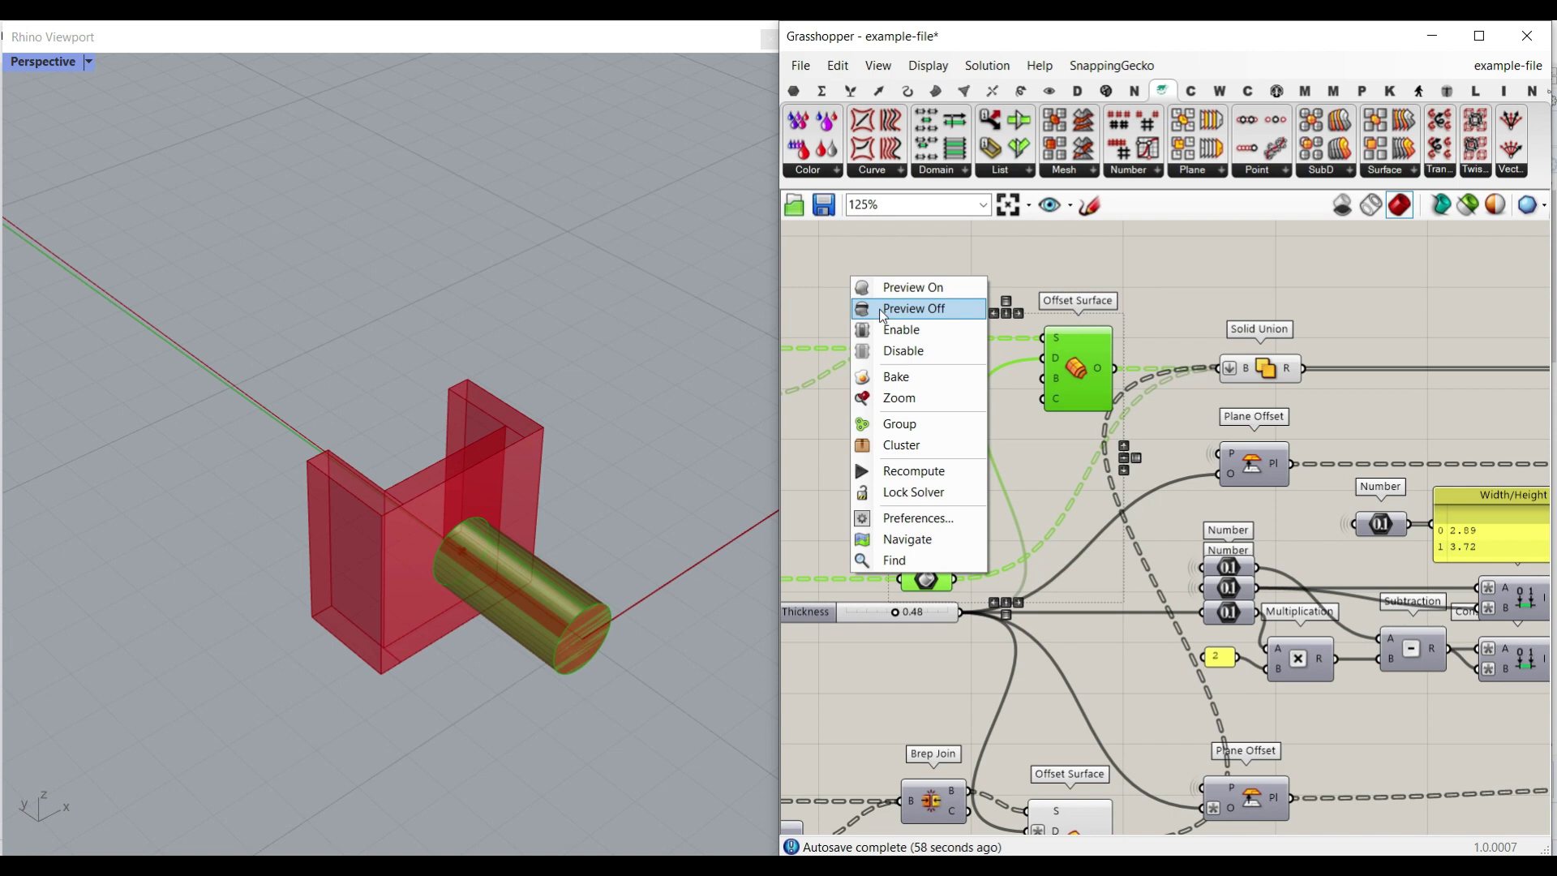
{"action": "left_click", "coordinate": [900, 305]}
{"action": "scroll", "coordinate": [1214, 407], "scroll_direction": "up", "scroll_amount": 5}
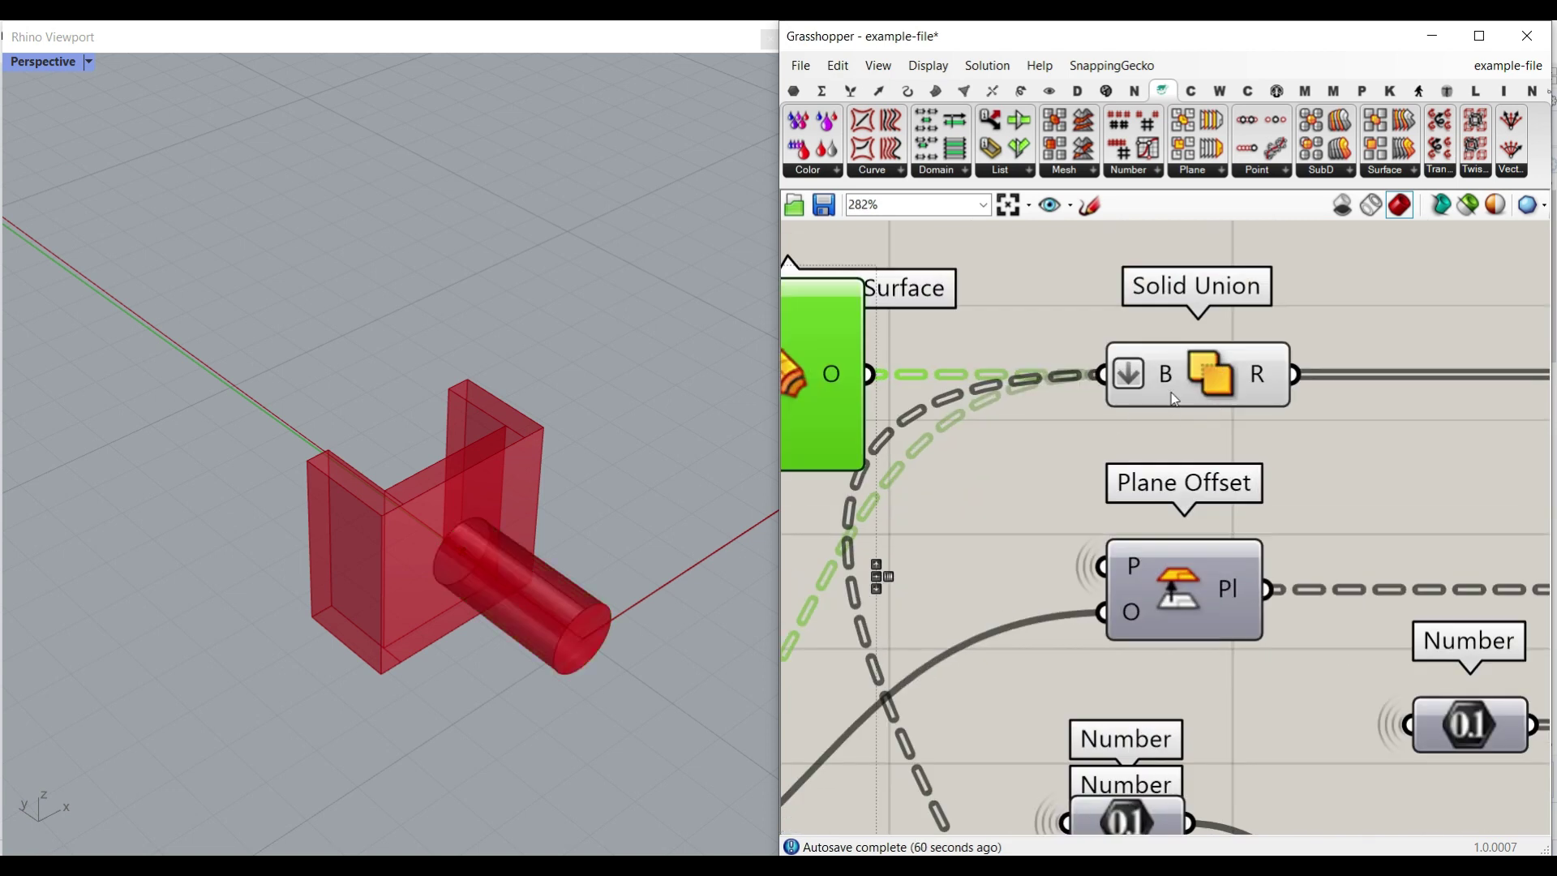
Step: Bake the Solid Union output and select a baked connector to check that bracket and pipe are one solid
{"action": "right_click", "coordinate": [1283, 373]}
{"action": "left_click", "coordinate": [1306, 392]}
{"action": "left_click", "coordinate": [1324, 577]}
{"action": "left_click", "coordinate": [470, 548]}
{"action": "left_click", "coordinate": [608, 457]}
{"action": "scroll", "coordinate": [543, 527], "scroll_direction": "down", "scroll_amount": 5}
{"action": "right_click_drag", "start_coordinate": [742, 410], "coordinate": [485, 492], "text": "shift"}
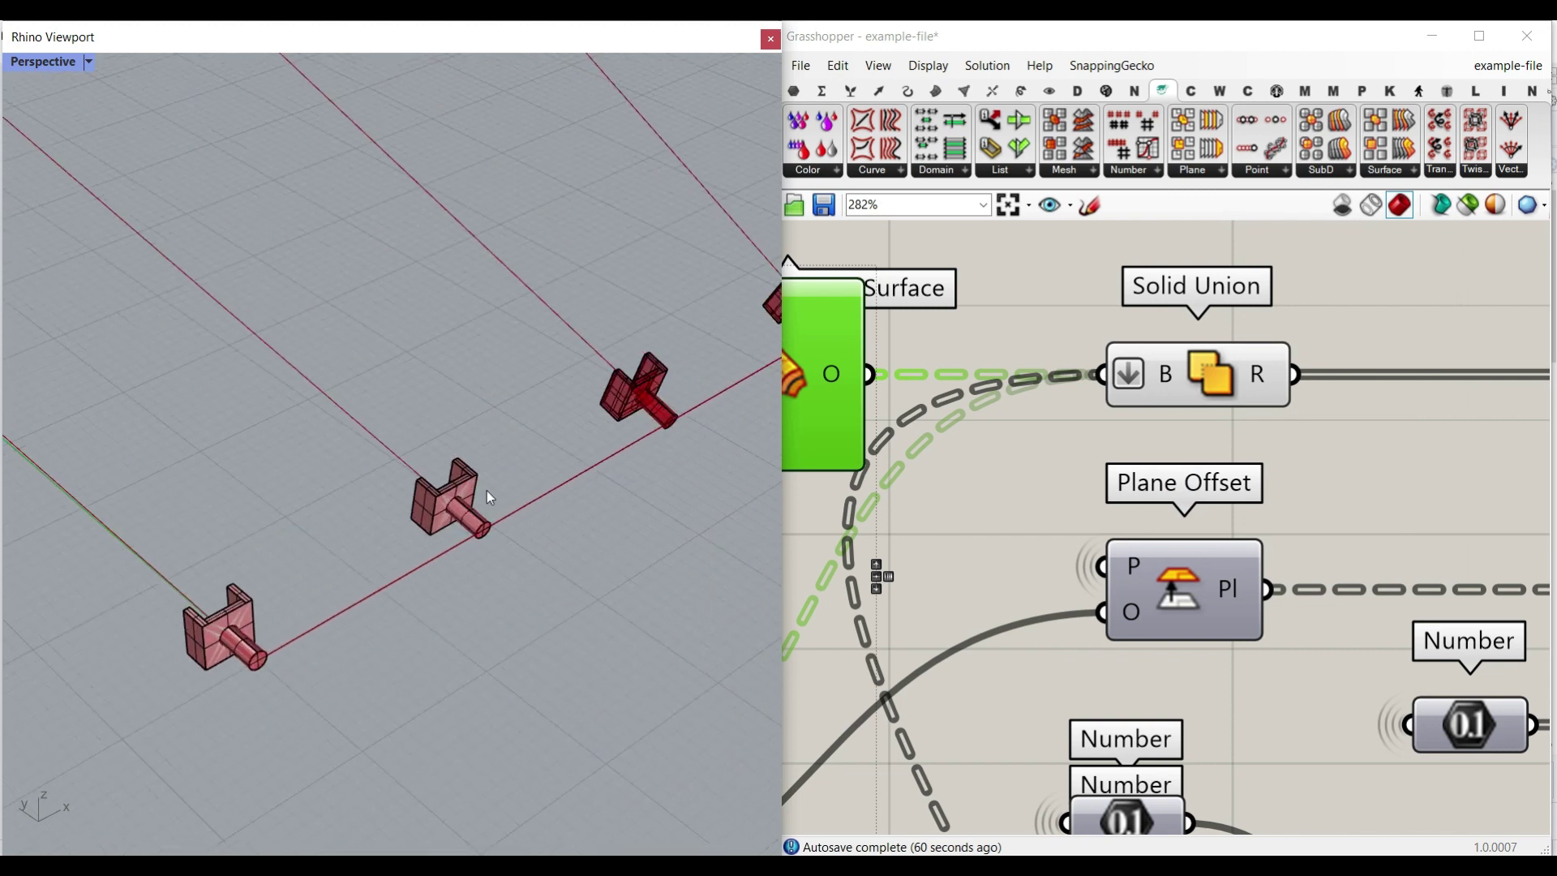
Step: Examine the other baked connectors along the edge to check each bracket and pipe union
{"action": "scroll", "coordinate": [486, 491], "scroll_direction": "up", "scroll_amount": 8}
{"action": "left_click", "coordinate": [402, 584]}
{"action": "scroll", "coordinate": [557, 431], "scroll_direction": "down", "scroll_amount": 8}
{"action": "right_click_drag", "start_coordinate": [695, 404], "coordinate": [436, 498], "text": "shift"}
{"action": "left_click", "coordinate": [435, 498]}
{"action": "right_click_drag", "start_coordinate": [248, 587], "coordinate": [509, 436], "text": "shift"}
{"action": "scroll", "coordinate": [509, 435], "scroll_direction": "up", "scroll_amount": 5}
{"action": "left_click", "coordinate": [503, 442]}
{"action": "left_click", "coordinate": [567, 372]}
{"action": "scroll", "coordinate": [571, 379], "scroll_direction": "down", "scroll_amount": 3}
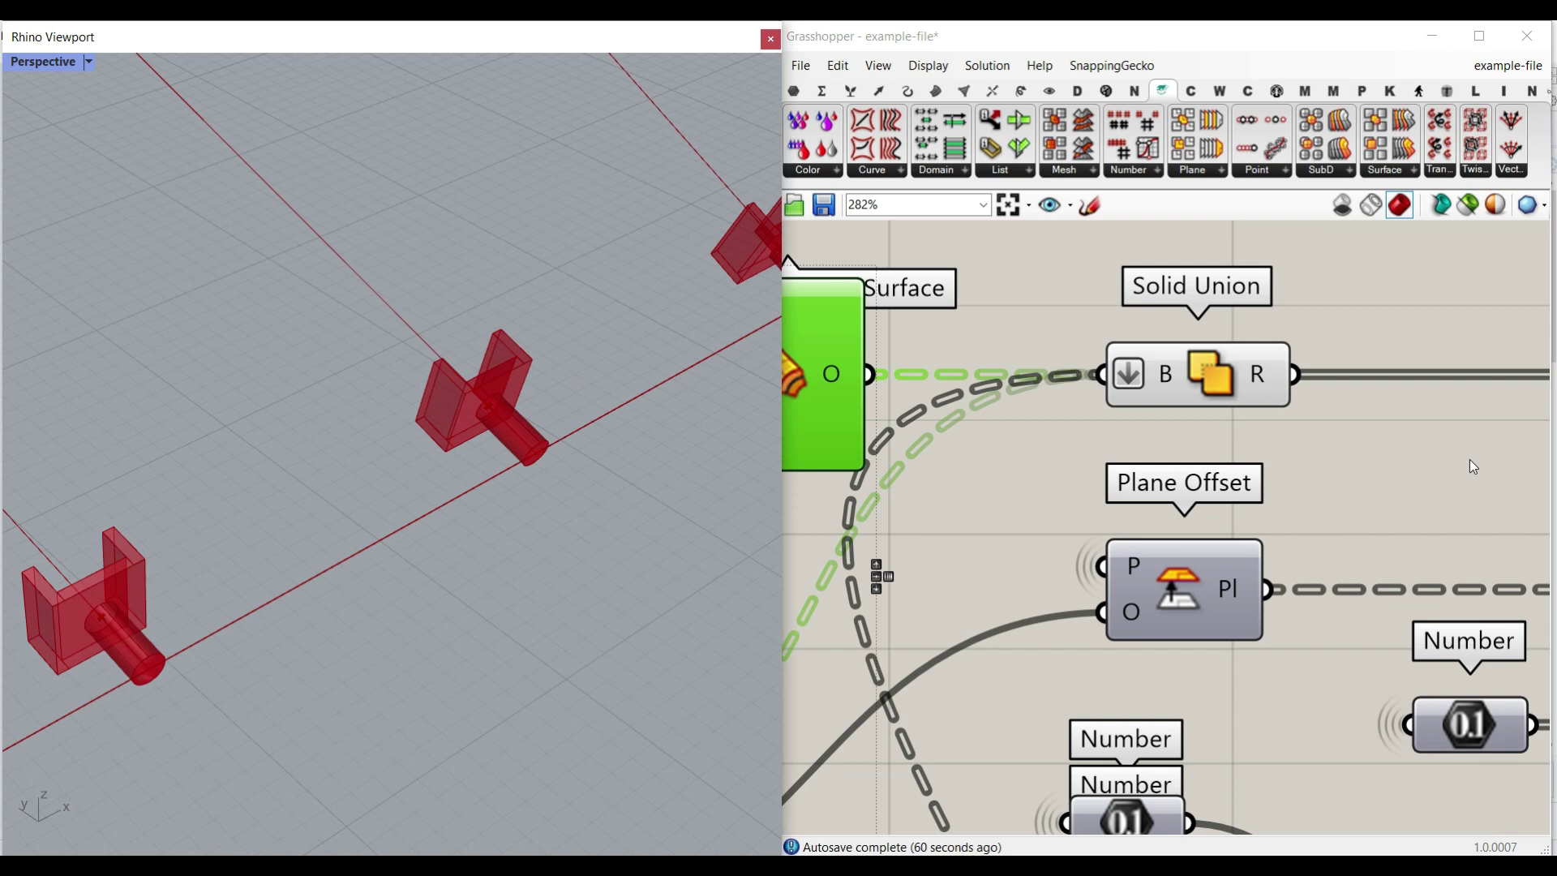
Step: Turn on the Profiler canvas widget and check the computation time of the Solid Union component
{"action": "left_click", "coordinate": [927, 64]}
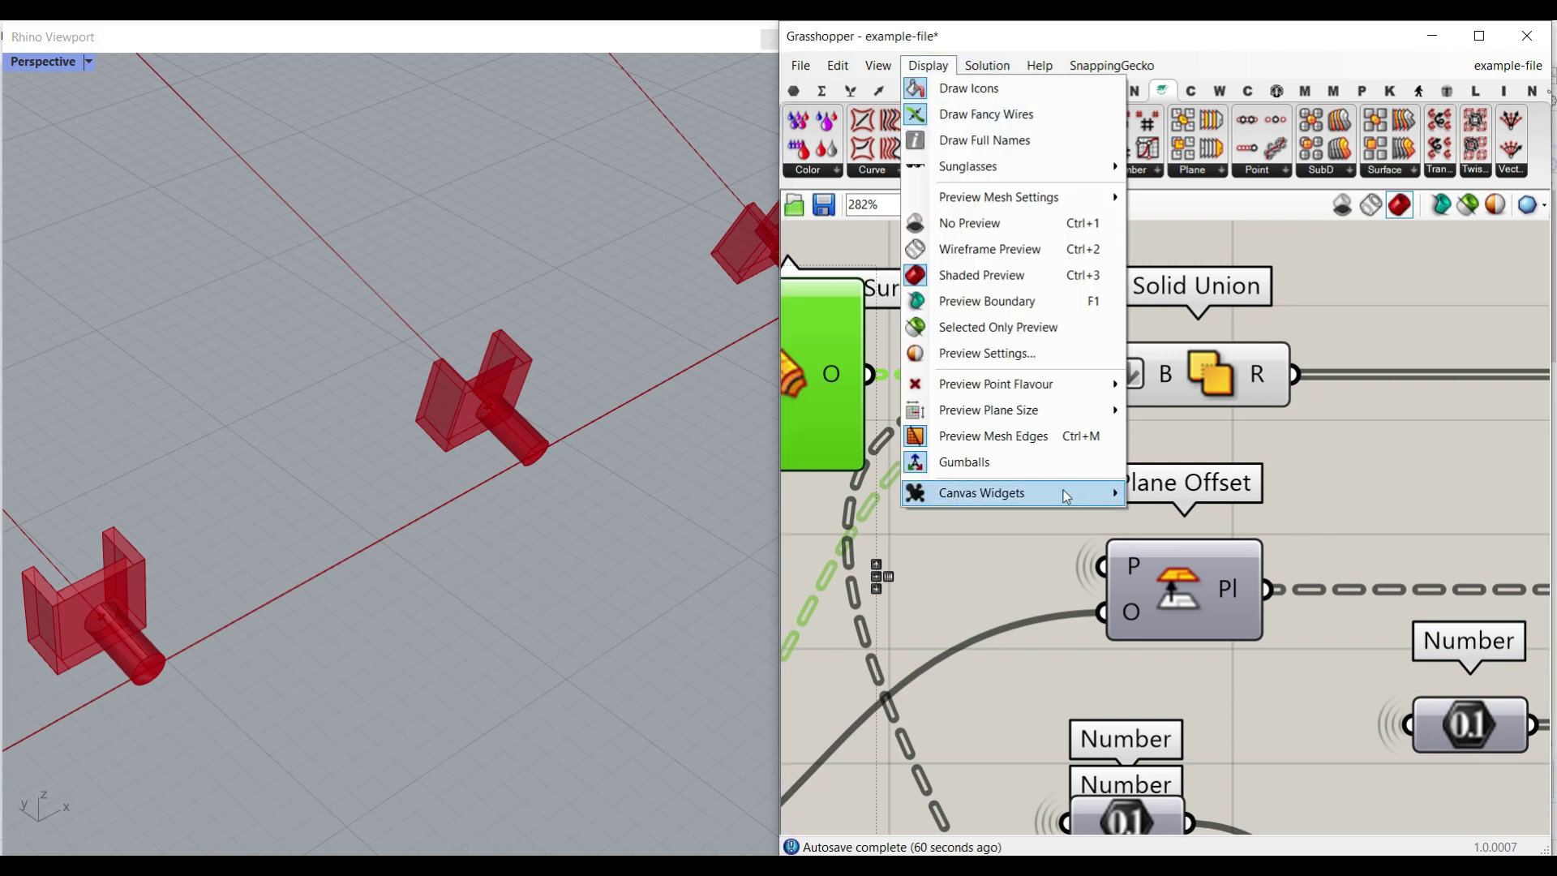
{"action": "mouse_move", "coordinate": [1030, 504]}
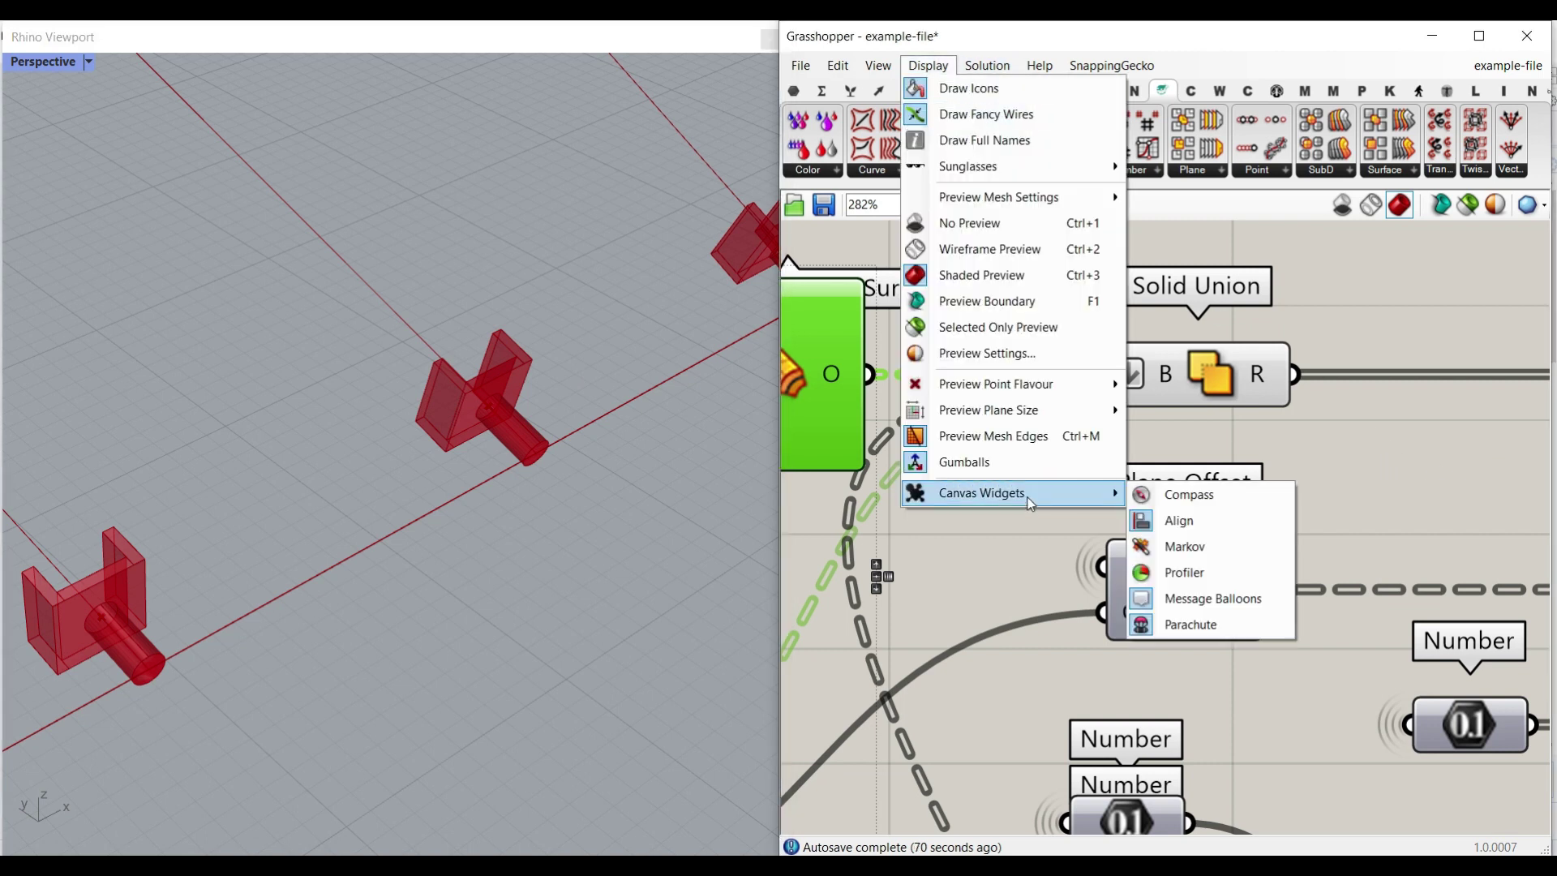
{"action": "left_click", "coordinate": [1192, 572]}
{"action": "scroll", "coordinate": [1281, 543], "scroll_direction": "down", "scroll_amount": 2}
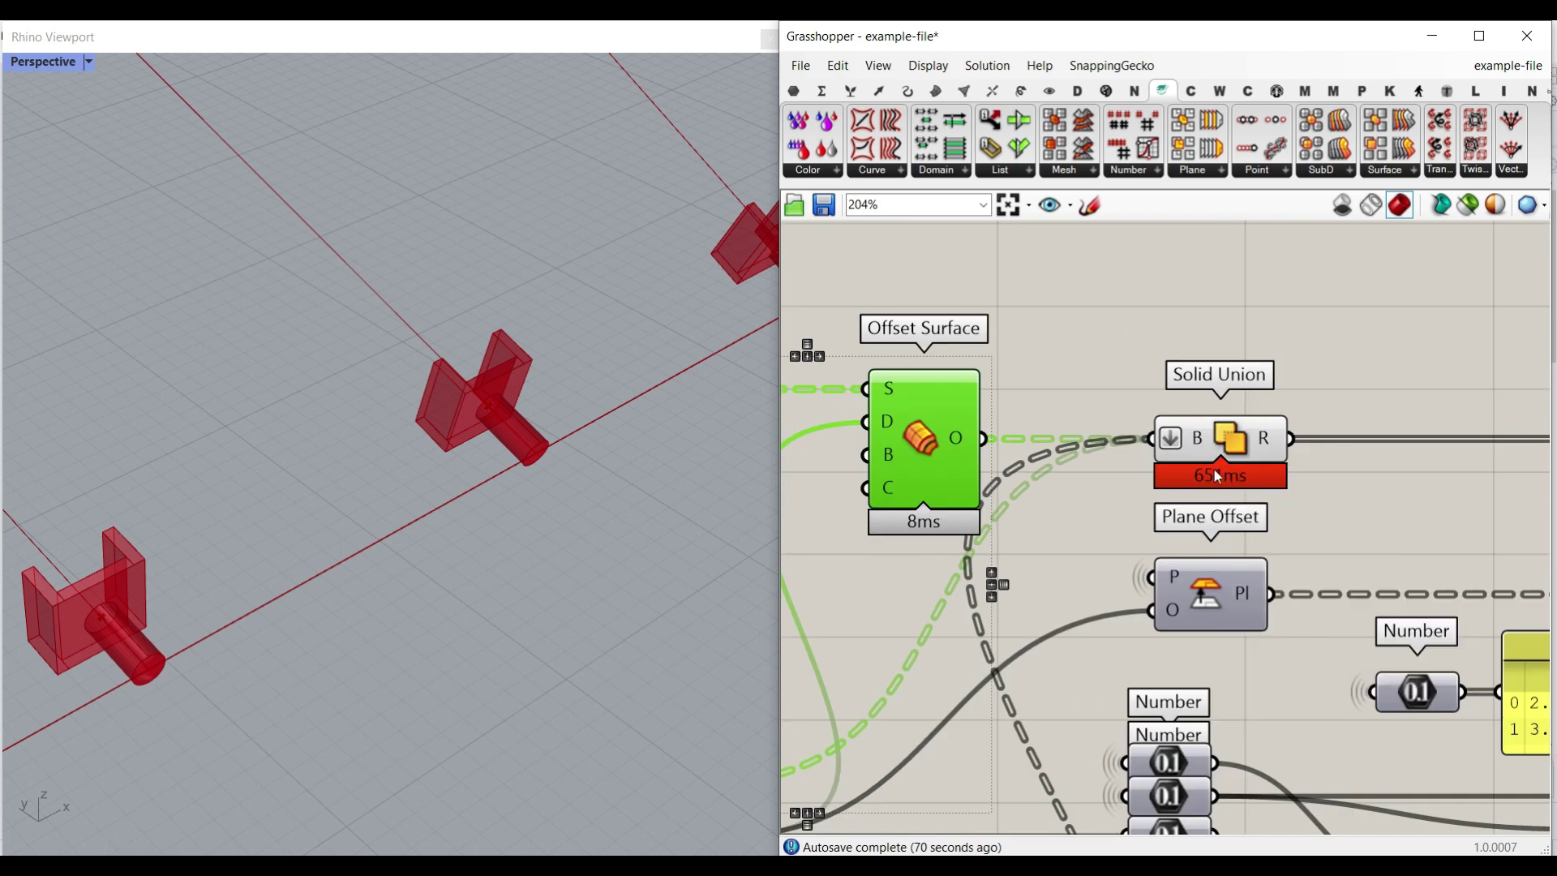
{"action": "scroll", "coordinate": [547, 525], "scroll_direction": "down", "scroll_amount": 5}
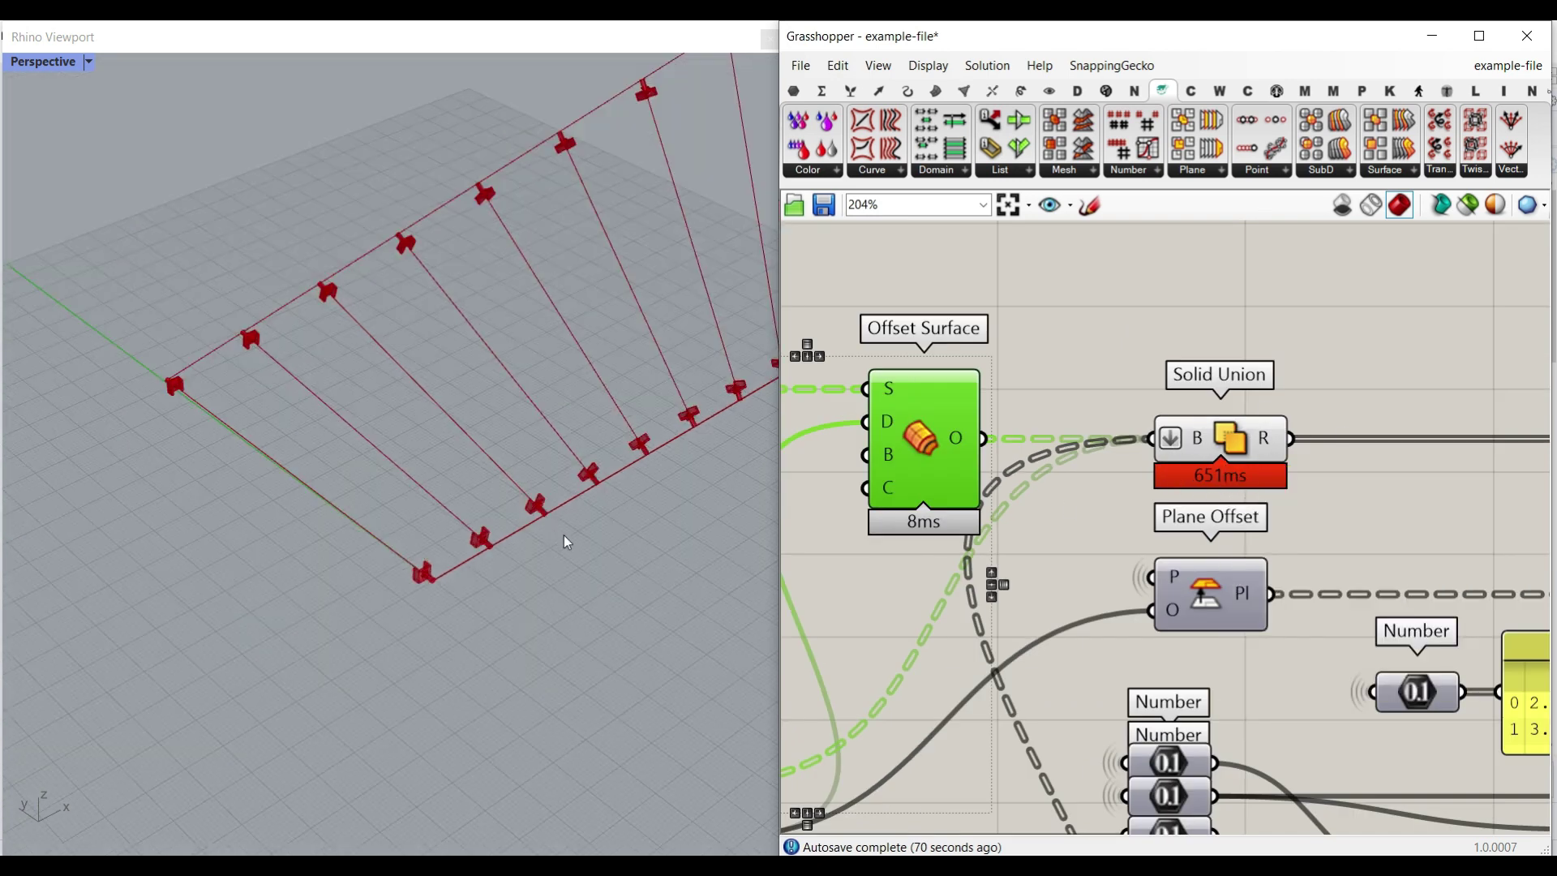
Step: Trace the lower Offset Surface output up to the Solid Union component's B input
{"action": "scroll", "coordinate": [1053, 429], "scroll_direction": "down", "scroll_amount": 6}
{"action": "right_click_drag", "start_coordinate": [1035, 656], "coordinate": [1096, 530]}
{"action": "scroll", "coordinate": [1098, 567], "scroll_direction": "up", "scroll_amount": 4}
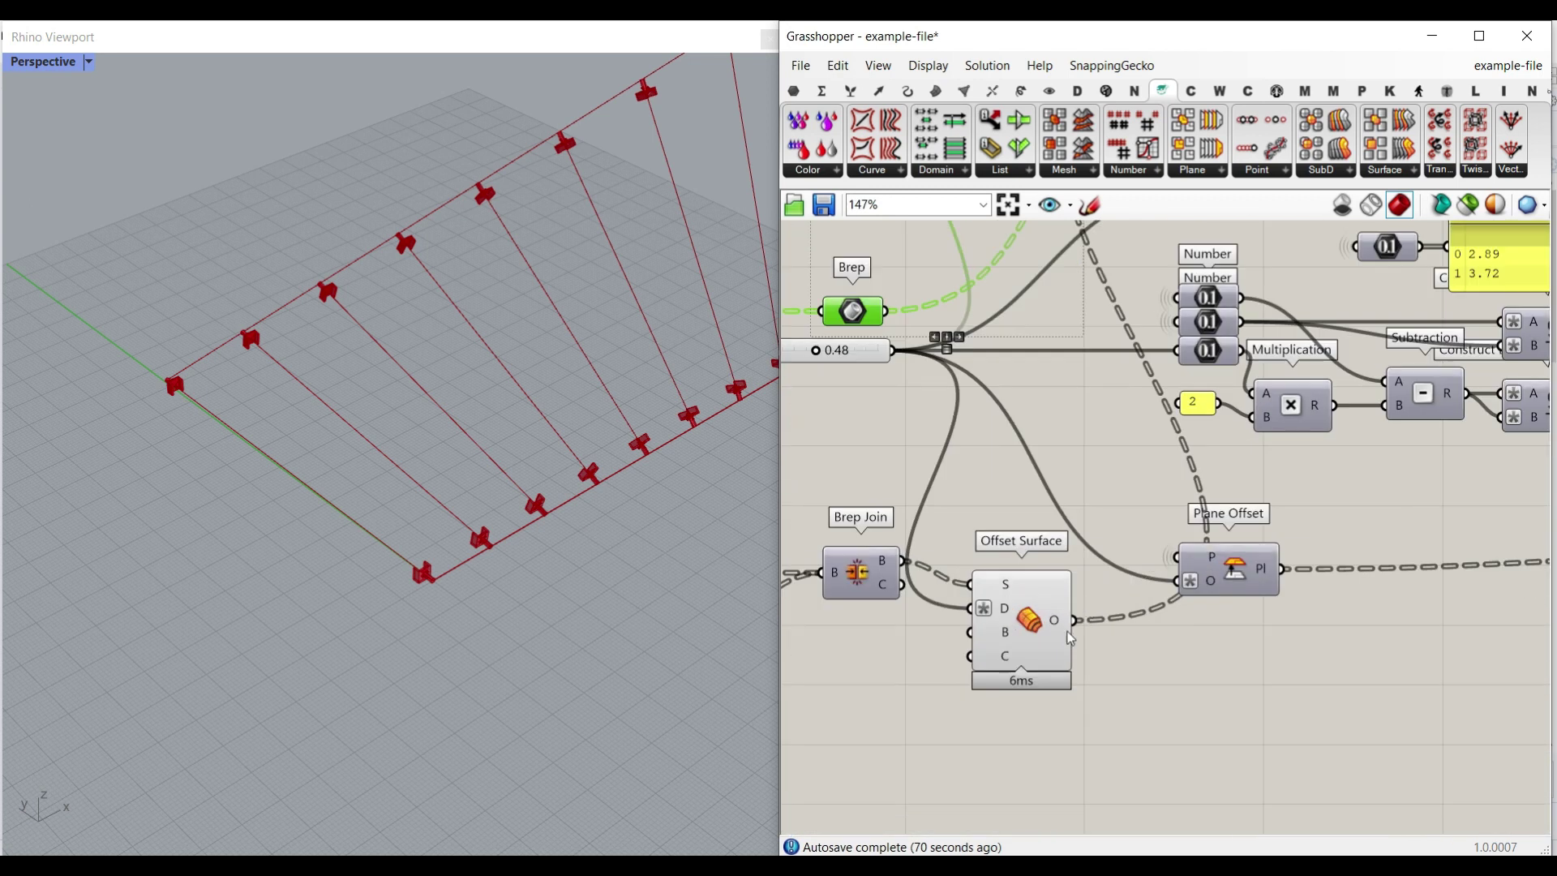
{"action": "right_click_drag", "start_coordinate": [1209, 540], "coordinate": [1149, 649]}
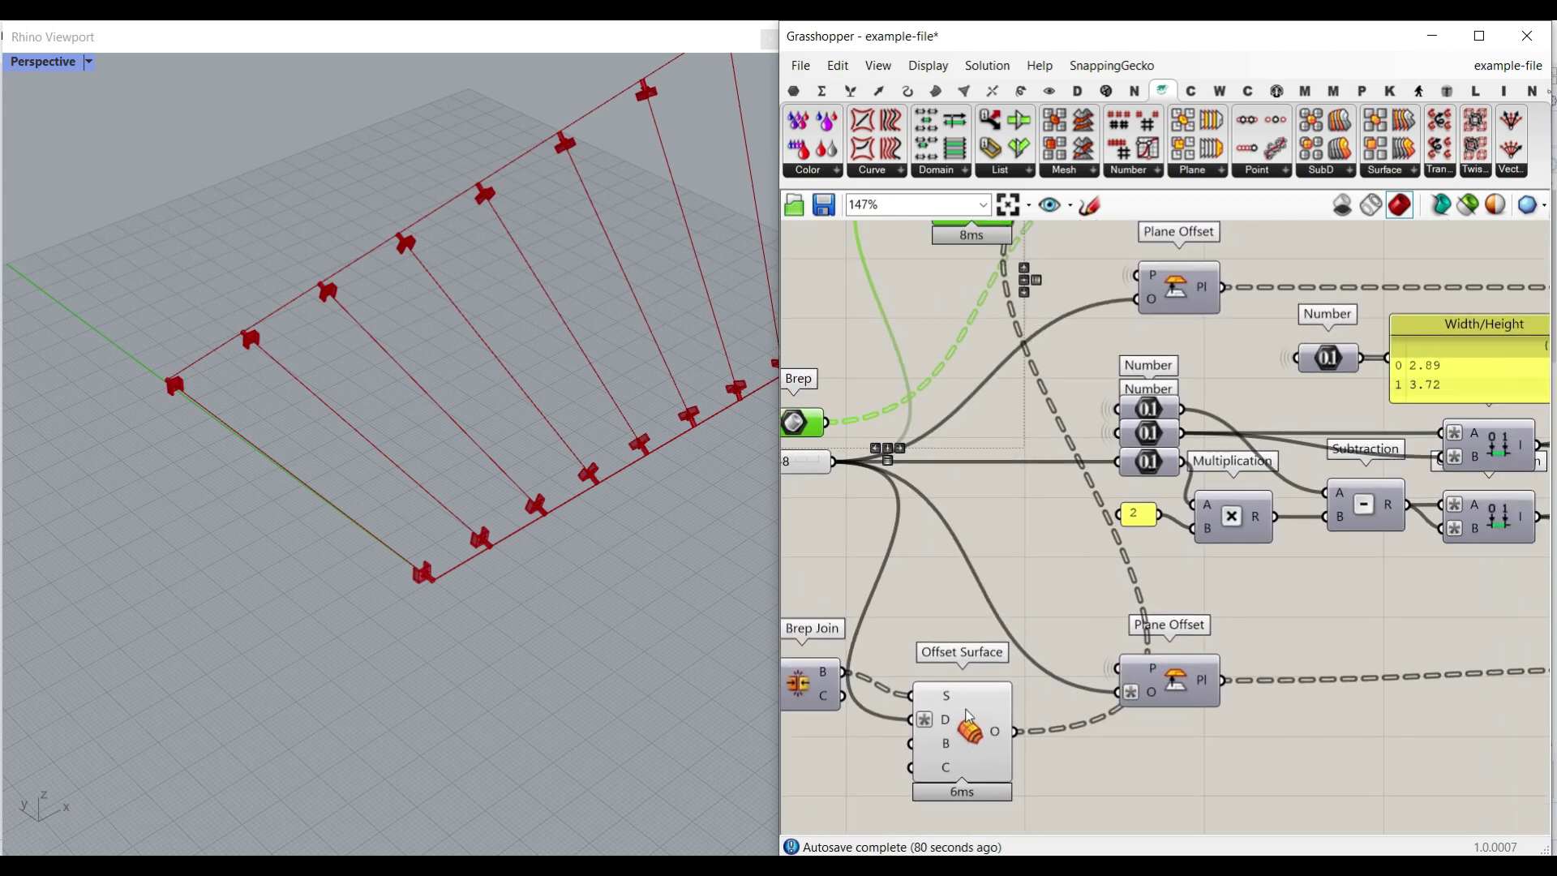
{"action": "scroll", "coordinate": [968, 716], "scroll_direction": "down", "scroll_amount": 3}
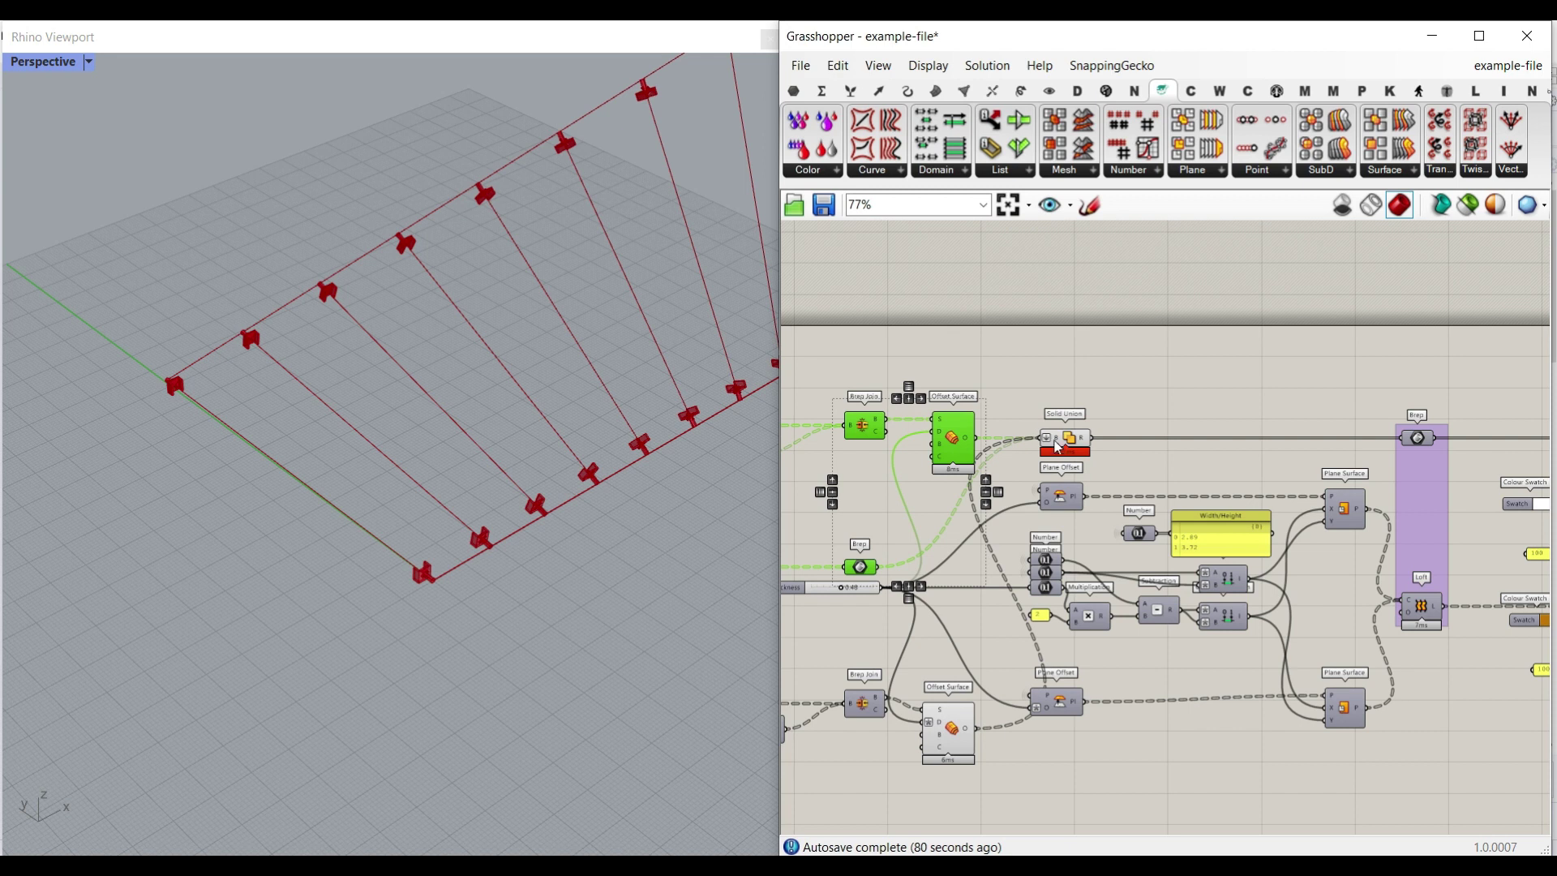
Step: Highlight the Solid Union connectors at the opposite beam ends and bake the Solid Union output
{"action": "left_click", "coordinate": [1054, 440]}
{"action": "right_click_drag", "start_coordinate": [420, 431], "coordinate": [470, 406]}
{"action": "scroll", "coordinate": [198, 374], "scroll_direction": "up", "scroll_amount": 5}
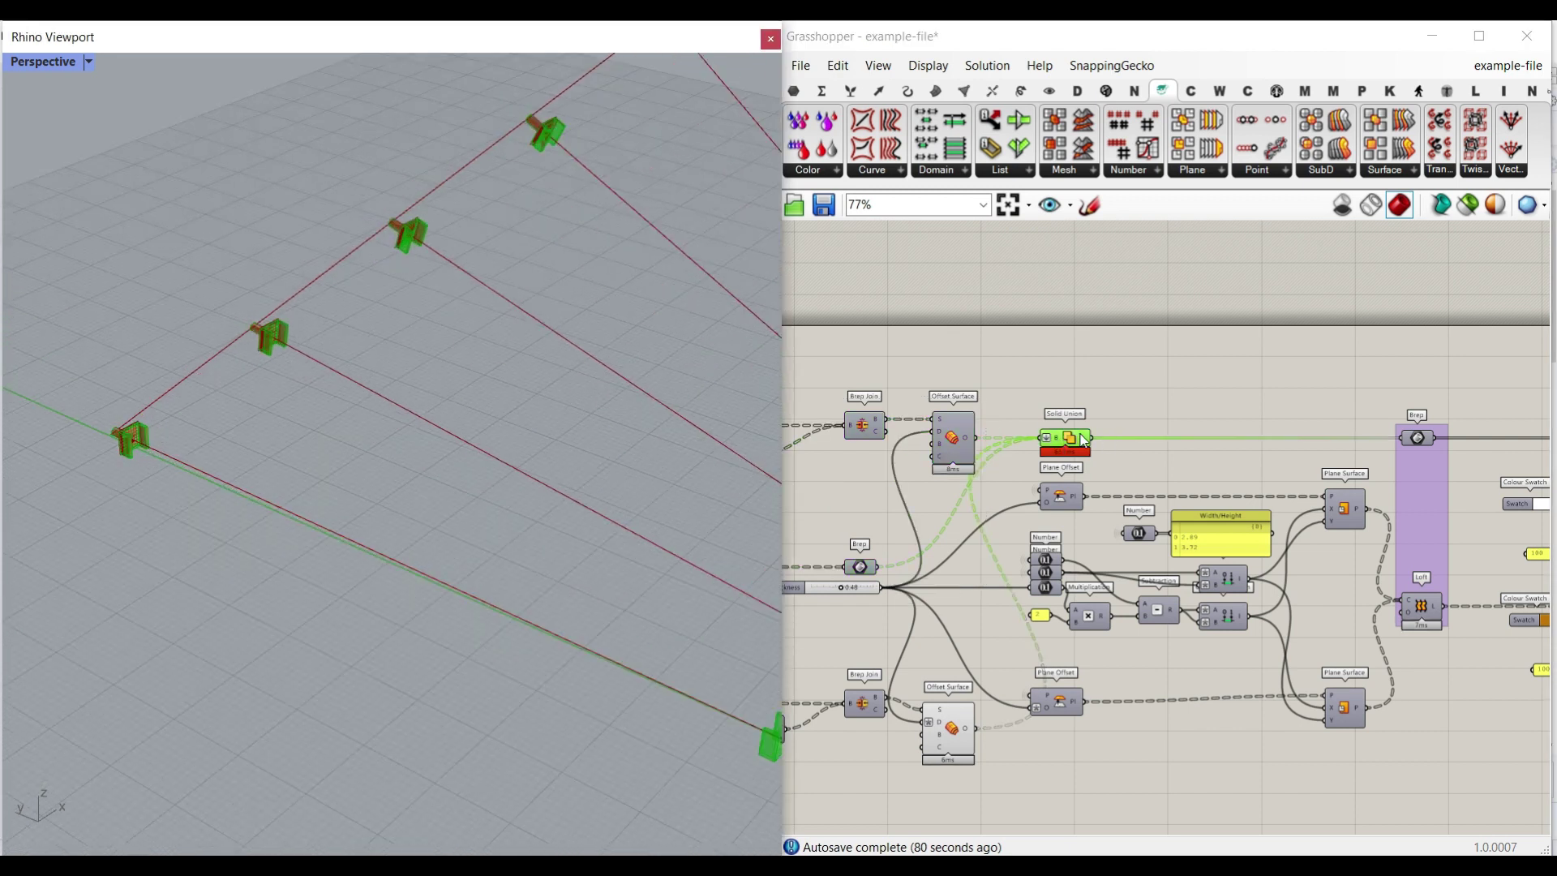
{"action": "right_click", "coordinate": [1082, 439]}
{"action": "left_click", "coordinate": [1118, 468]}
{"action": "left_click", "coordinate": [1105, 657]}
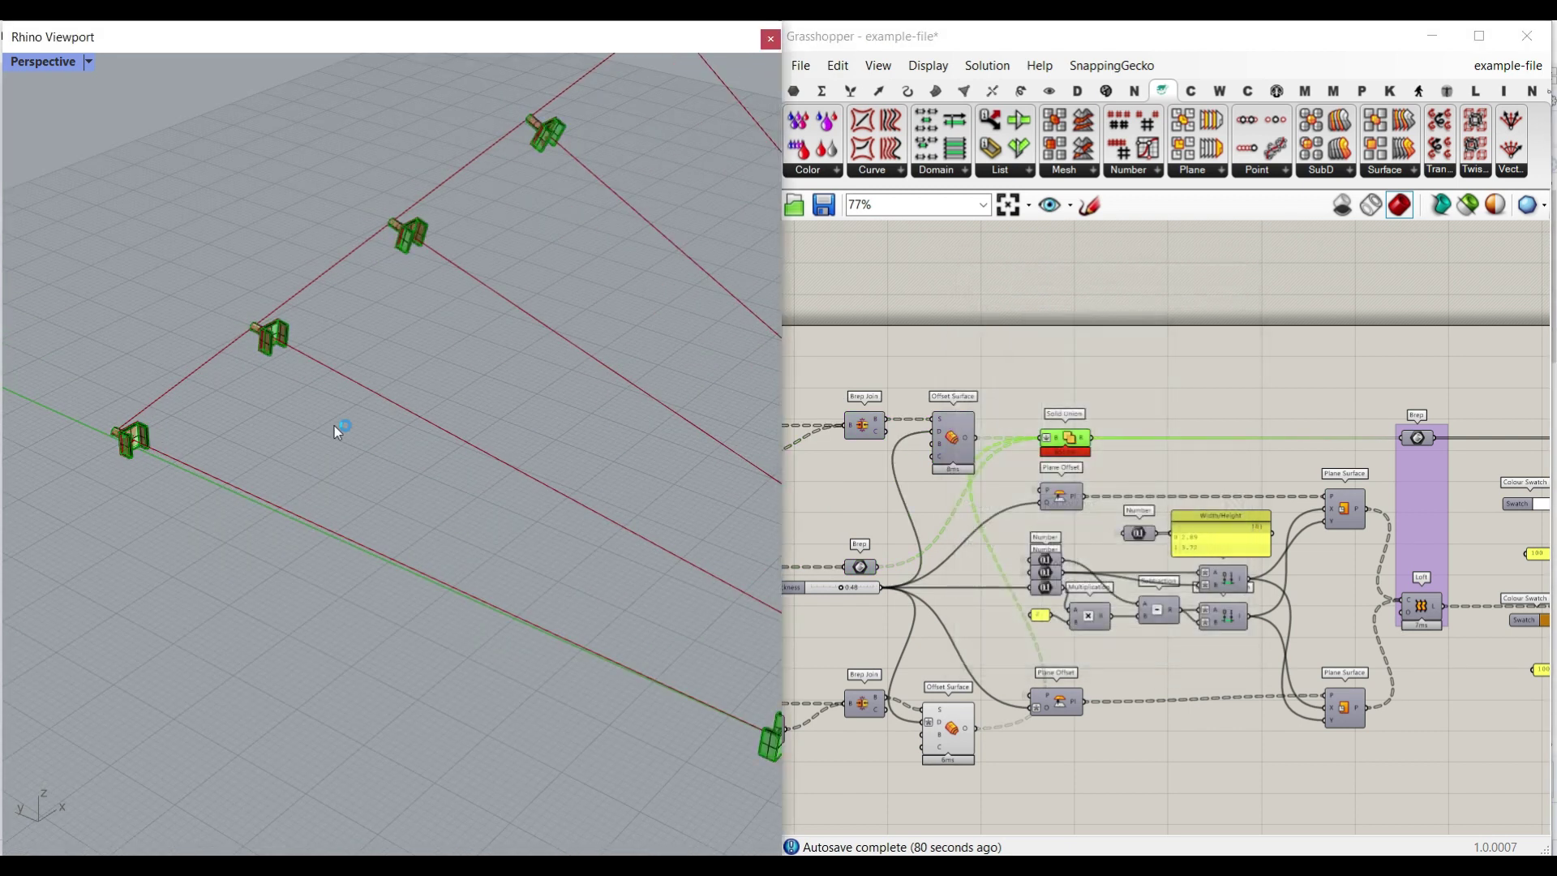
Step: Follow the Solid Union output to the Brep parameter in the purple group and highlight its connectors
{"action": "scroll", "coordinate": [1375, 421], "scroll_direction": "up", "scroll_amount": 5}
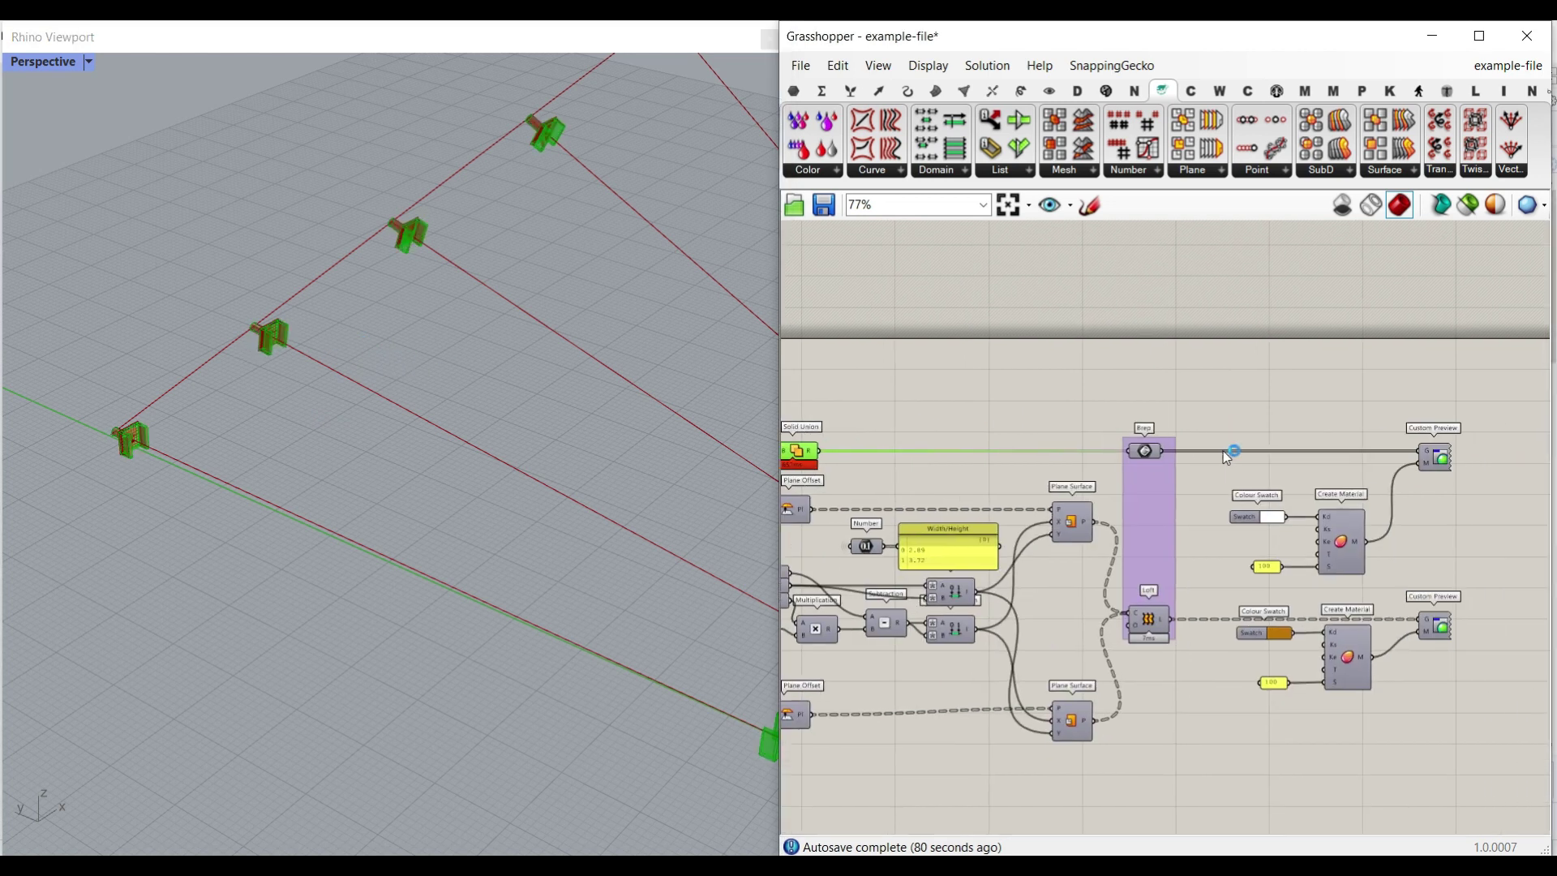
{"action": "right_click_drag", "start_coordinate": [1105, 475], "coordinate": [1165, 466]}
{"action": "mouse_move", "coordinate": [1133, 437]}
{"action": "left_mouse_down"}
{"action": "mouse_move", "coordinate": [1160, 437]}
{"action": "mouse_move", "coordinate": [1147, 437]}
{"action": "left_mouse_up"}
Step: Turn off the preview of all components in the definition so the viewport is empty
{"action": "scroll", "coordinate": [1152, 441], "scroll_direction": "down", "scroll_amount": 9}
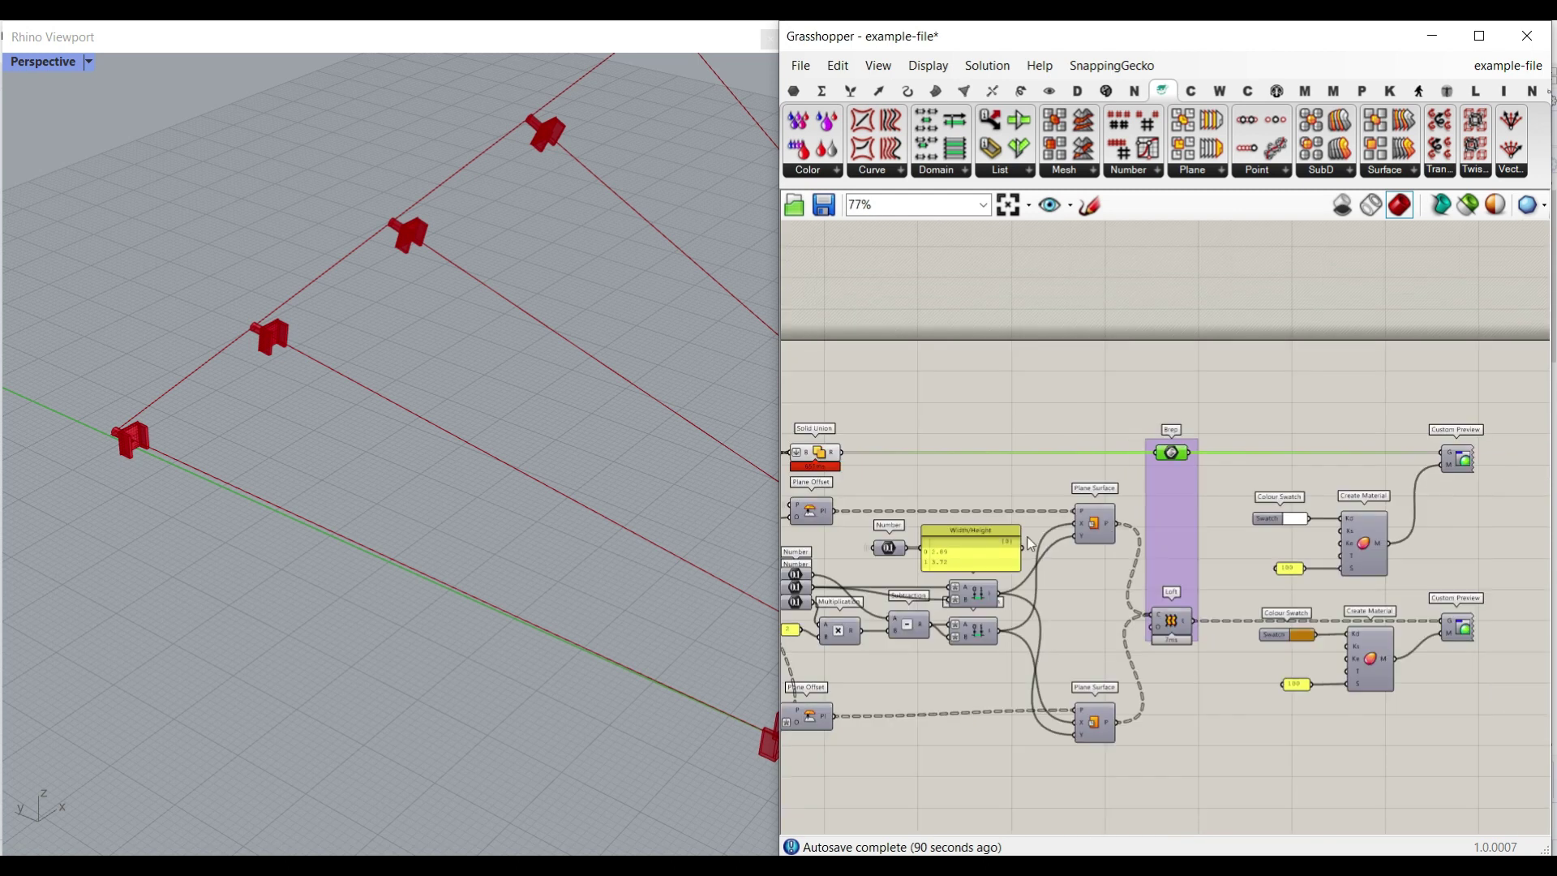
{"action": "left_click_drag", "start_coordinate": [1306, 681], "coordinate": [977, 417]}
{"action": "middle_click", "coordinate": [1175, 344]}
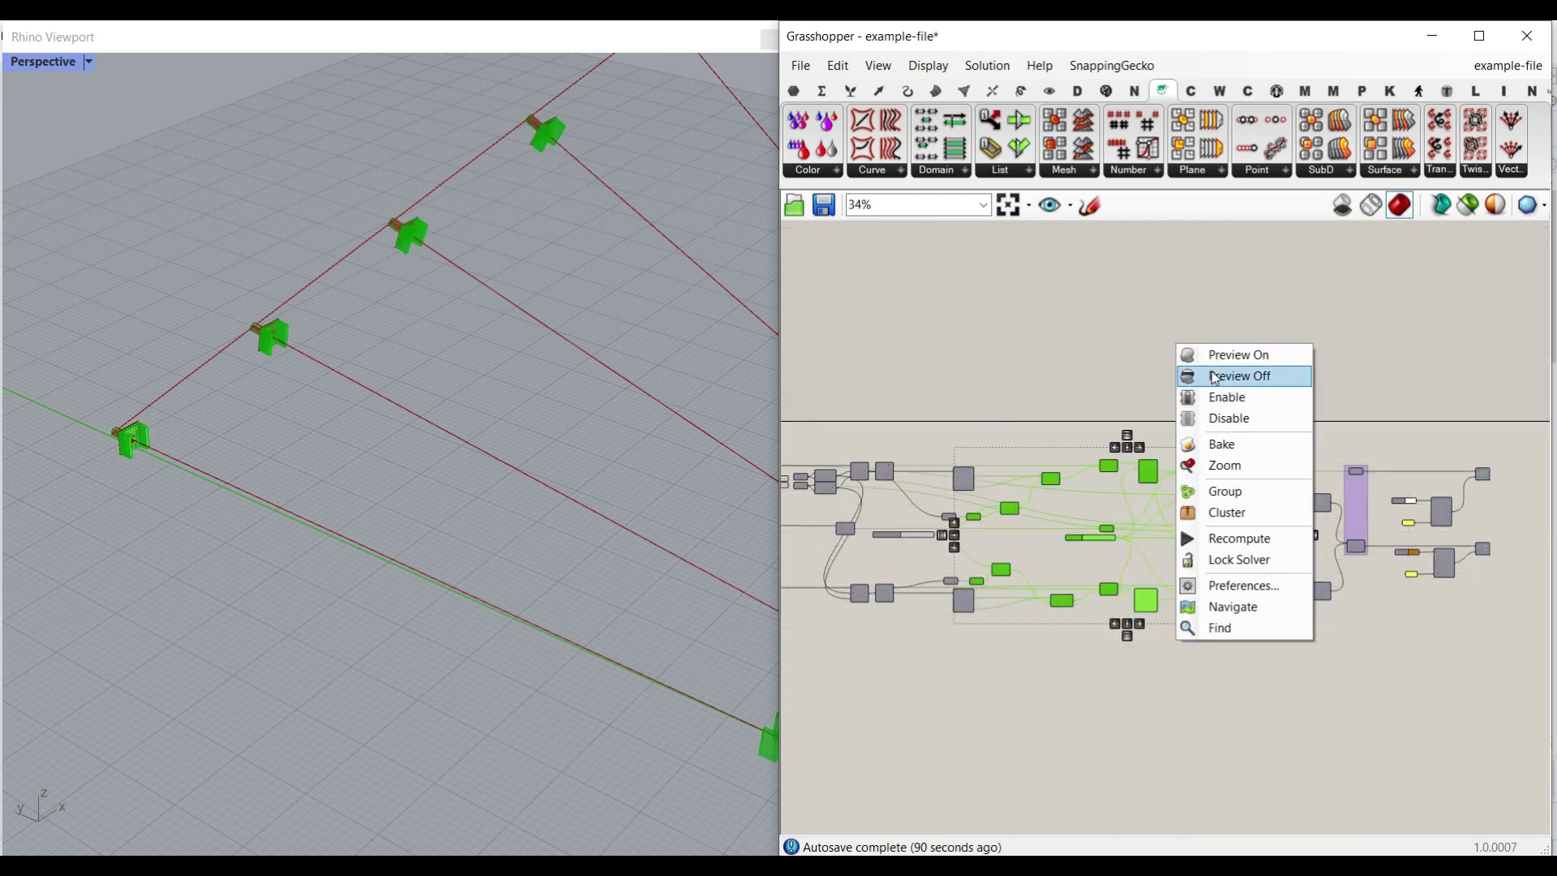
{"action": "left_click", "coordinate": [1212, 372]}
{"action": "left_click", "coordinate": [1213, 372]}
{"action": "right_click_drag", "start_coordinate": [1385, 396], "coordinate": [1295, 396]}
{"action": "scroll", "coordinate": [1258, 446], "scroll_direction": "down", "scroll_amount": 6}
{"action": "left_click_drag", "start_coordinate": [1372, 540], "coordinate": [886, 410]}
{"action": "right_click", "coordinate": [1174, 360]}
{"action": "left_click", "coordinate": [1196, 392]}
{"action": "left_click", "coordinate": [1216, 409]}
Step: Turn on the preview of the Brep parameter in the purple group to show only the finished connectors
{"action": "scroll", "coordinate": [1267, 446], "scroll_direction": "up", "scroll_amount": 3}
{"action": "scroll", "coordinate": [1277, 464], "scroll_direction": "up", "scroll_amount": 10}
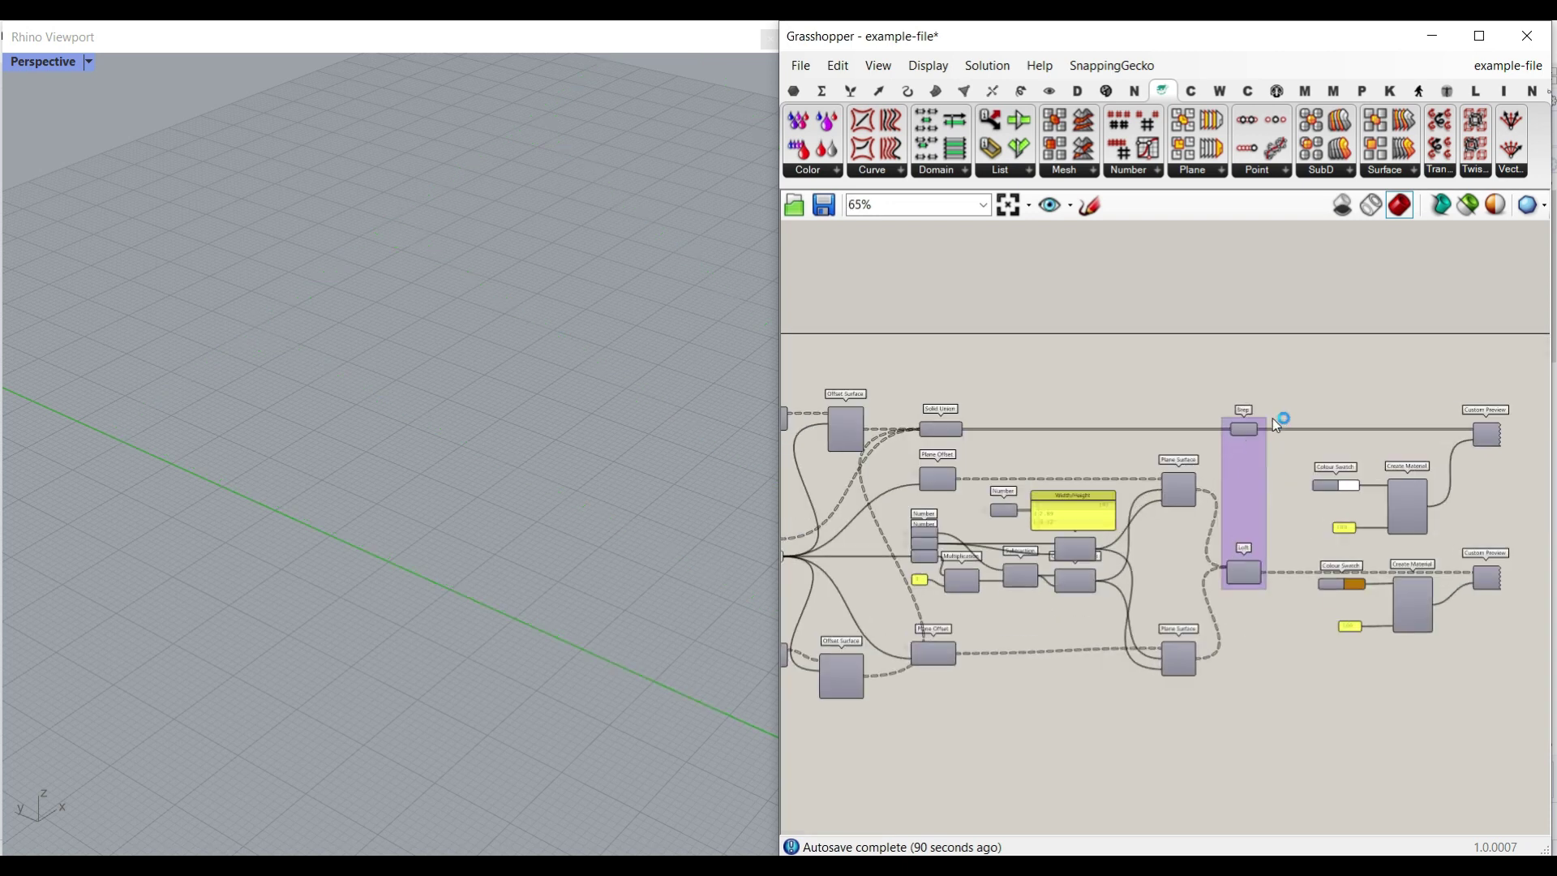
{"action": "right_click", "coordinate": [1274, 435]}
{"action": "left_click", "coordinate": [1301, 463]}
{"action": "scroll", "coordinate": [501, 427], "scroll_direction": "down", "scroll_amount": 8}
{"action": "scroll", "coordinate": [582, 499], "scroll_direction": "up", "scroll_amount": 8}
{"action": "right_click_drag", "start_coordinate": [532, 498], "coordinate": [434, 572]}
{"action": "scroll", "coordinate": [290, 613], "scroll_direction": "up", "scroll_amount": 4}
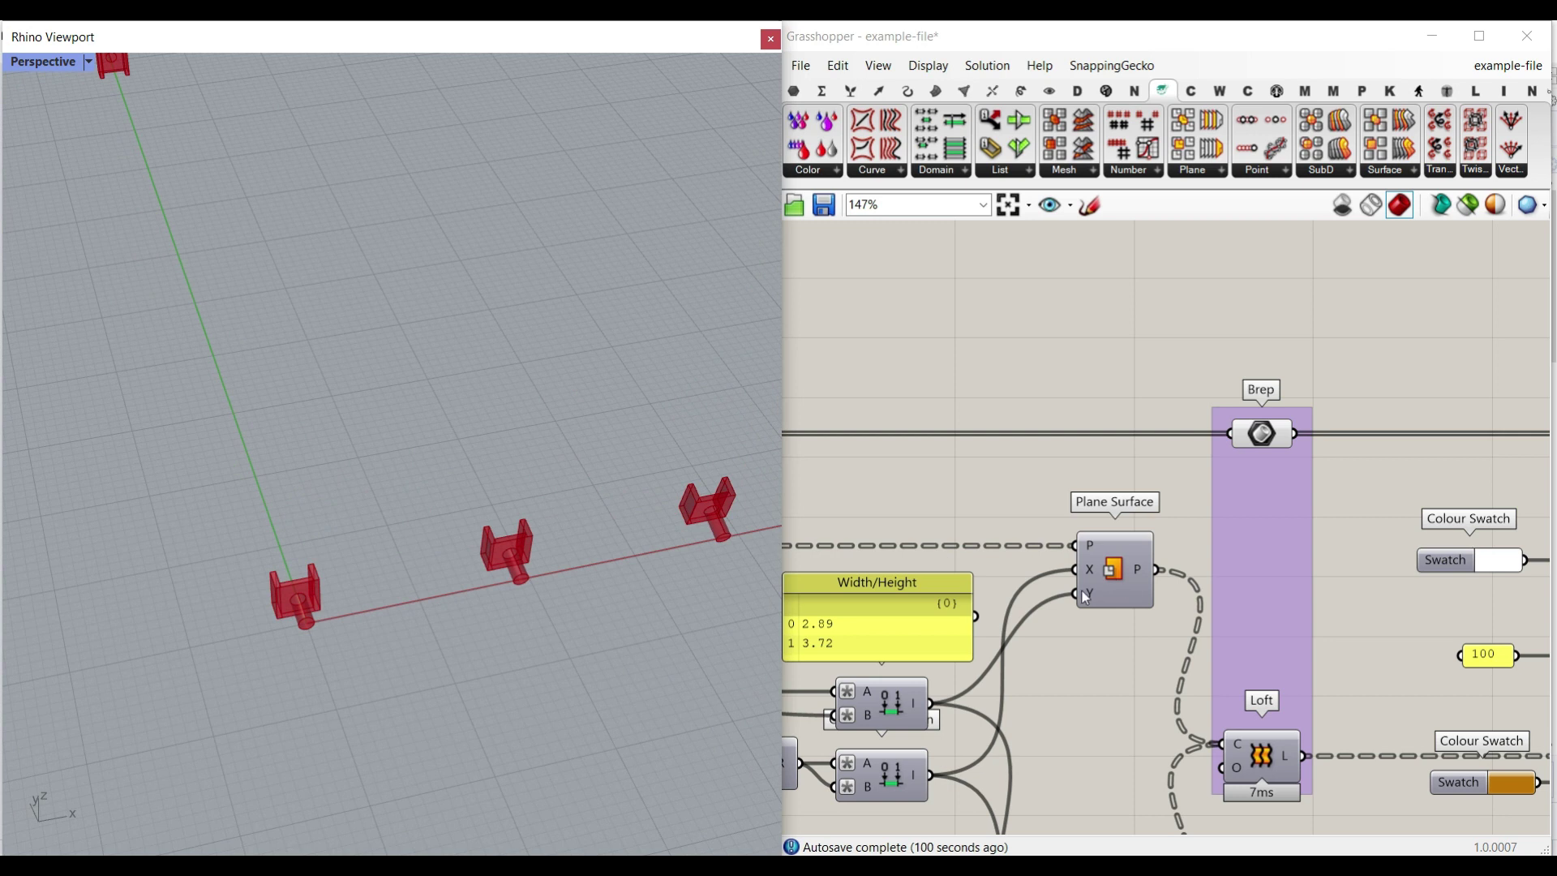
Step: Turn on the preview of the upper Plane Surface and inspect the surface inside the connector bracket
{"action": "right_click_drag", "start_coordinate": [1082, 590], "coordinate": [1323, 464]}
{"action": "right_click_drag", "start_coordinate": [1308, 614], "coordinate": [1553, 538]}
{"action": "right_click_drag", "start_coordinate": [923, 569], "coordinate": [1136, 554]}
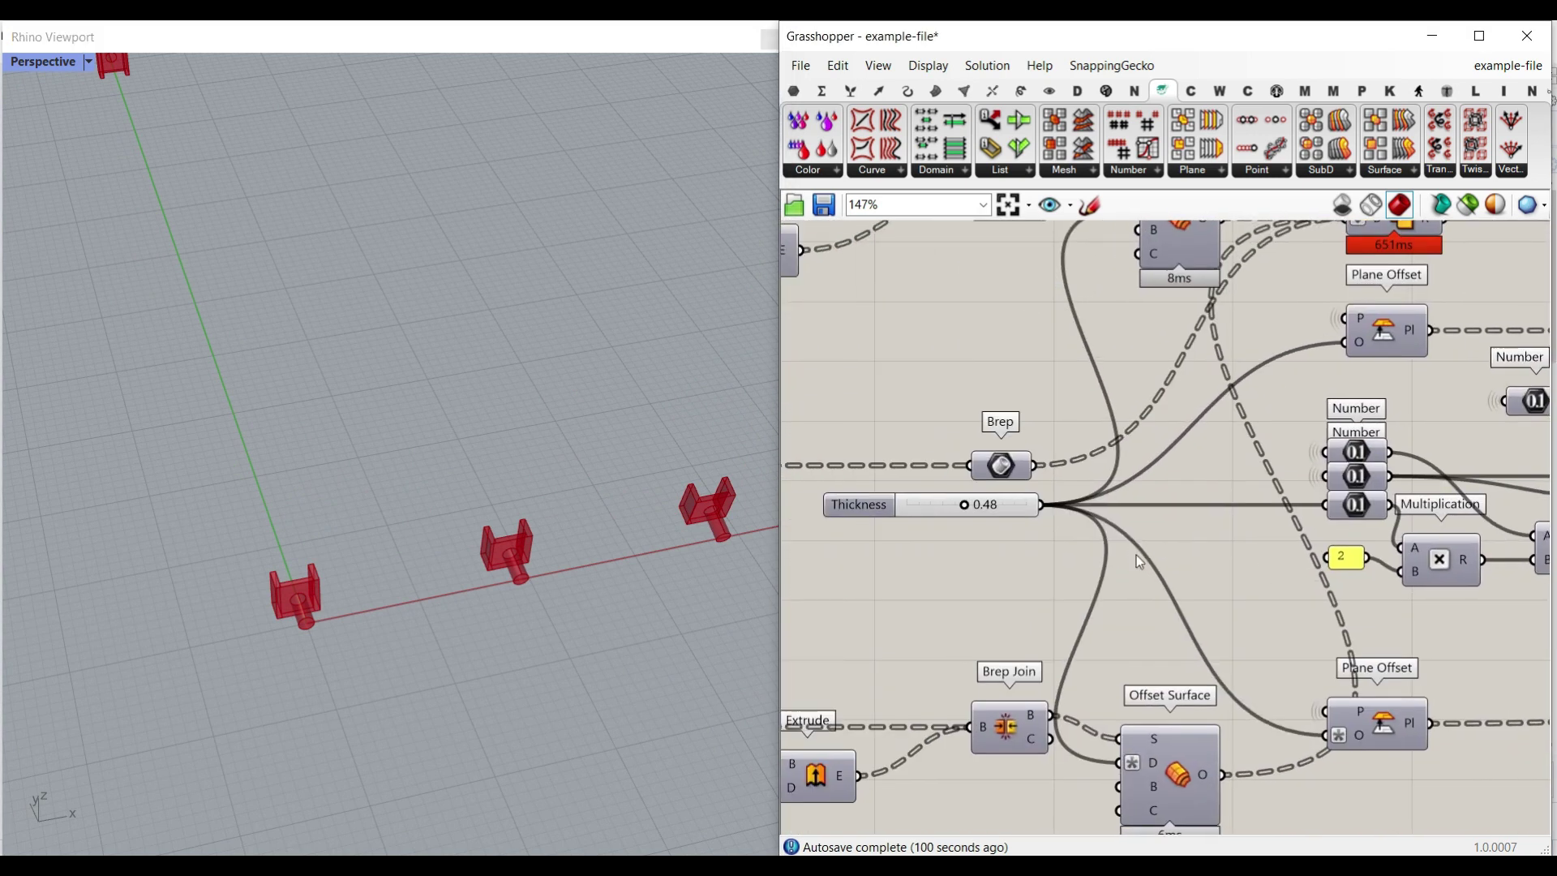
{"action": "right_click_drag", "start_coordinate": [1303, 541], "coordinate": [1169, 566]}
{"action": "right_click_drag", "start_coordinate": [1419, 552], "coordinate": [1148, 557]}
{"action": "right_click_drag", "start_coordinate": [1297, 556], "coordinate": [1117, 556]}
{"action": "right_click", "coordinate": [1359, 375]}
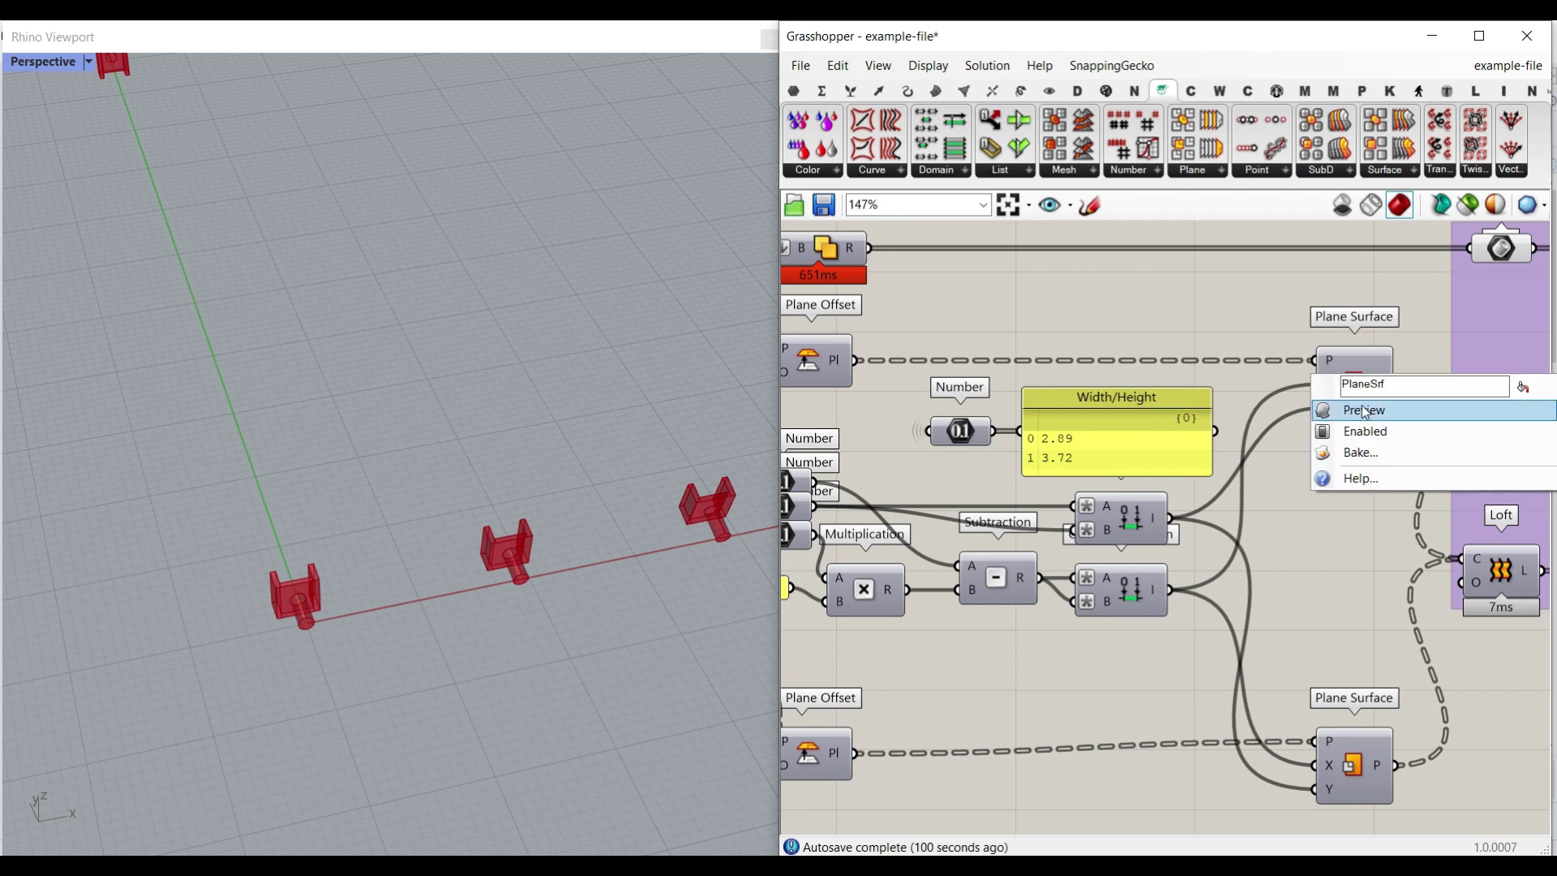
{"action": "left_click", "coordinate": [1363, 412]}
{"action": "left_click", "coordinate": [1359, 396]}
{"action": "right_click_drag", "start_coordinate": [387, 600], "coordinate": [674, 379]}
{"action": "scroll", "coordinate": [622, 333], "scroll_direction": "up", "scroll_amount": 12}
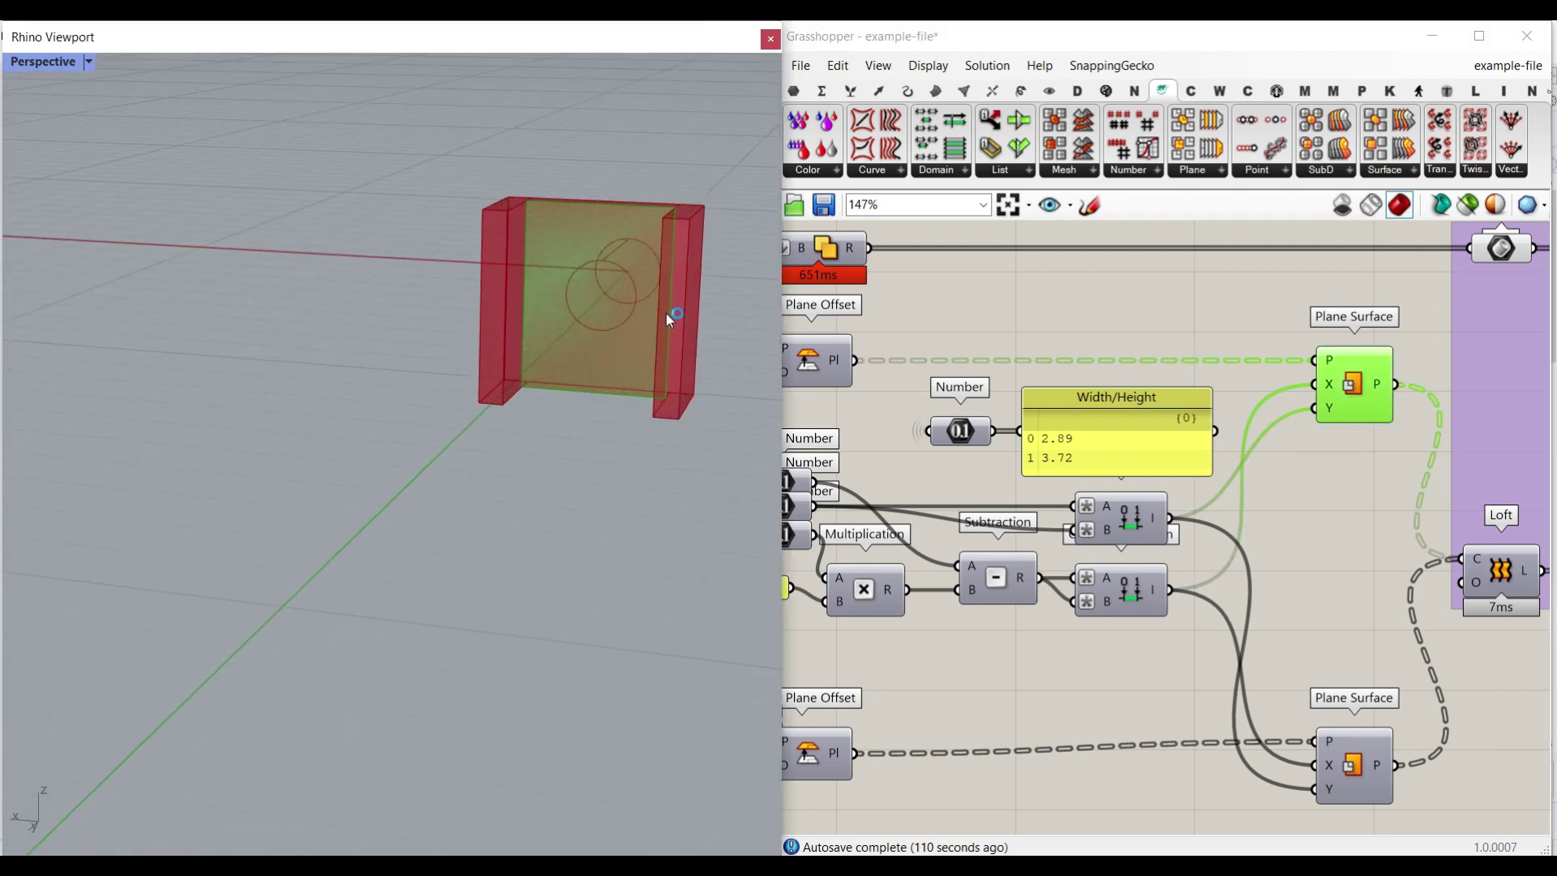
Step: Turn on the preview of the lower Plane Surface and highlight it at the opposite beam ends
{"action": "scroll", "coordinate": [663, 348], "scroll_direction": "down", "scroll_amount": 5}
{"action": "right_click_drag", "start_coordinate": [643, 382], "coordinate": [134, 348]}
{"action": "scroll", "coordinate": [133, 349], "scroll_direction": "up", "scroll_amount": 5}
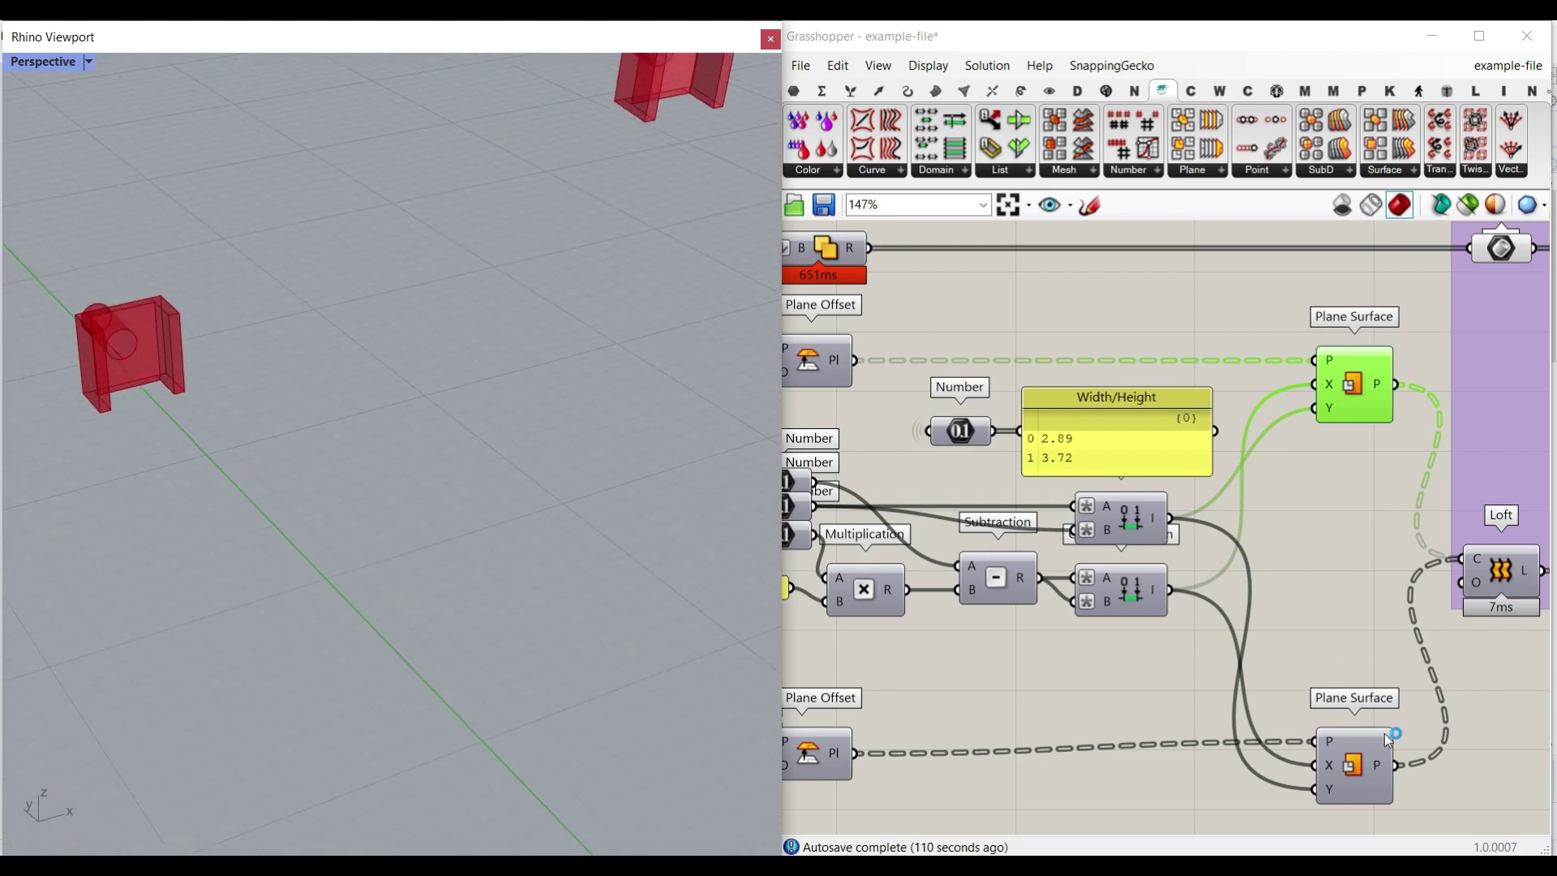
{"action": "right_click", "coordinate": [1359, 742]}
{"action": "left_click", "coordinate": [1369, 774]}
{"action": "scroll", "coordinate": [237, 352], "scroll_direction": "up", "scroll_amount": 1}
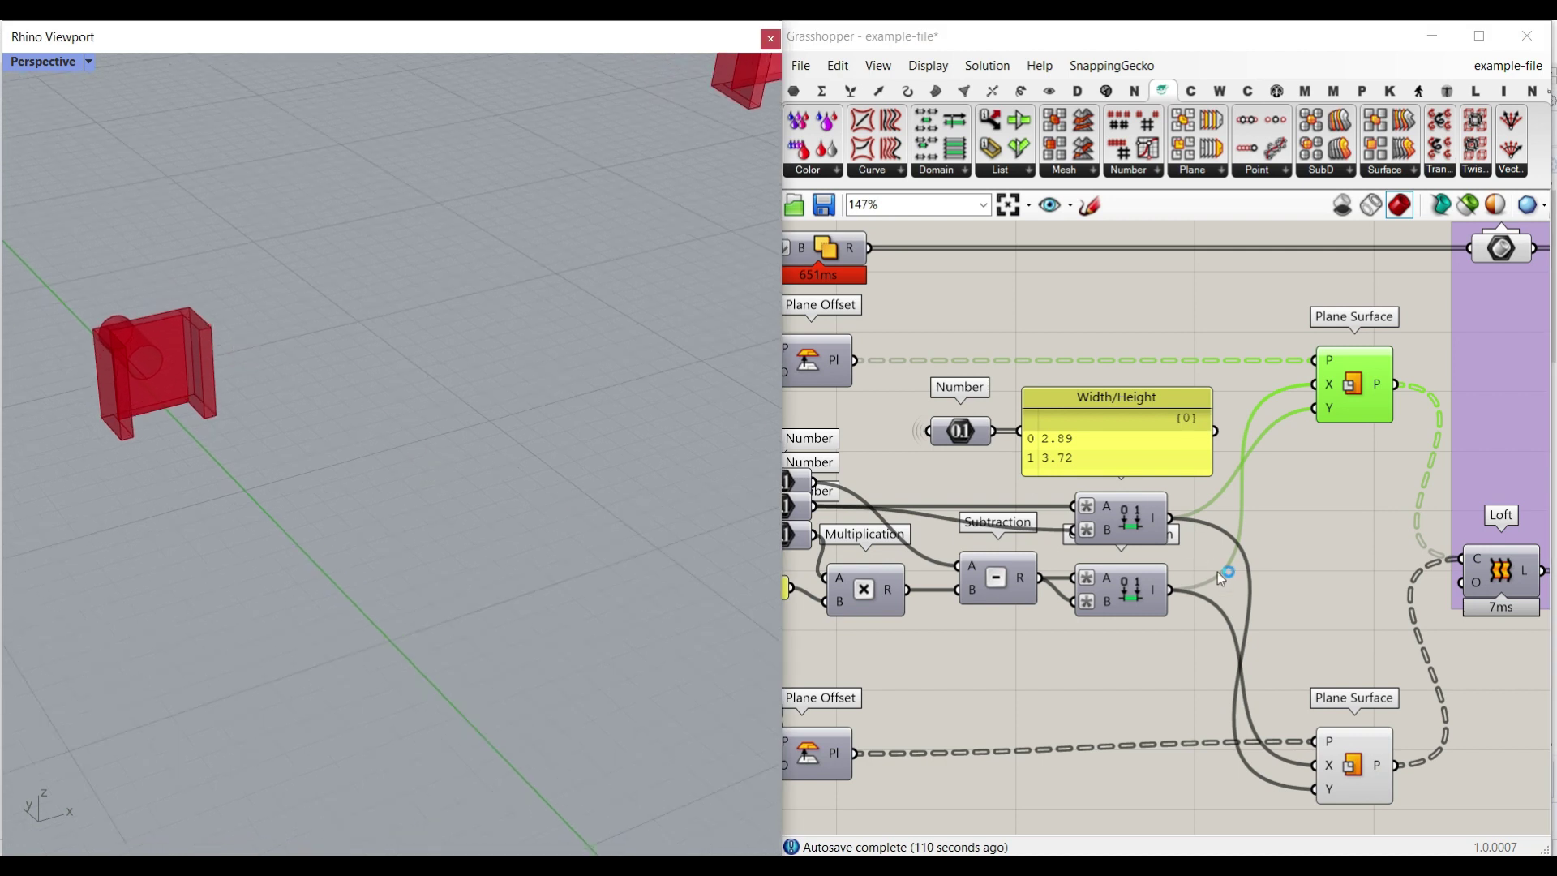
{"action": "right_click_drag", "start_coordinate": [1249, 570], "coordinate": [1120, 513]}
{"action": "left_click", "coordinate": [1234, 709]}
Step: Turn on the preview of the Loft component to show the beams between the connectors
{"action": "right_click", "coordinate": [1370, 512]}
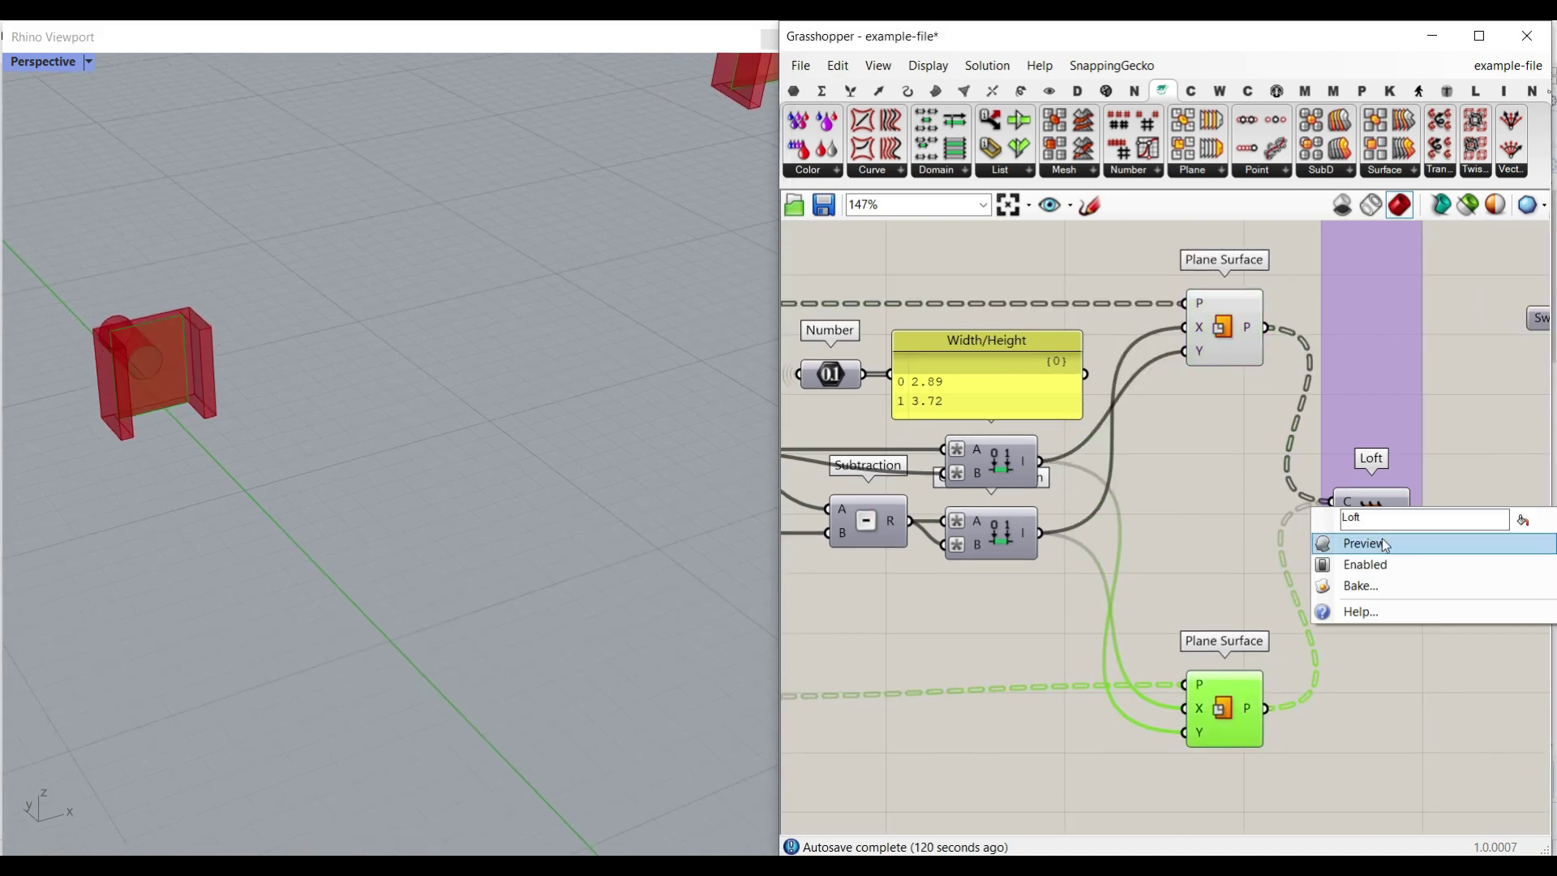
{"action": "left_click", "coordinate": [1362, 543]}
{"action": "scroll", "coordinate": [377, 377], "scroll_direction": "down", "scroll_amount": 5}
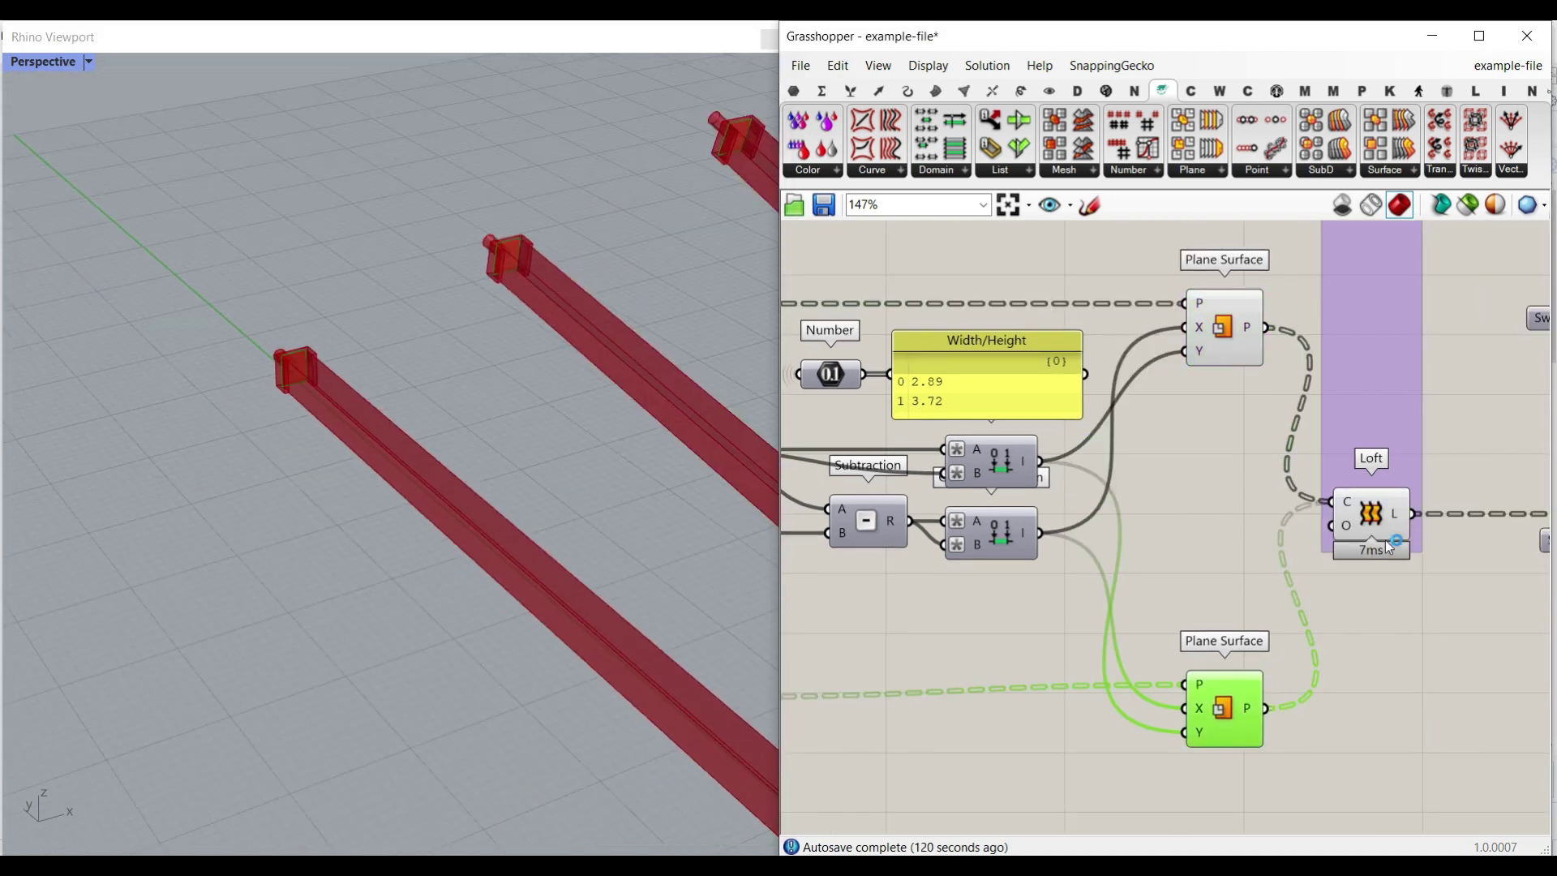
Step: Bake the Loft output and inspect the baked beams from end to end
{"action": "right_click", "coordinate": [1390, 510]}
{"action": "left_click", "coordinate": [1435, 587]}
{"action": "left_click", "coordinate": [1401, 734]}
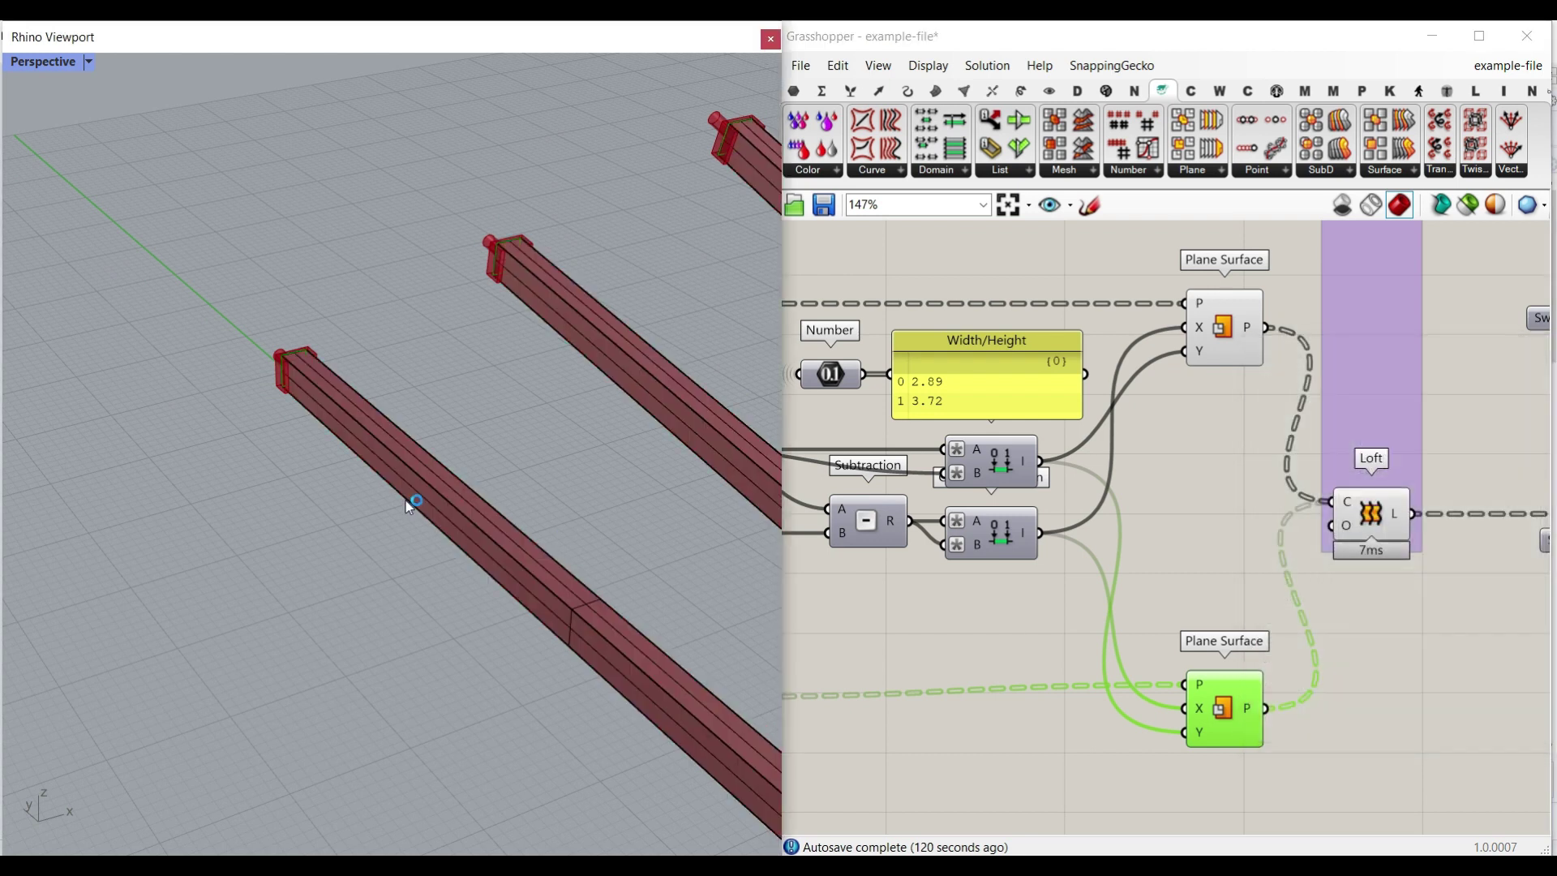
{"action": "right_click_drag", "start_coordinate": [405, 499], "coordinate": [289, 406], "text": "shift"}
{"action": "scroll", "coordinate": [292, 401], "scroll_direction": "down", "scroll_amount": 8}
{"action": "scroll", "coordinate": [316, 396], "scroll_direction": "up", "scroll_amount": 5}
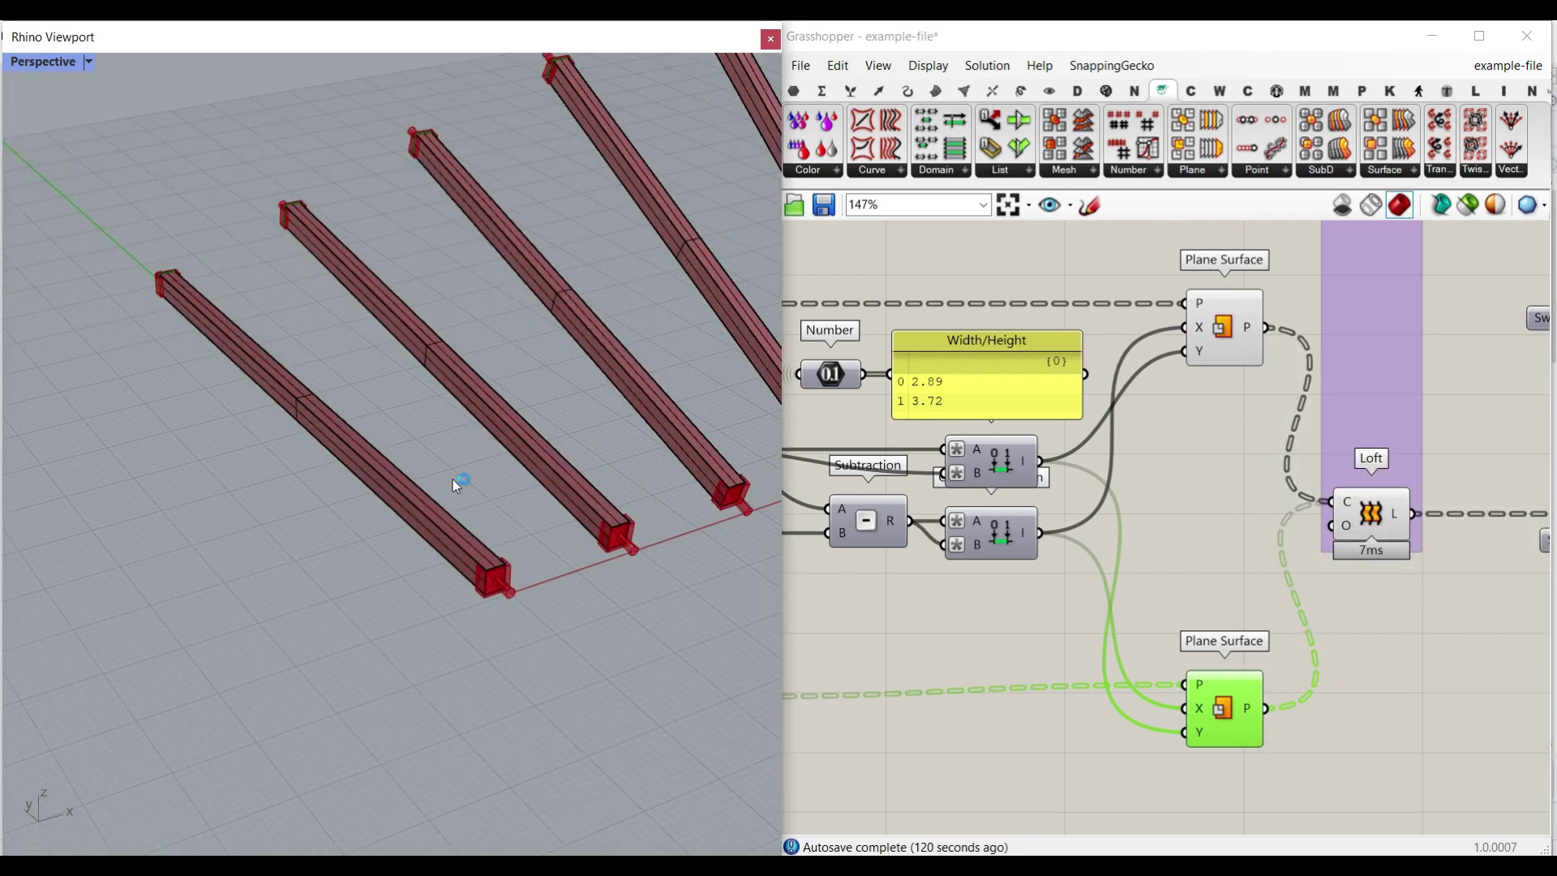
Step: Undo the beam bake and turn off the preview of the Loft component
{"action": "key", "text": "ctrl+z"}
{"action": "right_click", "coordinate": [1359, 507]}
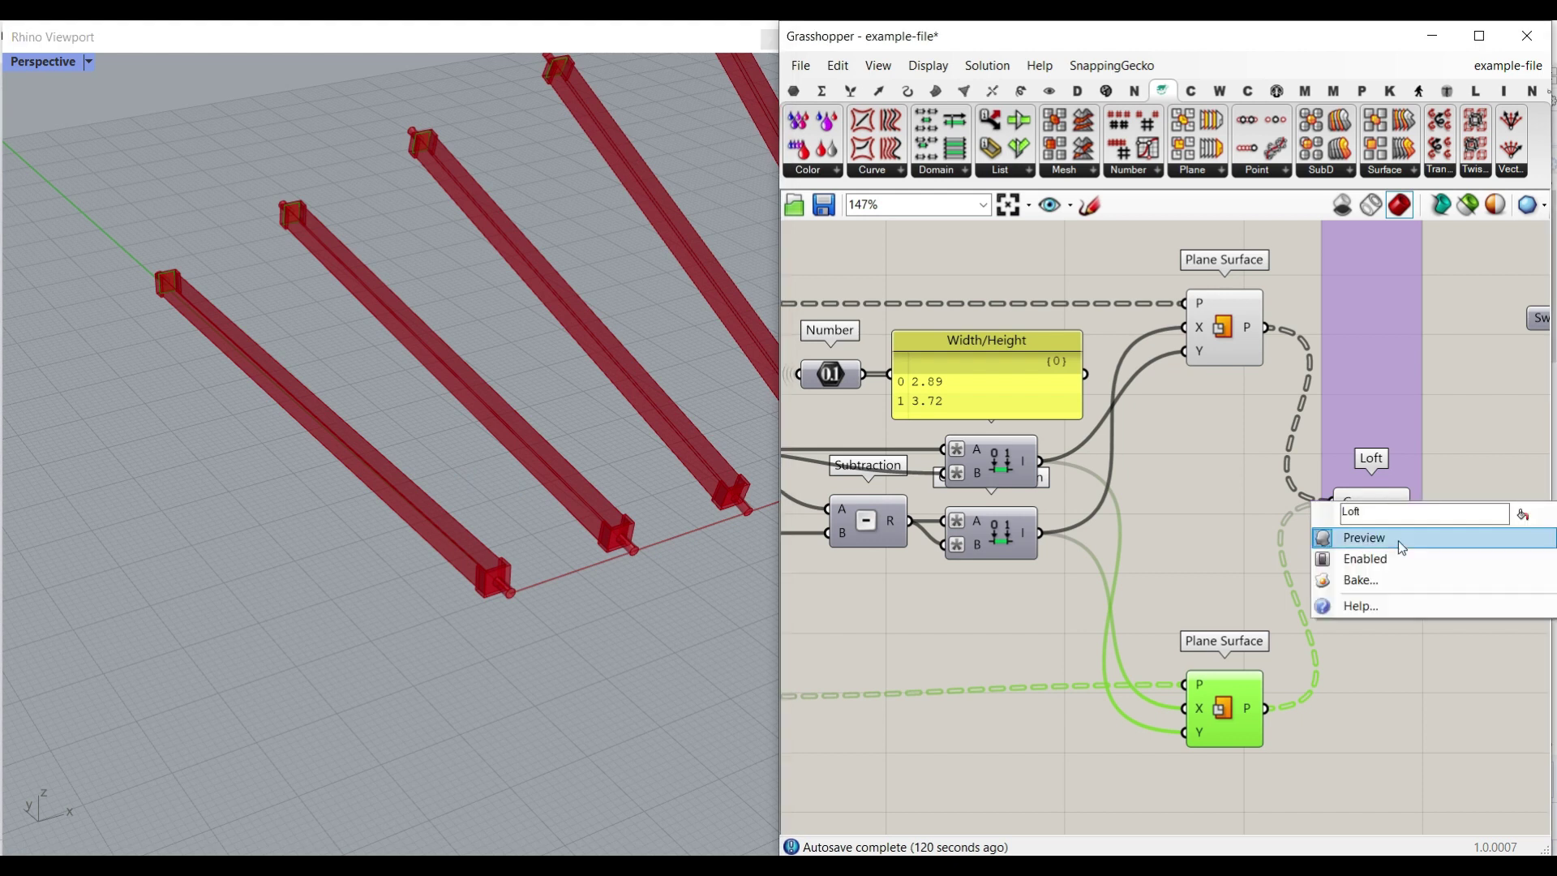
{"action": "left_click", "coordinate": [1398, 540]}
{"action": "scroll", "coordinate": [1272, 430], "scroll_direction": "down", "scroll_amount": 4}
{"action": "scroll", "coordinate": [1055, 429], "scroll_direction": "up", "scroll_amount": 5}
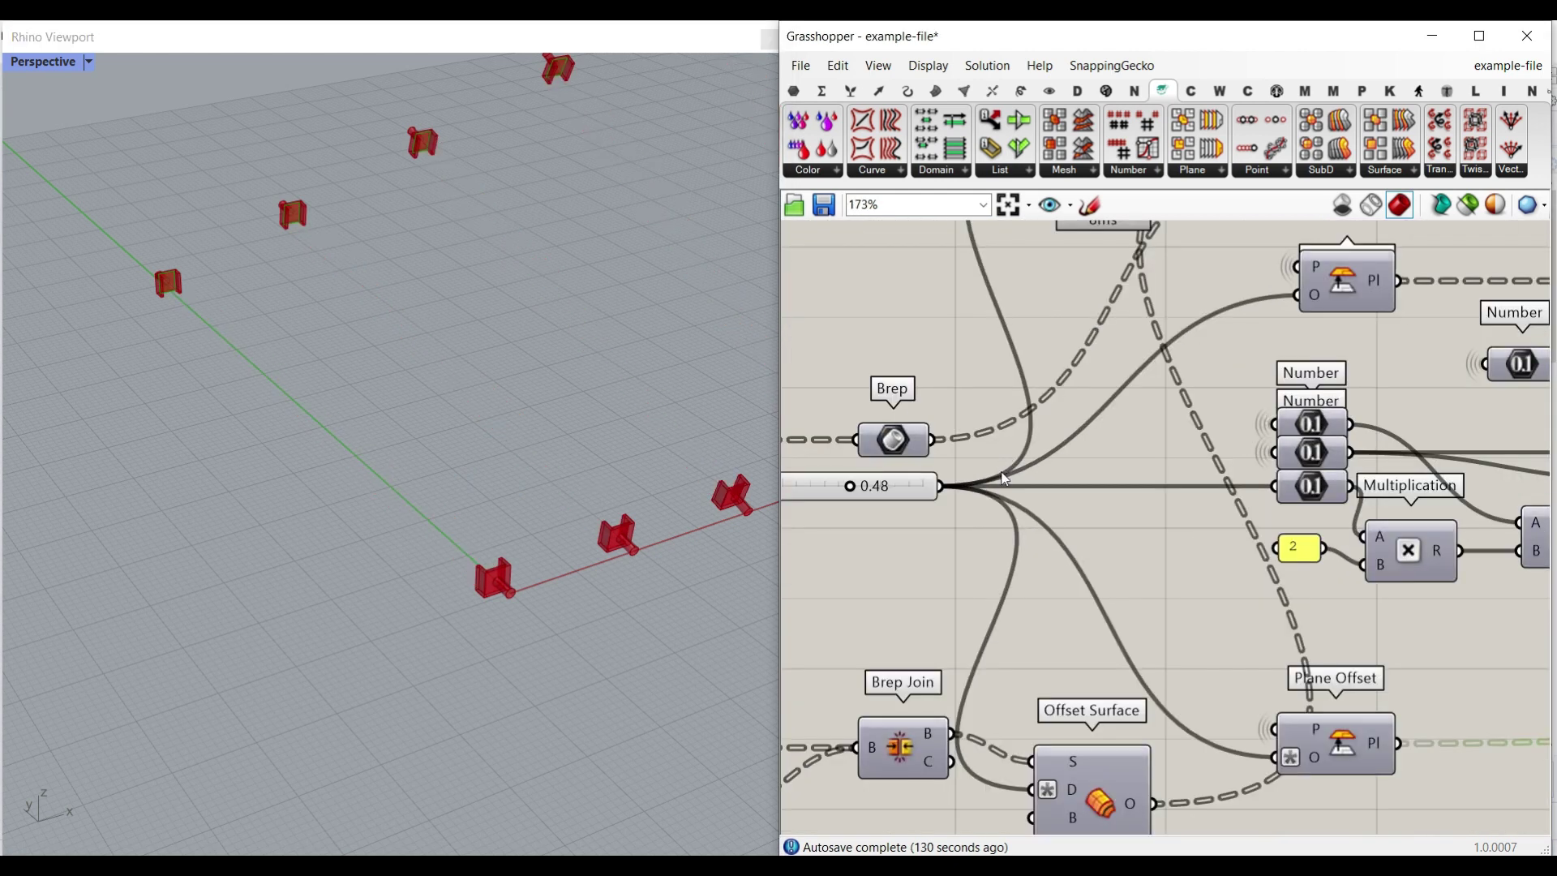
Step: Turn on the preview of the upper Plane Offset and view its plane close up at one connector
{"action": "right_click", "coordinate": [1307, 381]}
{"action": "key", "text": "Escape"}
{"action": "right_click_drag", "start_coordinate": [486, 560], "coordinate": [351, 646]}
{"action": "scroll", "coordinate": [399, 723], "scroll_direction": "up", "scroll_amount": 6}
{"action": "scroll", "coordinate": [351, 646], "scroll_direction": "up", "scroll_amount": 5}
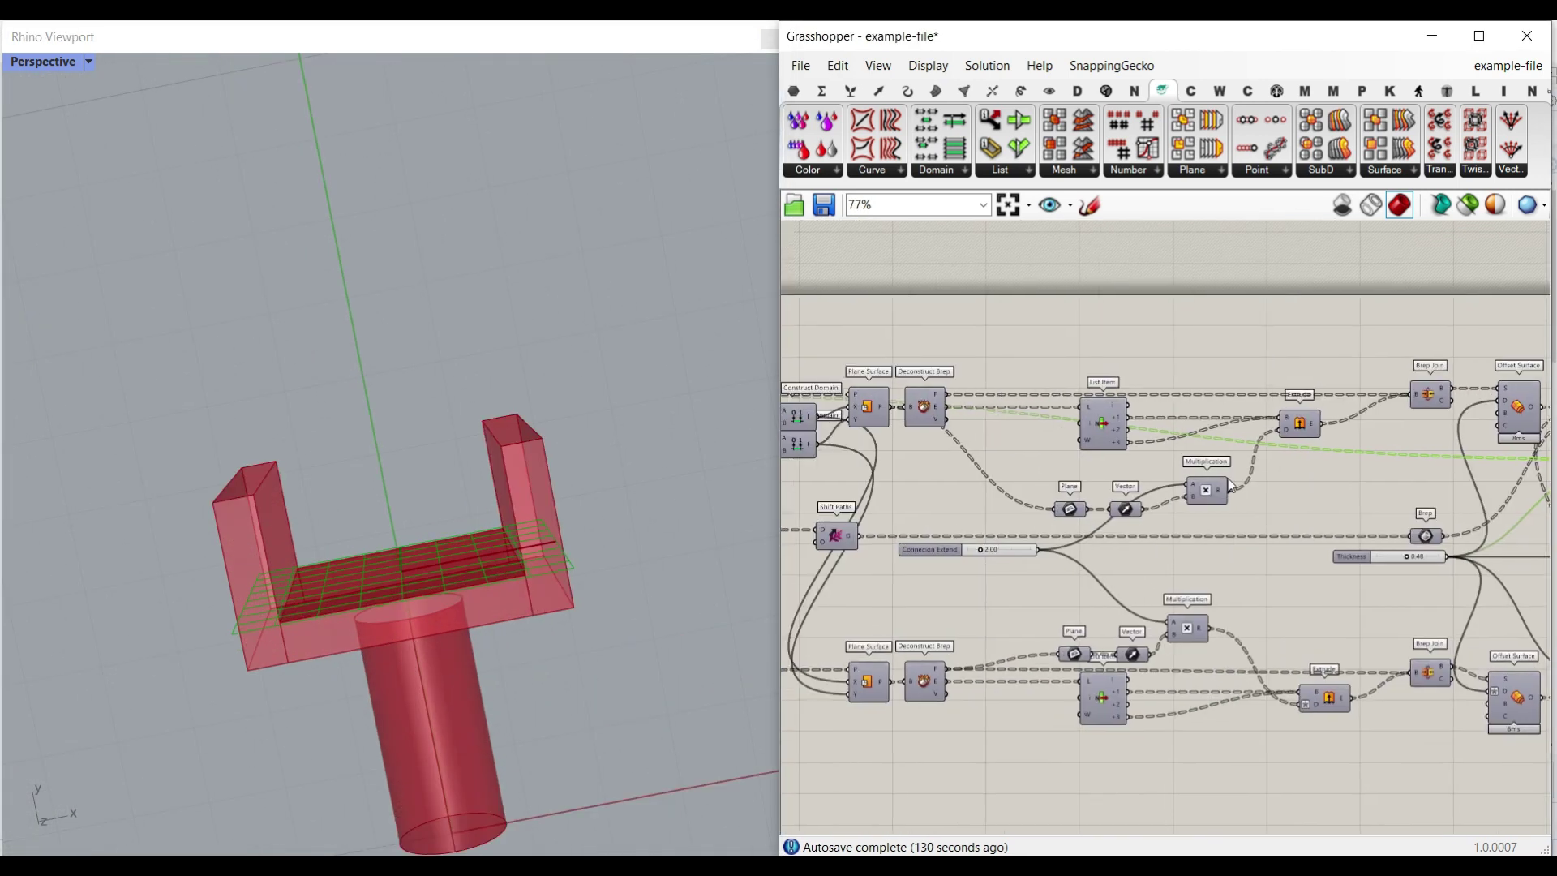
Step: Preview the Perp Frame planes, compare them with the offset plane on the connector, and hide them again
{"action": "right_click_drag", "start_coordinate": [893, 459], "coordinate": [1254, 469]}
{"action": "scroll", "coordinate": [970, 411], "scroll_direction": "up", "scroll_amount": 5}
{"action": "right_click", "coordinate": [999, 371]}
{"action": "left_click", "coordinate": [1021, 410]}
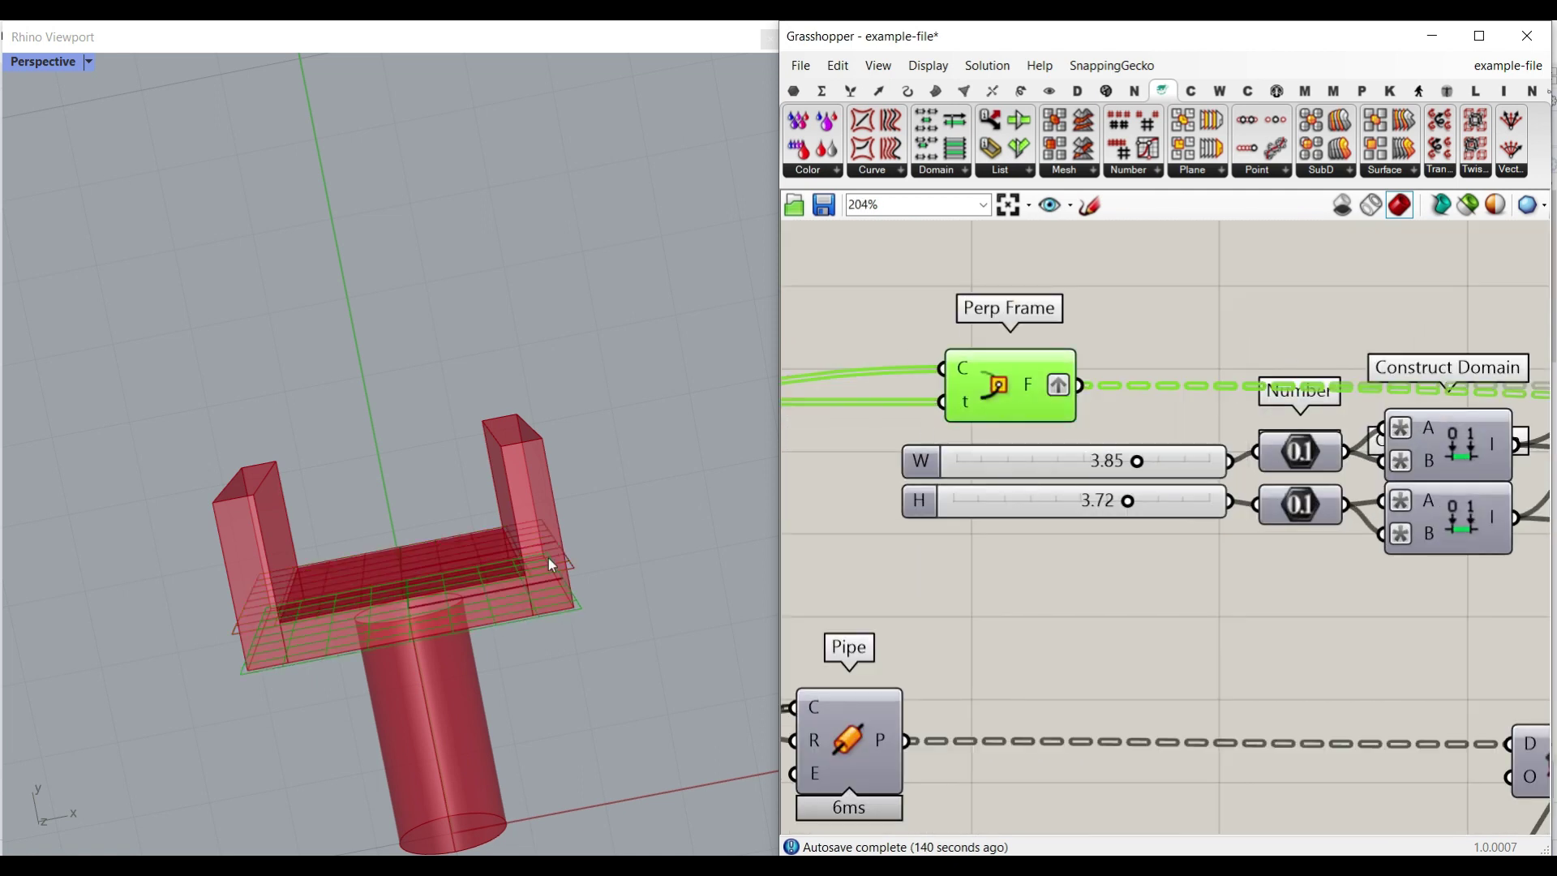
{"action": "right_click_drag", "start_coordinate": [549, 563], "coordinate": [348, 382]}
{"action": "scroll", "coordinate": [357, 402], "scroll_direction": "up", "scroll_amount": 6}
{"action": "right_click_drag", "start_coordinate": [659, 370], "coordinate": [452, 536]}
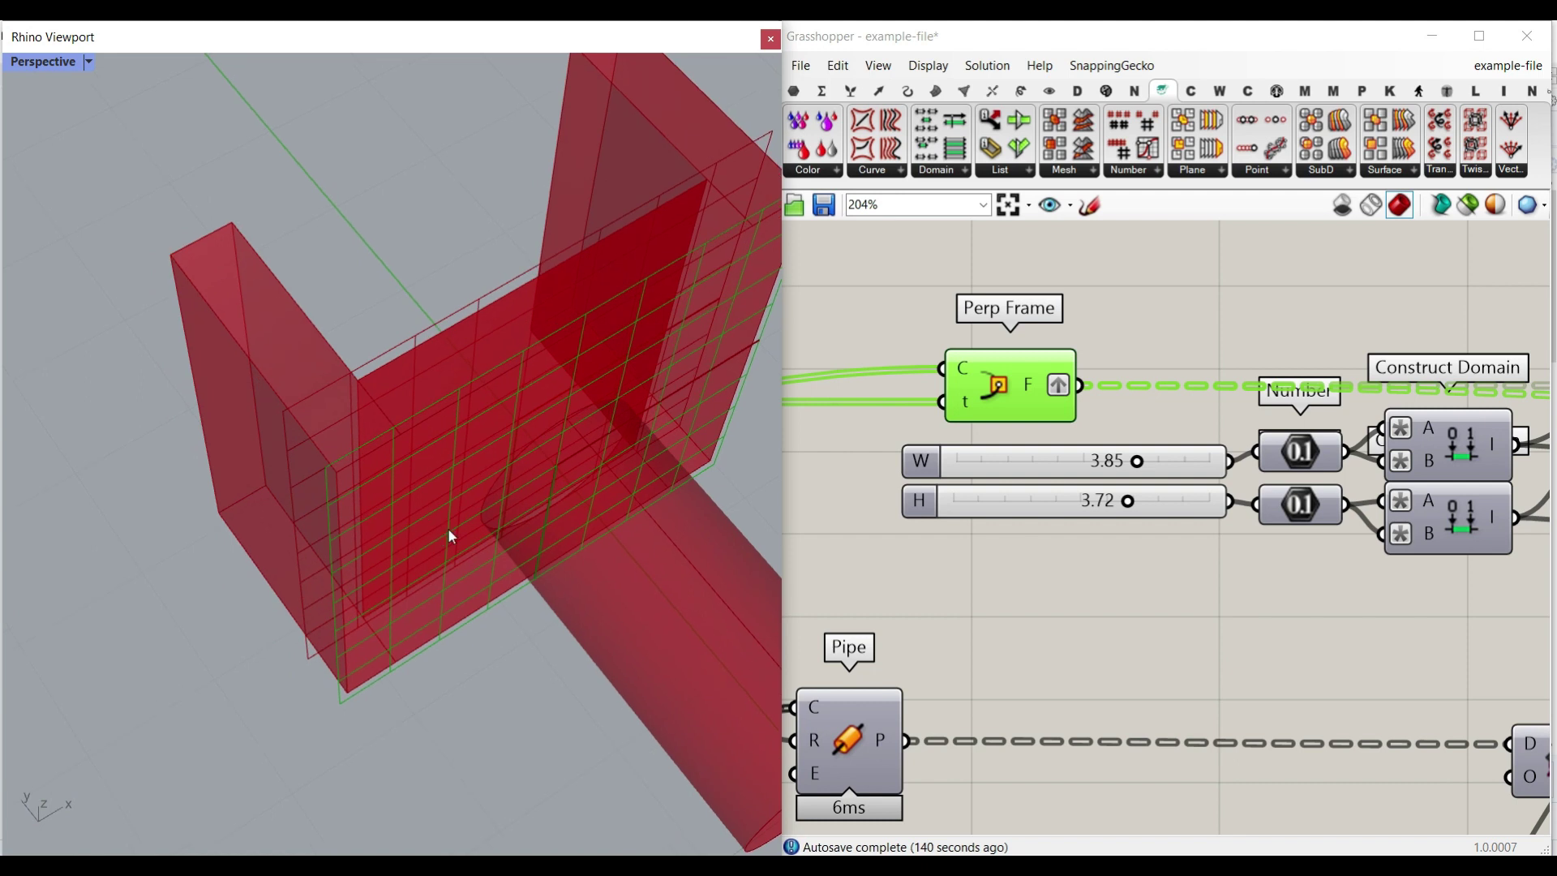
{"action": "right_click", "coordinate": [1020, 395]}
{"action": "left_click", "coordinate": [1025, 410]}
Step: Lower the Thickness slider slightly
{"action": "right_click_drag", "start_coordinate": [1238, 440], "coordinate": [1038, 429]}
{"action": "scroll", "coordinate": [1039, 430], "scroll_direction": "down", "scroll_amount": 5}
{"action": "right_click_drag", "start_coordinate": [1512, 487], "coordinate": [977, 466]}
{"action": "scroll", "coordinate": [1347, 472], "scroll_direction": "up", "scroll_amount": 5}
{"action": "right_click_drag", "start_coordinate": [1348, 472], "coordinate": [1330, 440]}
{"action": "scroll", "coordinate": [1219, 373], "scroll_direction": "up", "scroll_amount": 2}
{"action": "scroll", "coordinate": [1144, 580], "scroll_direction": "down", "scroll_amount": 2}
{"action": "right_click_drag", "start_coordinate": [1143, 579], "coordinate": [1309, 505]}
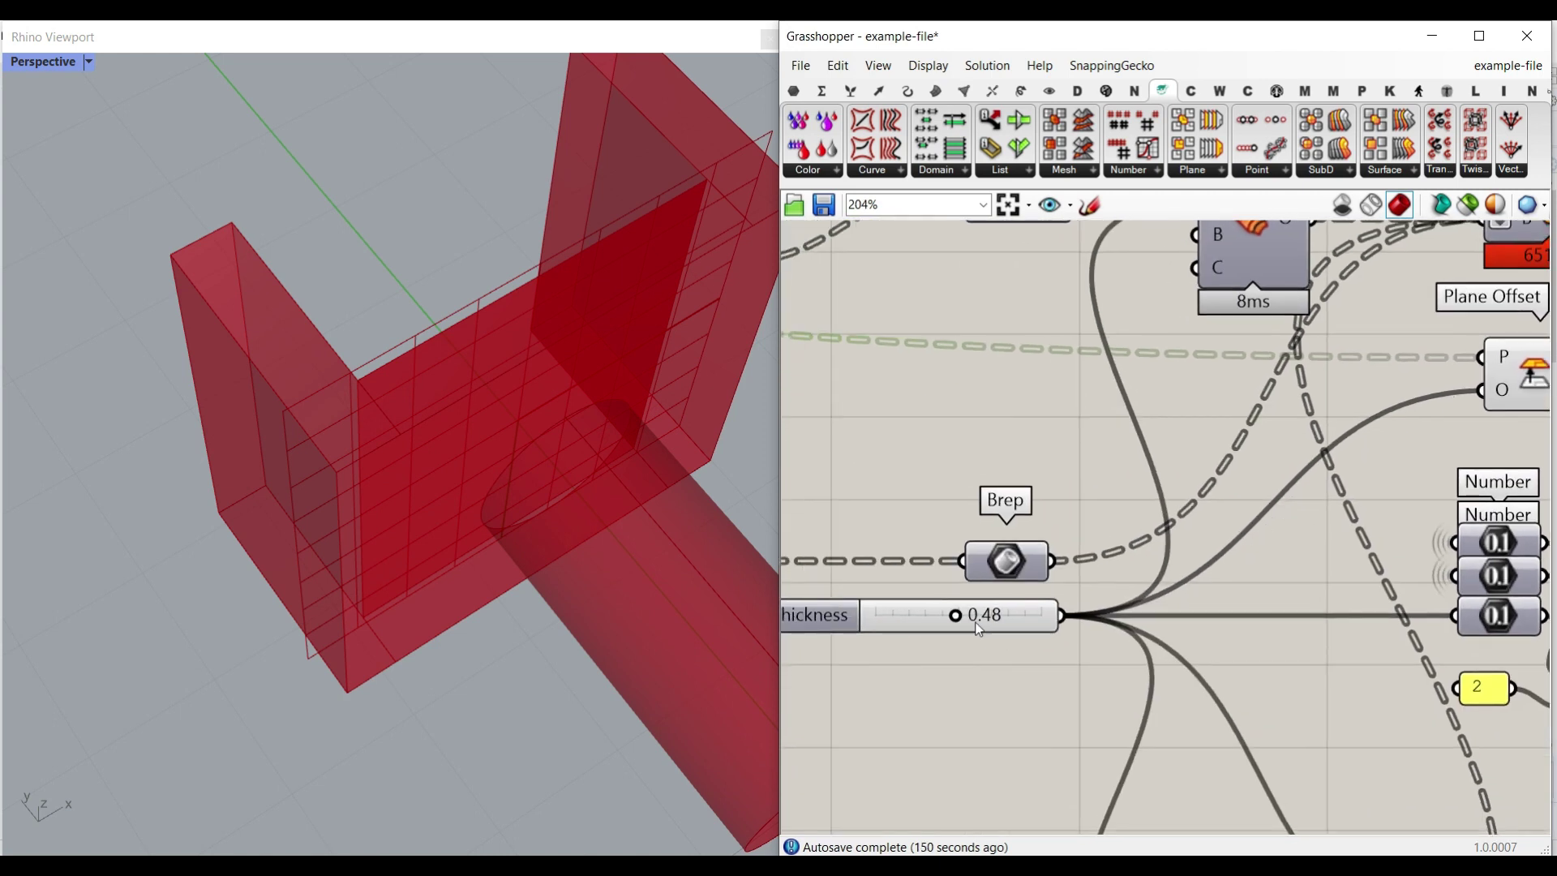
{"action": "mouse_move", "coordinate": [972, 621]}
{"action": "left_mouse_down"}
{"action": "mouse_move", "coordinate": [994, 621]}
{"action": "mouse_move", "coordinate": [964, 621]}
{"action": "left_mouse_up"}
Step: Check the Width/Height panel and highlight the upper Plane Offset at the connector
{"action": "right_click_drag", "start_coordinate": [1459, 408], "coordinate": [928, 434]}
{"action": "right_click_drag", "start_coordinate": [1345, 431], "coordinate": [1067, 440]}
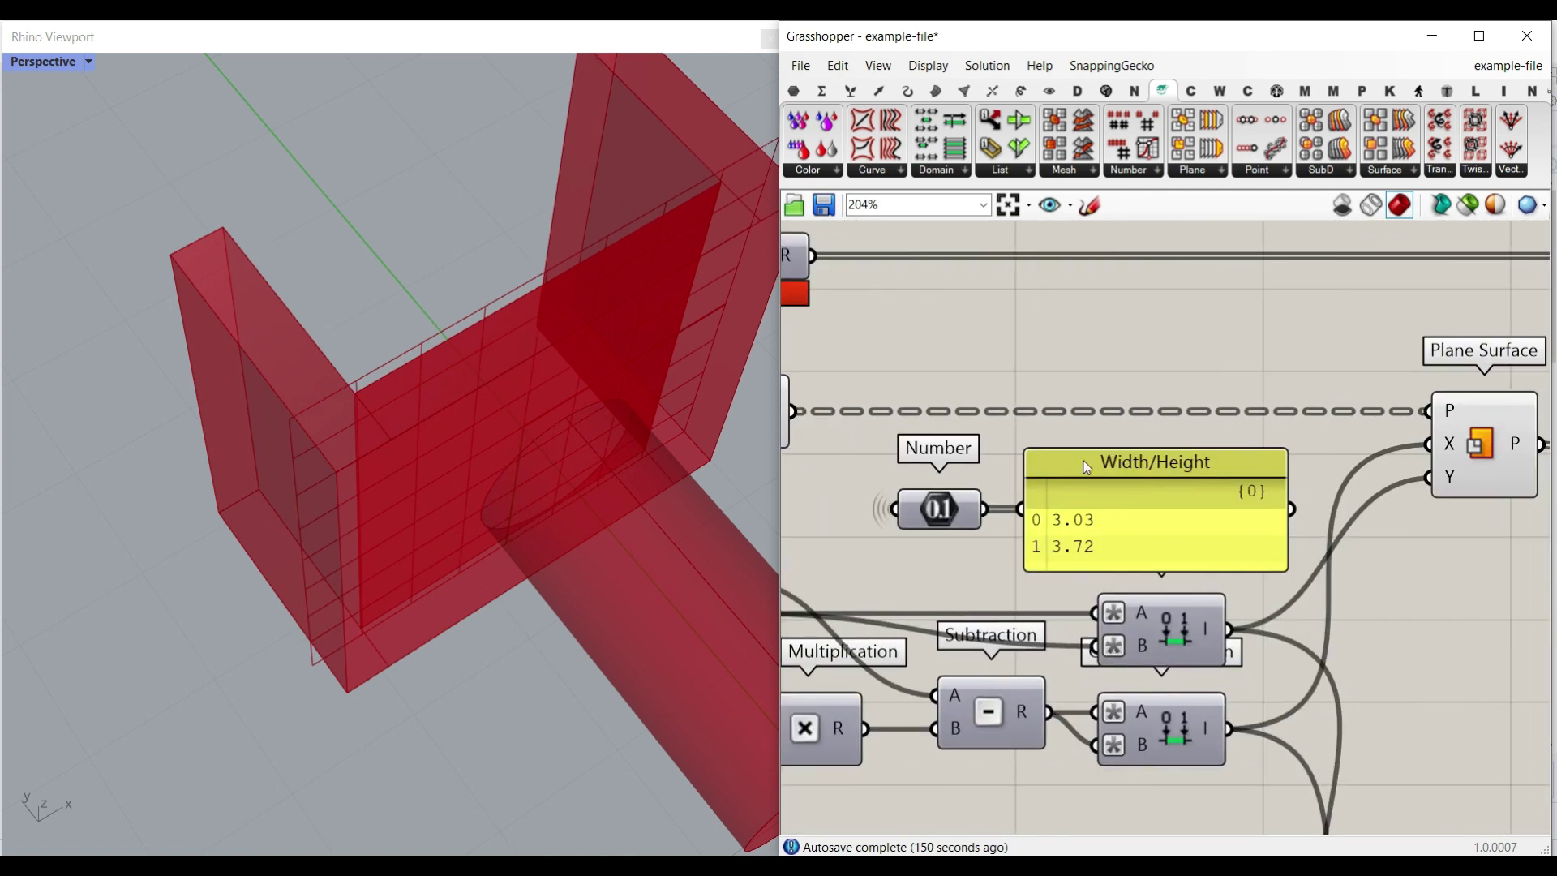
{"action": "left_click", "coordinate": [869, 397]}
{"action": "scroll", "coordinate": [869, 397], "scroll_direction": "down", "scroll_amount": 2}
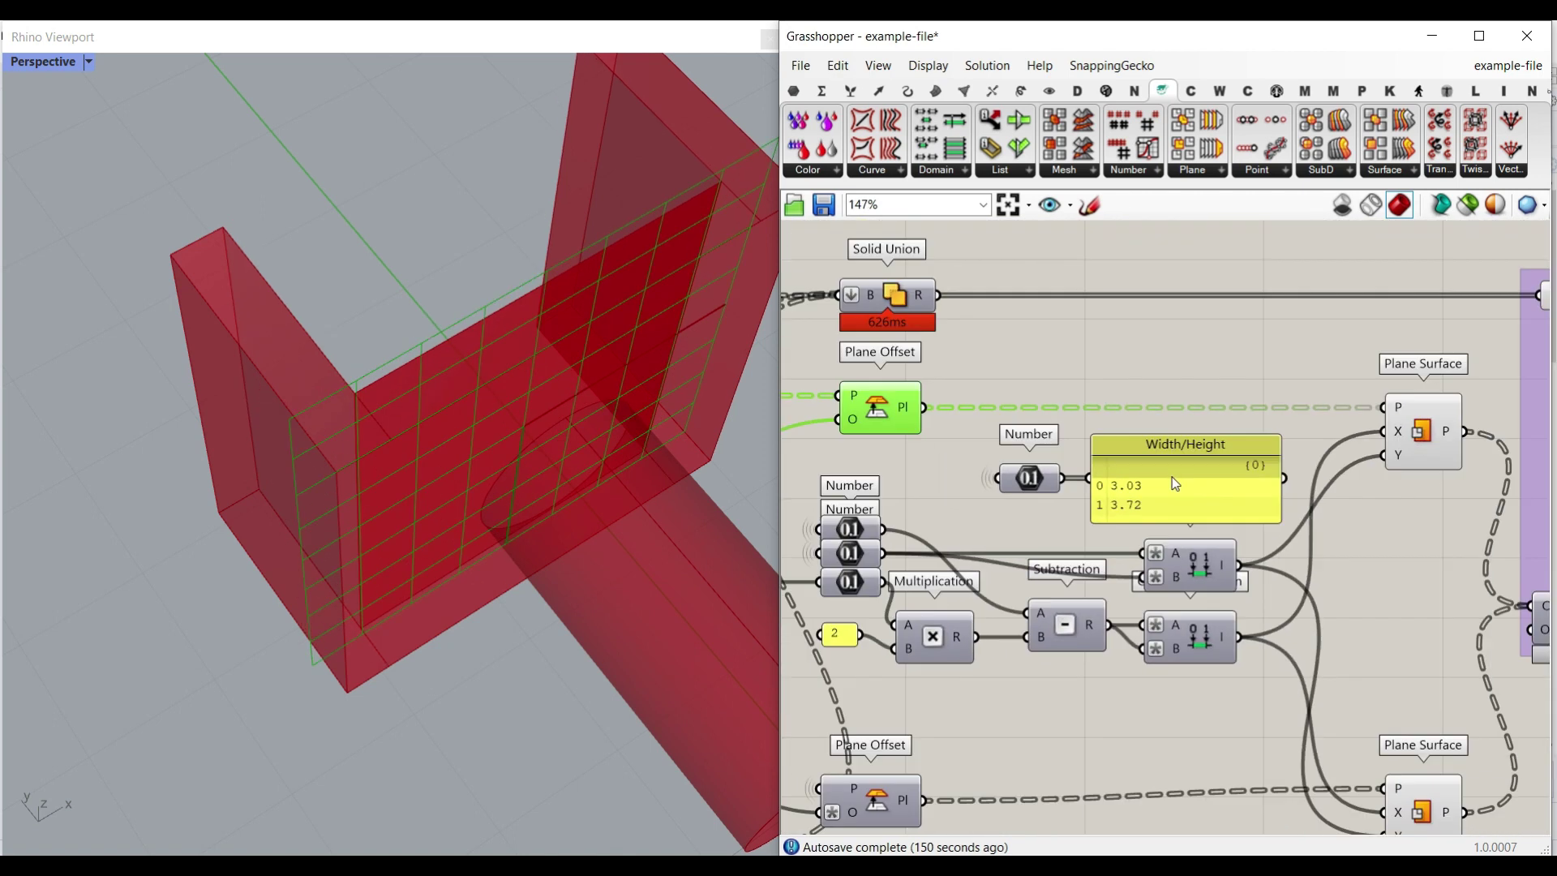
{"action": "right_click_drag", "start_coordinate": [1018, 563], "coordinate": [1172, 521]}
{"action": "left_click", "coordinate": [1092, 459]}
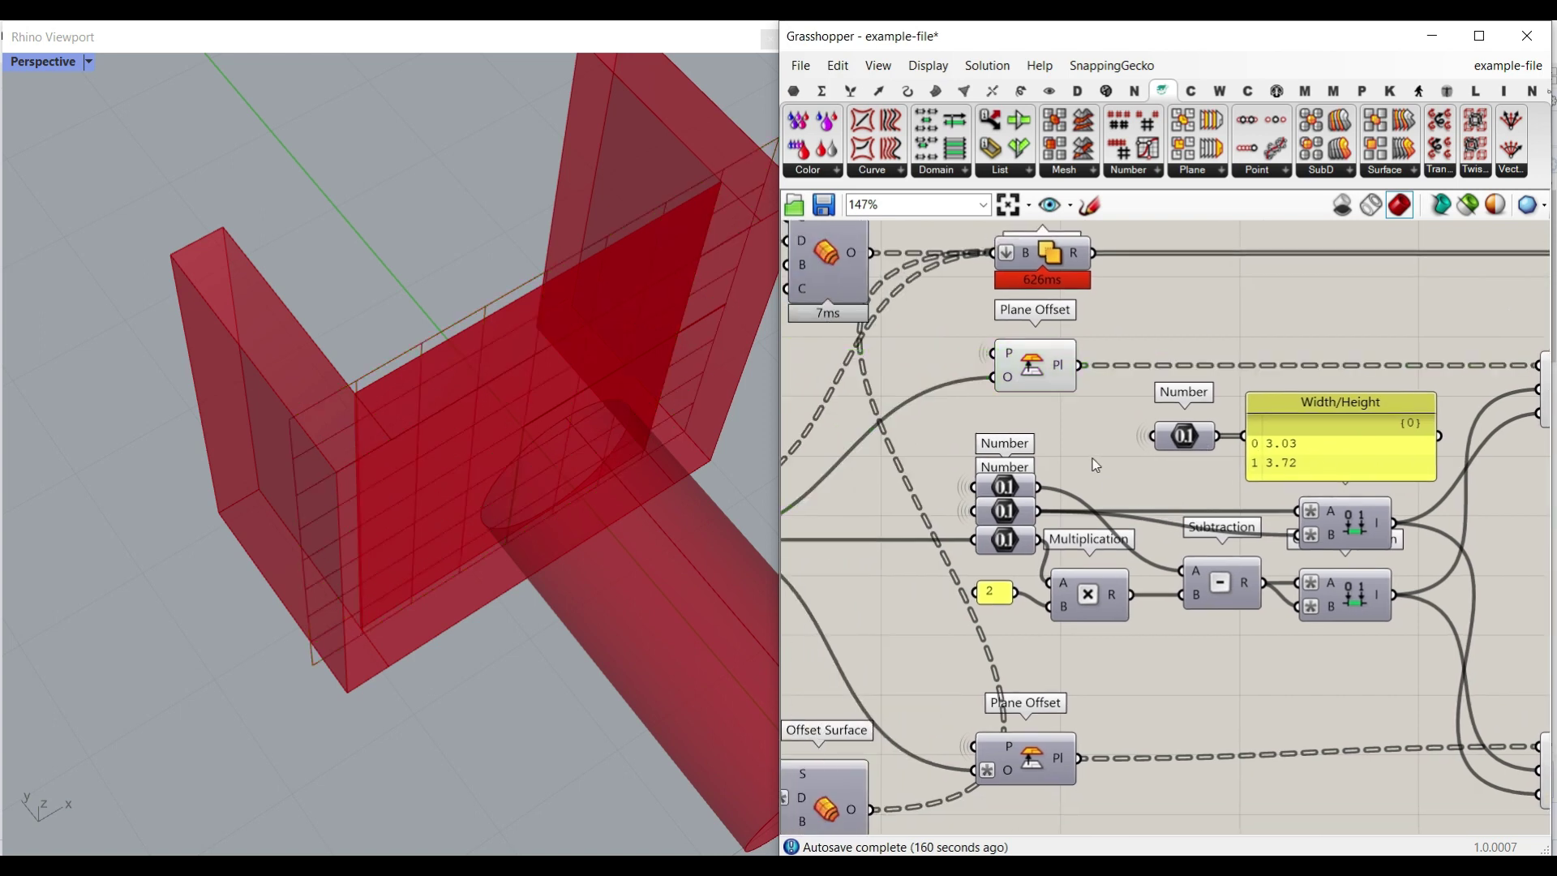
Step: Examine the Subtraction and Construct Domain inputs and highlight the wires of the middle Number parameter
{"action": "scroll", "coordinate": [1190, 519], "scroll_direction": "up", "scroll_amount": 3}
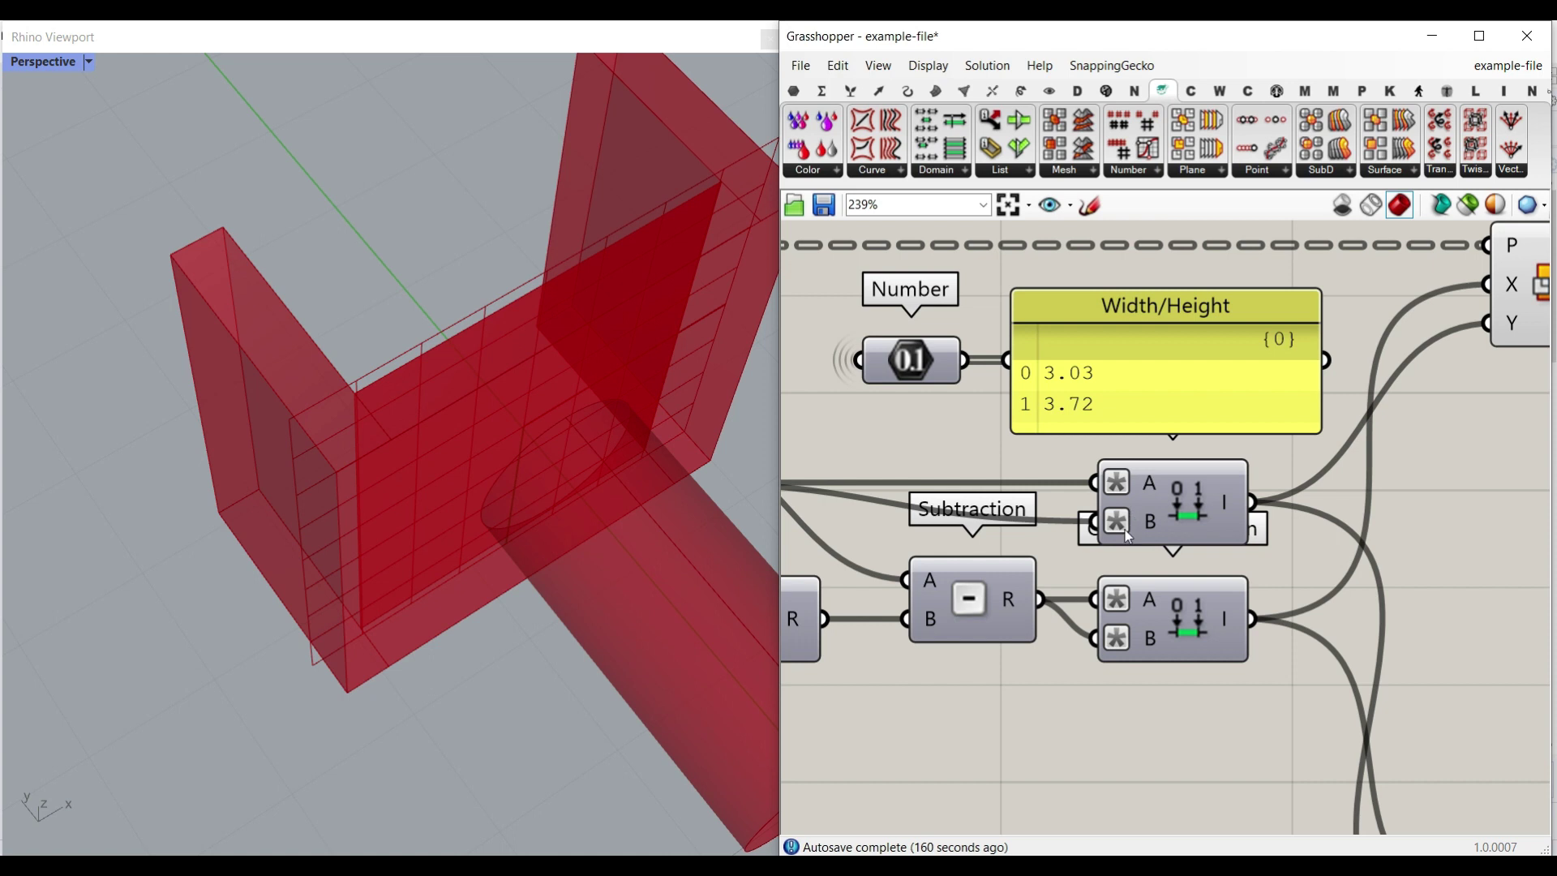
{"action": "scroll", "coordinate": [1200, 548], "scroll_direction": "up", "scroll_amount": 2}
{"action": "scroll", "coordinate": [1151, 536], "scroll_direction": "down", "scroll_amount": 5}
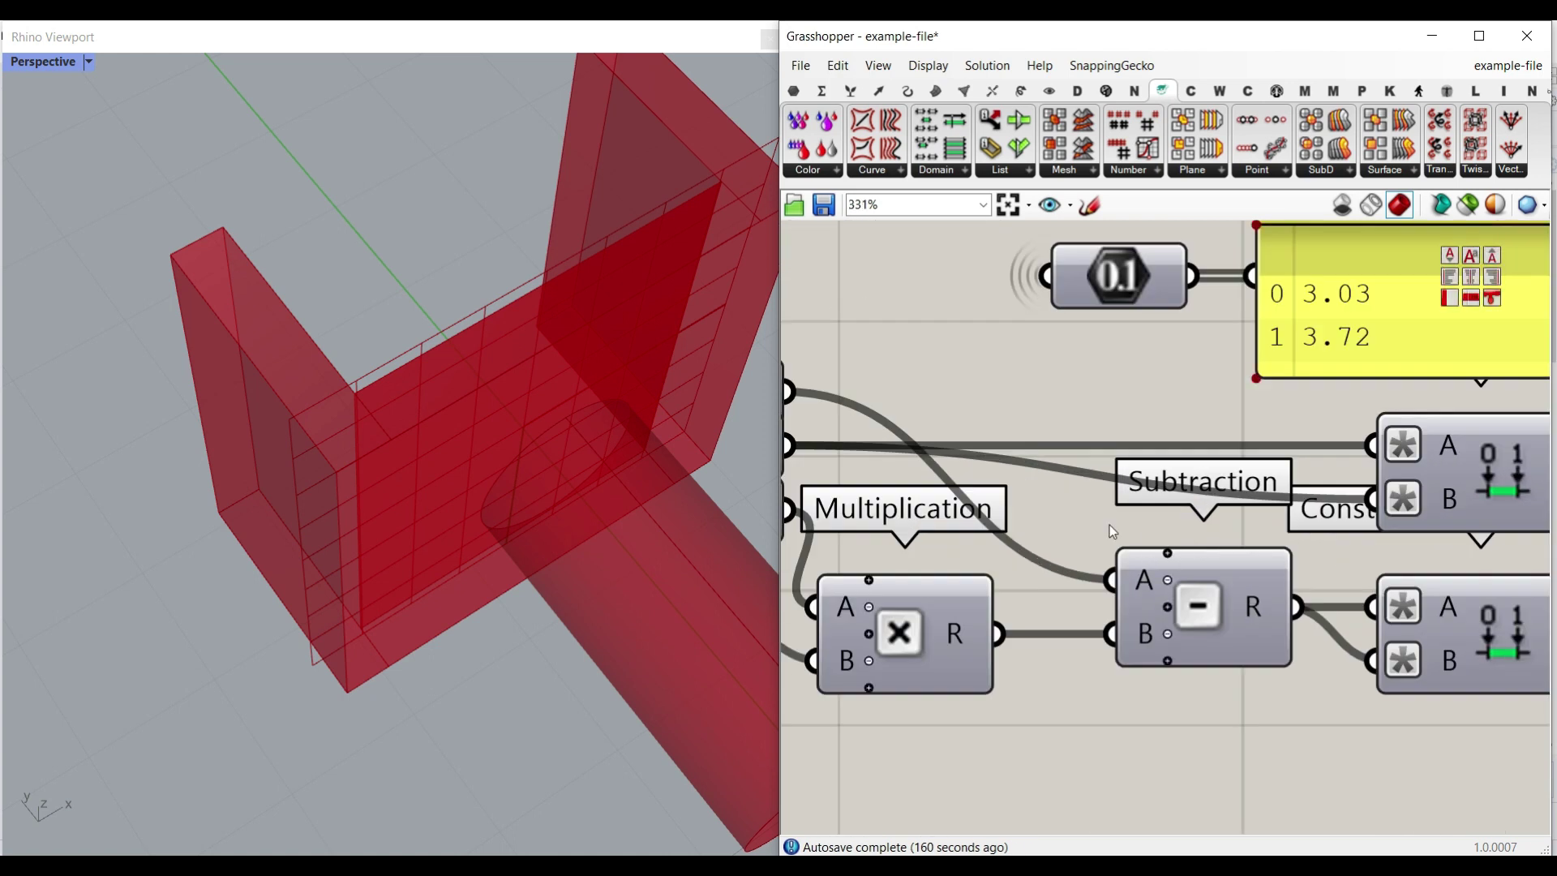
{"action": "scroll", "coordinate": [1119, 495], "scroll_direction": "up", "scroll_amount": 2}
{"action": "left_click", "coordinate": [1120, 489]}
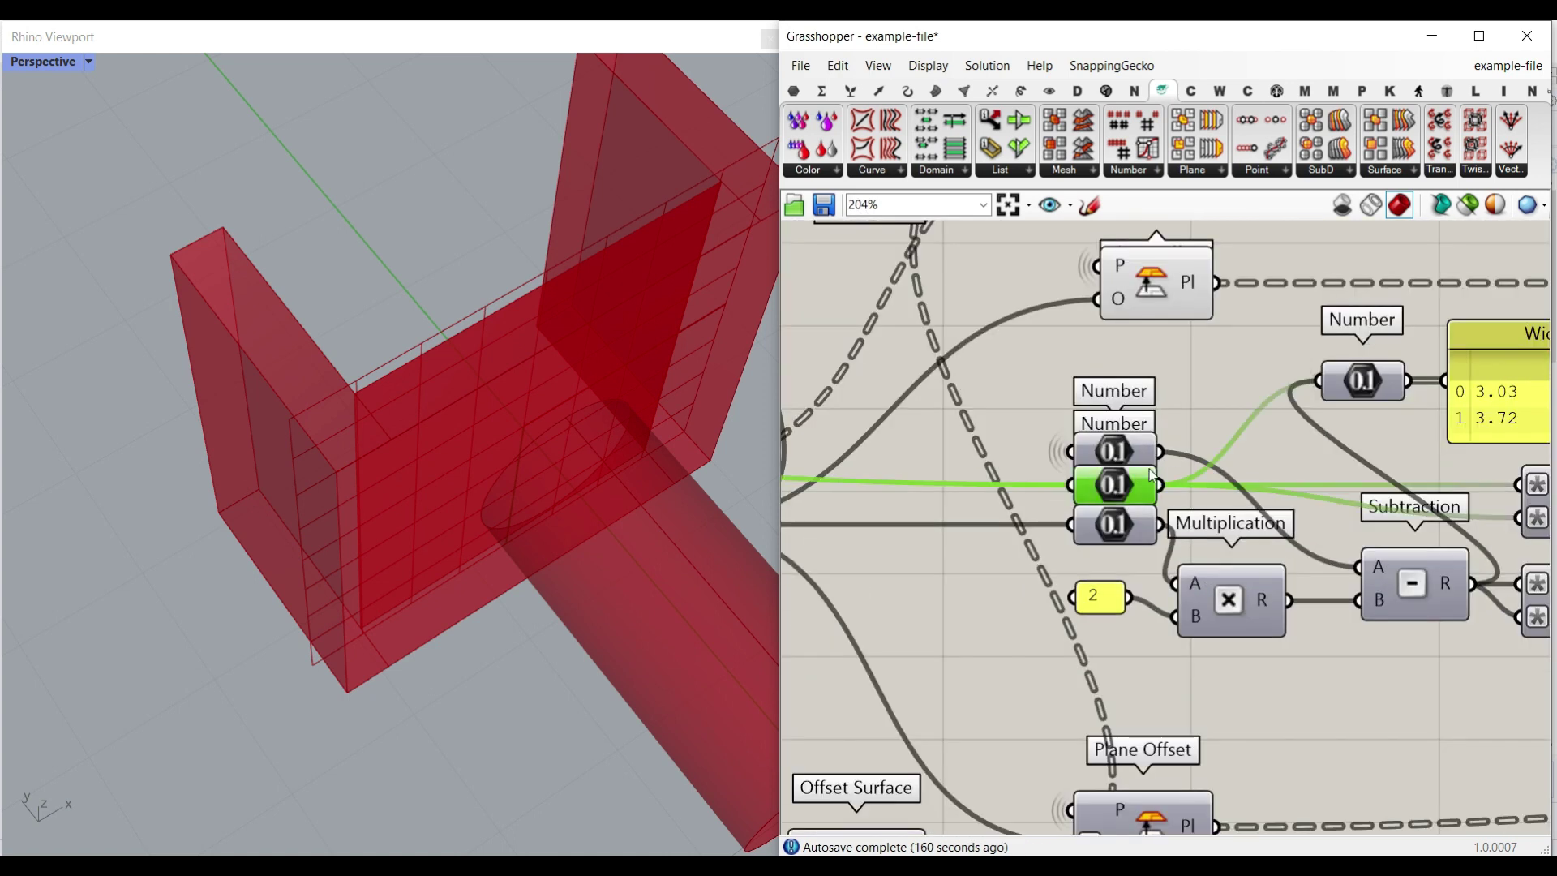
Step: Set the H slider to 3.20 and inspect the height of the connector's inner plane
{"action": "right_click_drag", "start_coordinate": [1302, 444], "coordinate": [1159, 455]}
{"action": "scroll", "coordinate": [1188, 459], "scroll_direction": "down", "scroll_amount": 4}
{"action": "right_click_drag", "start_coordinate": [1064, 463], "coordinate": [1518, 498]}
{"action": "right_click_drag", "start_coordinate": [831, 431], "coordinate": [1242, 469]}
{"action": "scroll", "coordinate": [1083, 419], "scroll_direction": "up", "scroll_amount": 5}
{"action": "left_click_drag", "start_coordinate": [1068, 427], "coordinate": [1041, 428]}
{"action": "right_click_drag", "start_coordinate": [490, 543], "coordinate": [478, 472]}
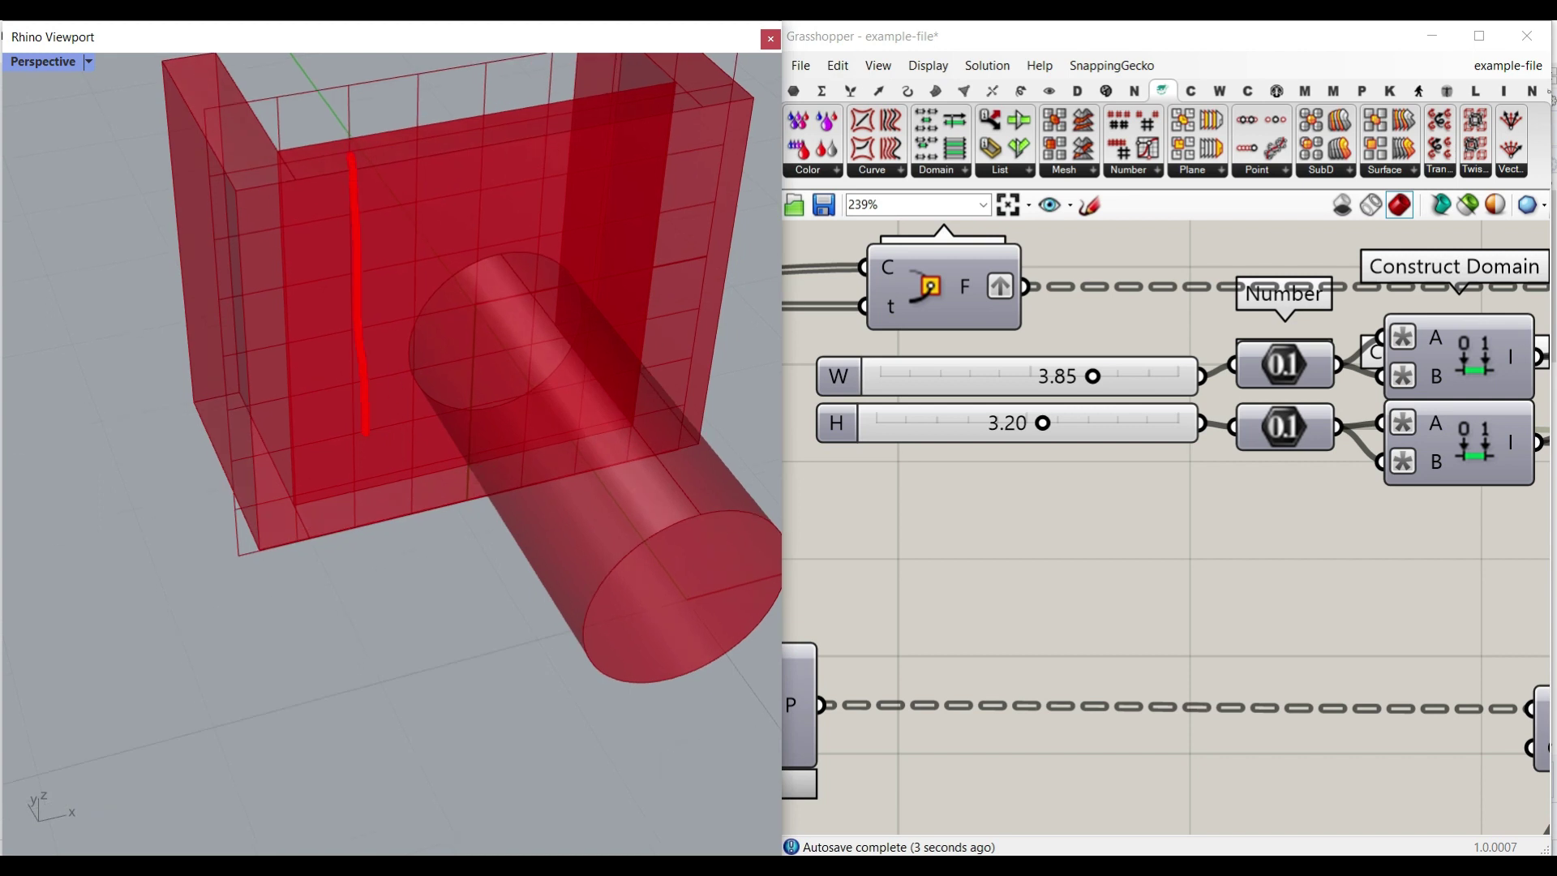
{"action": "key", "text": "Escape"}
Step: Trace the W and H values from their Number parameters to the stacked Number parameters beside the Width/Height panel
{"action": "right_click_drag", "start_coordinate": [1277, 443], "coordinate": [1062, 442]}
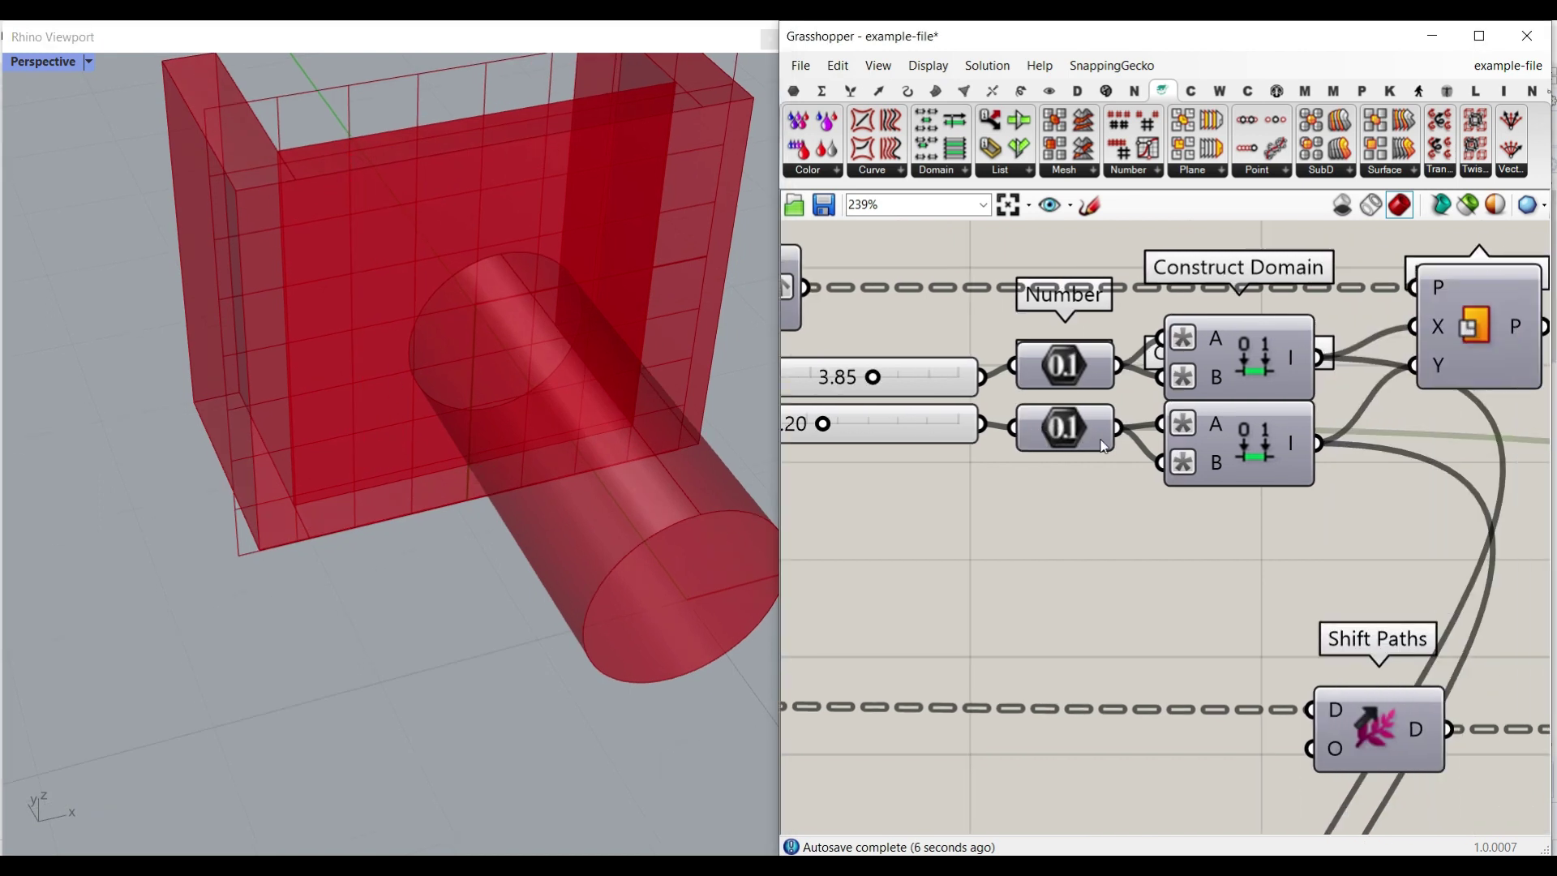
{"action": "scroll", "coordinate": [1061, 435], "scroll_direction": "down", "scroll_amount": 5}
{"action": "right_click_drag", "start_coordinate": [1349, 452], "coordinate": [783, 424]}
{"action": "right_click_drag", "start_coordinate": [1141, 454], "coordinate": [906, 448]}
{"action": "scroll", "coordinate": [1226, 488], "scroll_direction": "up", "scroll_amount": 4}
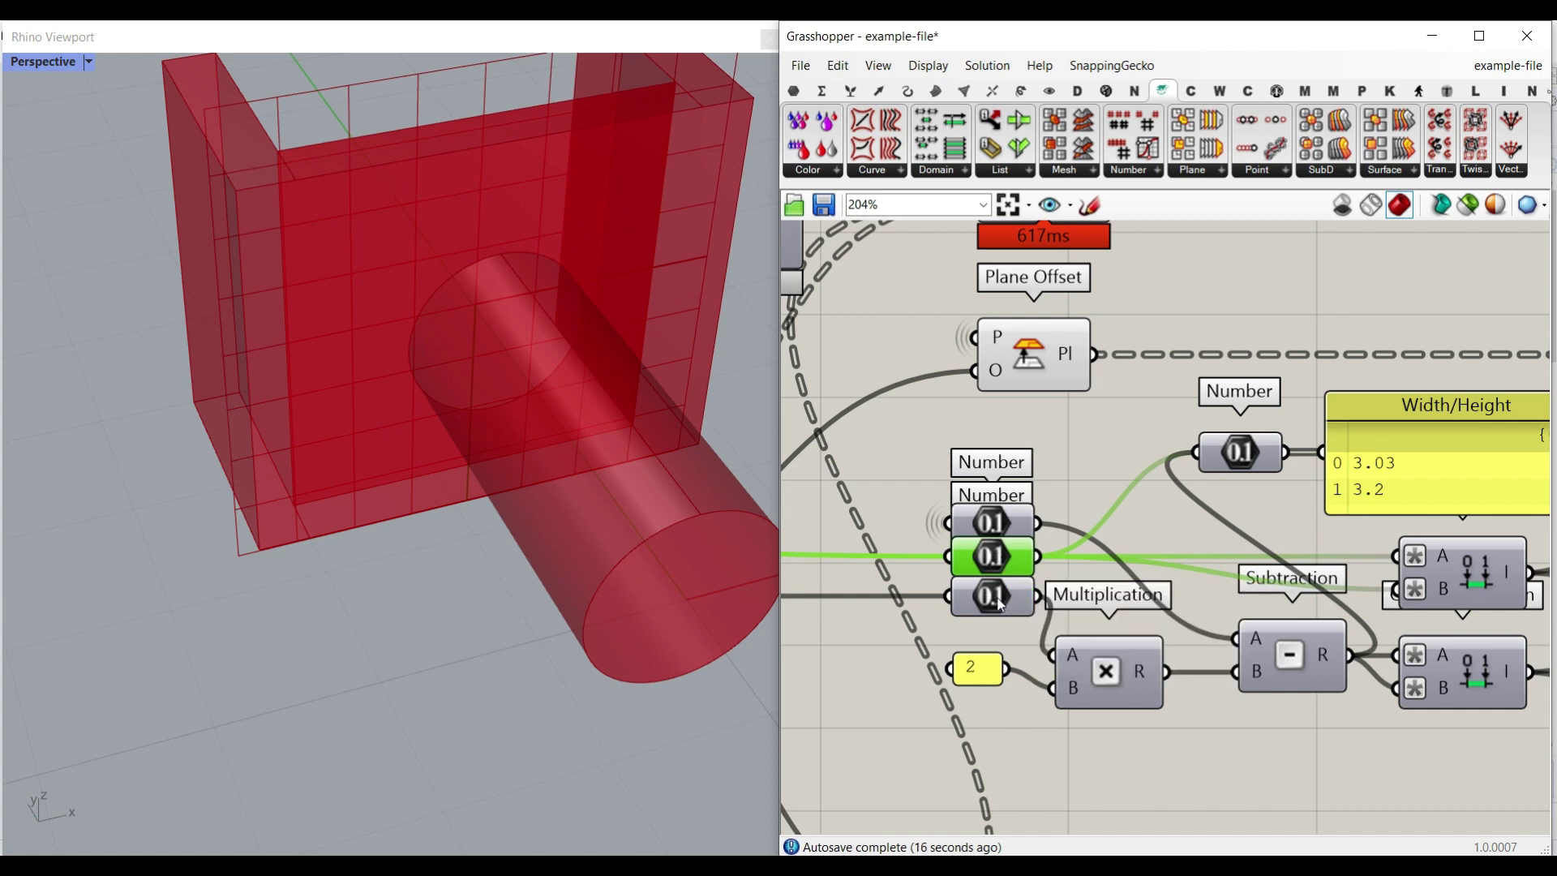
{"action": "mouse_move", "coordinate": [991, 603]}
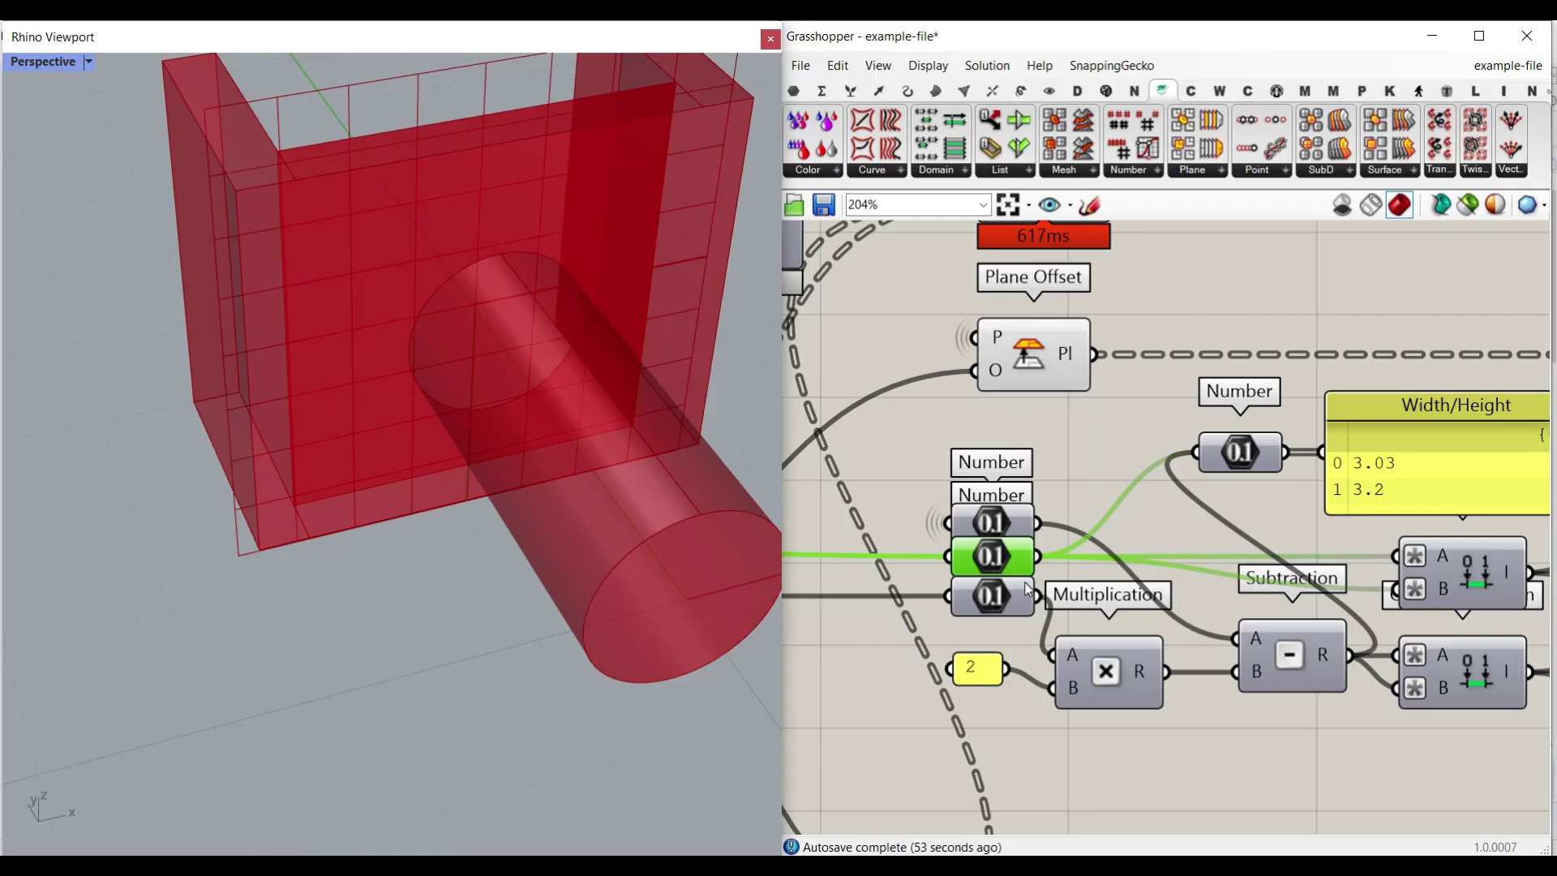
Step: Examine how the thickness is multiplied by 2 and fed into the Subtraction component
{"action": "right_click_drag", "start_coordinate": [1026, 587], "coordinate": [1095, 505]}
{"action": "scroll", "coordinate": [1084, 474], "scroll_direction": "up", "scroll_amount": 2}
{"action": "scroll", "coordinate": [1089, 472], "scroll_direction": "down", "scroll_amount": 4}
{"action": "scroll", "coordinate": [1041, 478], "scroll_direction": "up", "scroll_amount": 2}
{"action": "scroll", "coordinate": [1101, 496], "scroll_direction": "up", "scroll_amount": 1}
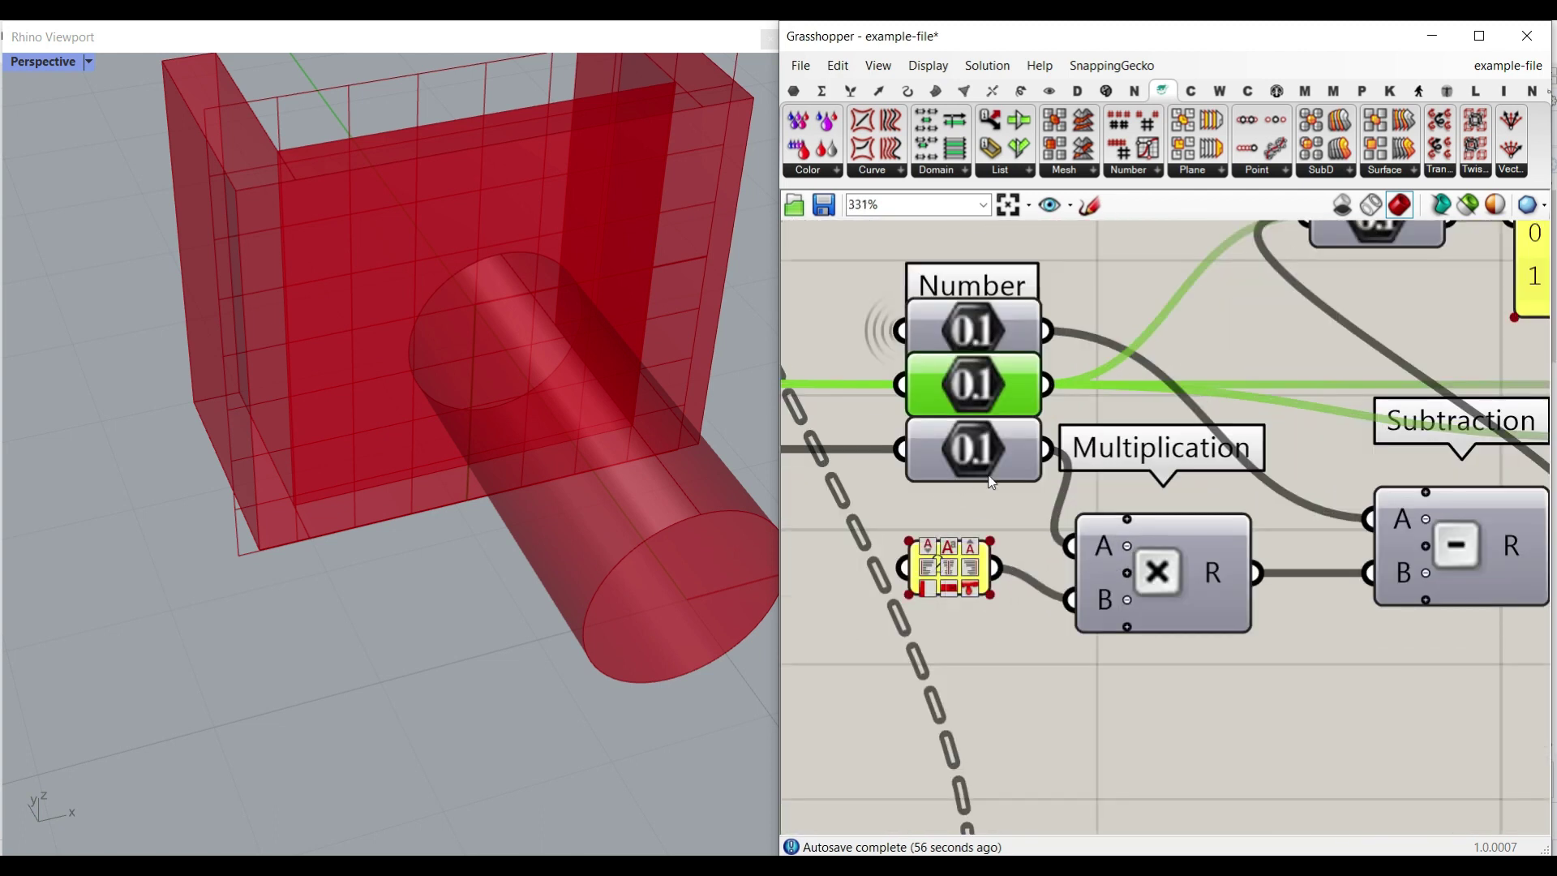
{"action": "scroll", "coordinate": [991, 483], "scroll_direction": "down", "scroll_amount": 1}
{"action": "scroll", "coordinate": [973, 539], "scroll_direction": "down", "scroll_amount": 5}
{"action": "scroll", "coordinate": [927, 489], "scroll_direction": "up", "scroll_amount": 6}
{"action": "right_click_drag", "start_coordinate": [1407, 561], "coordinate": [1074, 540]}
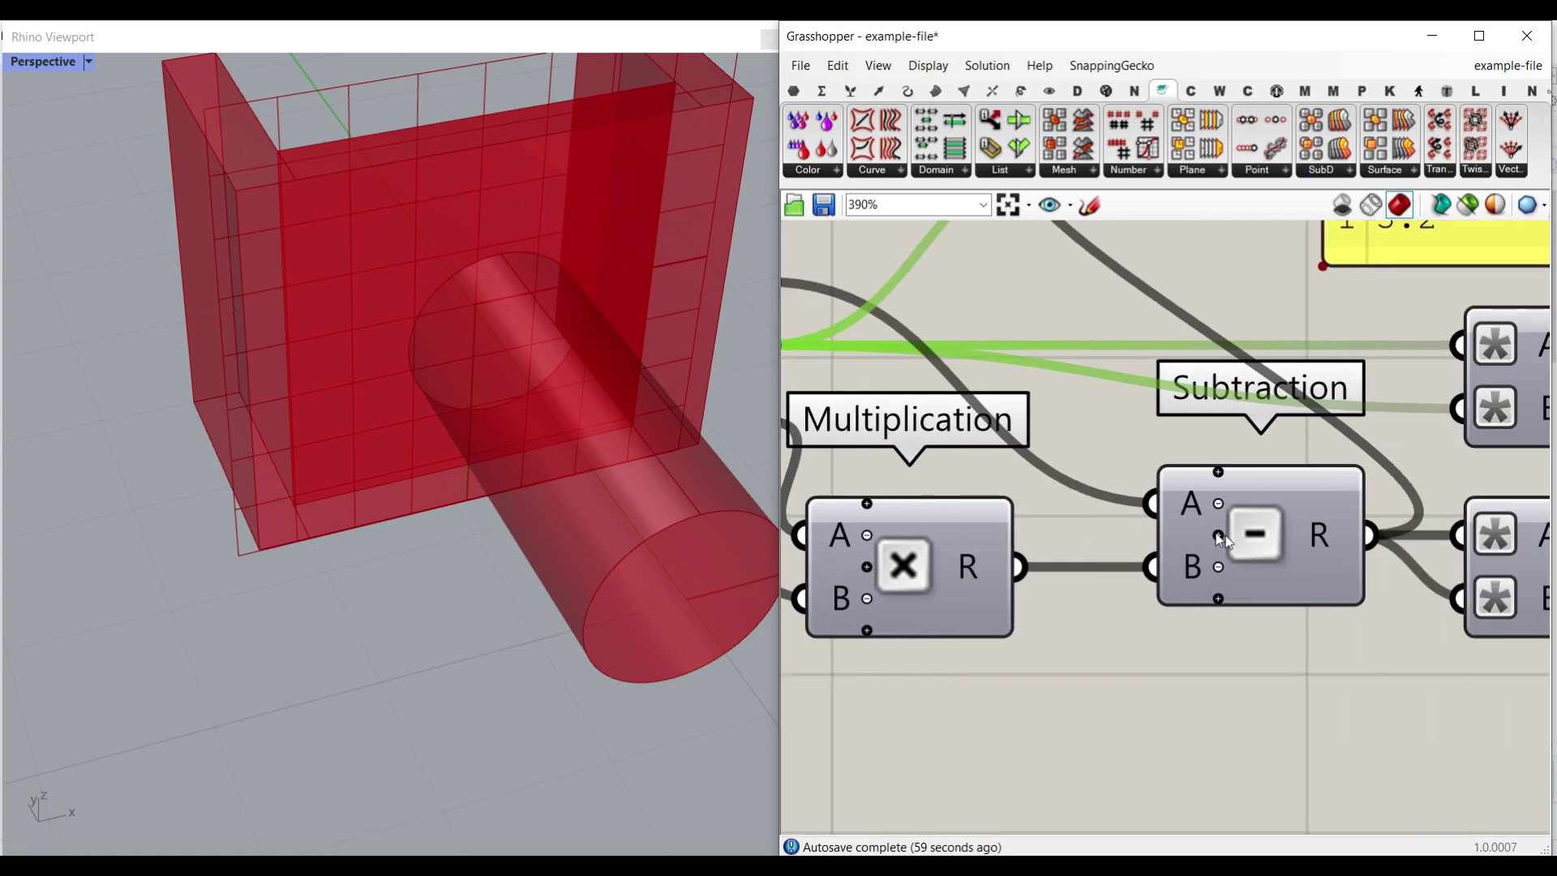
Step: Follow the Subtraction result through Construct Domain and highlight the upper Plane Surface inside the connector bracket
{"action": "scroll", "coordinate": [1230, 512], "scroll_direction": "down", "scroll_amount": 5}
{"action": "right_click_drag", "start_coordinate": [1396, 500], "coordinate": [1242, 502]}
{"action": "scroll", "coordinate": [1234, 531], "scroll_direction": "up", "scroll_amount": 2}
{"action": "scroll", "coordinate": [1234, 538], "scroll_direction": "down", "scroll_amount": 2}
{"action": "right_click_drag", "start_coordinate": [1512, 569], "coordinate": [1284, 560]}
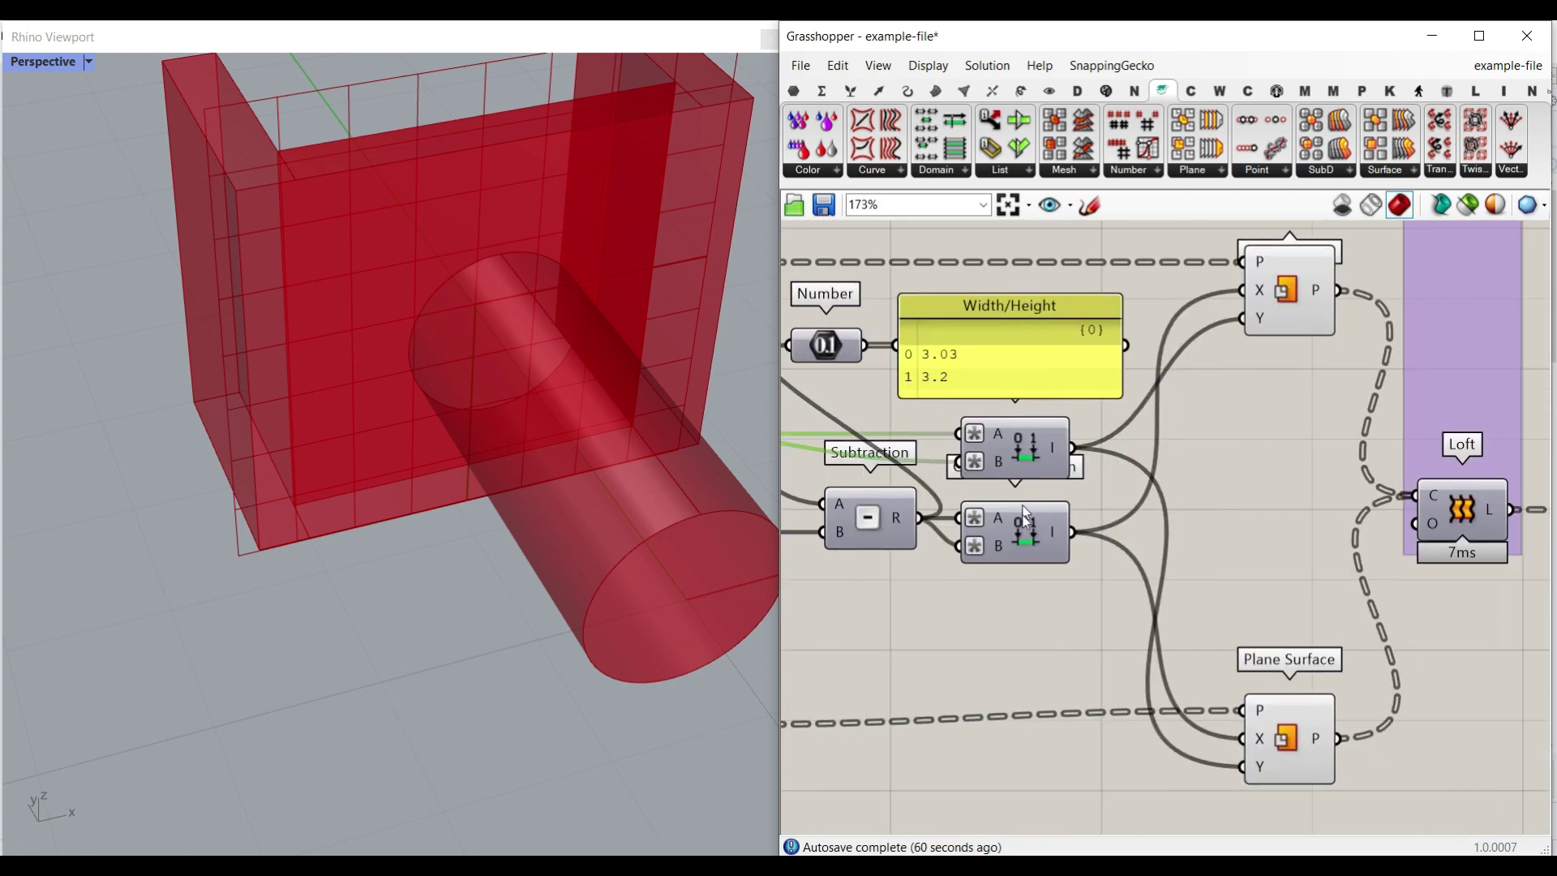
{"action": "right_click_drag", "start_coordinate": [1026, 517], "coordinate": [1078, 512]}
{"action": "left_click", "coordinate": [1395, 293]}
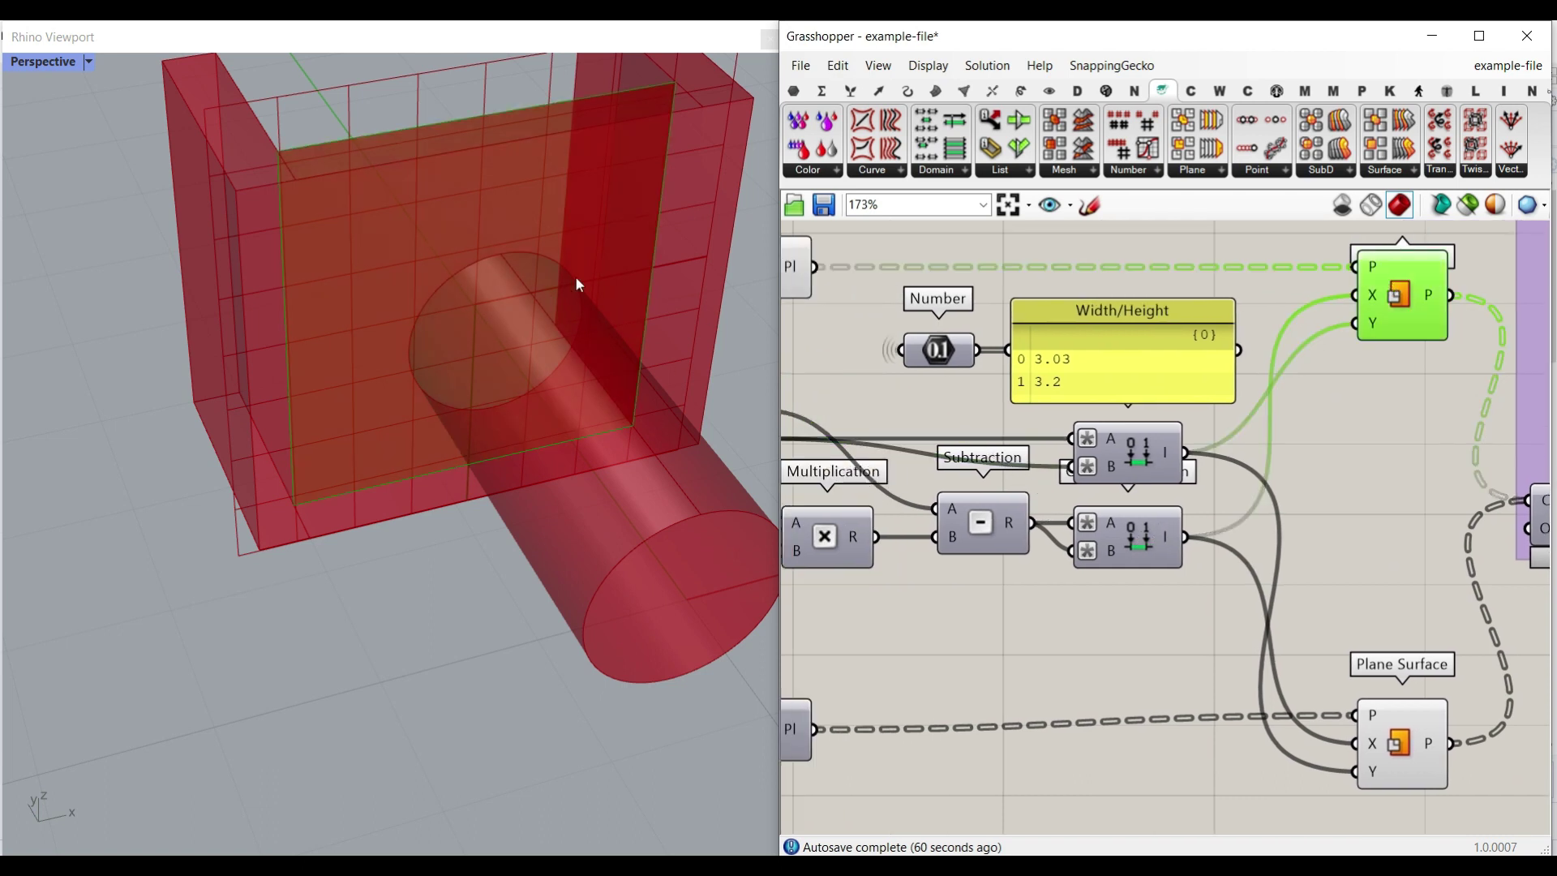
{"action": "right_click_drag", "start_coordinate": [503, 305], "coordinate": [483, 372]}
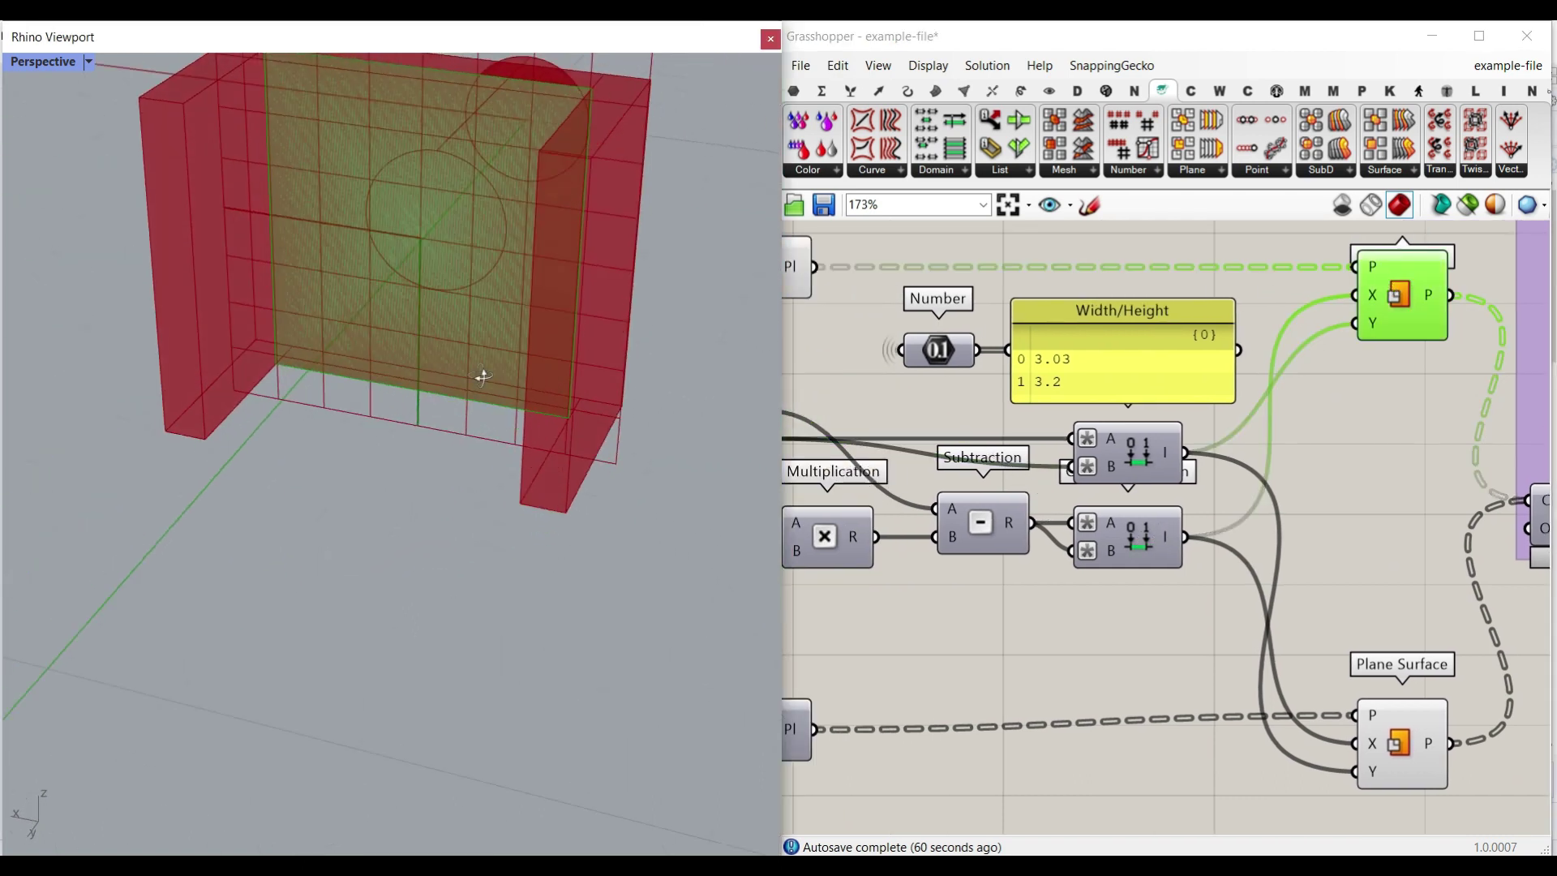
Step: Add a second Subtraction component below the first and feed the first Subtraction's result into its A input
{"action": "scroll", "coordinate": [224, 219], "scroll_direction": "up", "scroll_amount": 3}
{"action": "right_click_drag", "start_coordinate": [1097, 538], "coordinate": [1251, 500]}
{"action": "scroll", "coordinate": [217, 307], "scroll_direction": "up", "scroll_amount": 2}
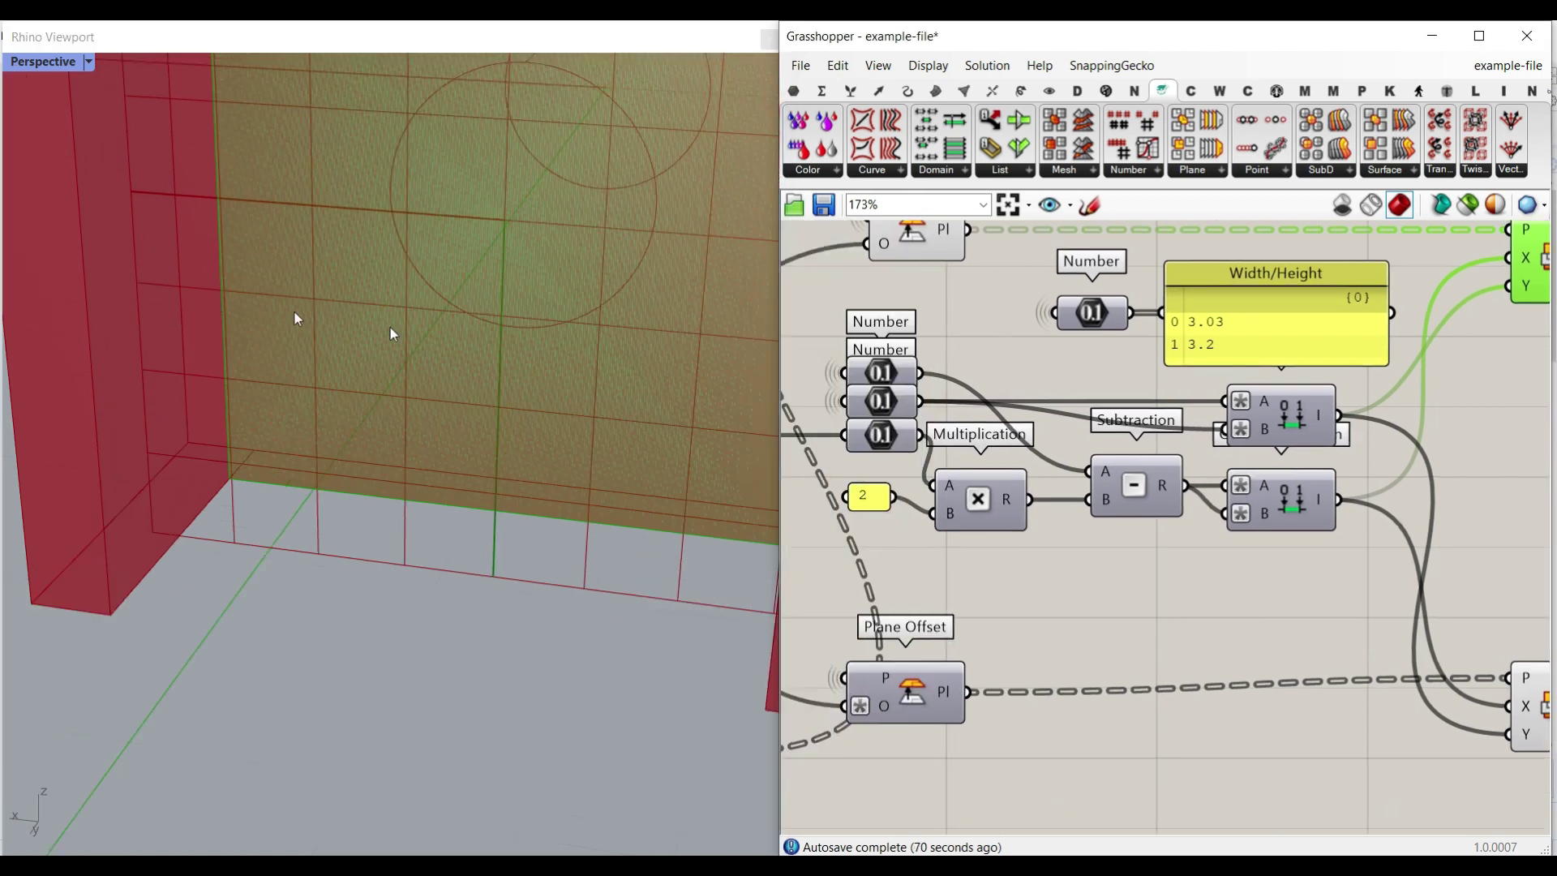
{"action": "scroll", "coordinate": [1145, 487], "scroll_direction": "up", "scroll_amount": 3}
{"action": "mouse_move", "coordinate": [1155, 518]}
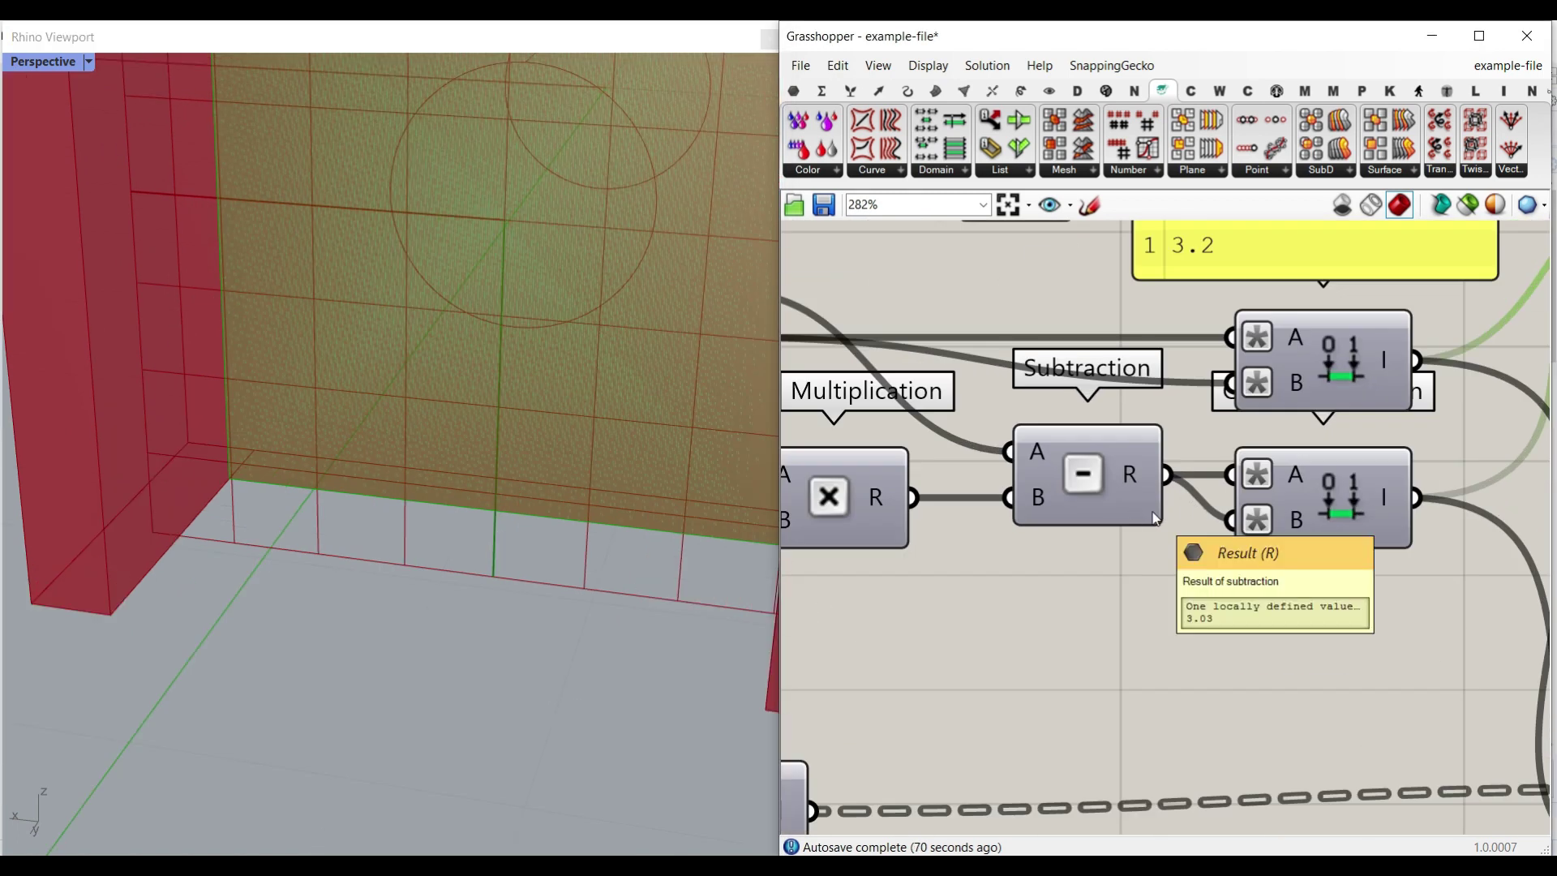
{"action": "left_click", "coordinate": [821, 91]}
{"action": "left_click_drag", "start_coordinate": [955, 149], "coordinate": [1212, 636]}
{"action": "left_click_drag", "start_coordinate": [1167, 474], "coordinate": [1148, 624]}
{"action": "right_click_drag", "start_coordinate": [1172, 605], "coordinate": [1287, 569]}
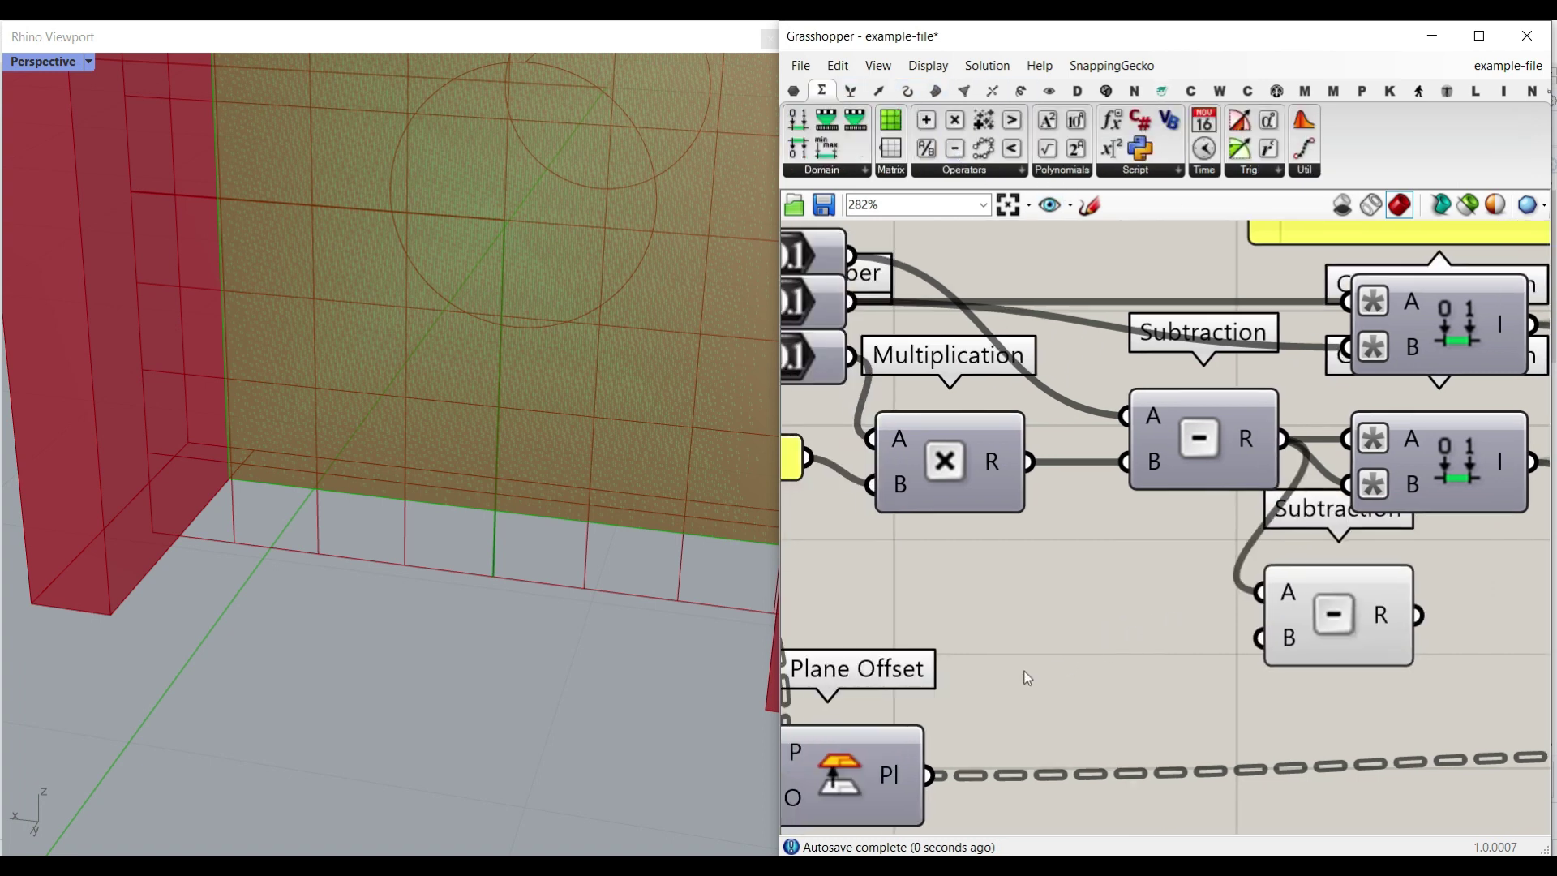
Step: Create a number slider with the value 1.2 and connect it to the B input of the second Subtraction
{"action": "double_click", "coordinate": [1020, 637]}
{"action": "type", "text": "1.2"}
{"action": "key", "text": "Return"}
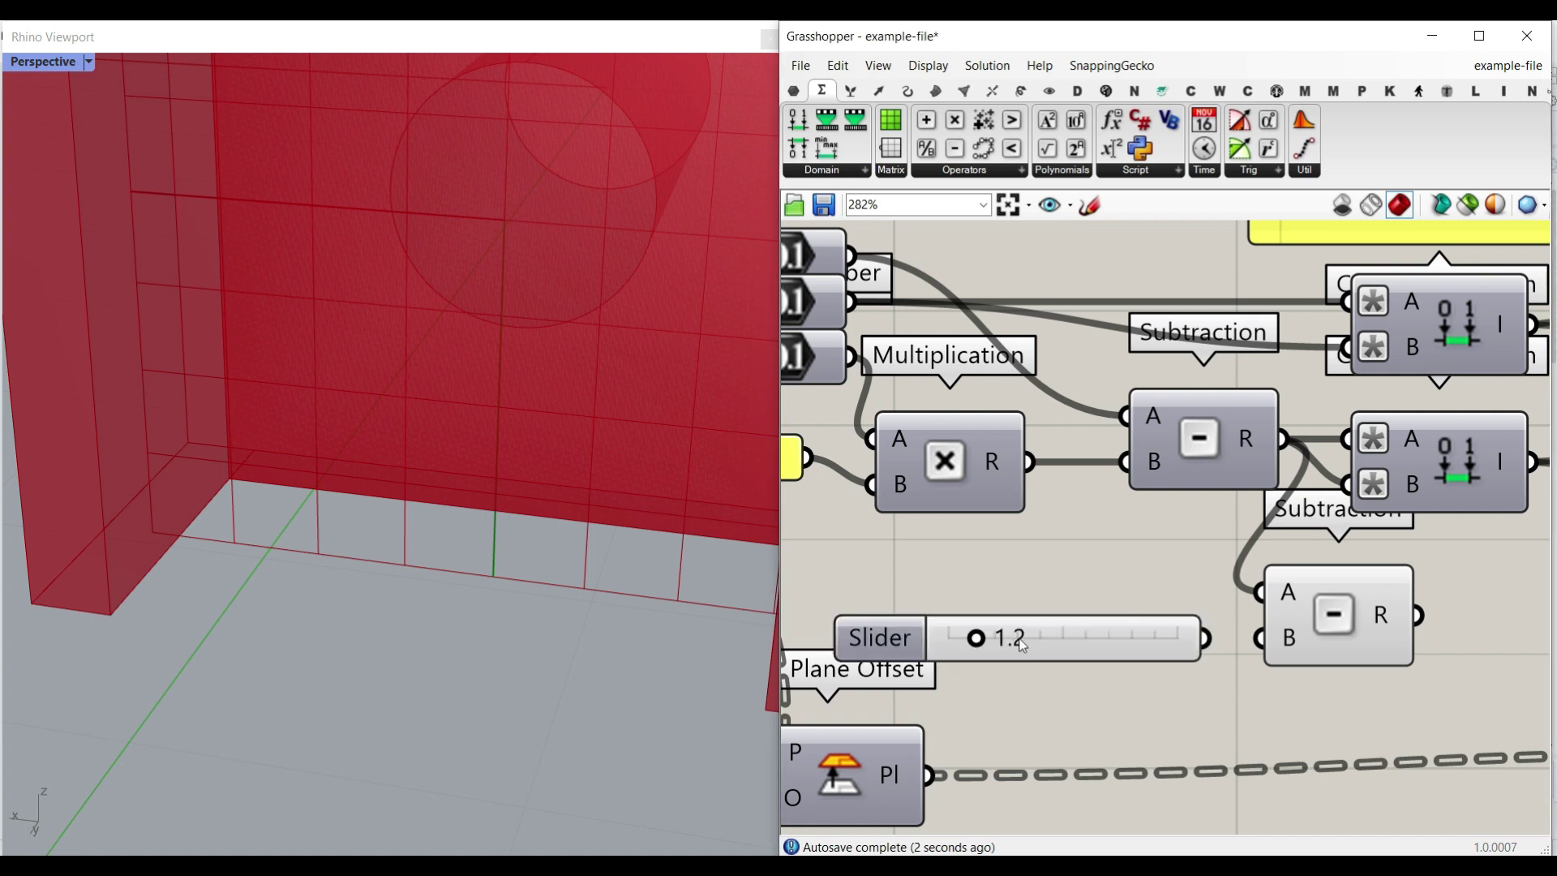
{"action": "left_click_drag", "start_coordinate": [1207, 637], "coordinate": [1107, 629]}
Step: Feed the second Subtraction's result into both inputs of the lower Construct Domain and highlight the upper Plane Surface
{"action": "right_click_drag", "start_coordinate": [1411, 624], "coordinate": [1270, 630]}
{"action": "left_click_drag", "start_coordinate": [1278, 621], "coordinate": [1208, 445]}
{"action": "left_click_drag", "start_coordinate": [1255, 548], "coordinate": [1222, 488]}
{"action": "scroll", "coordinate": [1356, 392], "scroll_direction": "down", "scroll_amount": 2}
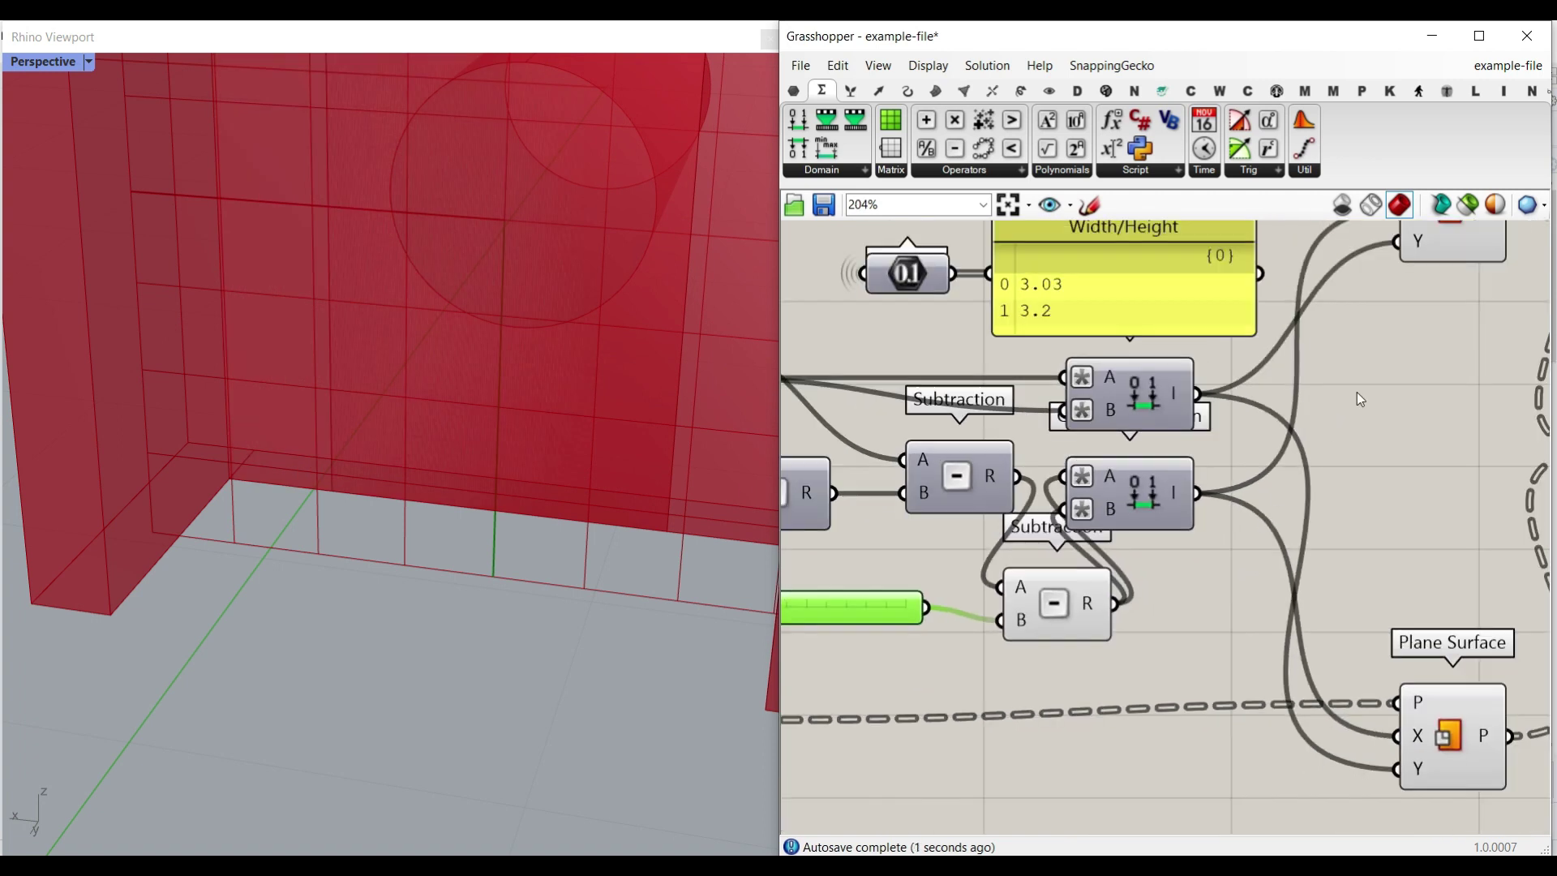
{"action": "left_click", "coordinate": [1404, 292]}
{"action": "right_click_drag", "start_coordinate": [815, 641], "coordinate": [987, 605]}
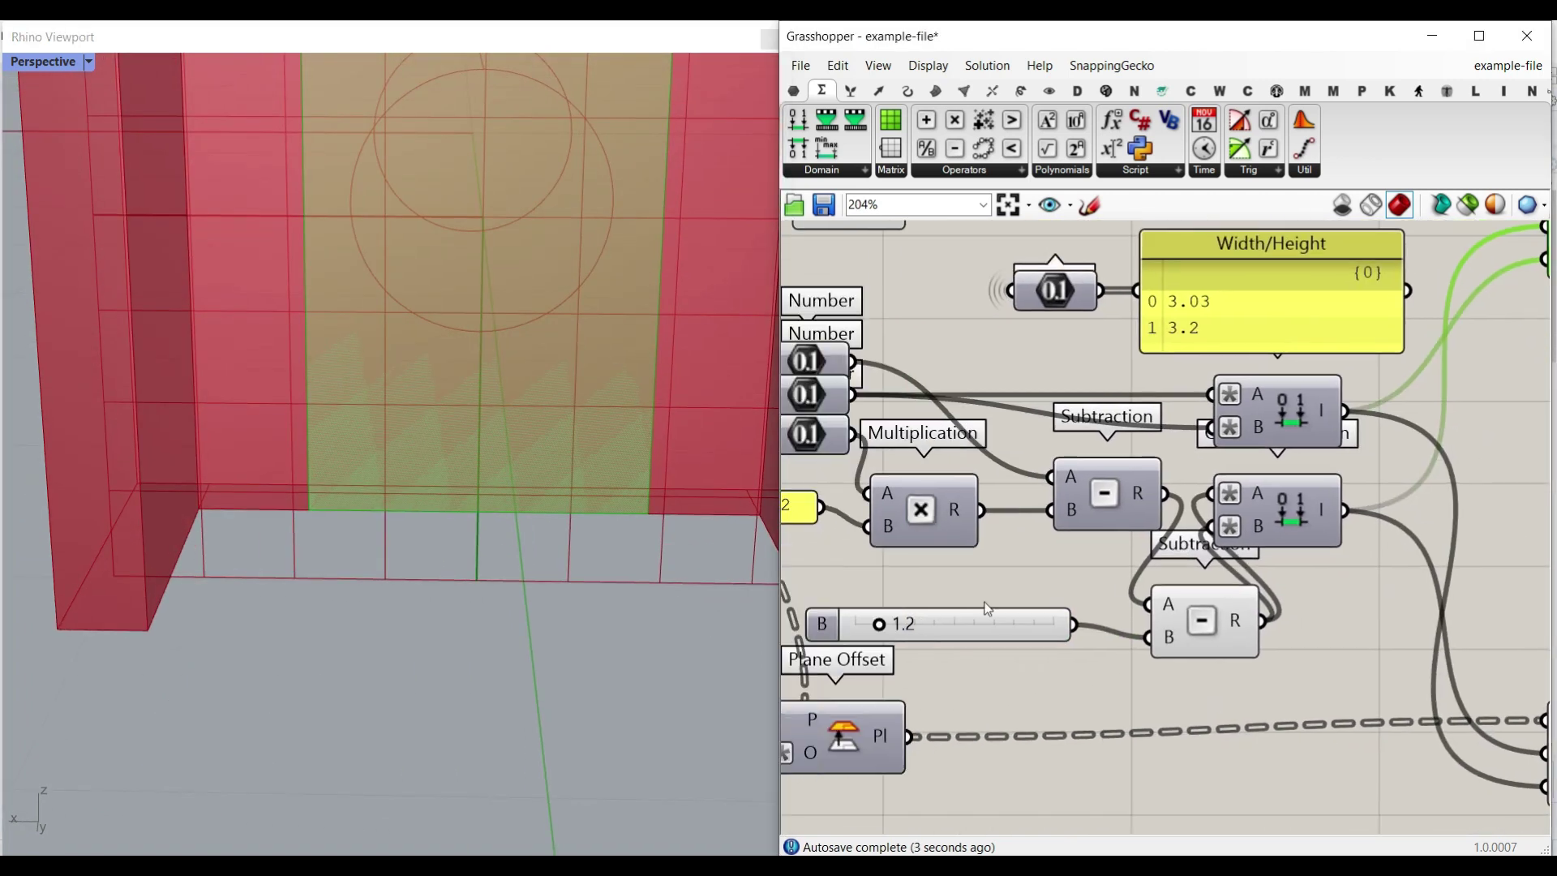
Step: Reconnect the first Subtraction's result to the lower Construct Domain and delete the second Subtraction with its 1.2 slider
{"action": "scroll", "coordinate": [926, 604], "scroll_direction": "up", "scroll_amount": 3}
{"action": "mouse_move", "coordinate": [851, 641]}
{"action": "left_mouse_down"}
{"action": "mouse_move", "coordinate": [772, 635]}
{"action": "mouse_move", "coordinate": [859, 639]}
{"action": "mouse_move", "coordinate": [820, 639]}
{"action": "left_mouse_up"}
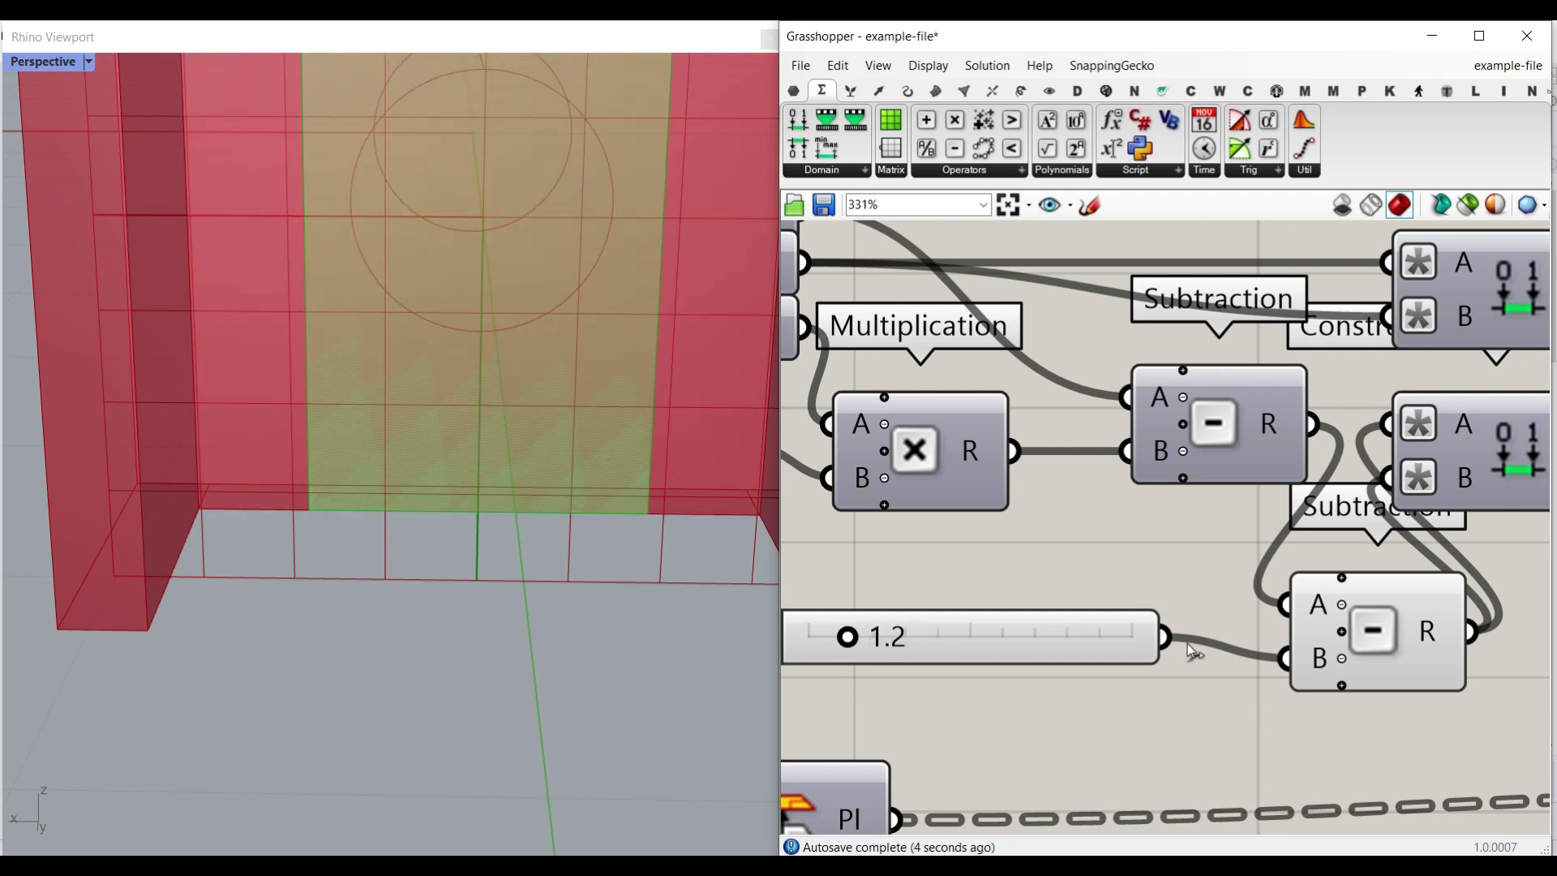
{"action": "left_click_drag", "start_coordinate": [1313, 438], "coordinate": [1312, 425], "text": "ctrl+shift"}
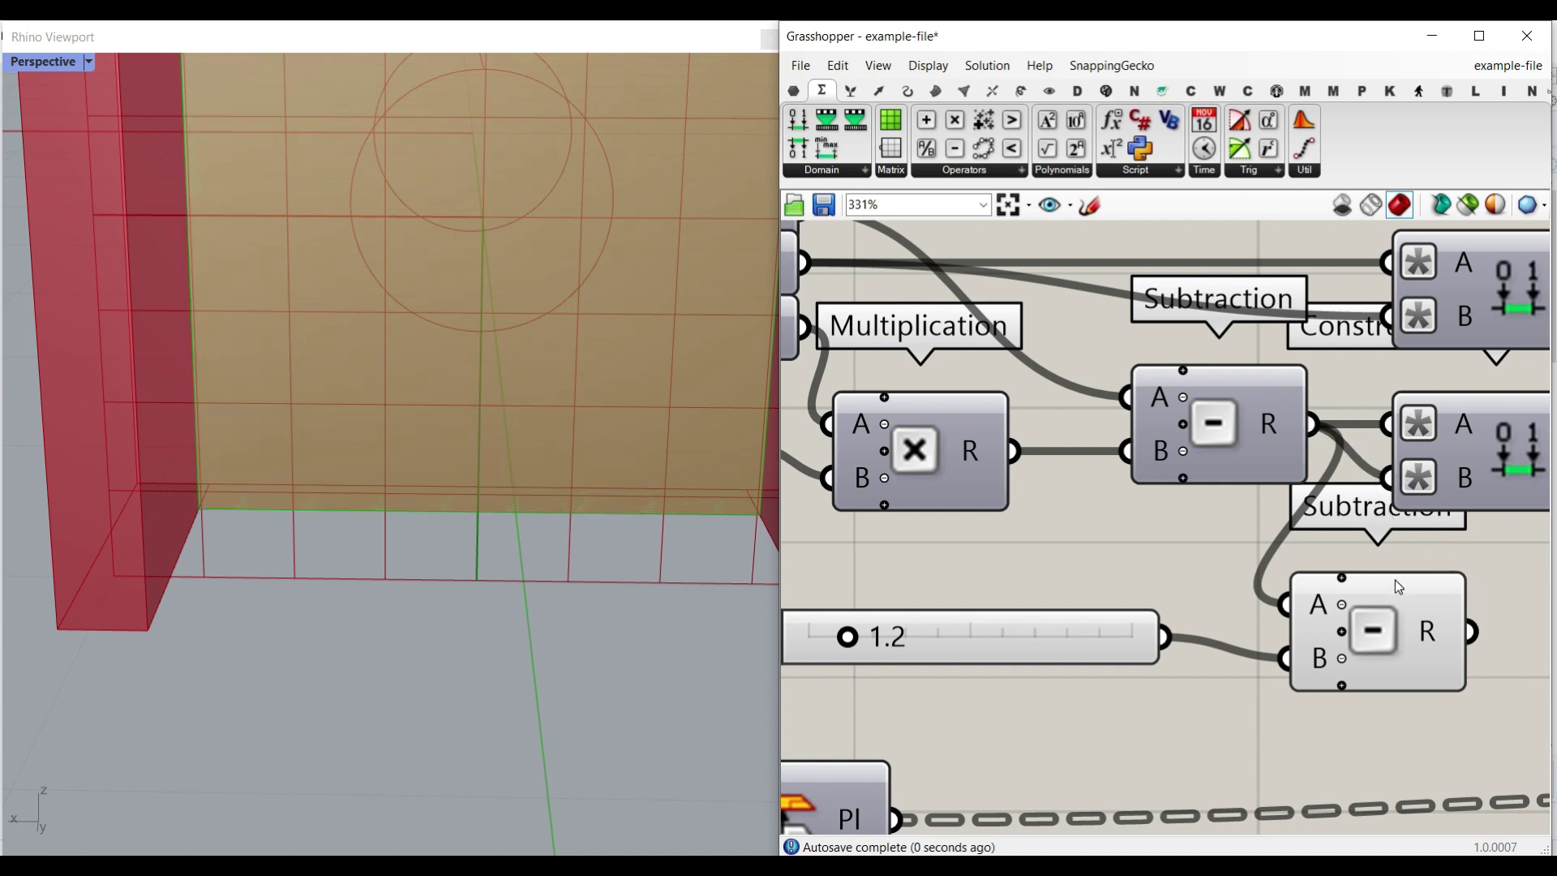
{"action": "scroll", "coordinate": [1395, 581], "scroll_direction": "down", "scroll_amount": 2}
{"action": "left_click_drag", "start_coordinate": [1464, 606], "coordinate": [1131, 625]}
{"action": "key", "text": "Delete"}
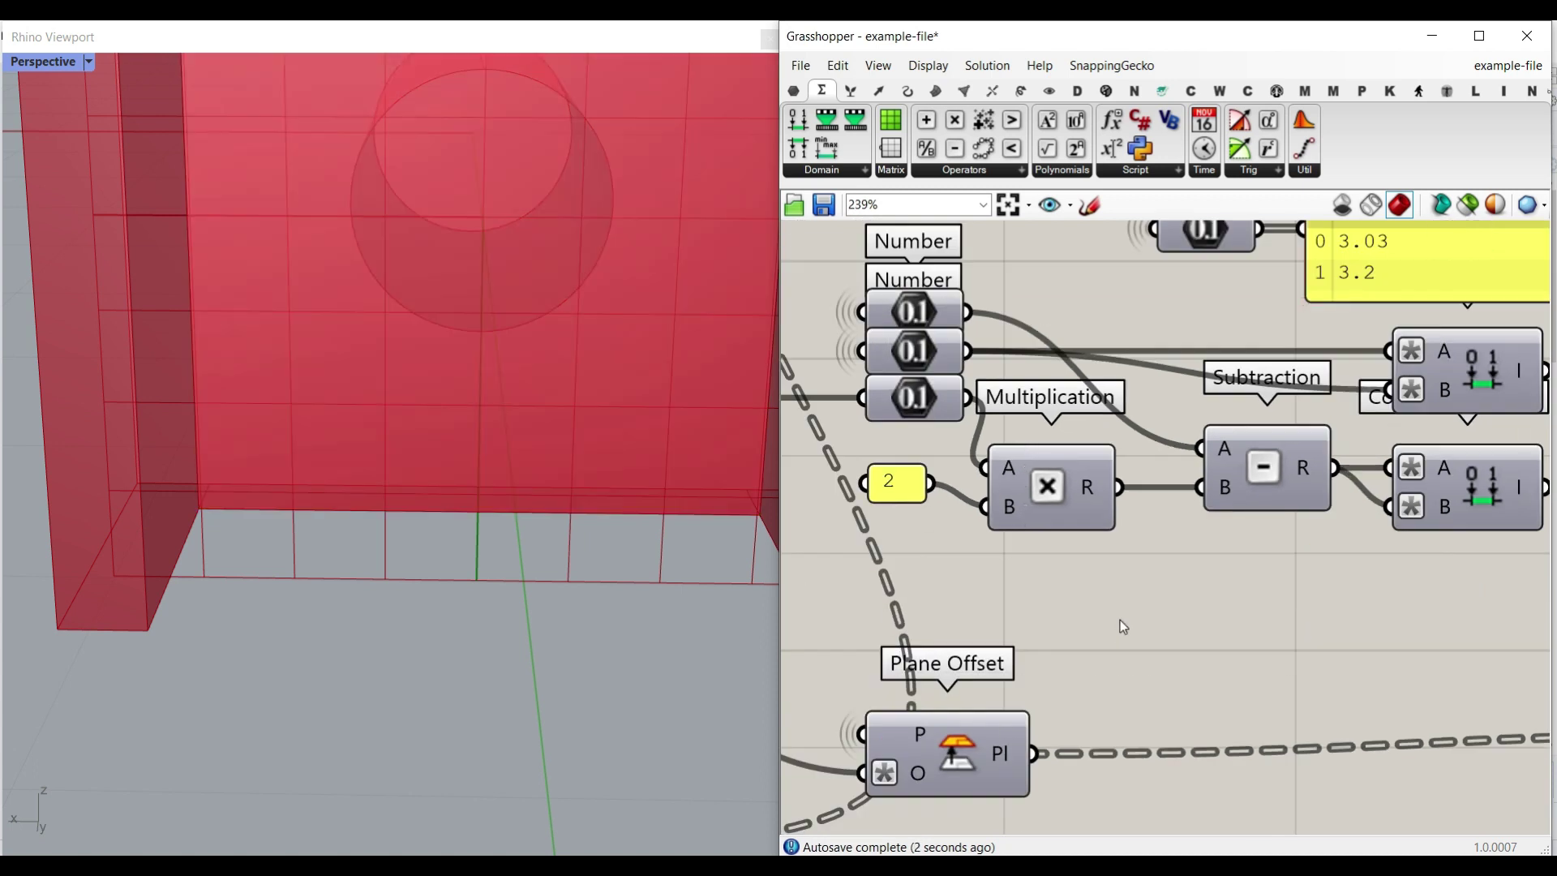
Step: Turn off the preview of the plane, surface, connector and loft components ahead of the material components
{"action": "scroll", "coordinate": [1121, 620], "scroll_direction": "down", "scroll_amount": 4}
{"action": "right_click_drag", "start_coordinate": [1468, 409], "coordinate": [1193, 416]}
{"action": "scroll", "coordinate": [1195, 568], "scroll_direction": "down", "scroll_amount": 5}
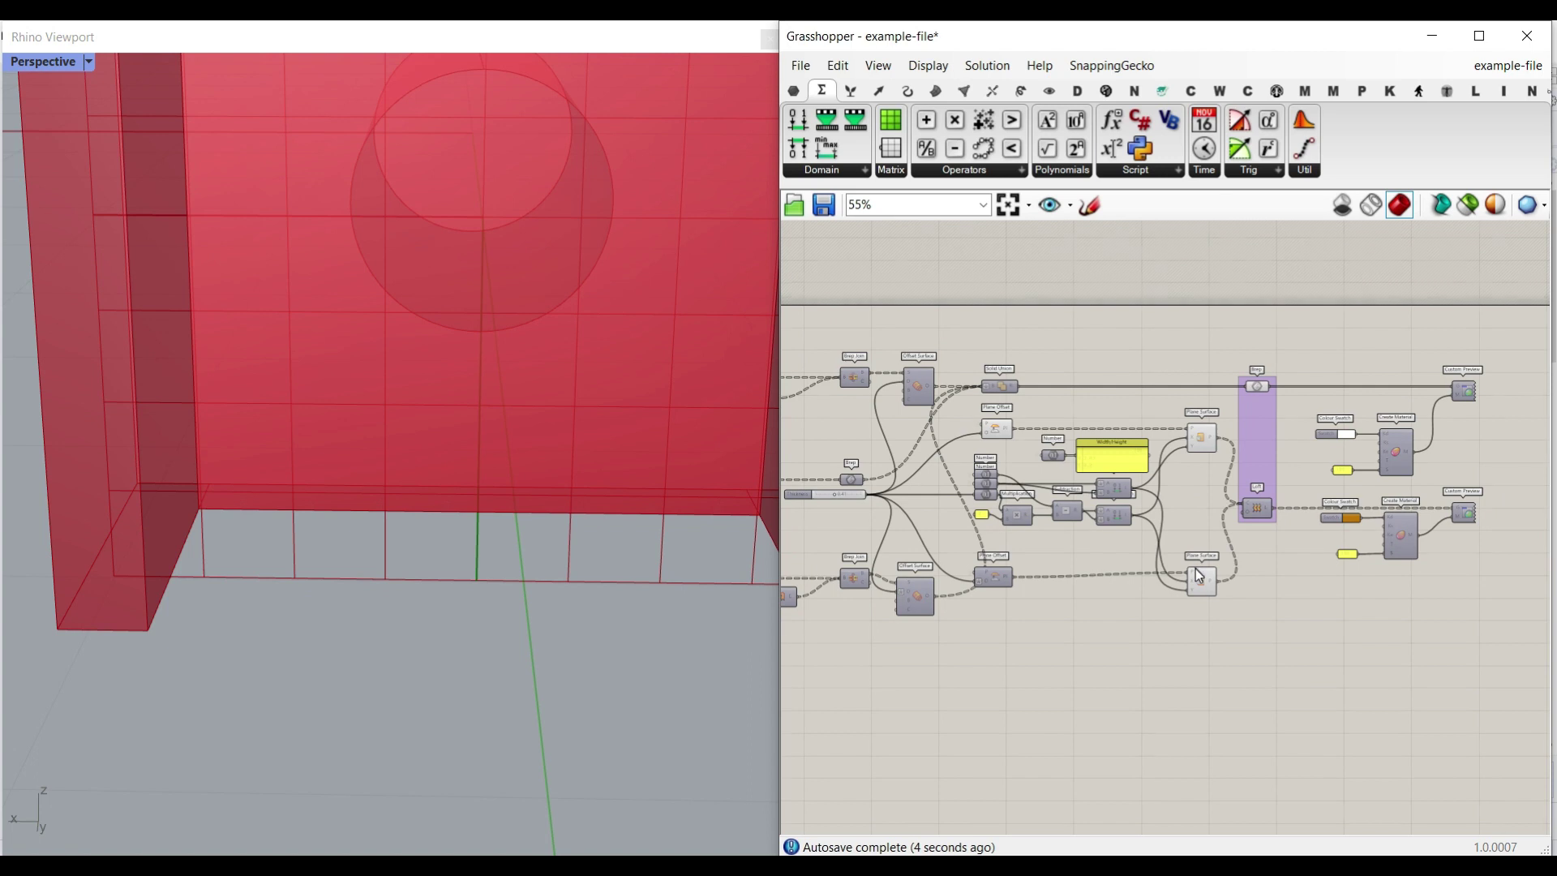
{"action": "left_click_drag", "start_coordinate": [1232, 648], "coordinate": [876, 407]}
{"action": "right_click", "coordinate": [981, 321]}
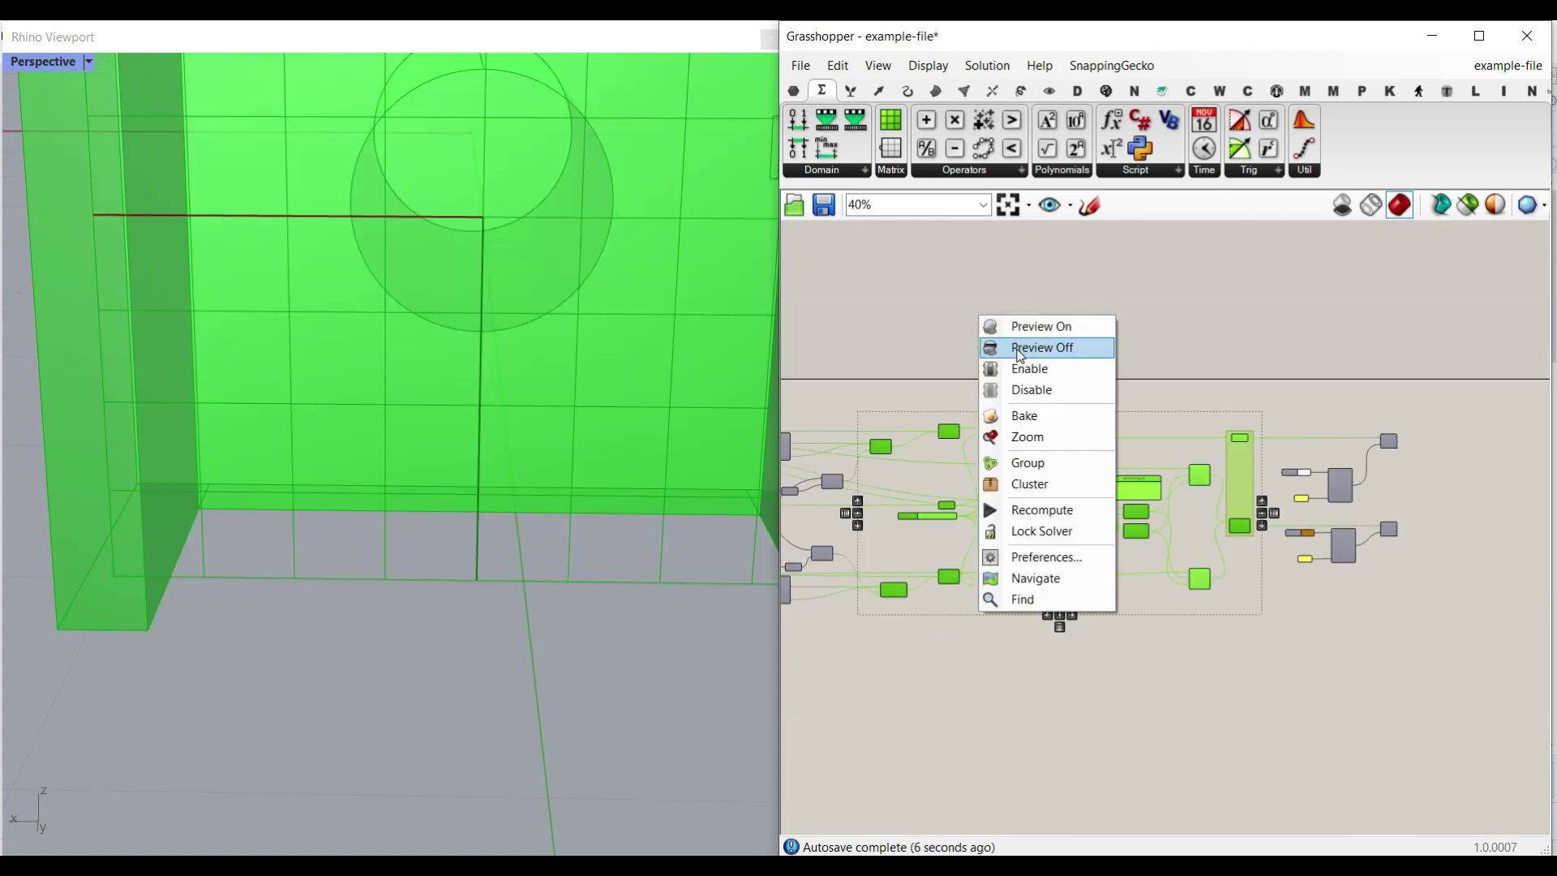
{"action": "left_click", "coordinate": [1022, 348]}
Step: Turn on the preview of the Custom Preview component that shows the connector Brep in the white material
{"action": "scroll", "coordinate": [1216, 459], "scroll_direction": "up", "scroll_amount": 5}
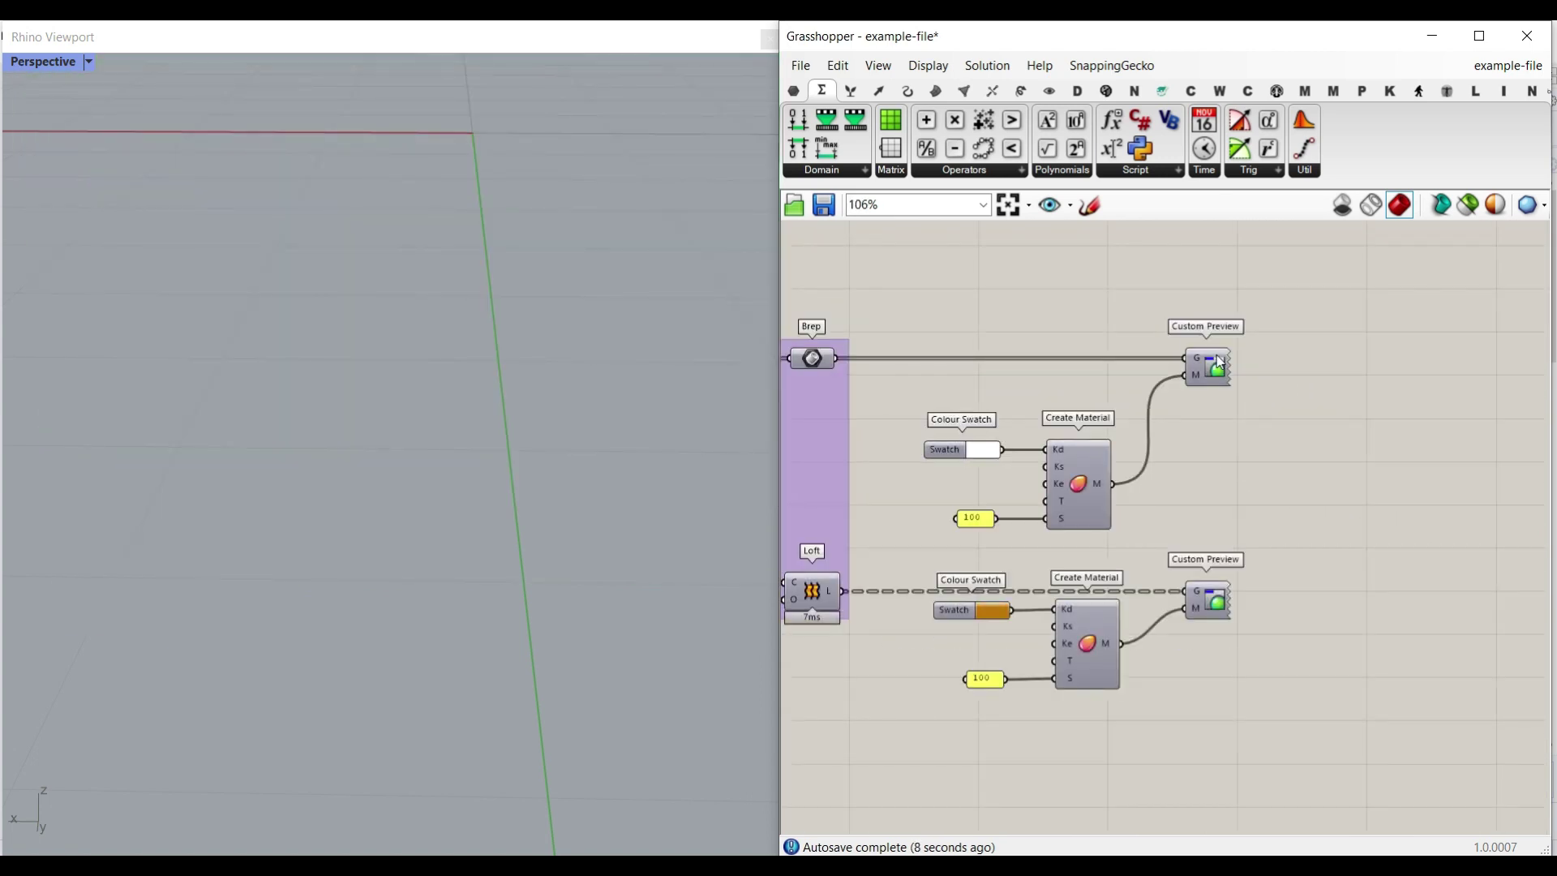
{"action": "right_click", "coordinate": [1216, 355]}
{"action": "left_click", "coordinate": [1255, 391]}
{"action": "scroll", "coordinate": [591, 442], "scroll_direction": "down", "scroll_amount": 6}
{"action": "right_click_drag", "start_coordinate": [591, 442], "coordinate": [327, 445]}
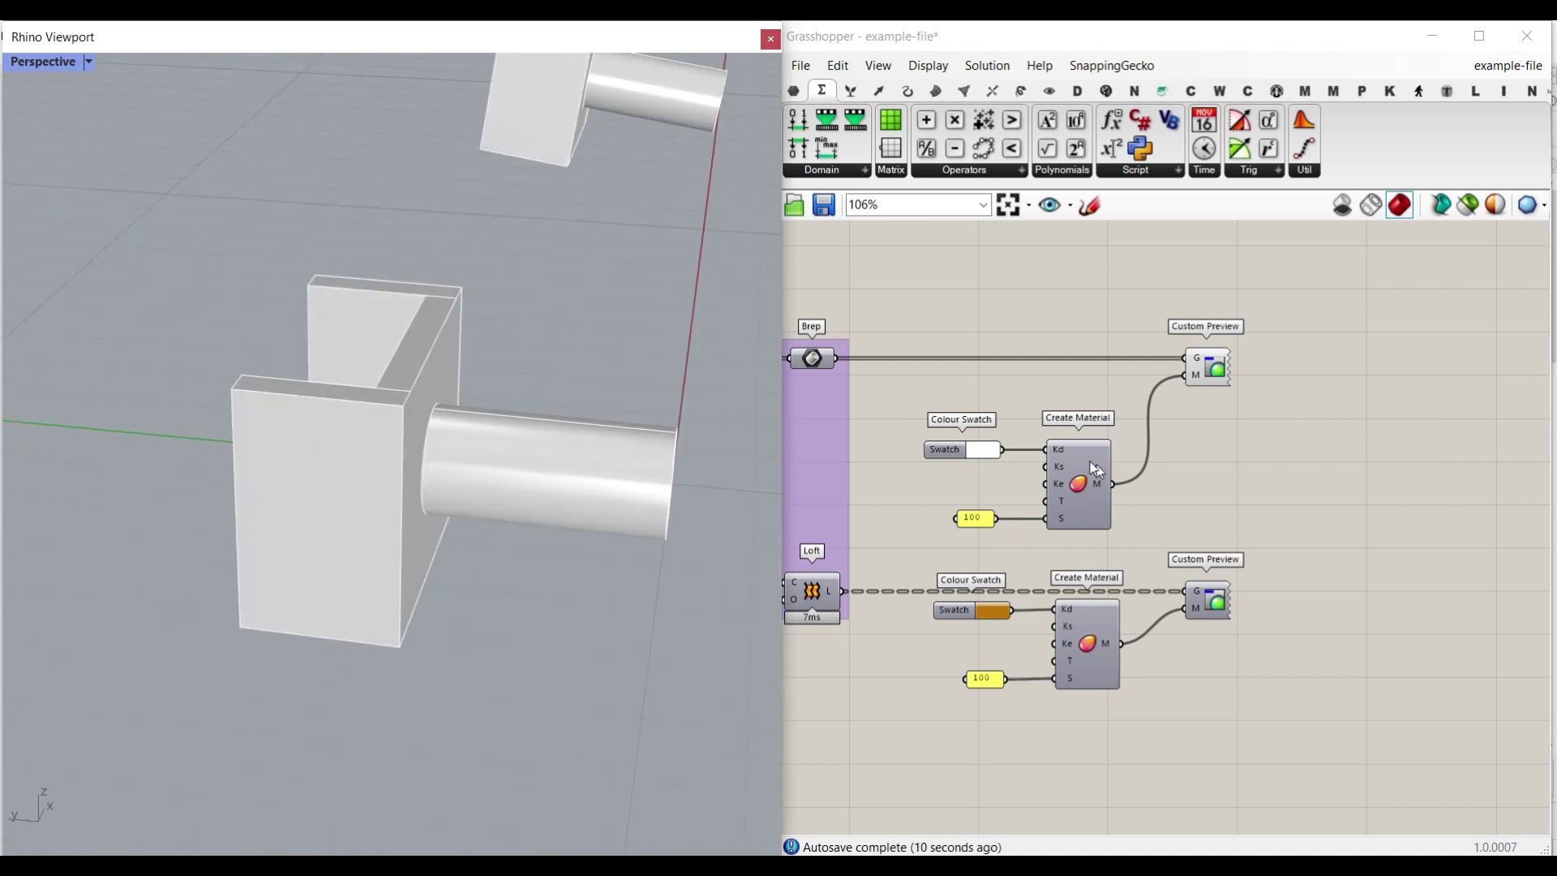
Step: Turn on the preview of the Custom Preview component that shows the lofted beams in the orange material
{"action": "scroll", "coordinate": [1026, 471], "scroll_direction": "up", "scroll_amount": 3}
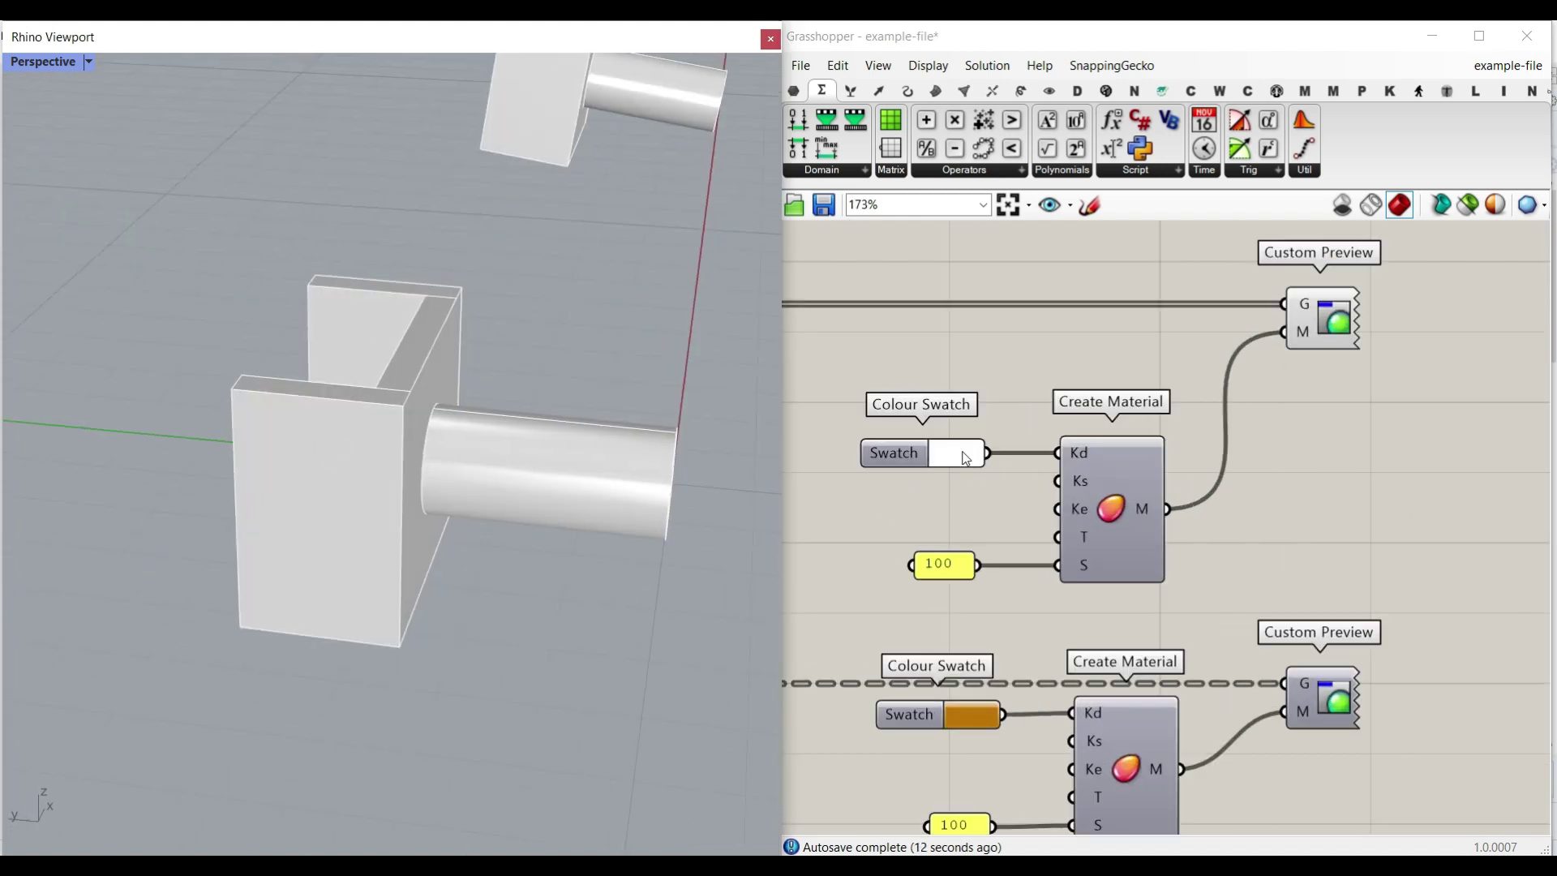
{"action": "scroll", "coordinate": [466, 426], "scroll_direction": "down", "scroll_amount": 4}
{"action": "right_click_drag", "start_coordinate": [1192, 667], "coordinate": [1129, 533]}
{"action": "right_click", "coordinate": [1265, 554]}
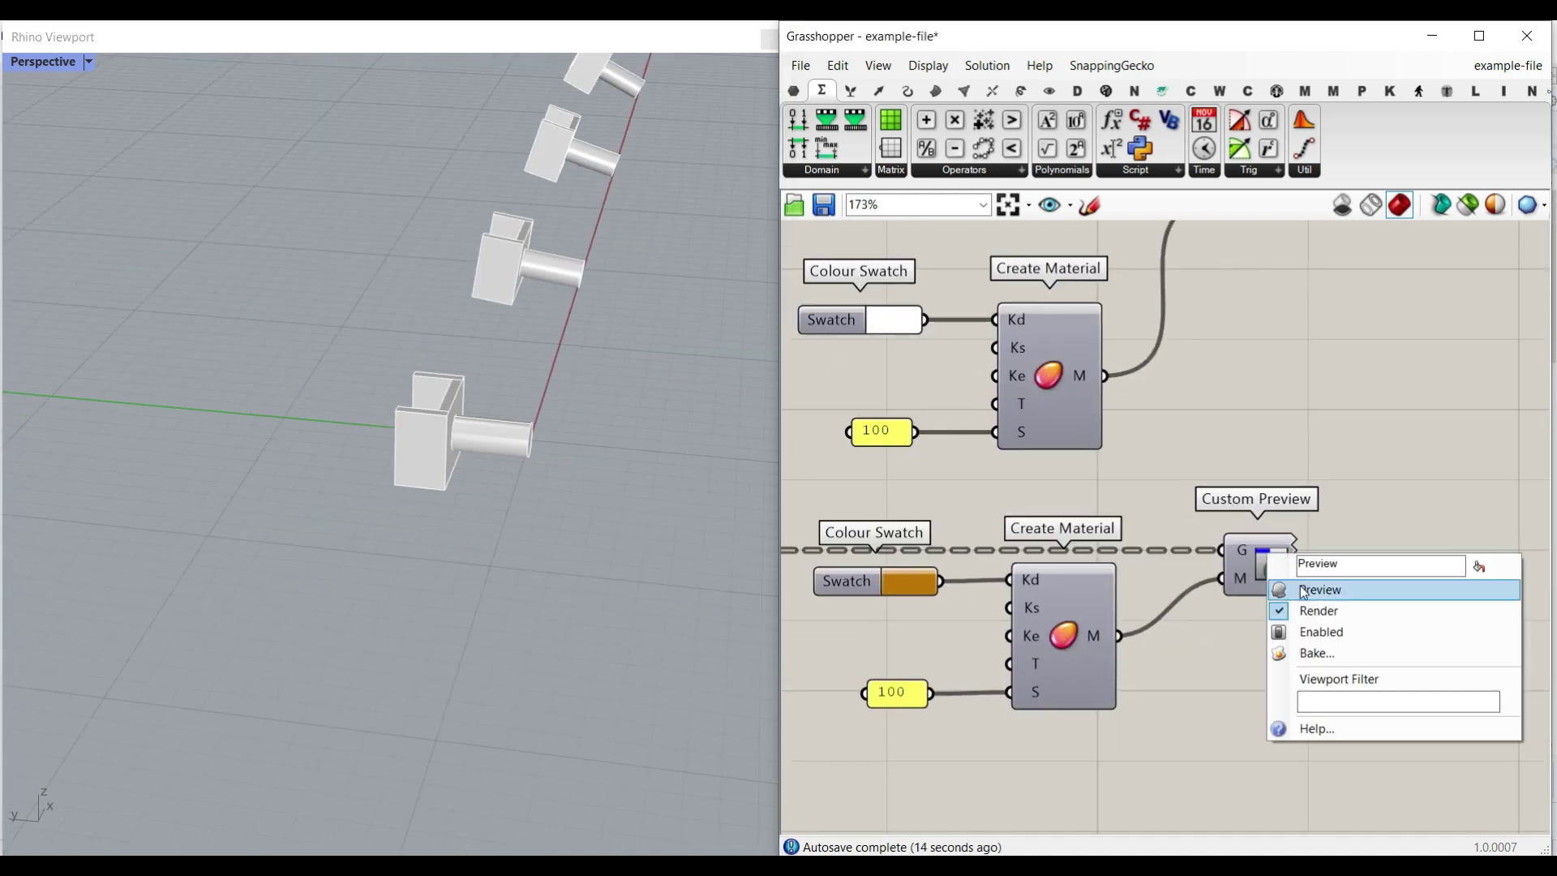
{"action": "left_click", "coordinate": [1305, 589]}
{"action": "scroll", "coordinate": [587, 522], "scroll_direction": "down", "scroll_amount": 6}
Step: Switch the Perspective viewport to a rendered display mode to inspect the beam and connector materials
{"action": "left_click", "coordinate": [38, 63]}
{"action": "left_click", "coordinate": [113, 165]}
{"action": "scroll", "coordinate": [503, 416], "scroll_direction": "up", "scroll_amount": 4}
{"action": "right_click_drag", "start_coordinate": [520, 439], "coordinate": [416, 504]}
Step: Add a Brep Edges component and connect the Loft result to its B input
{"action": "right_click_drag", "start_coordinate": [791, 634], "coordinate": [1176, 585]}
{"action": "scroll", "coordinate": [1176, 585], "scroll_direction": "down", "scroll_amount": 1}
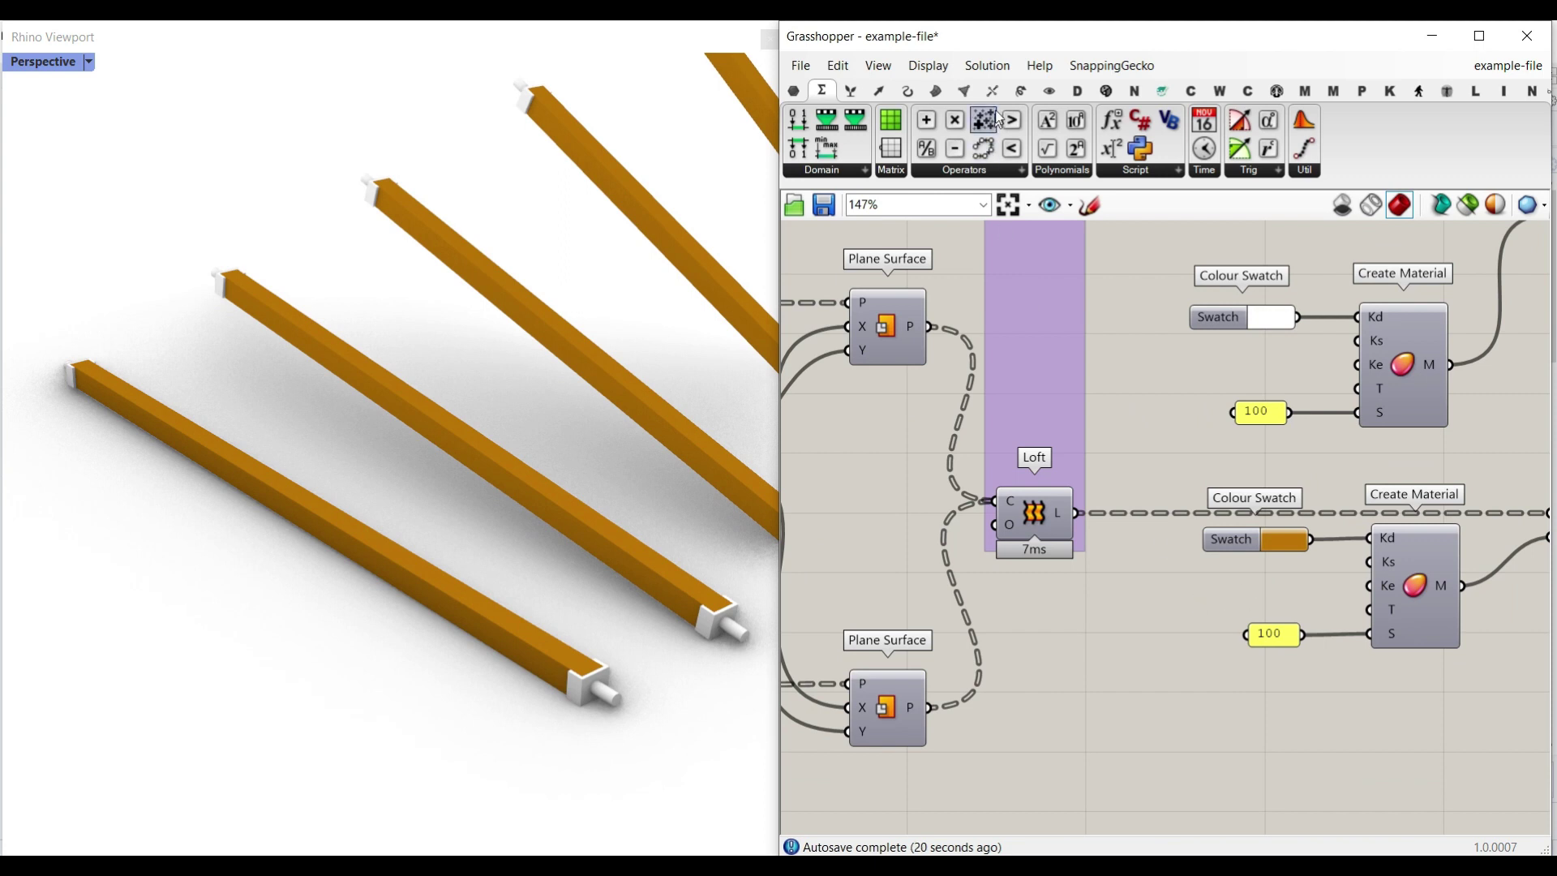
{"action": "left_click", "coordinate": [935, 90]}
{"action": "left_click_drag", "start_coordinate": [798, 120], "coordinate": [1084, 568]}
{"action": "scroll", "coordinate": [1083, 568], "scroll_direction": "up", "scroll_amount": 2}
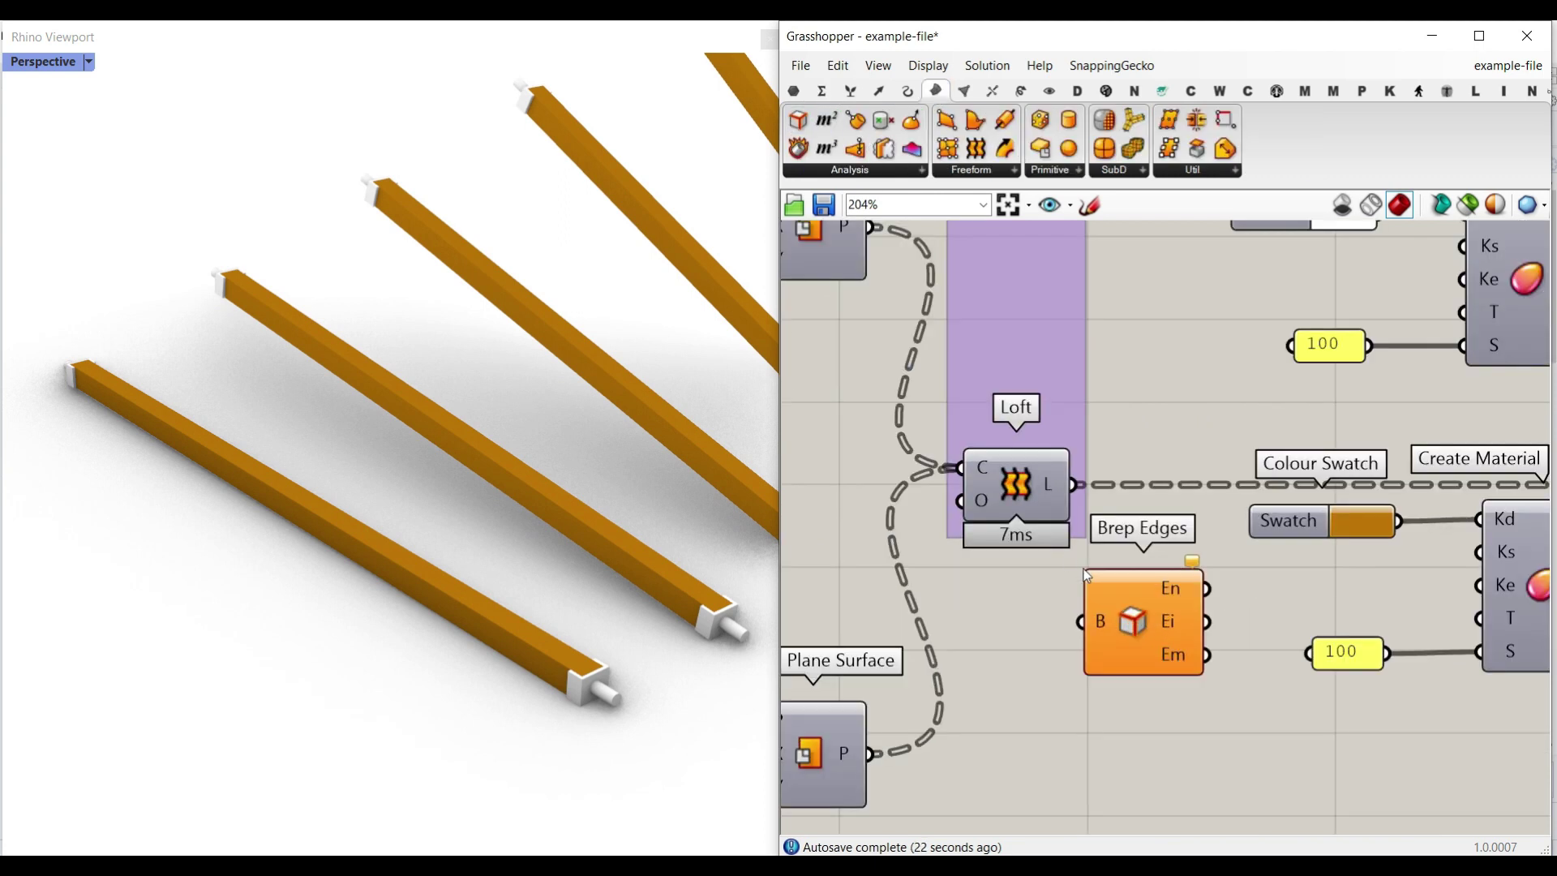
{"action": "left_click_drag", "start_coordinate": [1066, 490], "coordinate": [1080, 622]}
Step: Place Brep Edges beside the connector Brep parameter and add that Brep as a second source for its B input
{"action": "scroll", "coordinate": [484, 557], "scroll_direction": "down", "scroll_amount": 4}
{"action": "scroll", "coordinate": [532, 606], "scroll_direction": "up", "scroll_amount": 5}
{"action": "right_click_drag", "start_coordinate": [484, 556], "coordinate": [619, 625]}
{"action": "right_click_drag", "start_coordinate": [1151, 626], "coordinate": [956, 736]}
{"action": "scroll", "coordinate": [954, 736], "scroll_direction": "down", "scroll_amount": 3}
{"action": "left_click_drag", "start_coordinate": [950, 725], "coordinate": [1051, 323]}
{"action": "scroll", "coordinate": [902, 352], "scroll_direction": "up", "scroll_amount": 1}
{"action": "left_click_drag", "start_coordinate": [899, 382], "coordinate": [1031, 332], "text": "shift"}
{"action": "left_click", "coordinate": [931, 323]}
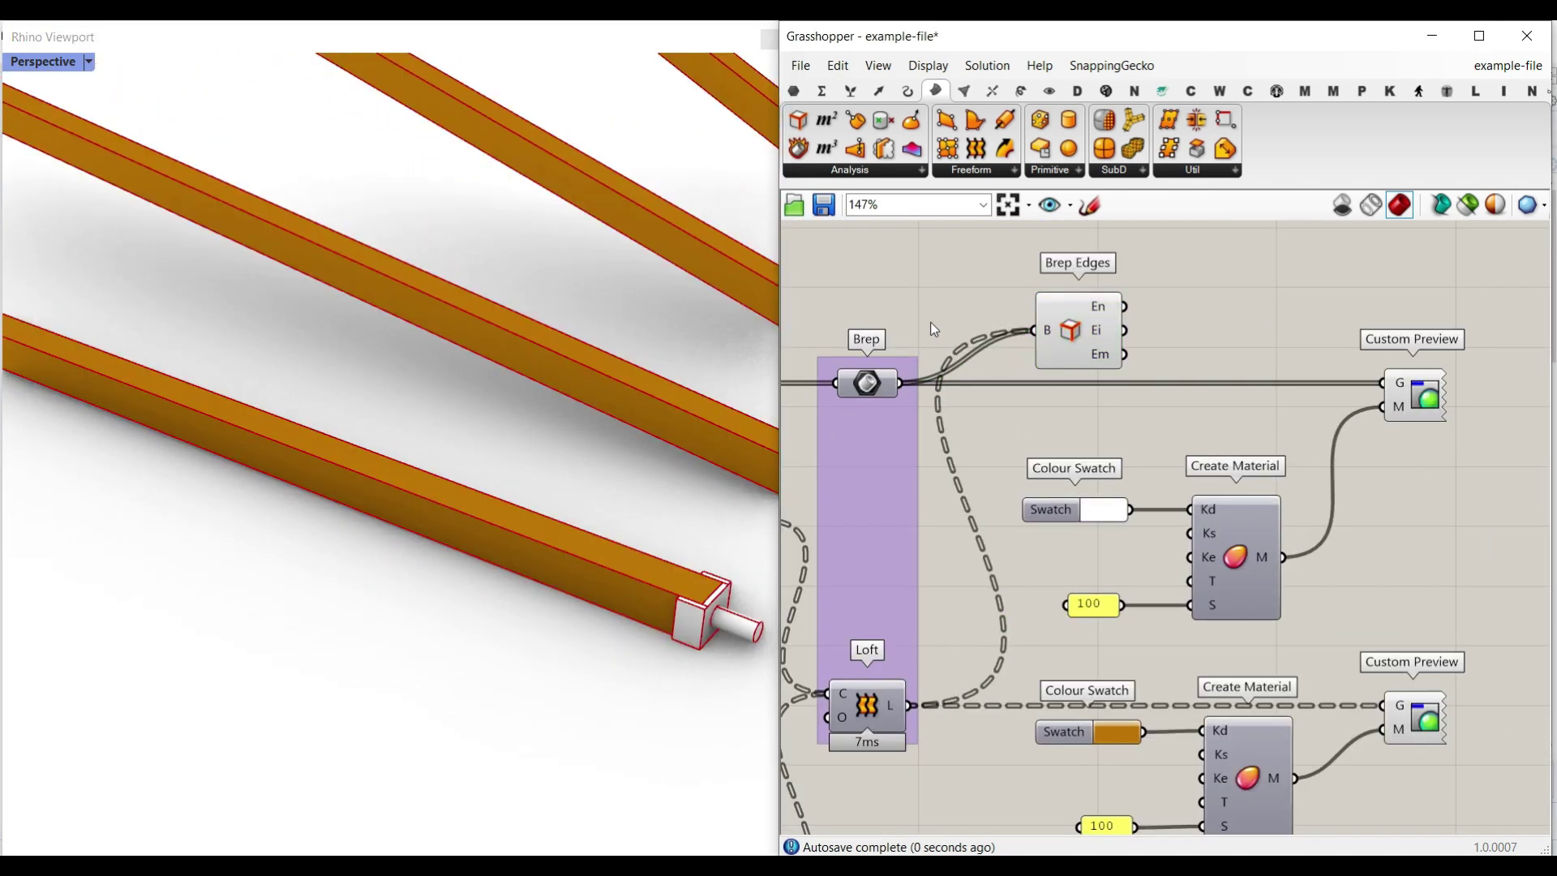
Step: Inspect the outlined beam and connector edges, and delete the Brep Edges component
{"action": "scroll", "coordinate": [559, 513], "scroll_direction": "down", "scroll_amount": 5}
{"action": "right_click_drag", "start_coordinate": [732, 527], "coordinate": [551, 625]}
{"action": "scroll", "coordinate": [544, 629], "scroll_direction": "up", "scroll_amount": 8}
{"action": "right_click_drag", "start_coordinate": [512, 712], "coordinate": [562, 602]}
{"action": "scroll", "coordinate": [498, 611], "scroll_direction": "up", "scroll_amount": 2}
{"action": "scroll", "coordinate": [548, 600], "scroll_direction": "down", "scroll_amount": 10}
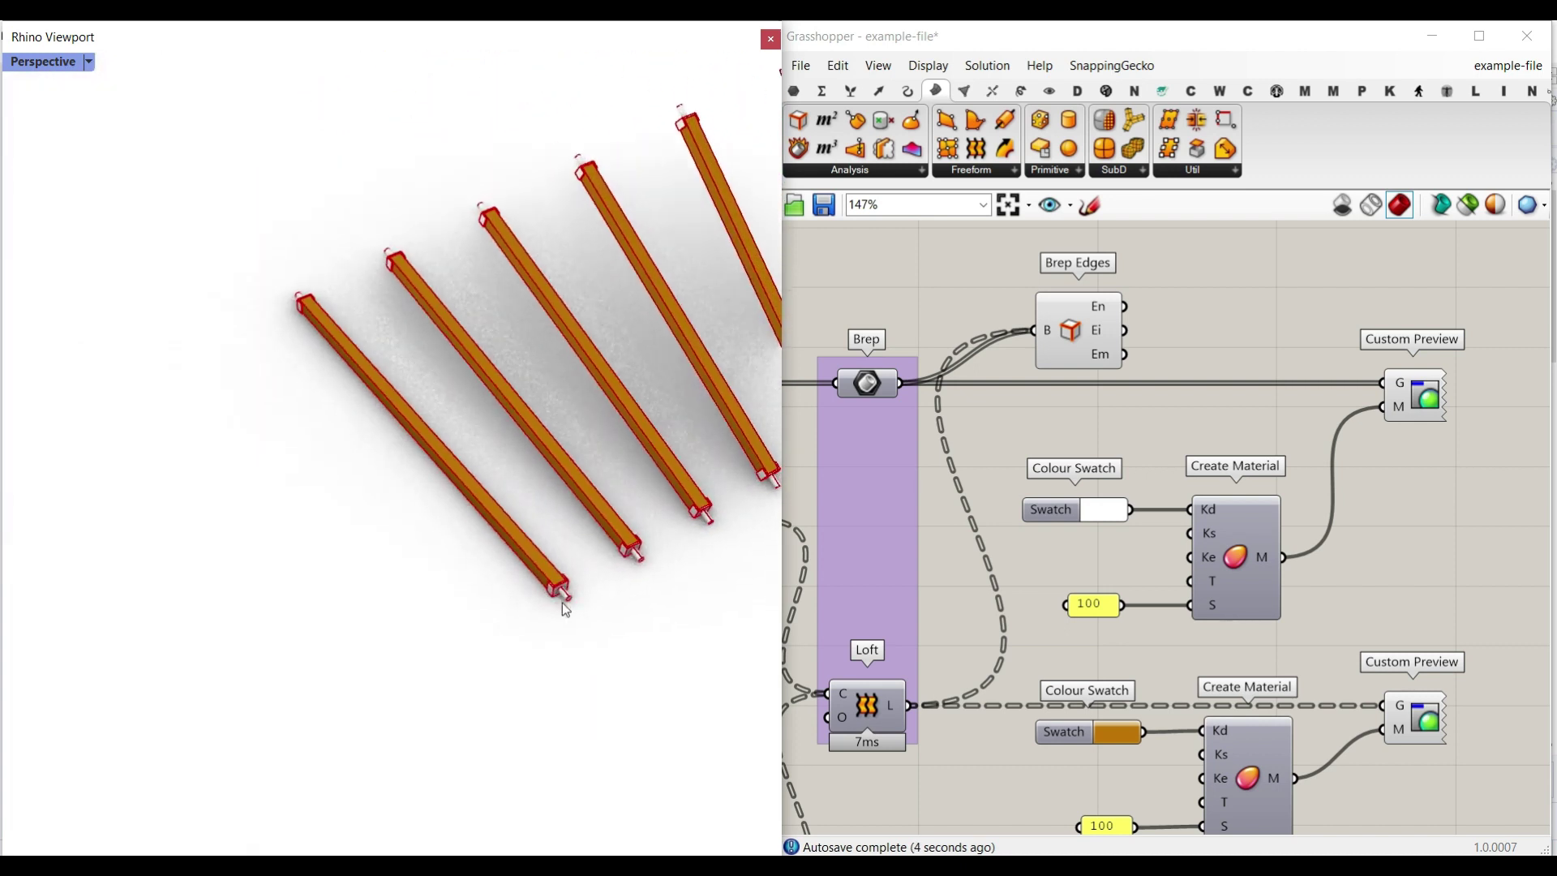
{"action": "left_click", "coordinate": [1085, 335]}
{"action": "key", "text": "Delete"}
Step: Return the Perspective viewport to a shaded display mode and view the whole row of beams and the definition
{"action": "right_click", "coordinate": [54, 68]}
{"action": "left_click", "coordinate": [63, 149]}
{"action": "right_click_drag", "start_coordinate": [504, 369], "coordinate": [372, 472], "text": "shift"}
{"action": "scroll", "coordinate": [323, 522], "scroll_direction": "down", "scroll_amount": 7}
{"action": "right_click_drag", "start_coordinate": [356, 531], "coordinate": [392, 524]}
{"action": "right_click_drag", "start_coordinate": [1069, 433], "coordinate": [1353, 433]}
{"action": "scroll", "coordinate": [1315, 463], "scroll_direction": "down", "scroll_amount": 9}
{"action": "right_click_drag", "start_coordinate": [1101, 494], "coordinate": [1317, 467]}
{"action": "right_click_drag", "start_coordinate": [532, 518], "coordinate": [284, 601]}
{"action": "scroll", "coordinate": [285, 601], "scroll_direction": "down", "scroll_amount": 7}
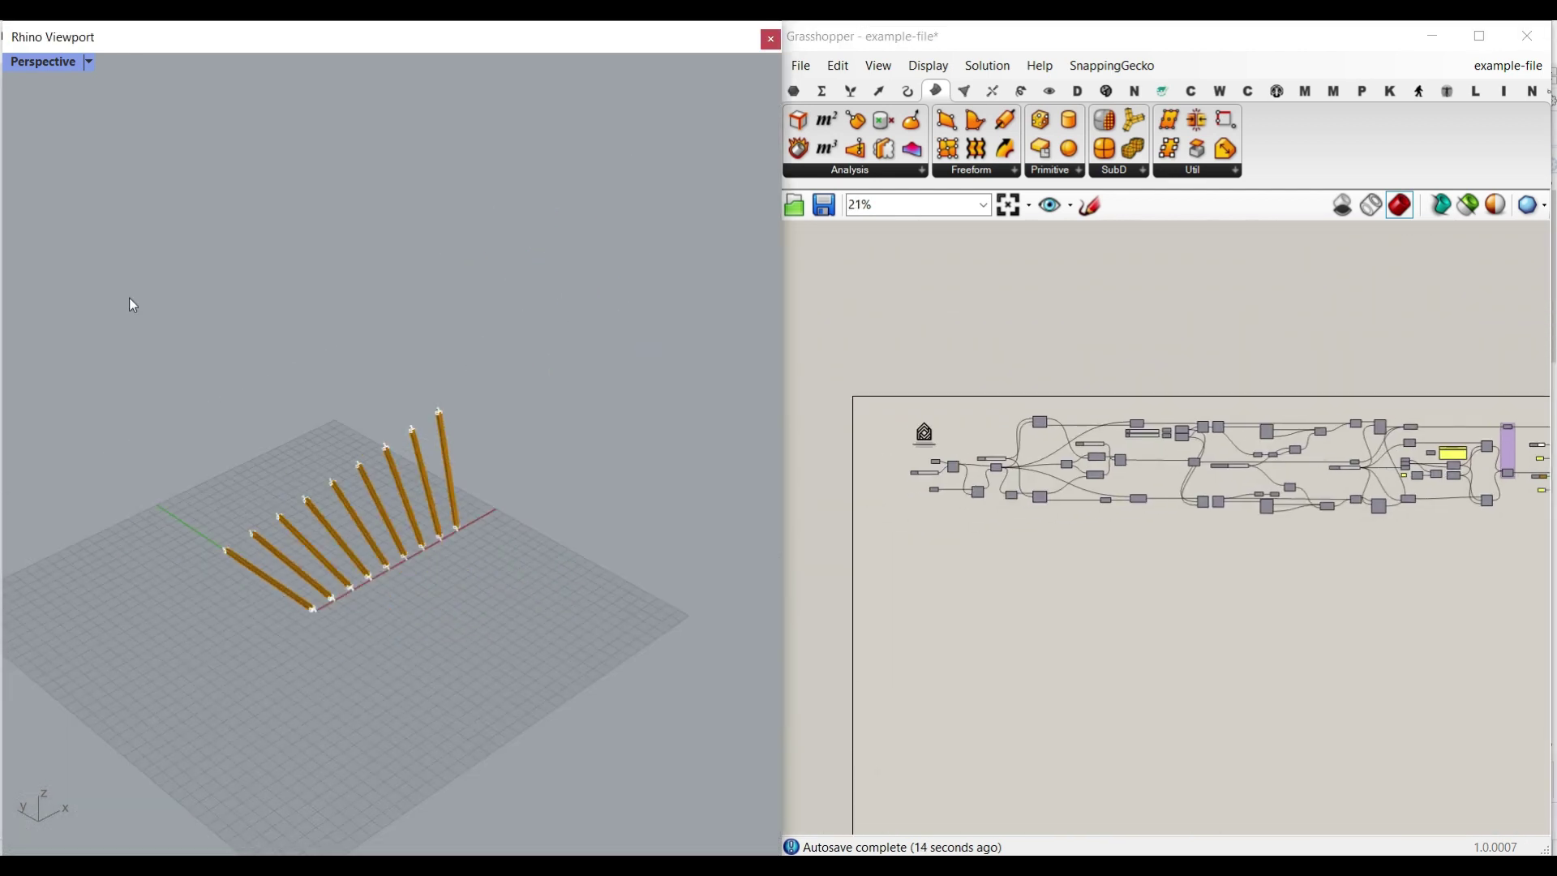
Step: Close the floating viewport and draw a straight polyline on the ground plane away from the existing beams
{"action": "left_click", "coordinate": [767, 39]}
{"action": "scroll", "coordinate": [518, 532], "scroll_direction": "down", "scroll_amount": 14}
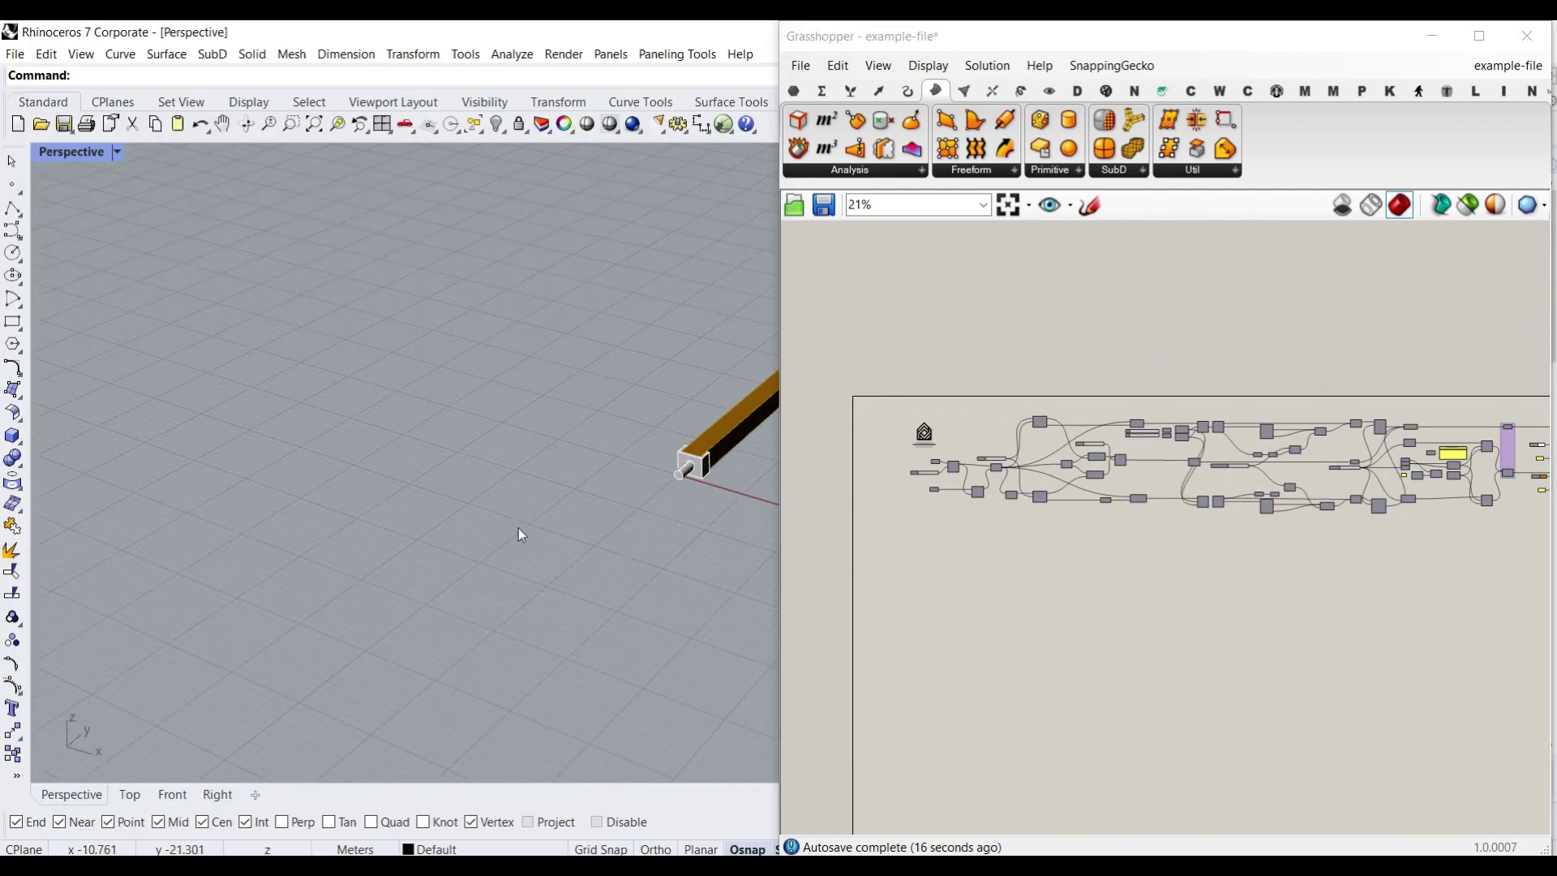
{"action": "right_click_drag", "start_coordinate": [551, 512], "coordinate": [475, 518]}
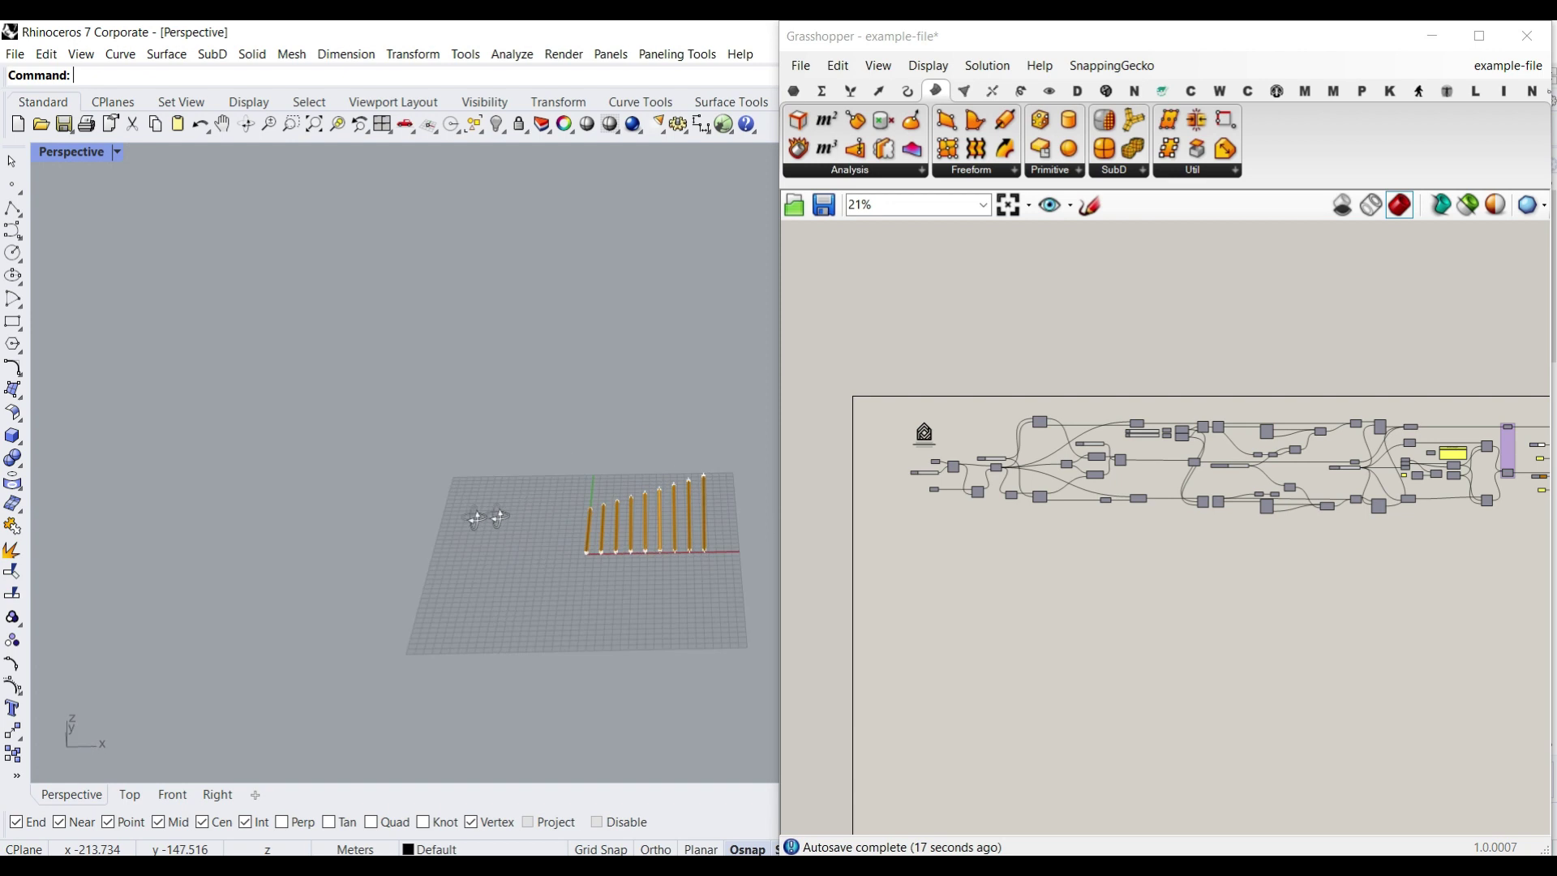
{"action": "left_click", "coordinate": [12, 208]}
{"action": "scroll", "coordinate": [522, 563], "scroll_direction": "up", "scroll_amount": 3}
{"action": "left_click", "coordinate": [445, 589]}
{"action": "left_click", "coordinate": [608, 535]}
{"action": "key", "text": "Return"}
Step: Draw a second, shorter ortho-constrained polyline about 23 m long behind the first line
{"action": "key", "text": "Return"}
{"action": "left_click", "coordinate": [455, 487]}
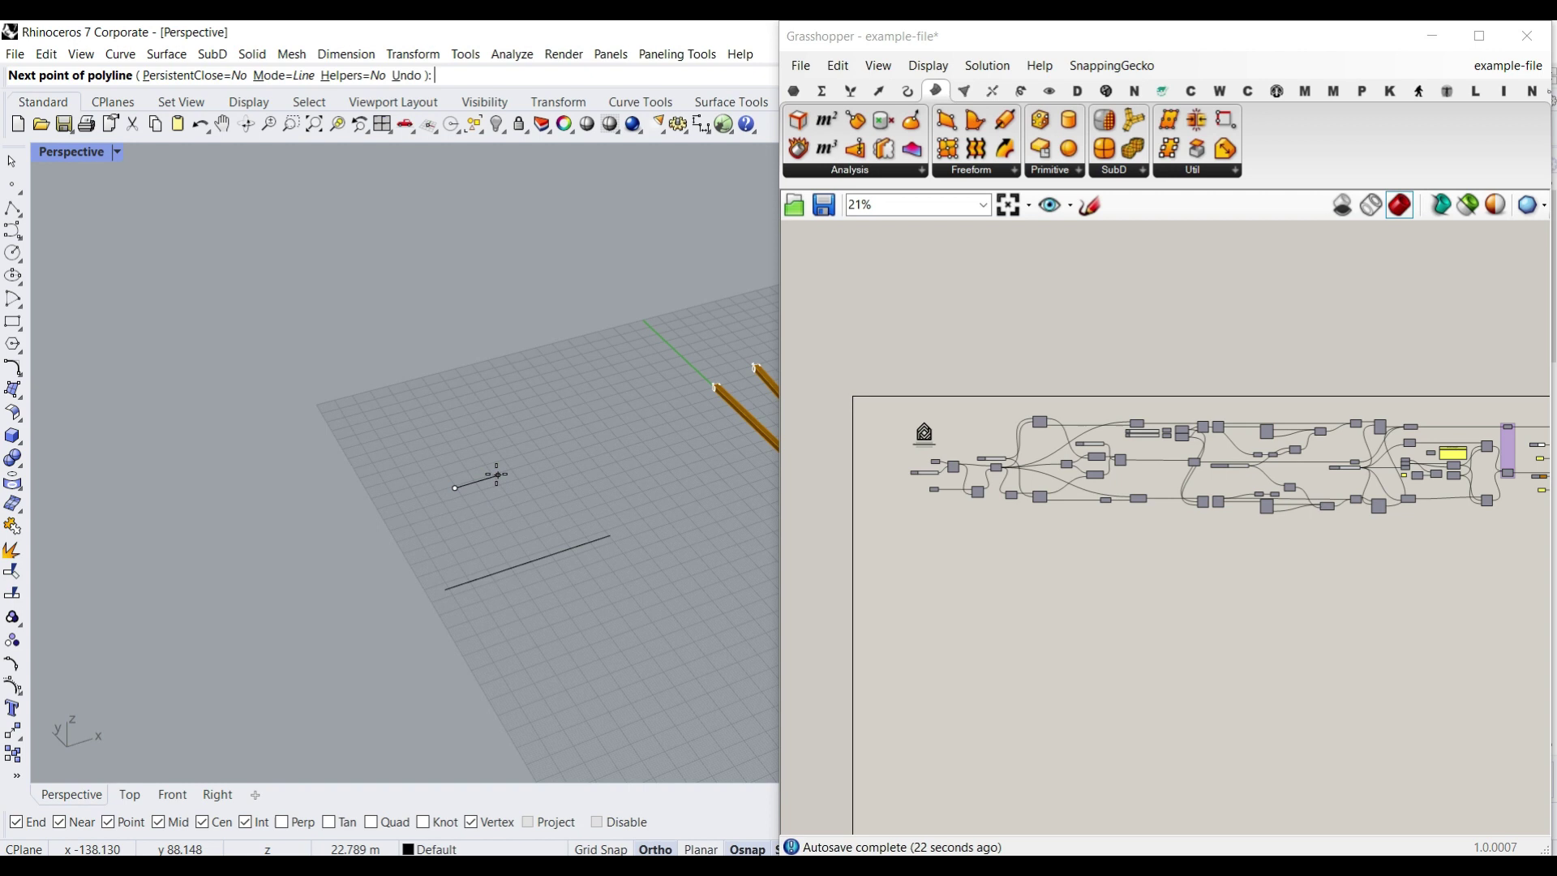
{"action": "left_click", "coordinate": [496, 474], "text": "shift"}
{"action": "key", "text": "Return"}
Step: Set the longer line as the curve of the upper Curve parameter that feeds Perp Frames
{"action": "scroll", "coordinate": [493, 474], "scroll_direction": "up", "scroll_amount": 3}
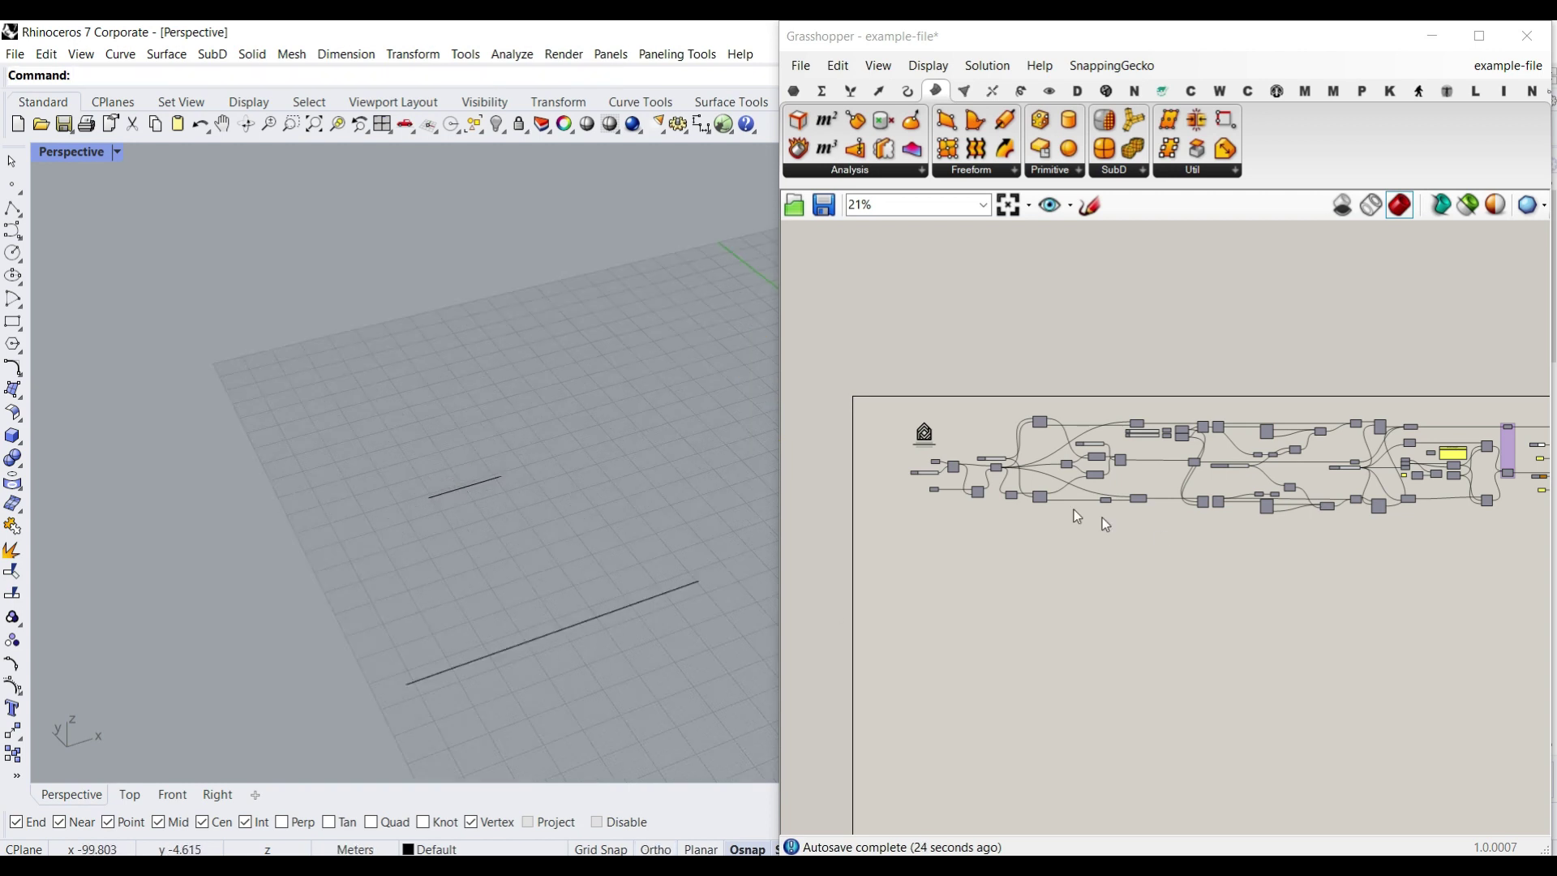
{"action": "scroll", "coordinate": [933, 463], "scroll_direction": "up", "scroll_amount": 5}
{"action": "right_click", "coordinate": [939, 415]}
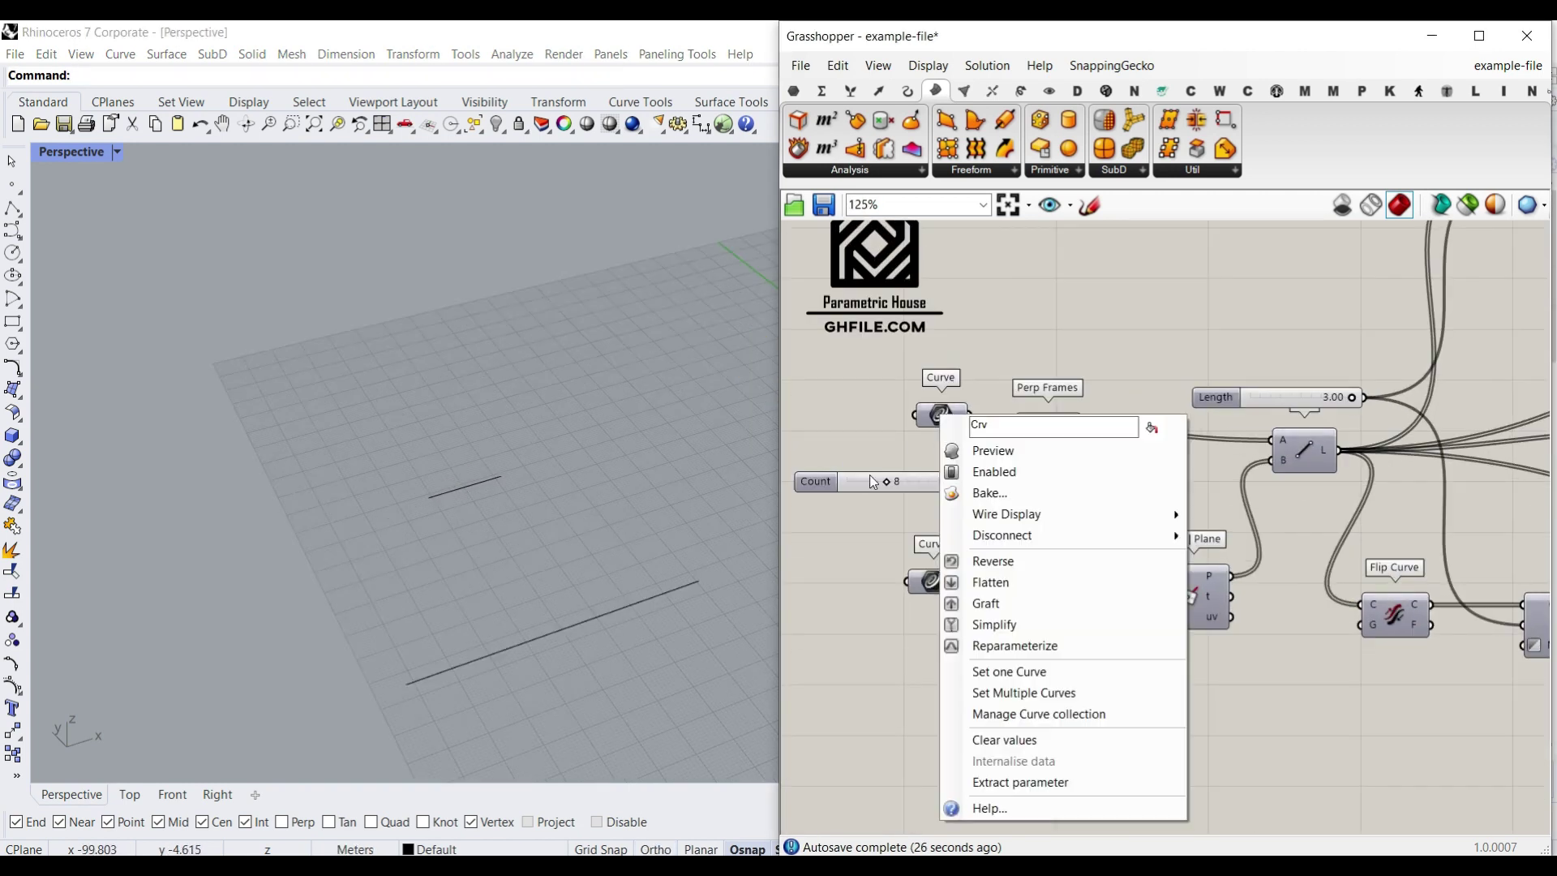
{"action": "left_click", "coordinate": [999, 672]}
{"action": "left_click", "coordinate": [644, 604]}
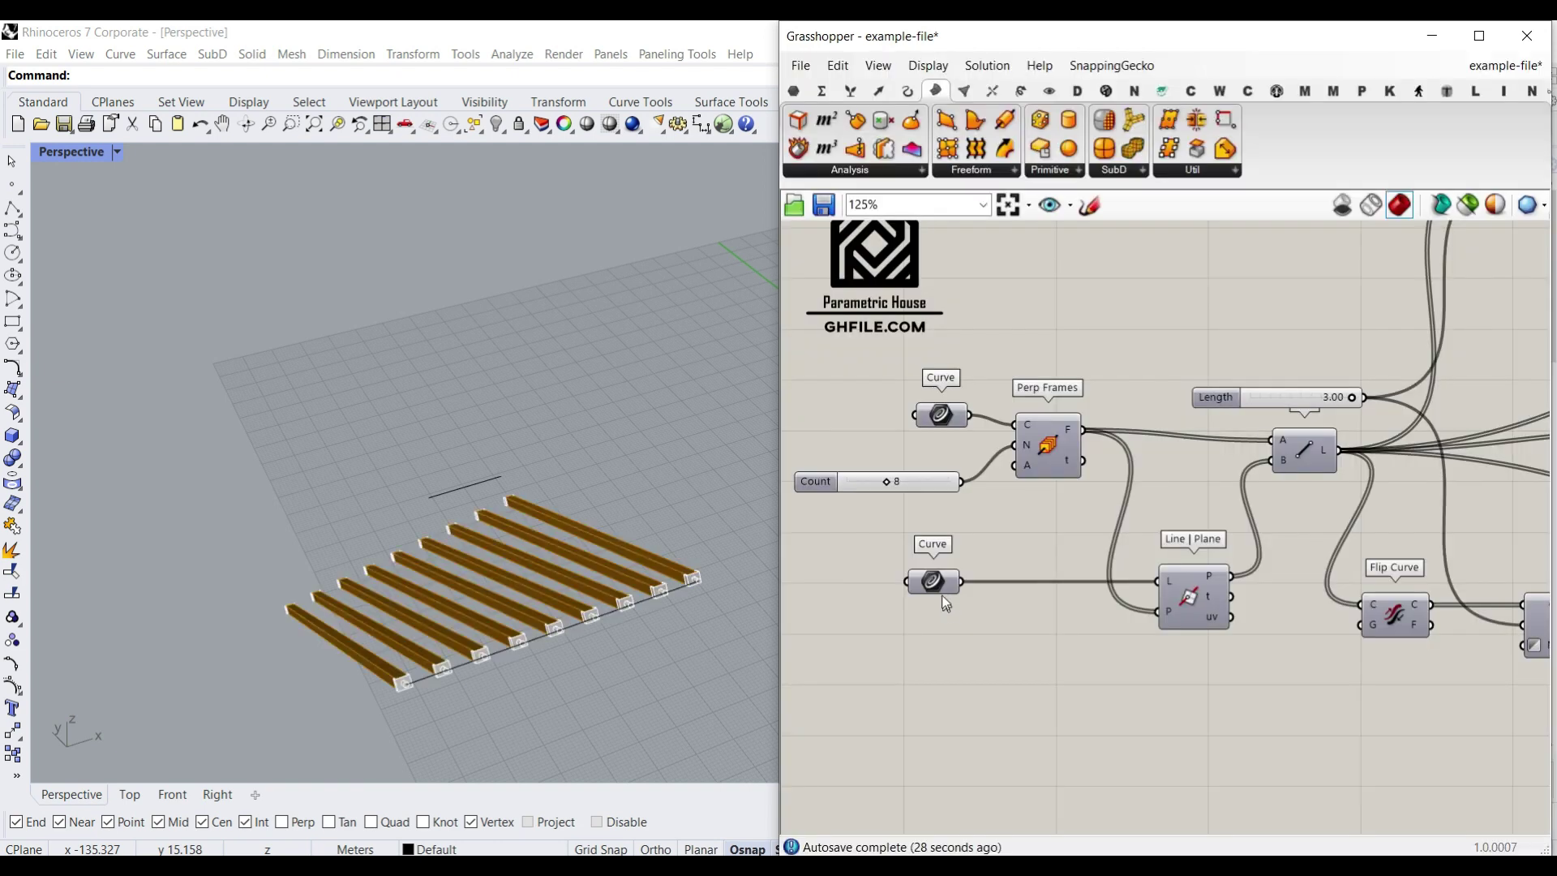
Step: Set the shorter line as the curve of the lower Curve parameter that feeds Line | Plane
{"action": "right_click", "coordinate": [941, 596]}
{"action": "left_click", "coordinate": [999, 707]}
{"action": "left_click", "coordinate": [467, 488]}
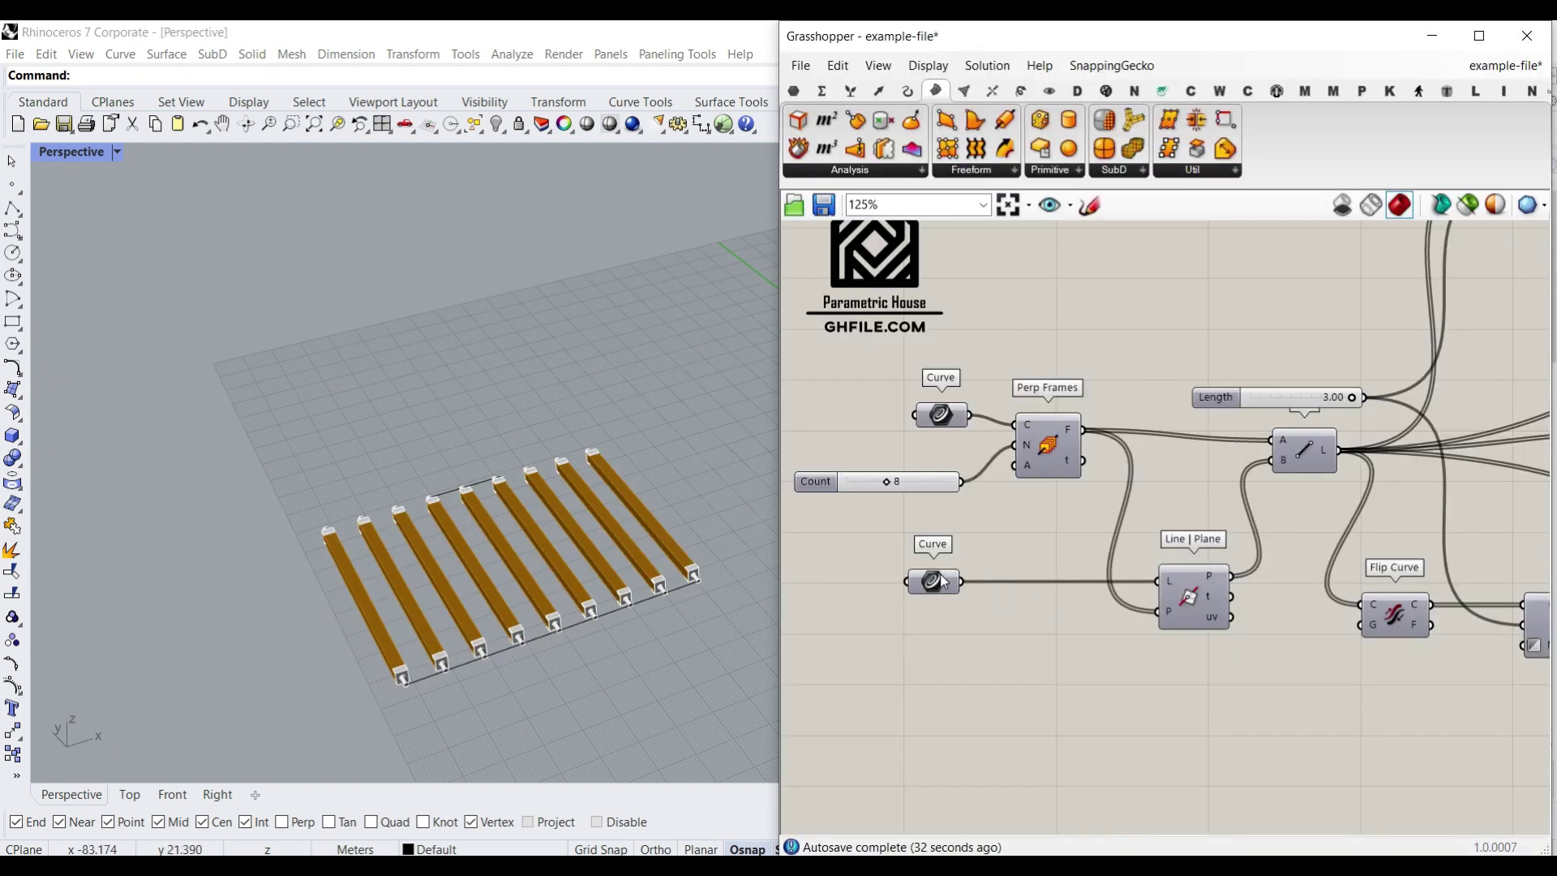
Step: Examine the Line | Plane component and how the beams meet the extension of the shorter line
{"action": "scroll", "coordinate": [940, 574], "scroll_direction": "up", "scroll_amount": 4}
{"action": "right_click_drag", "start_coordinate": [381, 495], "coordinate": [456, 508]}
{"action": "scroll", "coordinate": [456, 508], "scroll_direction": "up", "scroll_amount": 7}
{"action": "right_click_drag", "start_coordinate": [1367, 532], "coordinate": [1185, 423]}
{"action": "scroll", "coordinate": [562, 438], "scroll_direction": "down", "scroll_amount": 5}
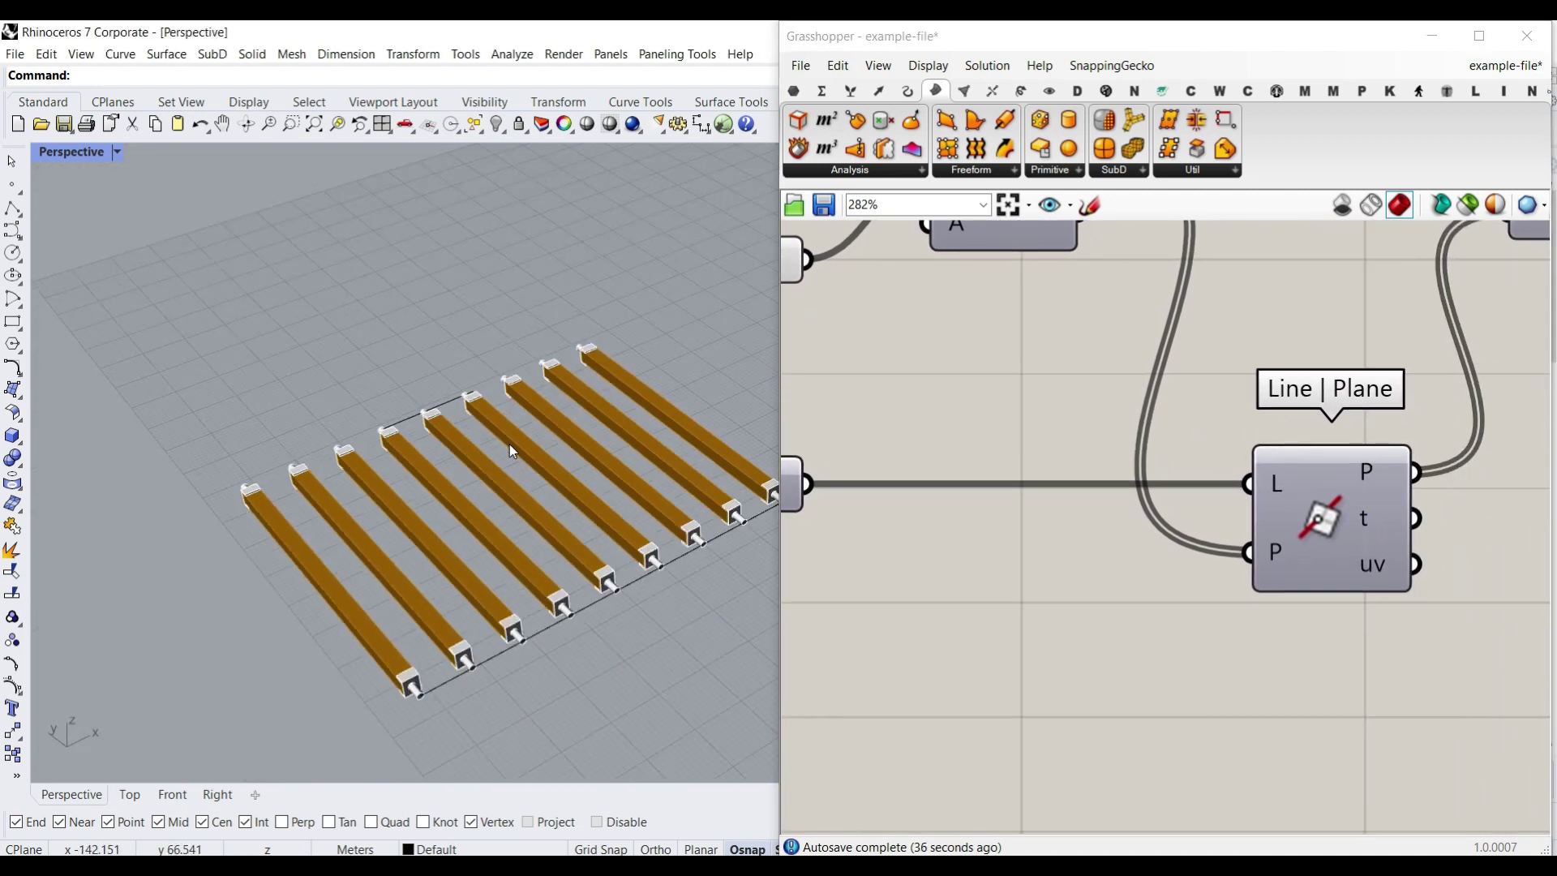
{"action": "left_click_drag", "start_coordinate": [476, 388], "coordinate": [696, 292]}
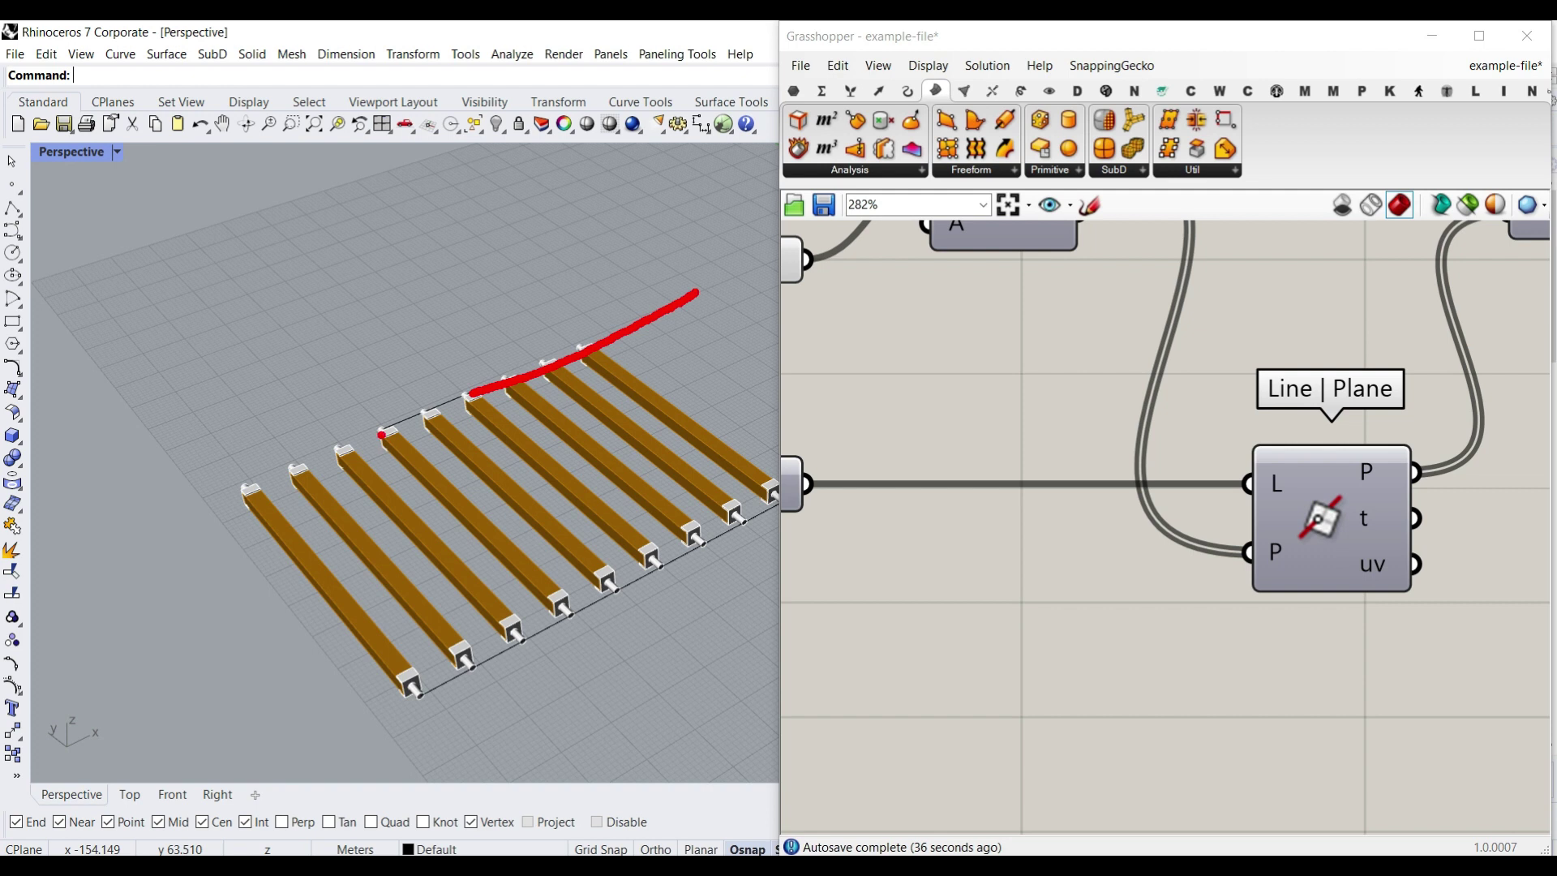
{"action": "left_click_drag", "start_coordinate": [381, 435], "coordinate": [143, 513]}
{"action": "key", "text": "Escape"}
Step: Raise the shorter line above the ground plane and view the beams from the other side
{"action": "left_click", "coordinate": [430, 410]}
{"action": "left_click_drag", "start_coordinate": [419, 381], "coordinate": [426, 269]}
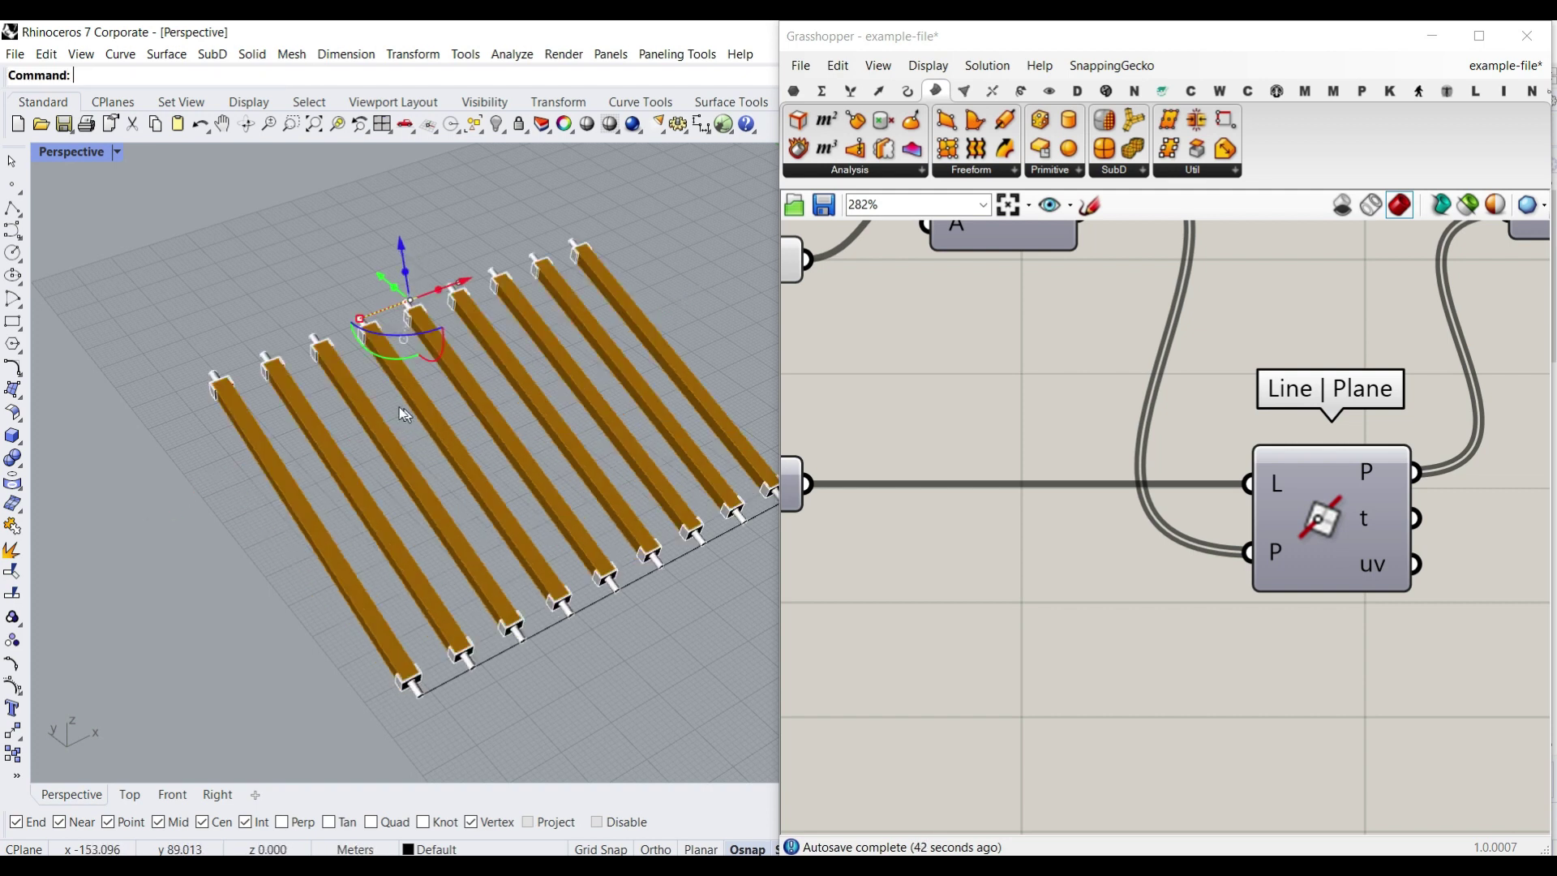
{"action": "right_click_drag", "start_coordinate": [403, 409], "coordinate": [480, 331]}
{"action": "left_click_drag", "start_coordinate": [514, 305], "coordinate": [499, 298]}
{"action": "right_click_drag", "start_coordinate": [631, 410], "coordinate": [533, 467]}
Step: Lengthen and tilt the raised line so the beams follow its slope
{"action": "left_click", "coordinate": [457, 384]}
{"action": "left_click", "coordinate": [475, 396]}
{"action": "left_click_drag", "start_coordinate": [476, 399], "coordinate": [685, 547]}
{"action": "left_click", "coordinate": [393, 332]}
{"action": "left_click", "coordinate": [454, 403]}
{"action": "left_click_drag", "start_coordinate": [570, 476], "coordinate": [495, 415]}
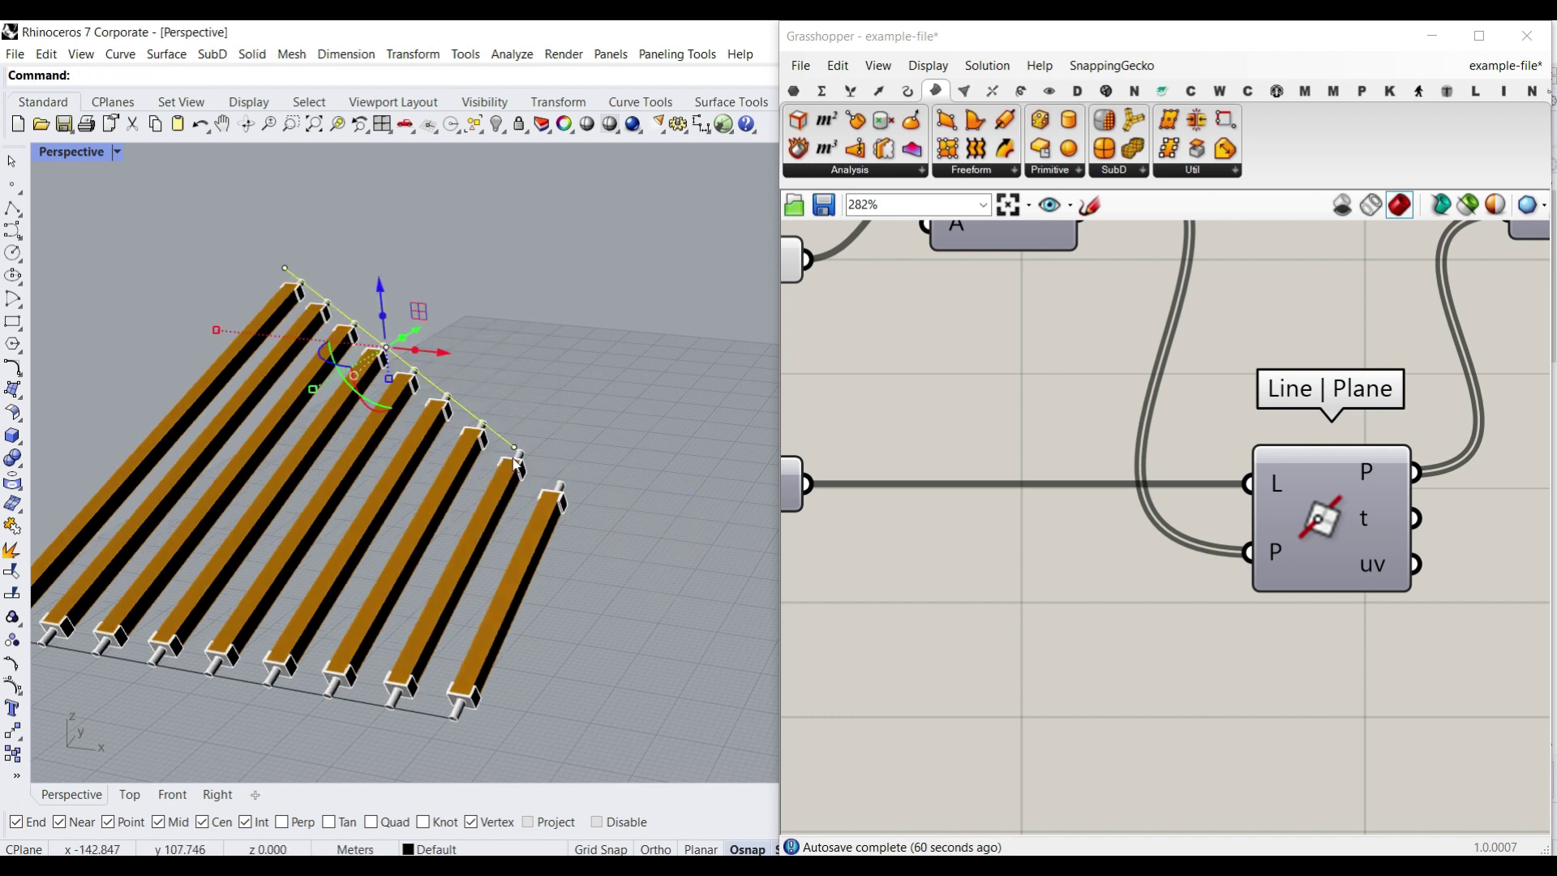
Step: Widen the Rhino modelling area and align the gumball to the object
{"action": "left_click_drag", "start_coordinate": [783, 811], "coordinate": [926, 810]}
{"action": "left_click", "coordinate": [872, 849]}
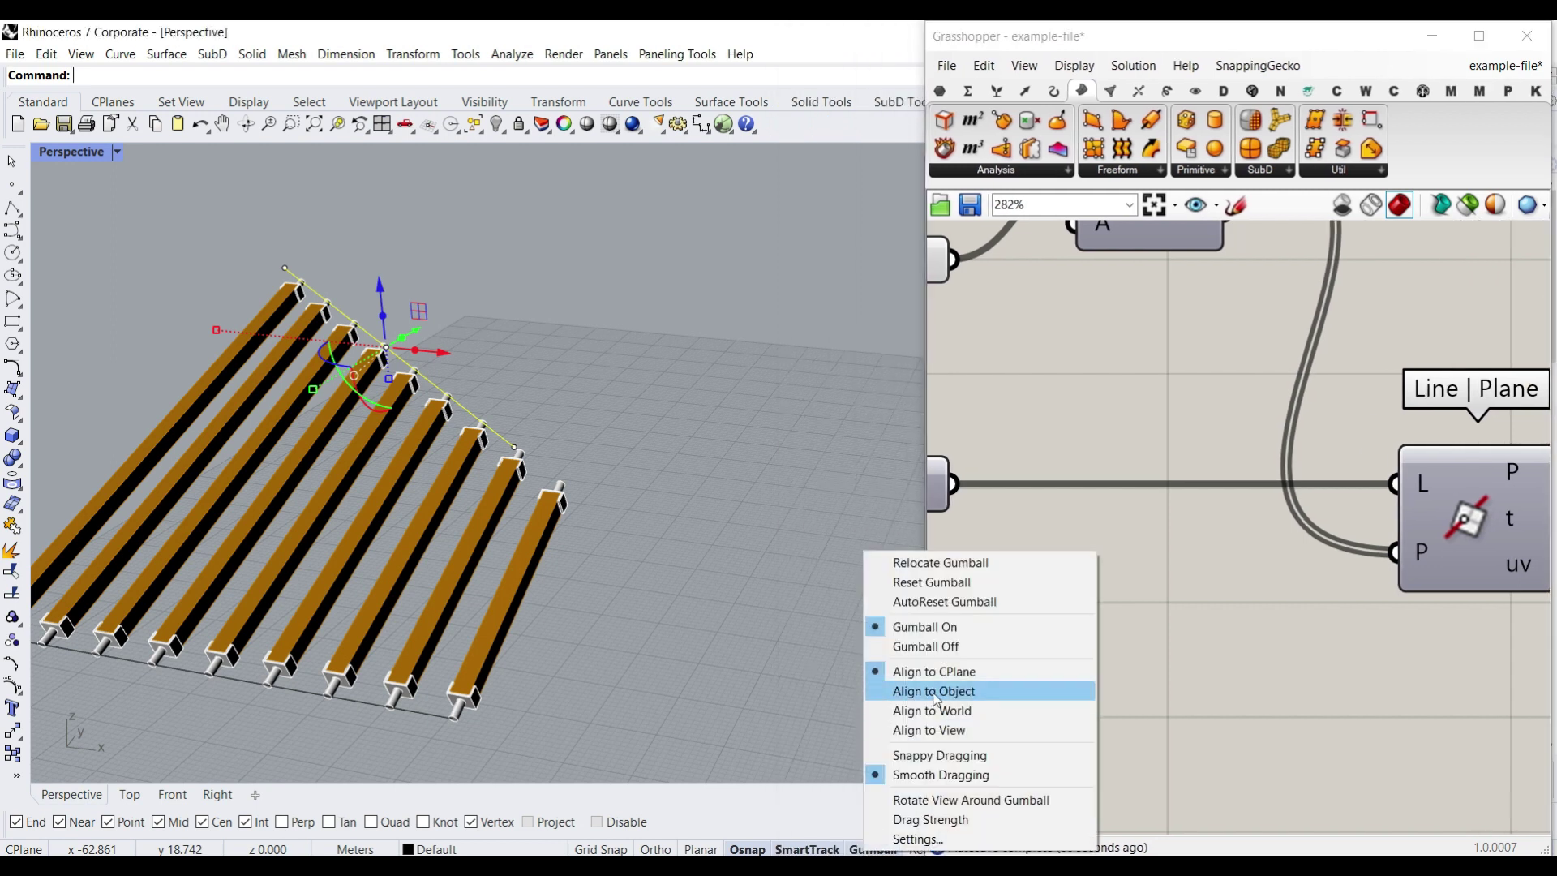
{"action": "left_click", "coordinate": [906, 692]}
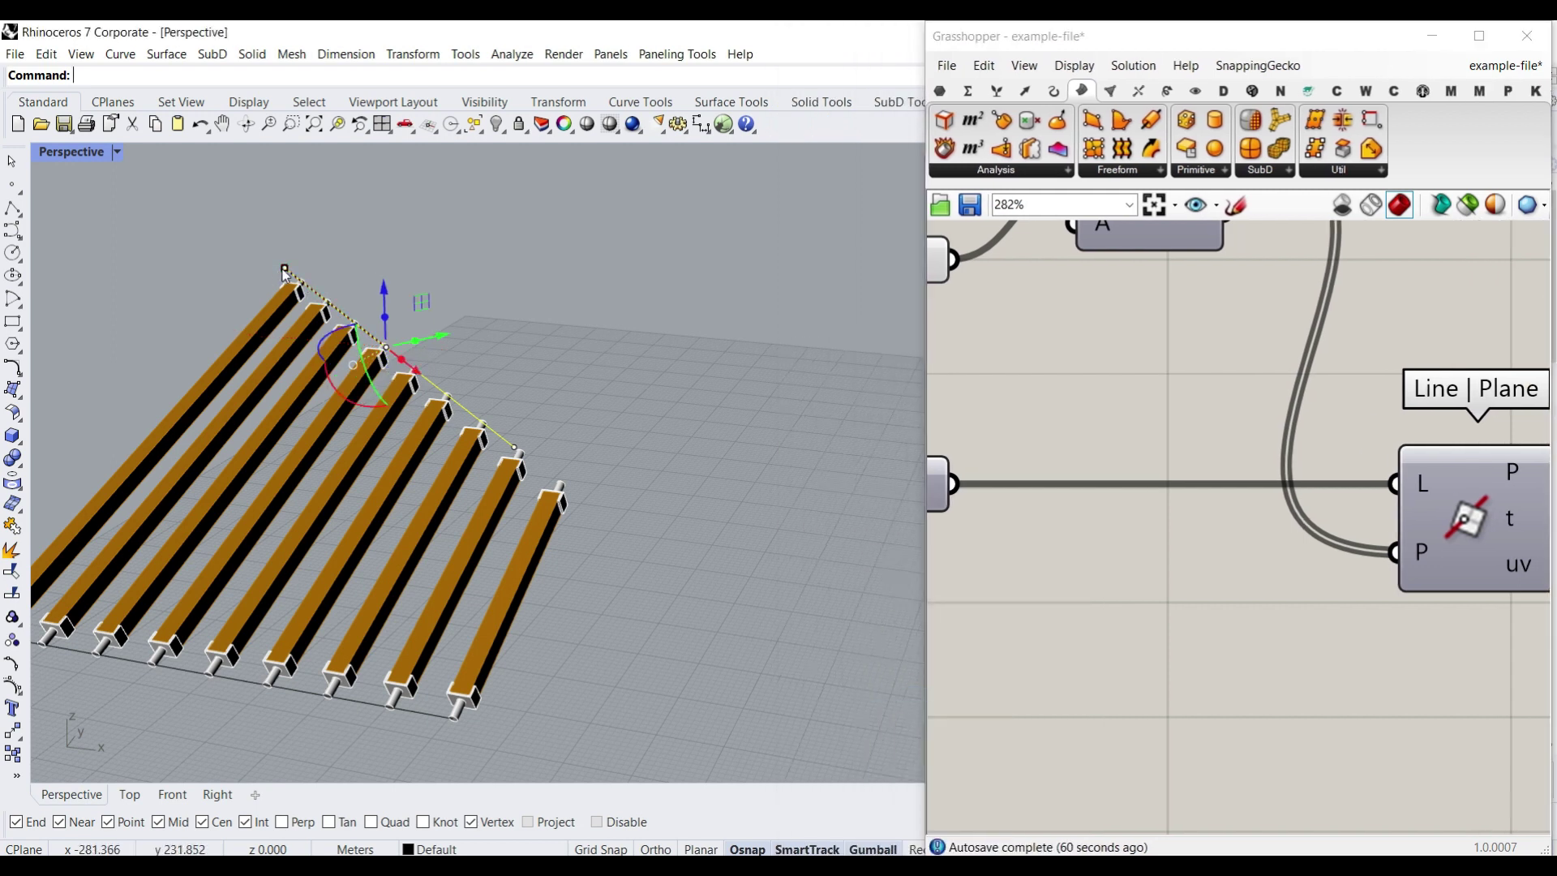
Step: Rescale the raised line along its own axis and rotate it to change its slope
{"action": "left_click_drag", "start_coordinate": [285, 274], "coordinate": [308, 300]}
{"action": "left_click_drag", "start_coordinate": [579, 515], "coordinate": [579, 515]}
{"action": "left_click_drag", "start_coordinate": [374, 394], "coordinate": [391, 410]}
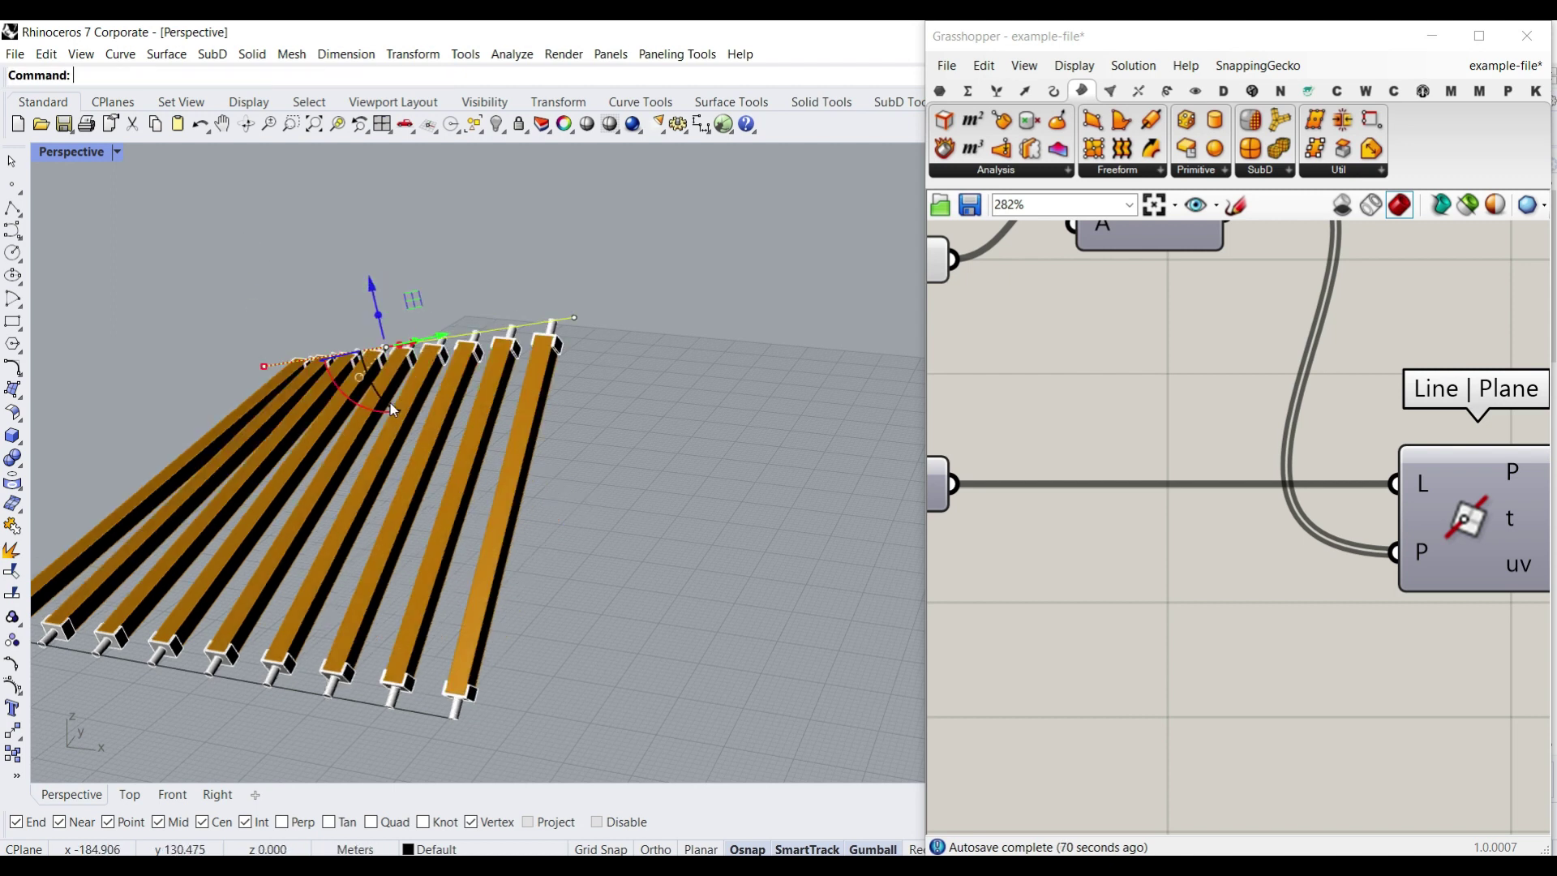
Step: Move the raised line sideways over the row of beams
{"action": "right_click", "coordinate": [882, 850]}
{"action": "left_click", "coordinate": [726, 494]}
{"action": "right_click_drag", "start_coordinate": [422, 413], "coordinate": [628, 478]}
{"action": "scroll", "coordinate": [702, 478], "scroll_direction": "down", "scroll_amount": 5}
{"action": "left_click_drag", "start_coordinate": [623, 478], "coordinate": [674, 479]}
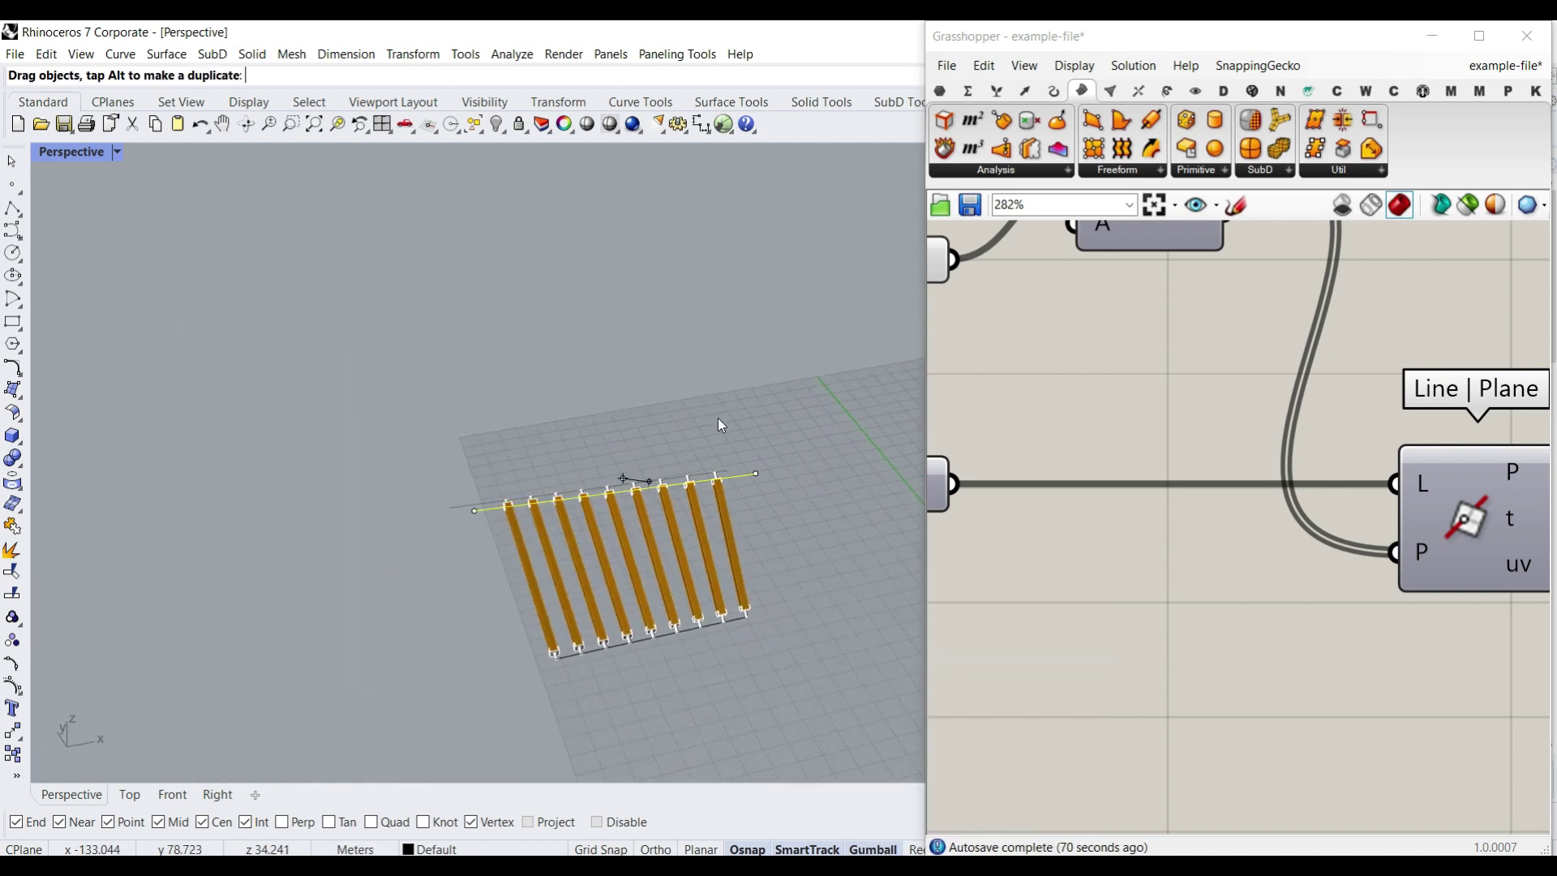
{"action": "left_click", "coordinate": [653, 548]}
Step: Rotate the raised line to twist the row of beams into a fan-like surface
{"action": "right_click_drag", "start_coordinate": [717, 498], "coordinate": [613, 554]}
{"action": "scroll", "coordinate": [592, 562], "scroll_direction": "up", "scroll_amount": 6}
{"action": "right_click_drag", "start_coordinate": [681, 502], "coordinate": [519, 507]}
{"action": "left_click", "coordinate": [582, 345]}
{"action": "right_click_drag", "start_coordinate": [616, 454], "coordinate": [598, 385]}
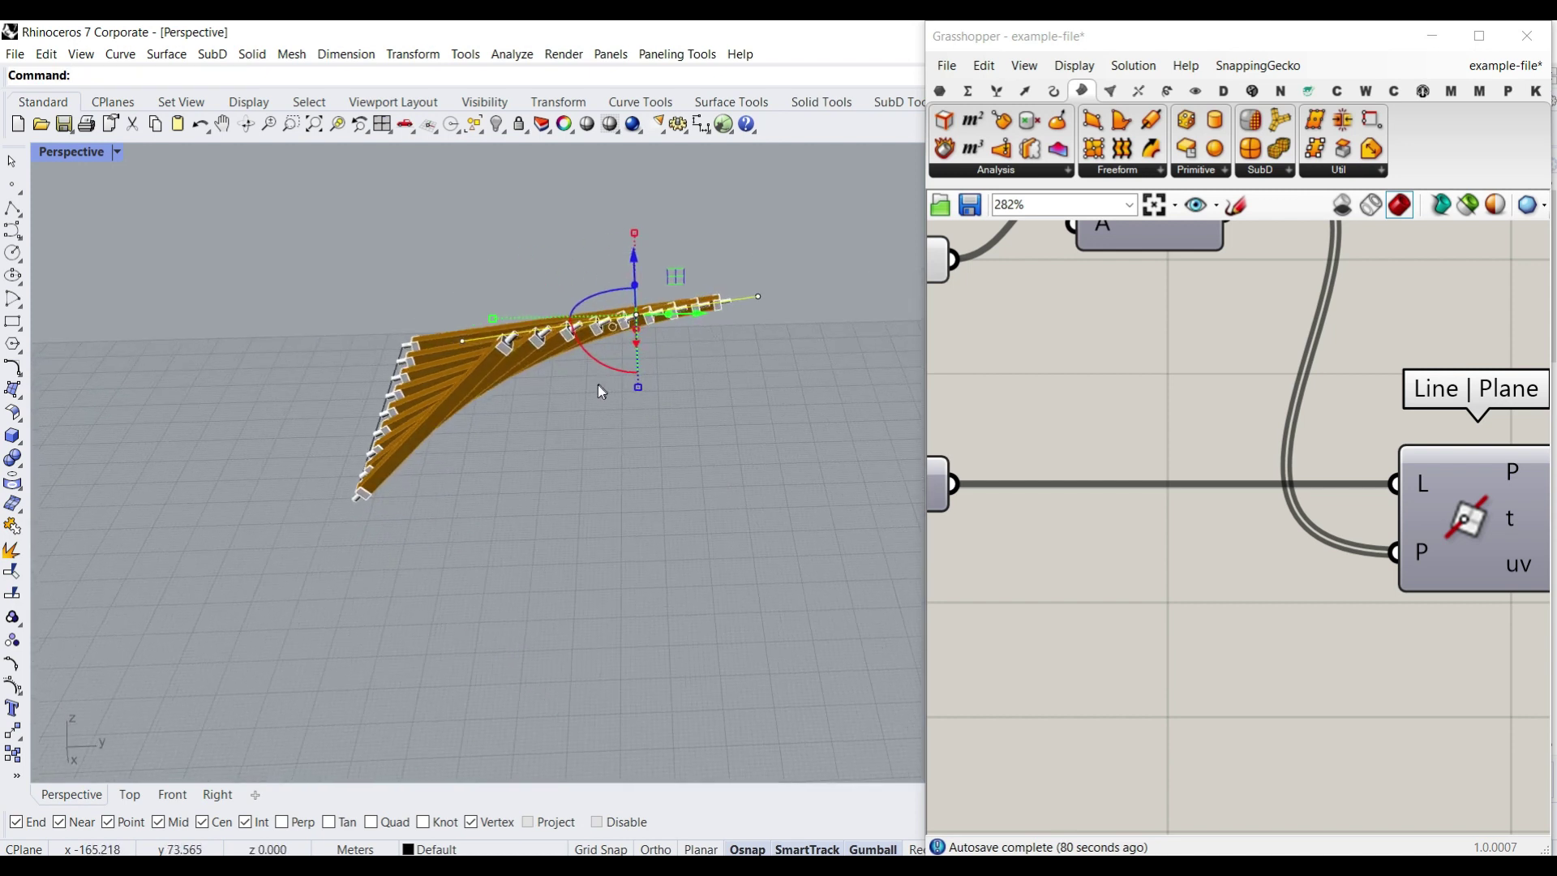
{"action": "right_click_drag", "start_coordinate": [637, 325], "coordinate": [688, 356]}
{"action": "left_click_drag", "start_coordinate": [597, 375], "coordinate": [608, 387]}
{"action": "left_click_drag", "start_coordinate": [662, 524], "coordinate": [629, 503]}
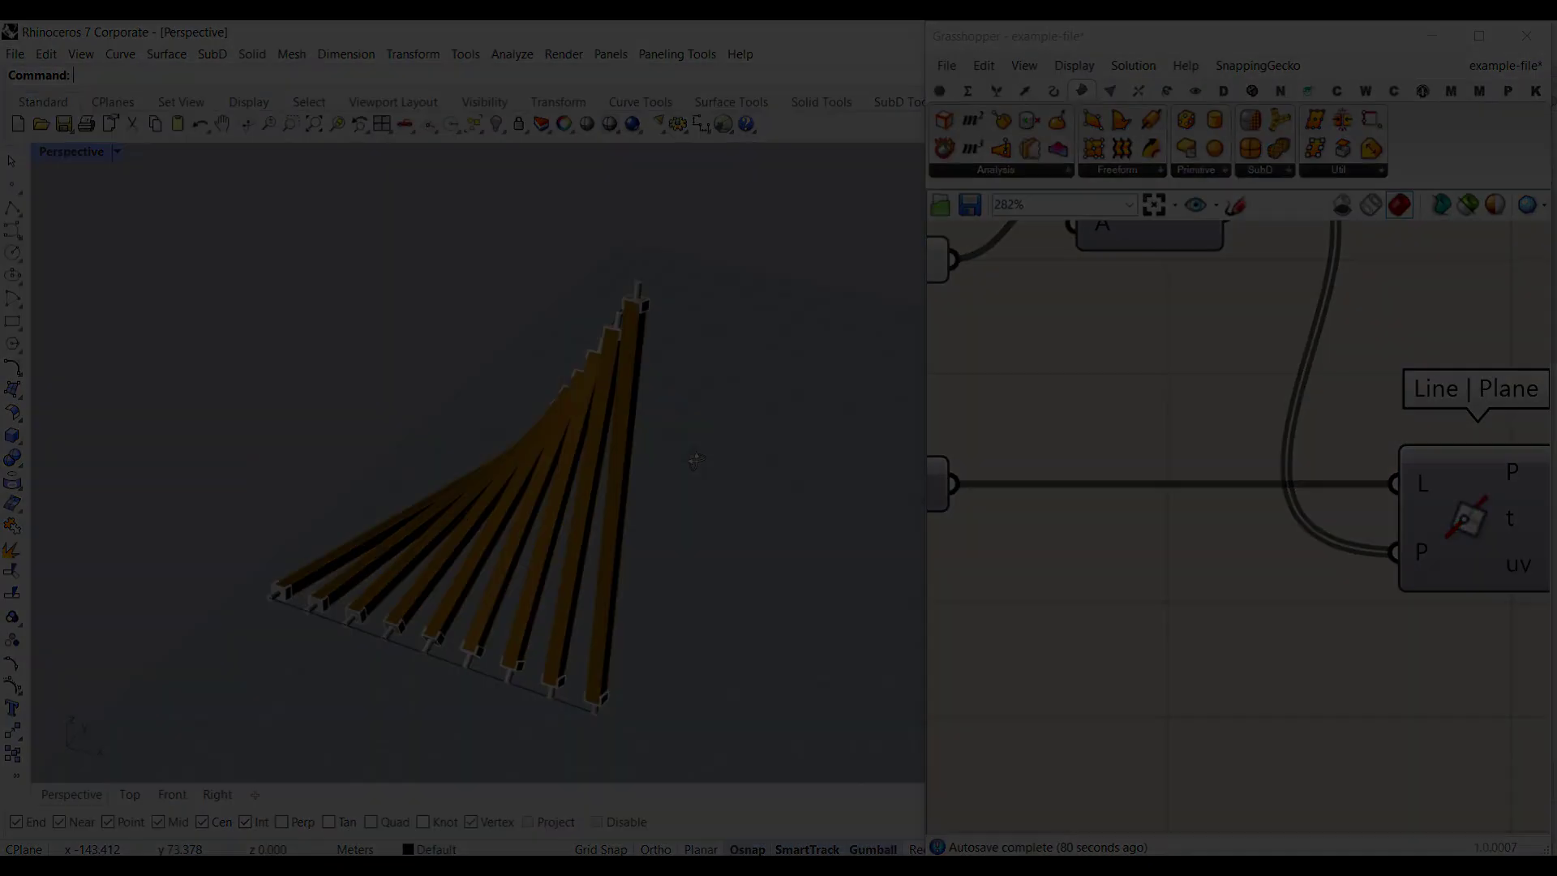